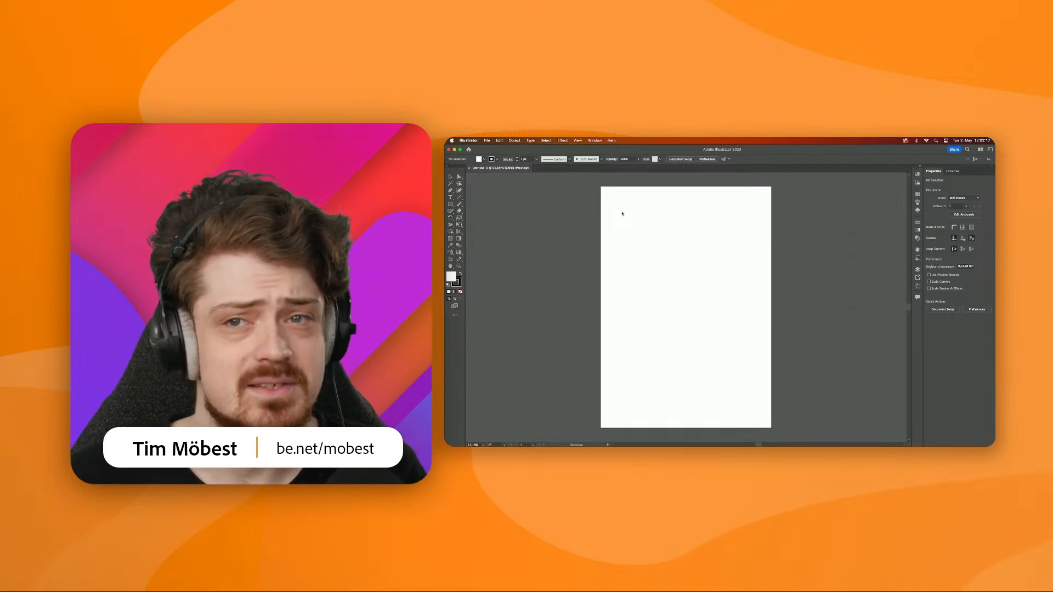
- Switch to Photoshop and draw a square frame in the page's upper-left corner with the Frame tool
{"action": "key", "text": "ctrl+Up"}
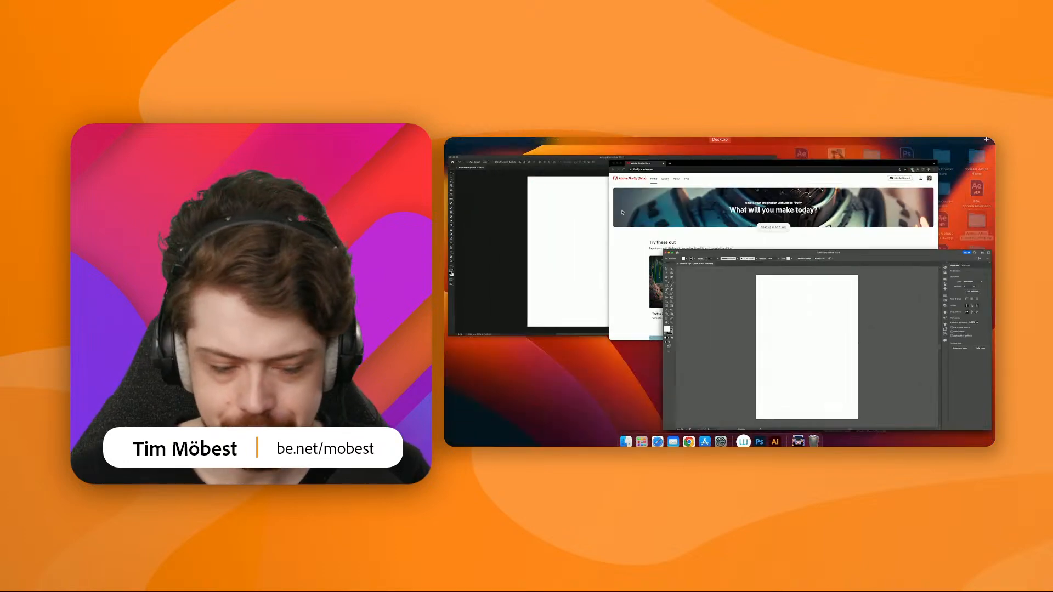
{"action": "left_click", "coordinate": [563, 193]}
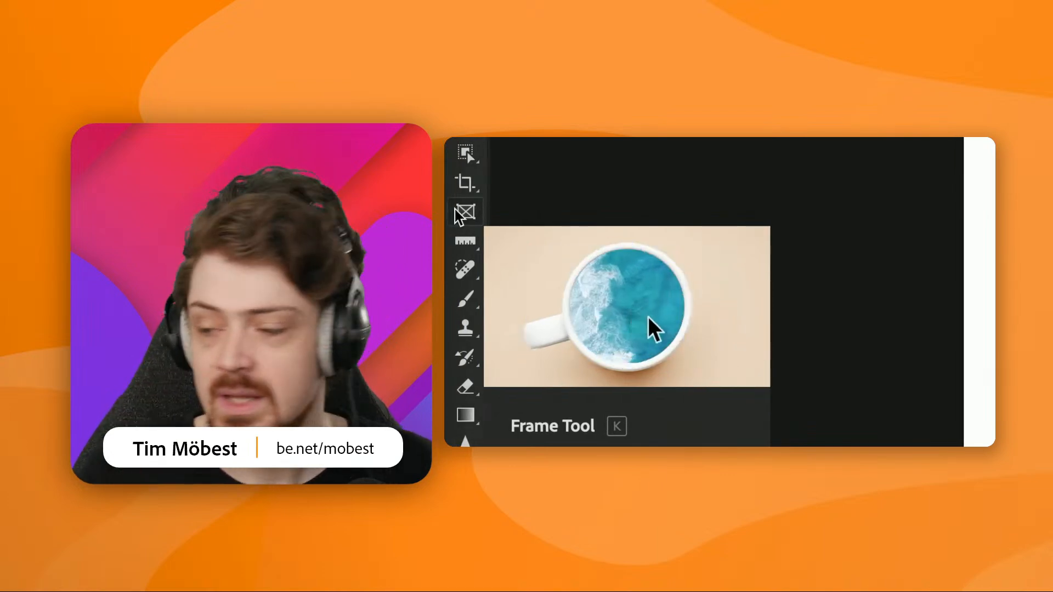
{"action": "left_click", "coordinate": [457, 212]}
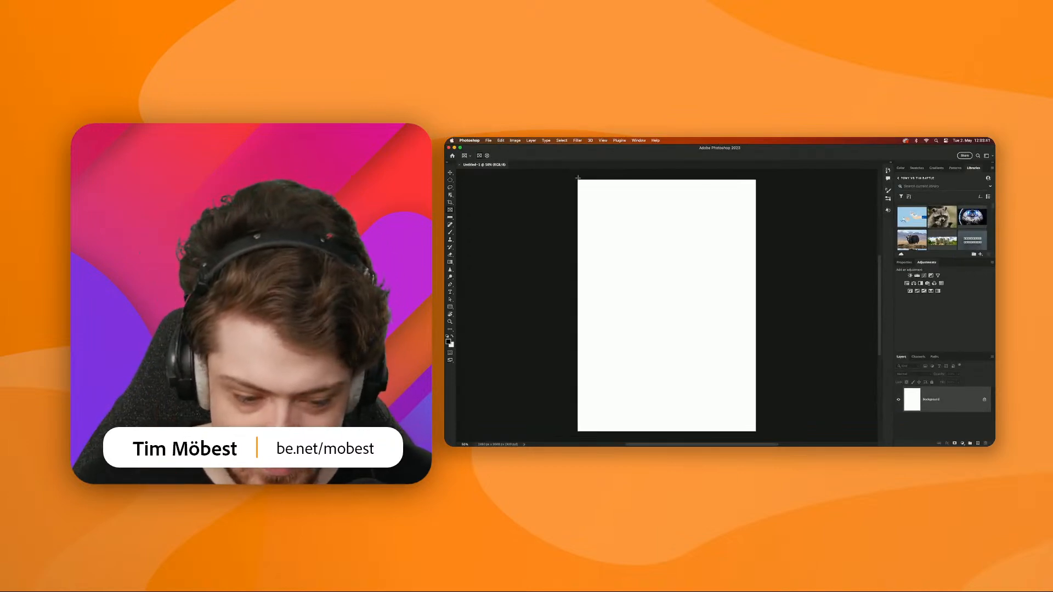
{"action": "left_click_drag", "start_coordinate": [578, 179], "coordinate": [645, 244]}
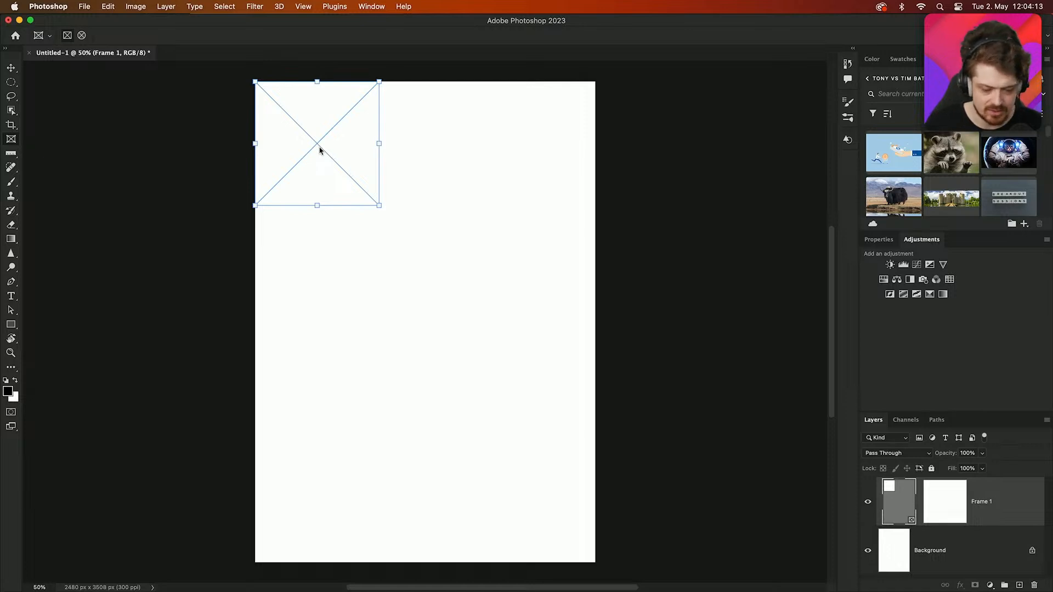
- Duplicate the square frame twice along the page's top row and narrow the third frame to end at the page's right edge
{"action": "left_click_drag", "start_coordinate": [314, 170], "coordinate": [542, 186]}
{"action": "left_click_drag", "start_coordinate": [627, 144], "coordinate": [595, 141]}
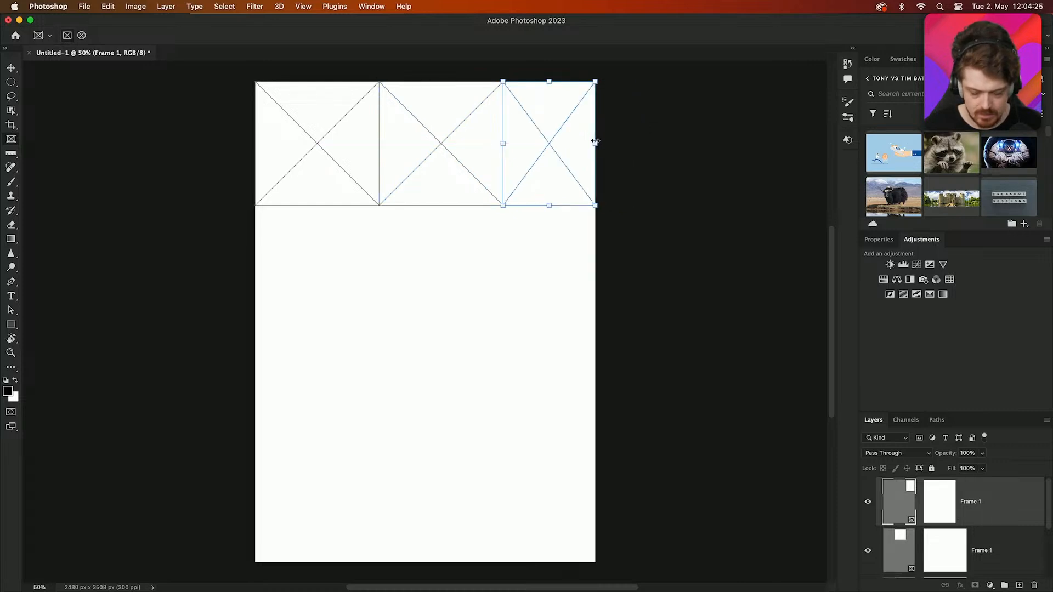
{"action": "left_click", "coordinate": [417, 194]}
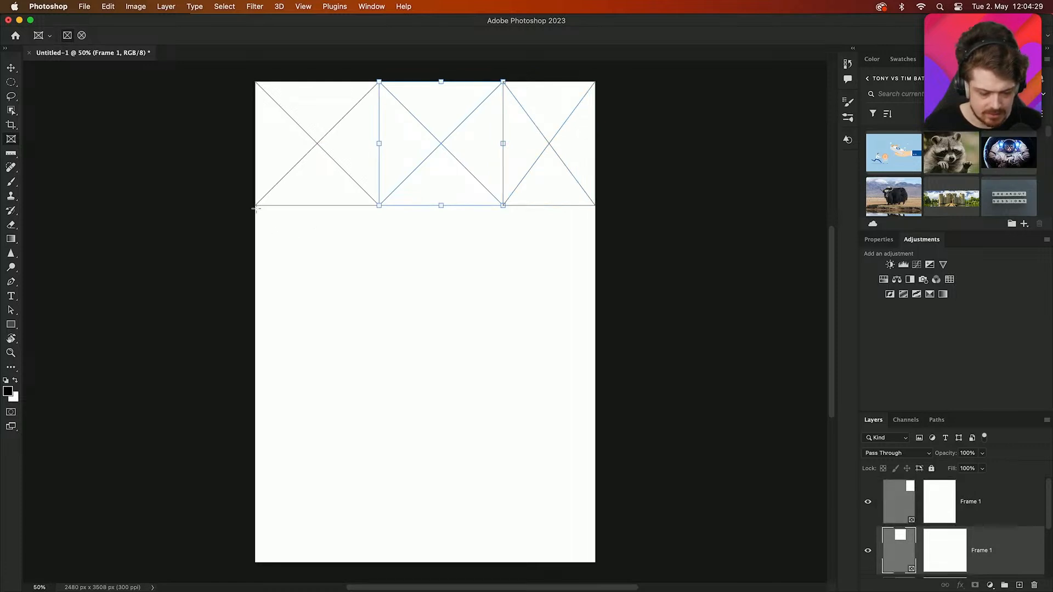
- Draw a full-width rectangular frame directly below the top row of three frames
{"action": "left_click_drag", "start_coordinate": [254, 209], "coordinate": [596, 322]}
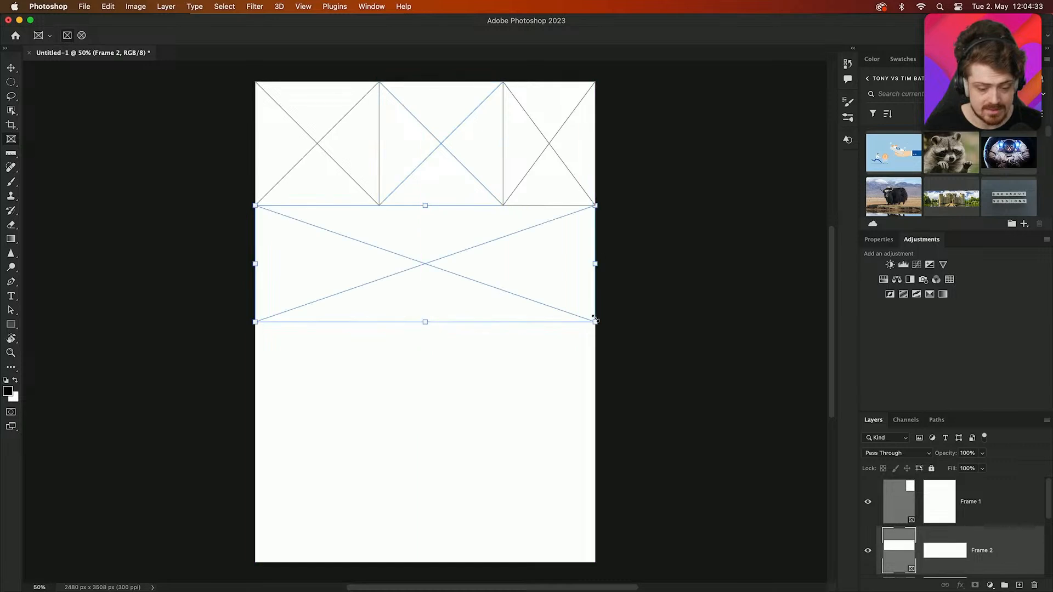
{"action": "scroll", "coordinate": [384, 196], "scroll_direction": "up", "scroll_amount": 8}
{"action": "scroll", "coordinate": [382, 196], "scroll_direction": "up", "scroll_amount": 5}
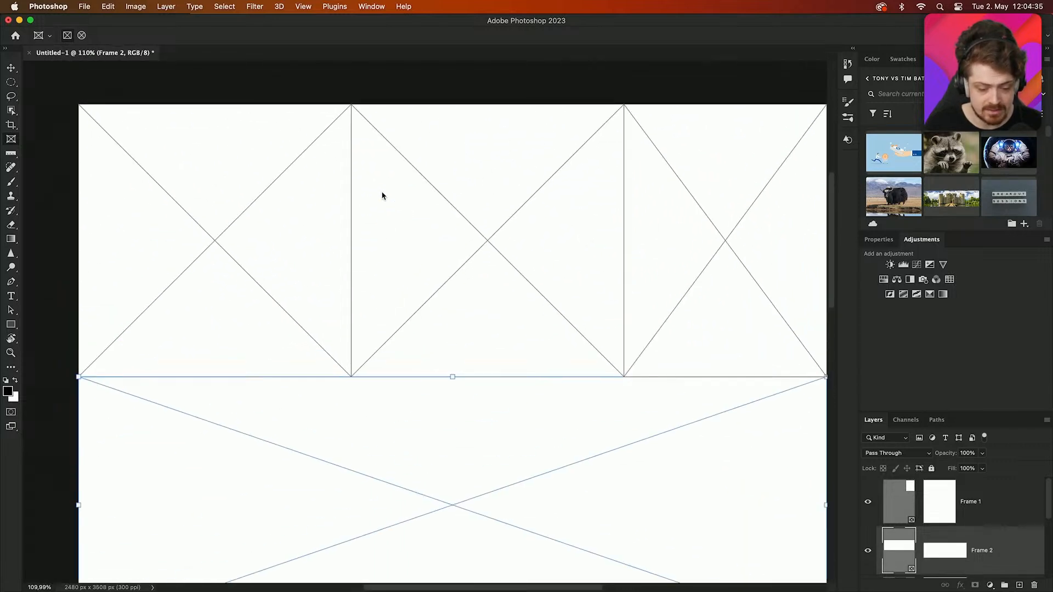
{"action": "scroll", "coordinate": [383, 195], "scroll_direction": "down", "scroll_amount": 5}
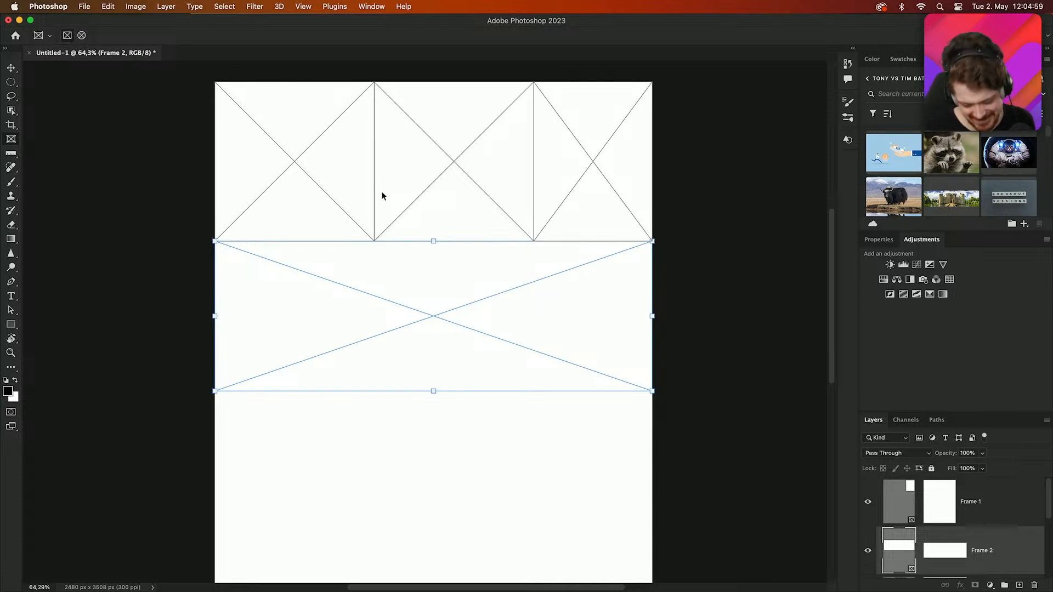
- Draw a half-width frame in the lower part of the page, leaving a gap above, and duplicate it to fill the right half
{"action": "scroll", "coordinate": [382, 196], "scroll_direction": "down", "scroll_amount": 5}
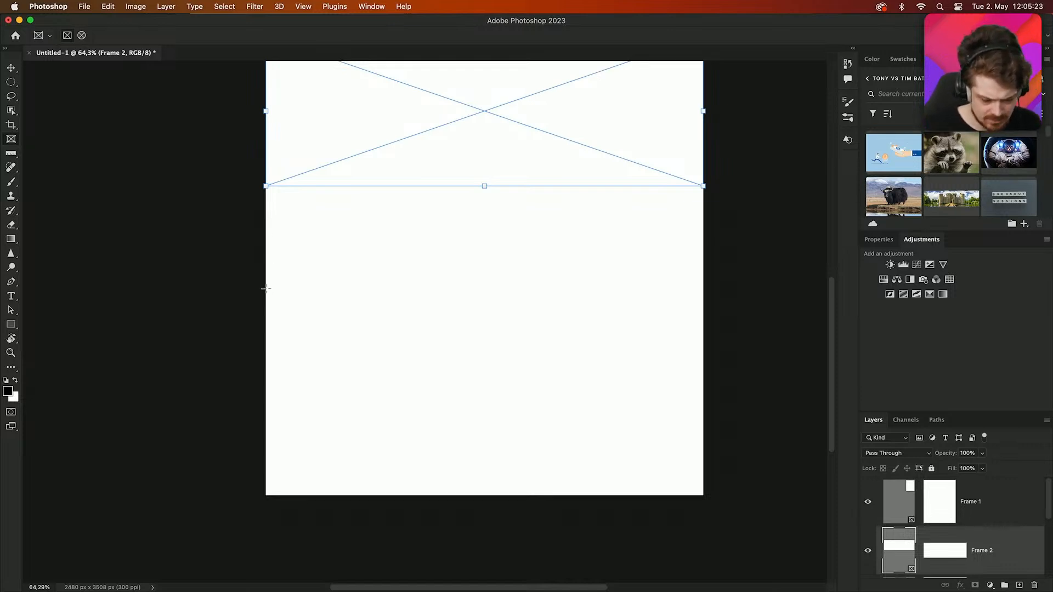
{"action": "left_click_drag", "start_coordinate": [265, 287], "coordinate": [484, 409]}
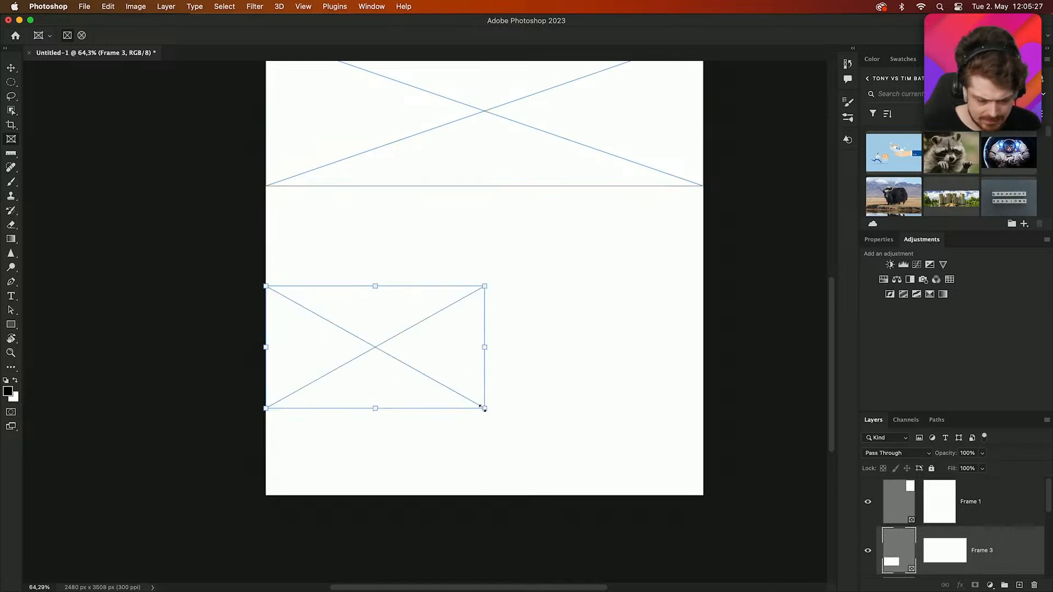
{"action": "left_click_drag", "start_coordinate": [404, 381], "coordinate": [627, 383]}
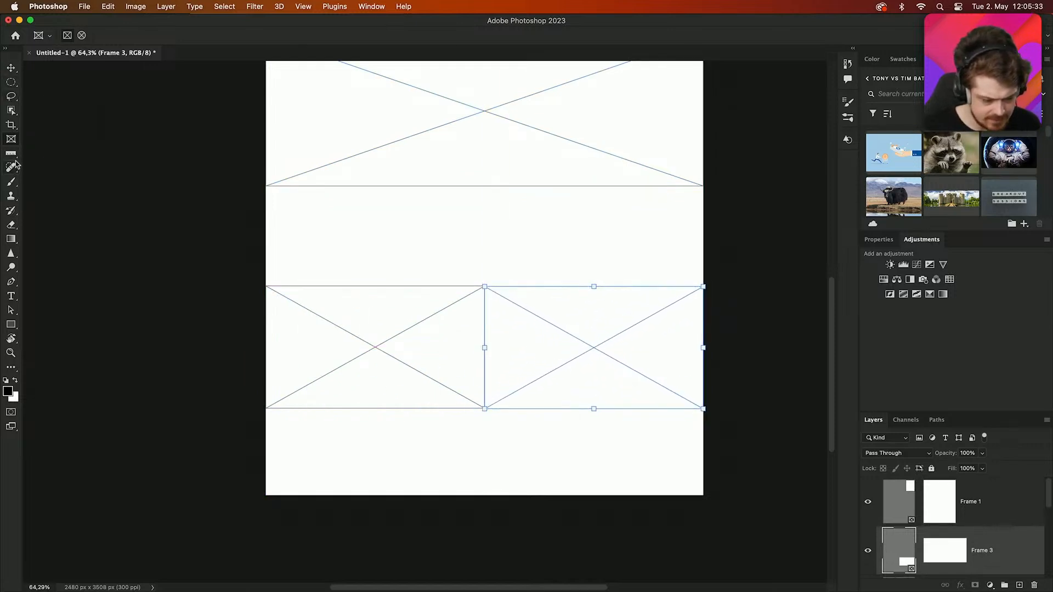
- Draw a small circular frame in the strip below the half-width frames and place two copies beside it
{"action": "left_click", "coordinate": [81, 36]}
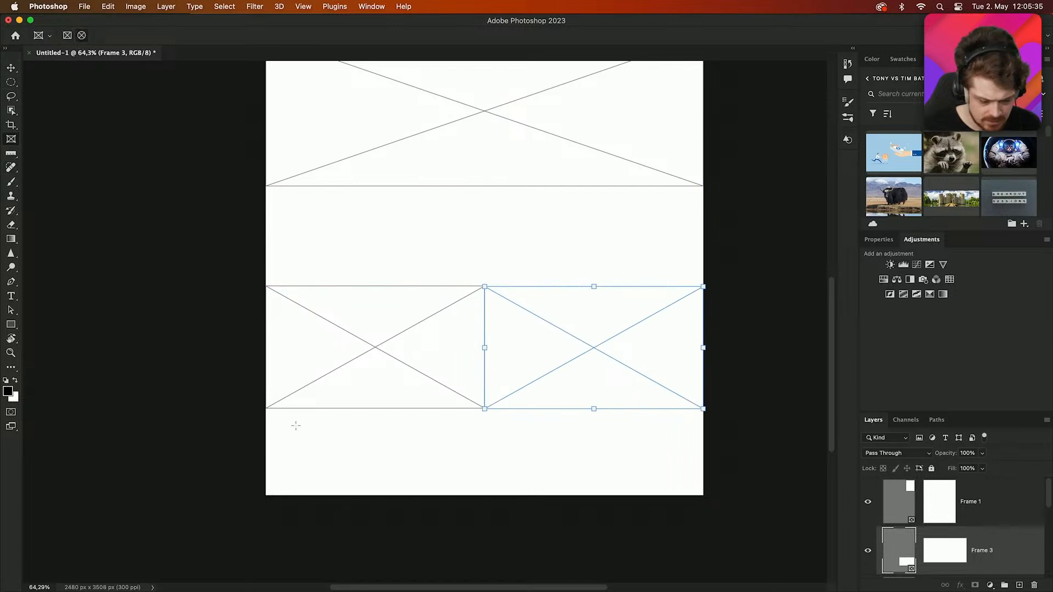
{"action": "left_click_drag", "start_coordinate": [277, 410], "coordinate": [325, 472]}
{"action": "key", "text": "v"}
{"action": "key", "text": "Down"}
{"action": "key", "text": "Down"}
{"action": "key", "text": "Down"}
{"action": "key", "text": "Down"}
{"action": "key", "text": "Down"}
{"action": "key", "text": "Down"}
{"action": "key", "text": "Down"}
{"action": "key", "text": "Down"}
{"action": "key", "text": "Down"}
{"action": "key", "text": "Up"}
{"action": "key", "text": "Up"}
{"action": "key", "text": "Up"}
{"action": "left_click_drag", "start_coordinate": [325, 468], "coordinate": [507, 469]}
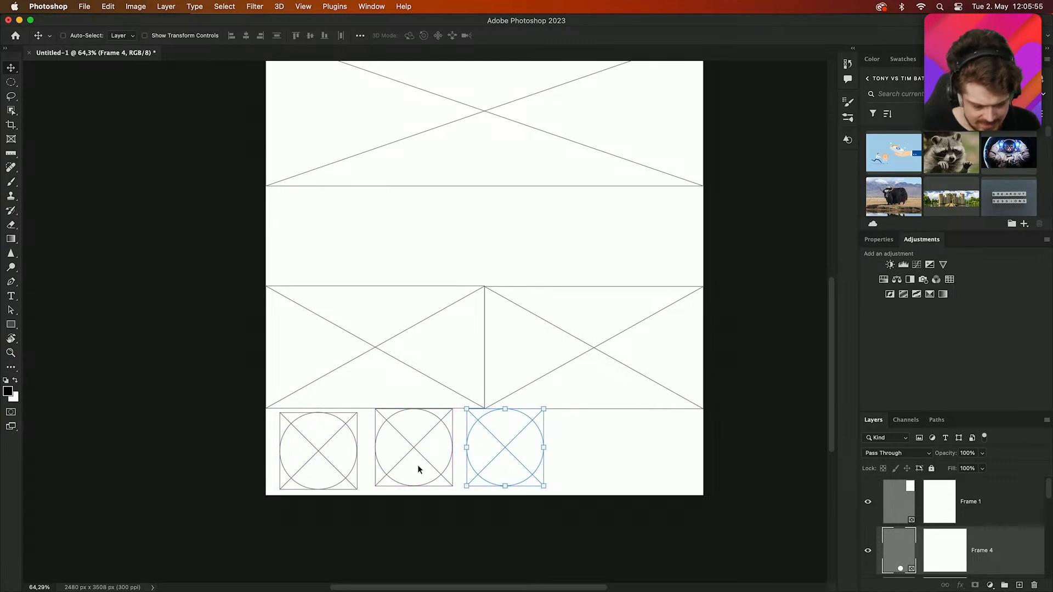
- Align the three circular frames on their vertical centres and distribute them evenly horizontally
{"action": "scroll", "coordinate": [1002, 513], "scroll_direction": "down", "scroll_amount": 5}
{"action": "left_click", "coordinate": [1000, 497], "text": "shift"}
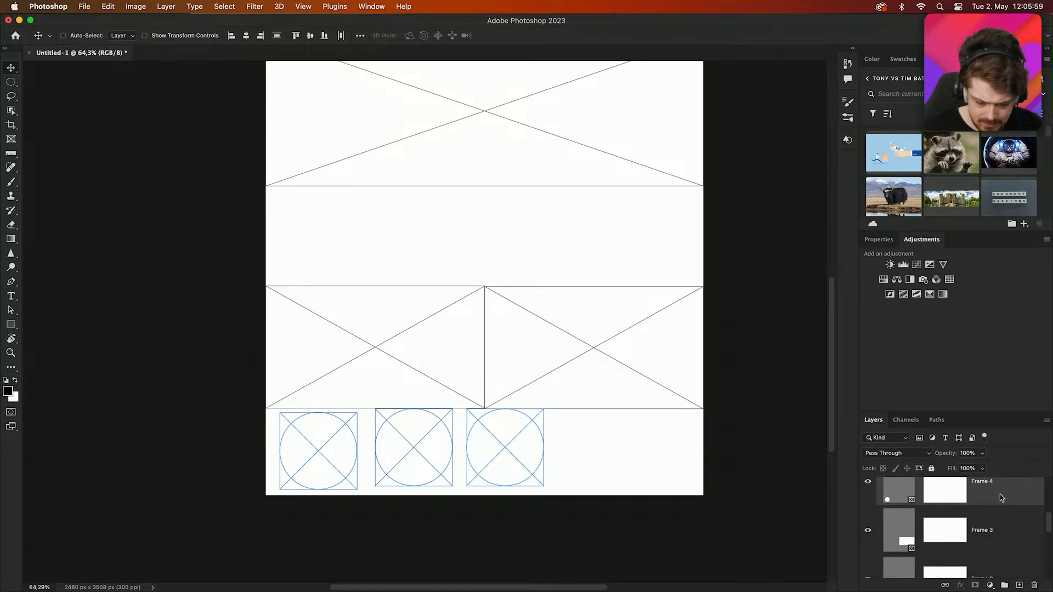
{"action": "scroll", "coordinate": [999, 505], "scroll_direction": "up", "scroll_amount": 2}
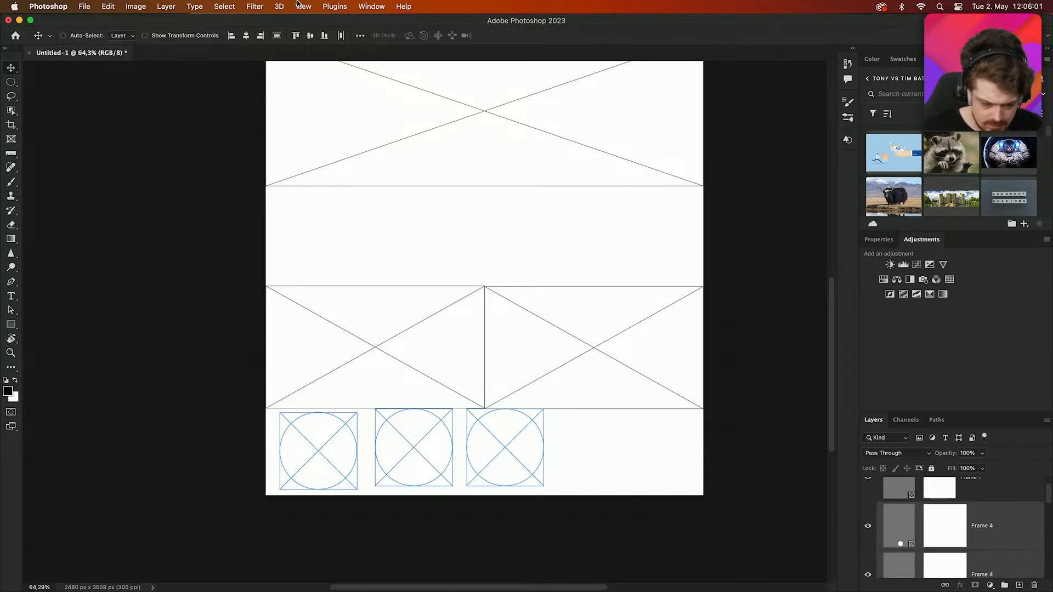
{"action": "left_click", "coordinate": [310, 36]}
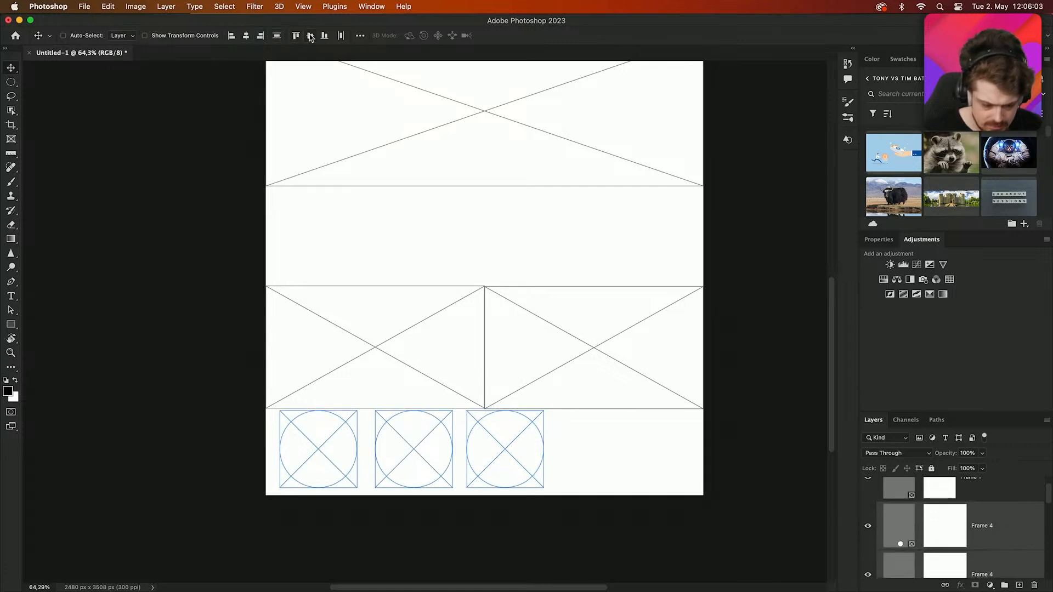
{"action": "left_click", "coordinate": [341, 36]}
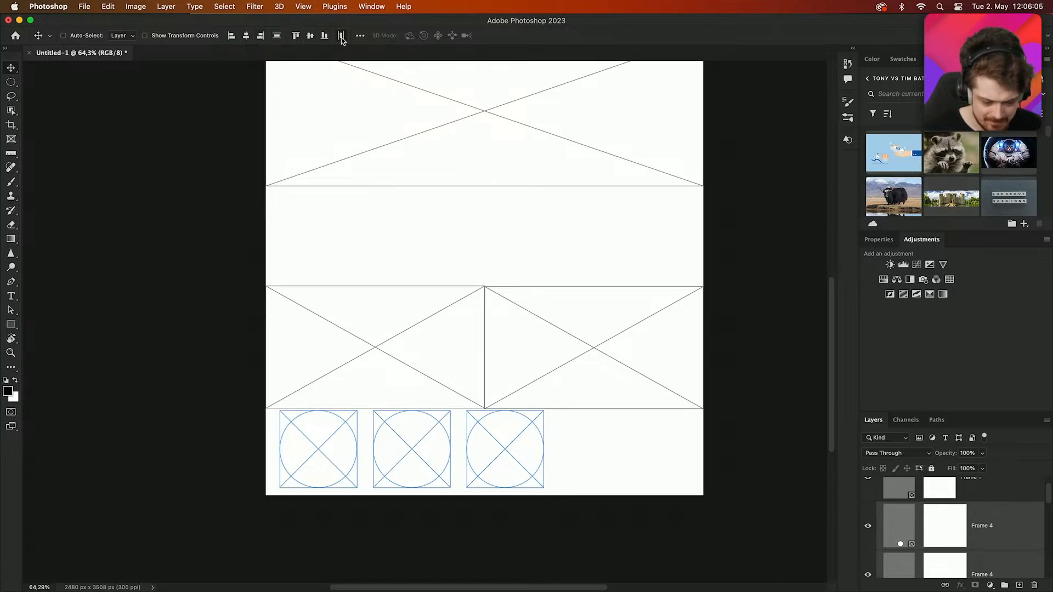
- Centre the row of three circular frames horizontally on the page and nudge it slightly down in the bottom strip
{"action": "left_click_drag", "start_coordinate": [503, 477], "coordinate": [576, 479]}
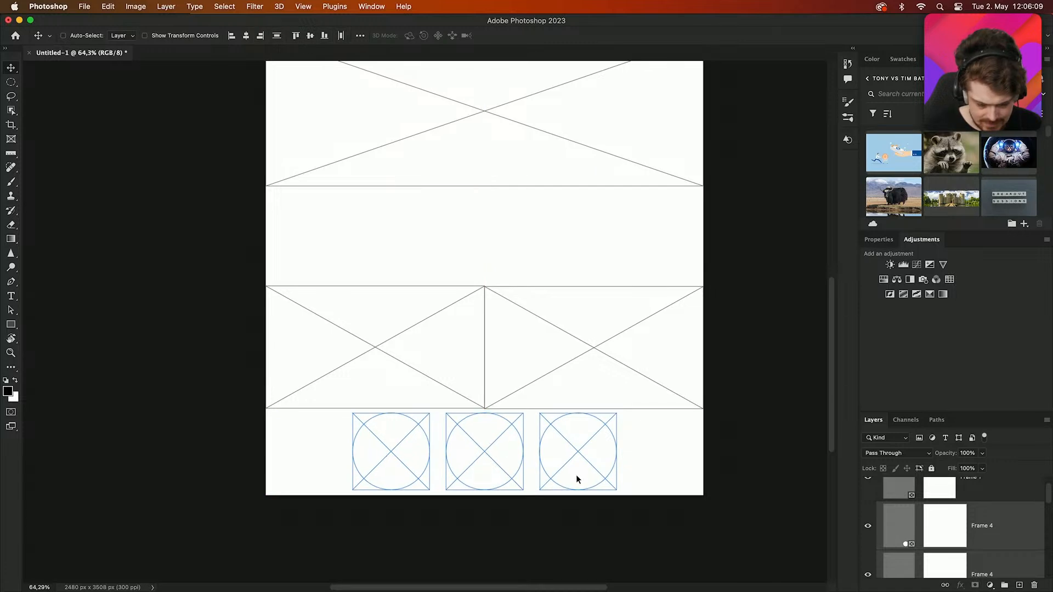
{"action": "key", "text": "Down"}
{"action": "key", "text": "Down"}
{"action": "key", "text": "Down"}
{"action": "key", "text": "Down"}
{"action": "key", "text": "Down"}
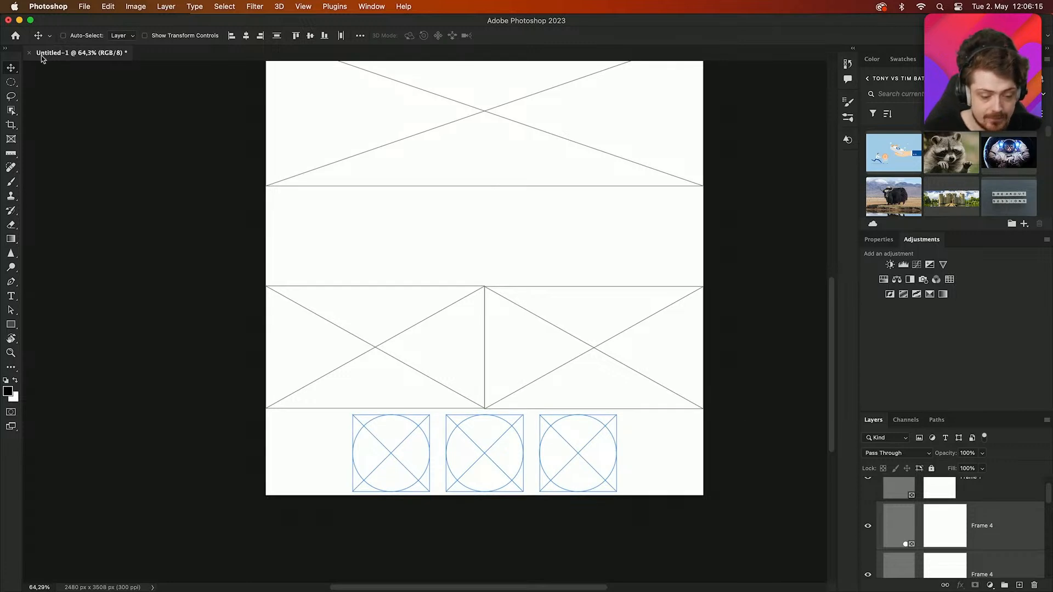
- Enlarge the layer list and select the narrow frame at the end of the page's top row
{"action": "scroll", "coordinate": [222, 119], "scroll_direction": "up", "scroll_amount": 5}
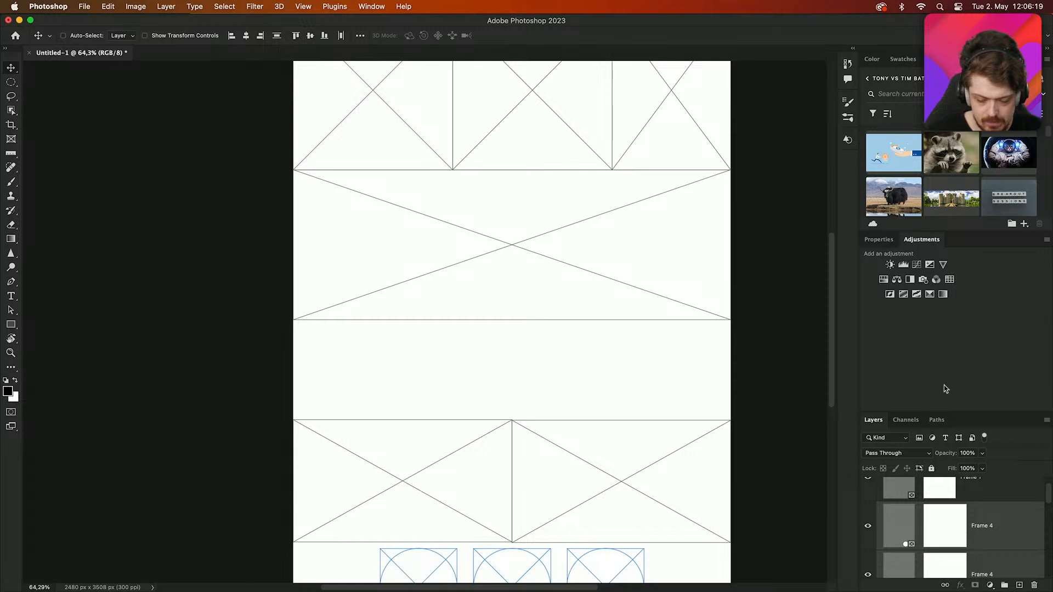
{"action": "left_click_drag", "start_coordinate": [943, 412], "coordinate": [938, 252]}
{"action": "scroll", "coordinate": [975, 444], "scroll_direction": "up", "scroll_amount": 1}
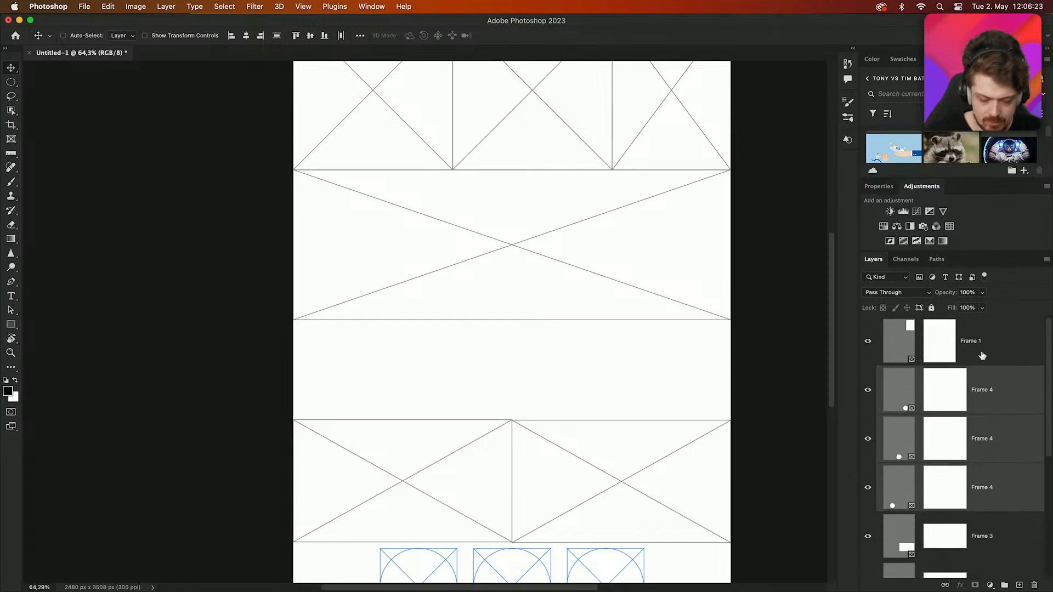
{"action": "left_click", "coordinate": [981, 346]}
{"action": "scroll", "coordinate": [765, 335], "scroll_direction": "up", "scroll_amount": 3}
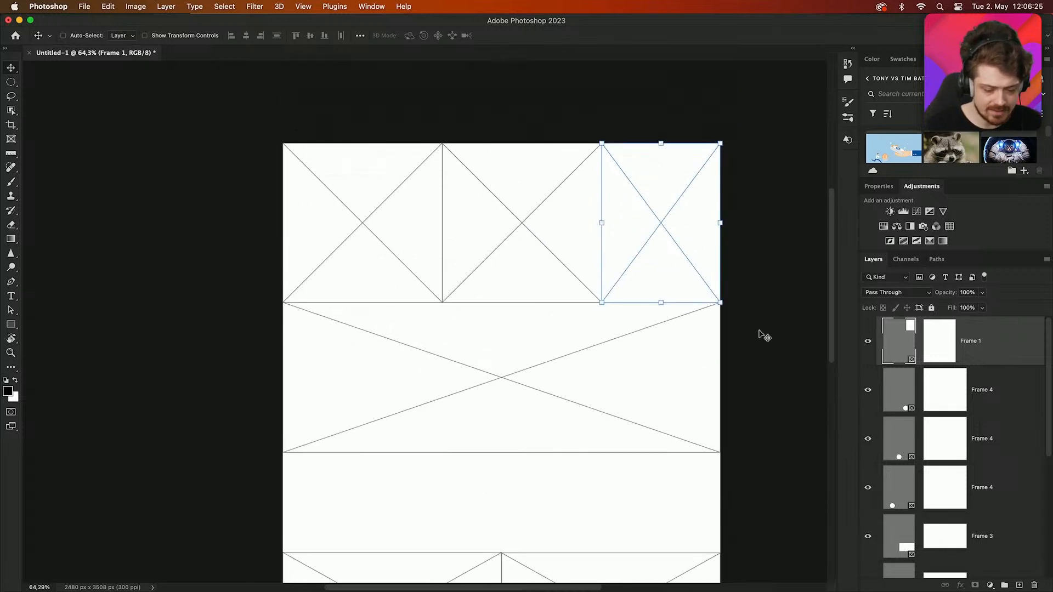
{"action": "scroll", "coordinate": [185, 273], "scroll_direction": "down", "scroll_amount": 1}
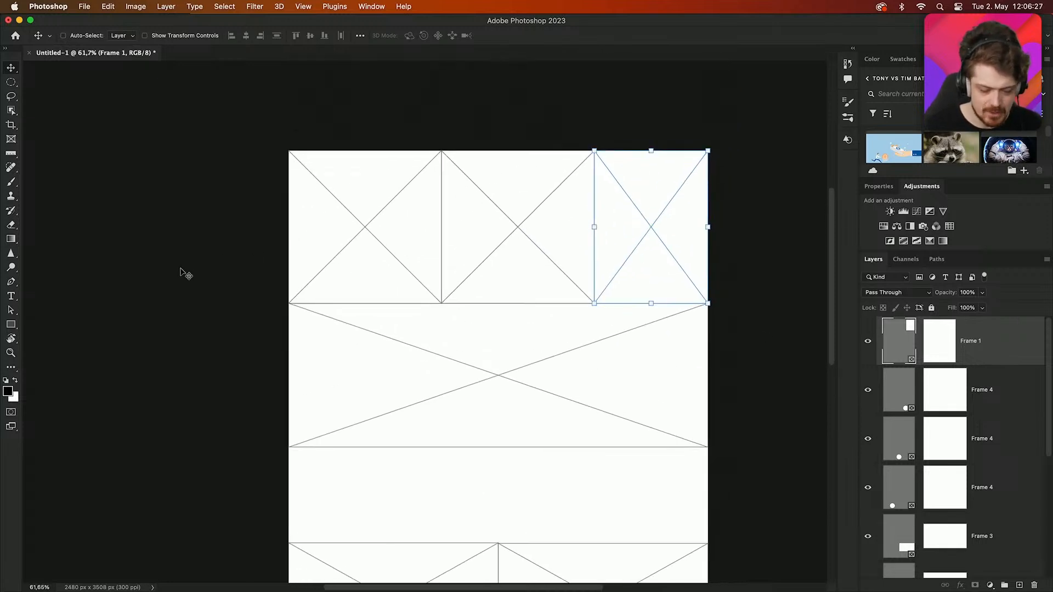
- Switch to Adobe Firefly in Chrome and open the Text to image generator
{"action": "key", "text": "super+Tab"}
{"action": "key", "text": "super+Tab"}
{"action": "type", "text": "painting of mountains and trees"}
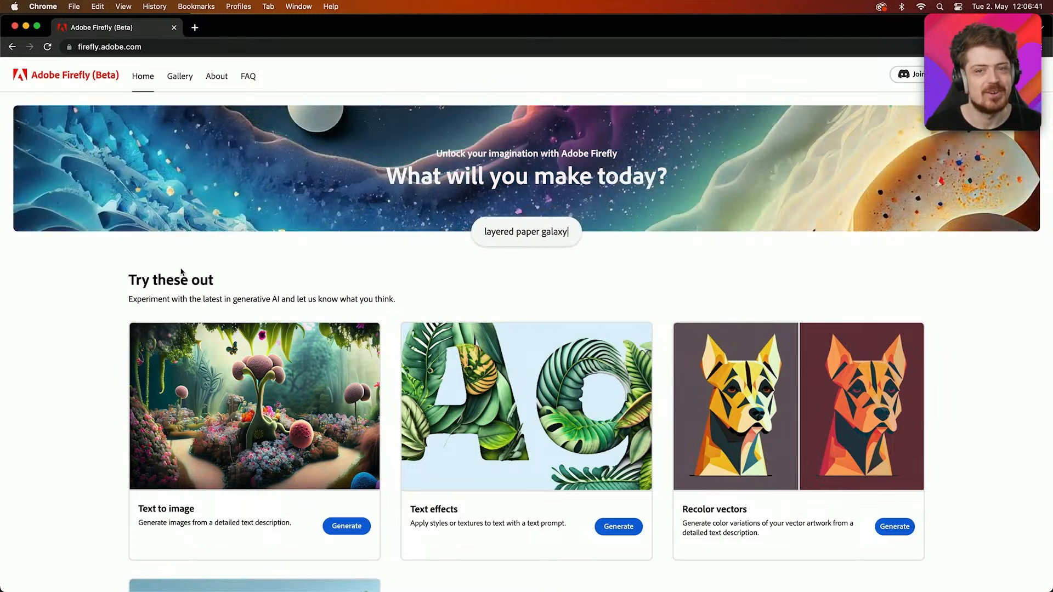
{"action": "scroll", "coordinate": [263, 356], "scroll_direction": "down", "scroll_amount": 3}
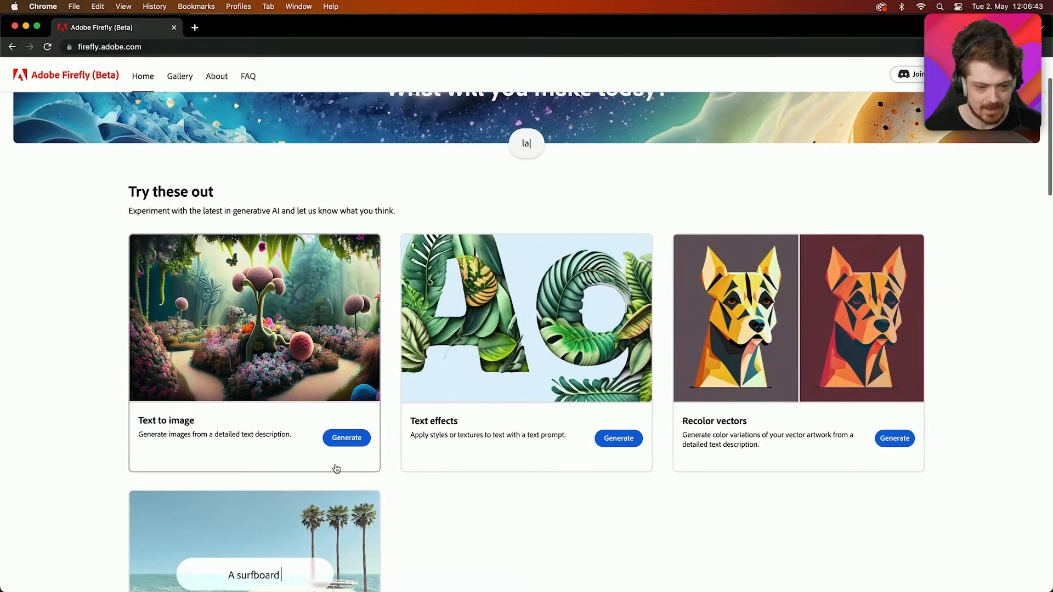
{"action": "left_click", "coordinate": [353, 442]}
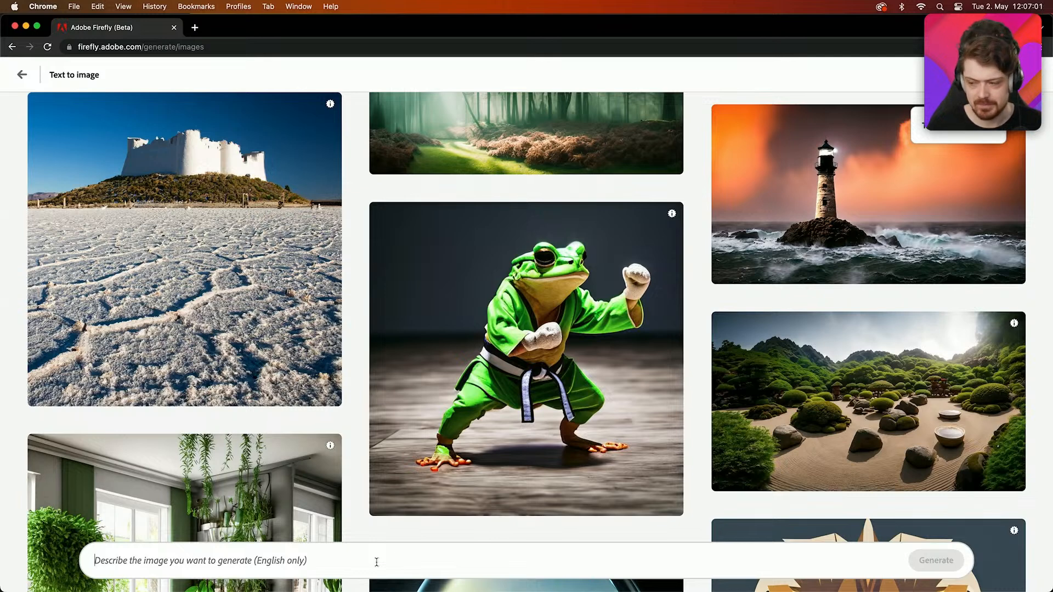
- Begin the image description with "seamless pattern,"
{"action": "type", "text": "se"}
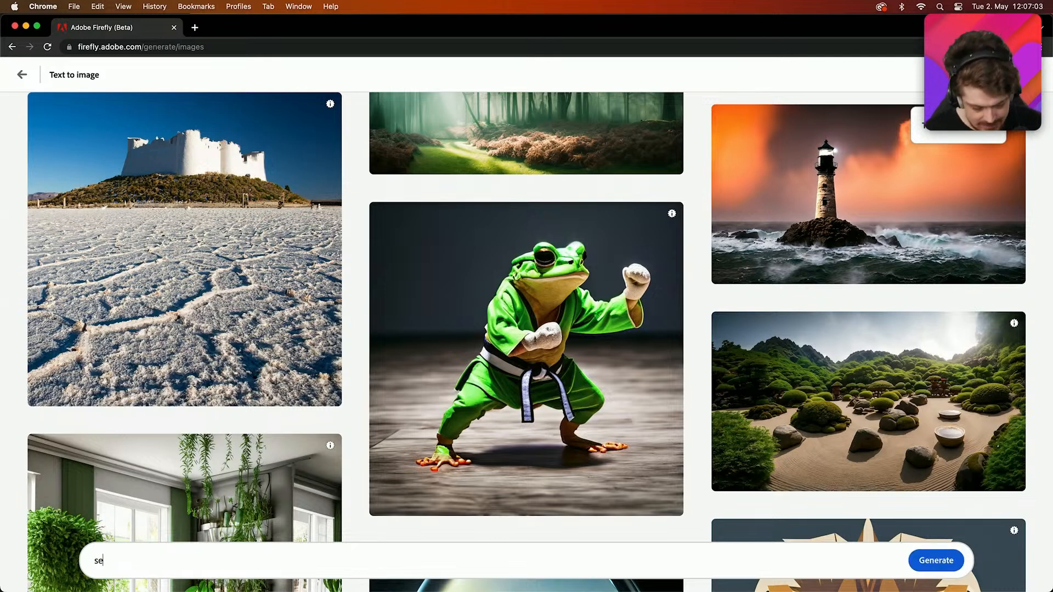
{"action": "type", "text": "amless pattern,"}
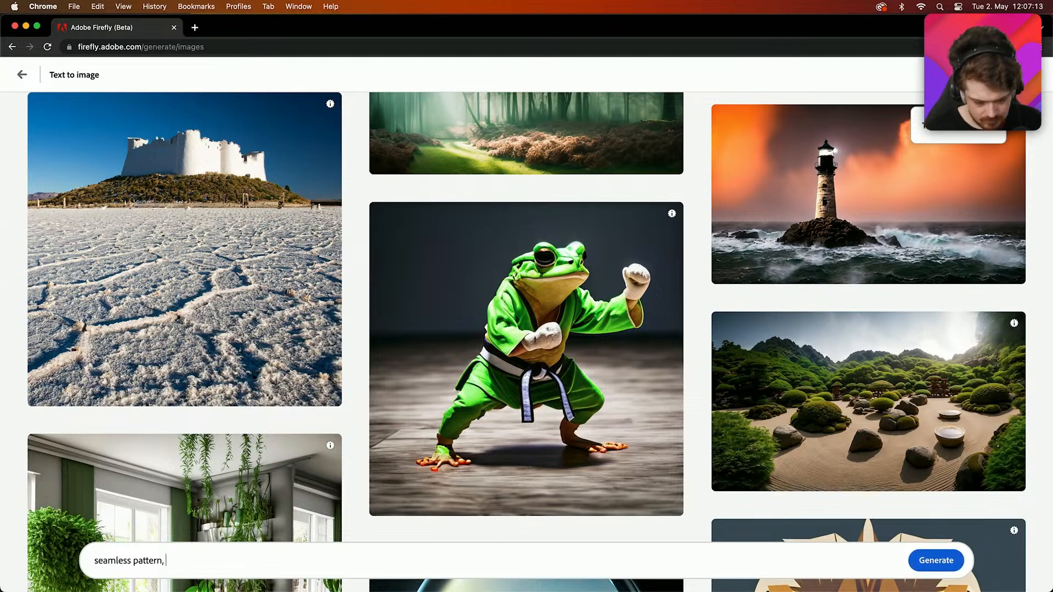
{"action": "type", "text": "roses"}
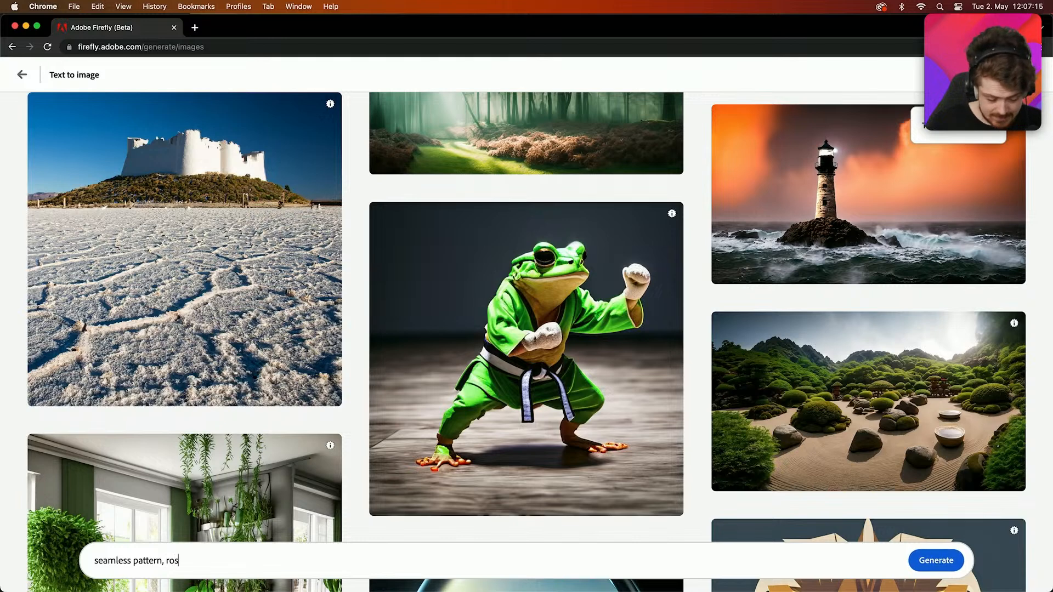
{"action": "key", "text": "BackSpace"}
{"action": "key", "text": "BackSpace"}
{"action": "key", "text": "BackSpace"}
{"action": "key", "text": "BackSpace"}
{"action": "key", "text": "BackSpace"}
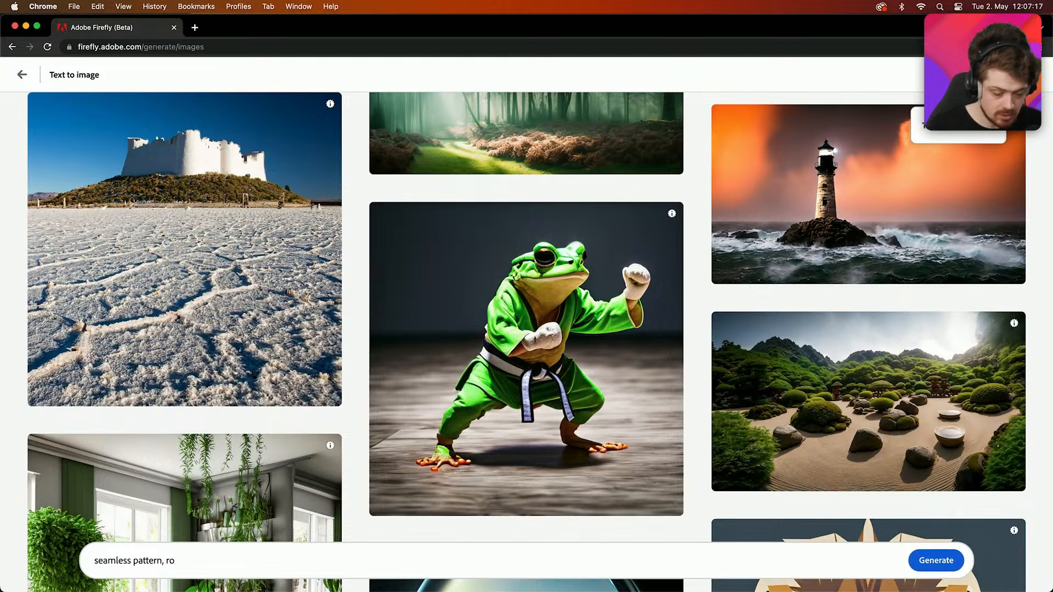
{"action": "type", "text": "spring"}
{"action": "key", "text": "BackSpace"}
{"action": "key", "text": "BackSpace"}
{"action": "key", "text": "BackSpace"}
{"action": "key", "text": "BackSpace"}
{"action": "key", "text": "BackSpace"}
- Complete the image description with "colourful spring flowers", using the British spelling
{"action": "type", "text": "co"}
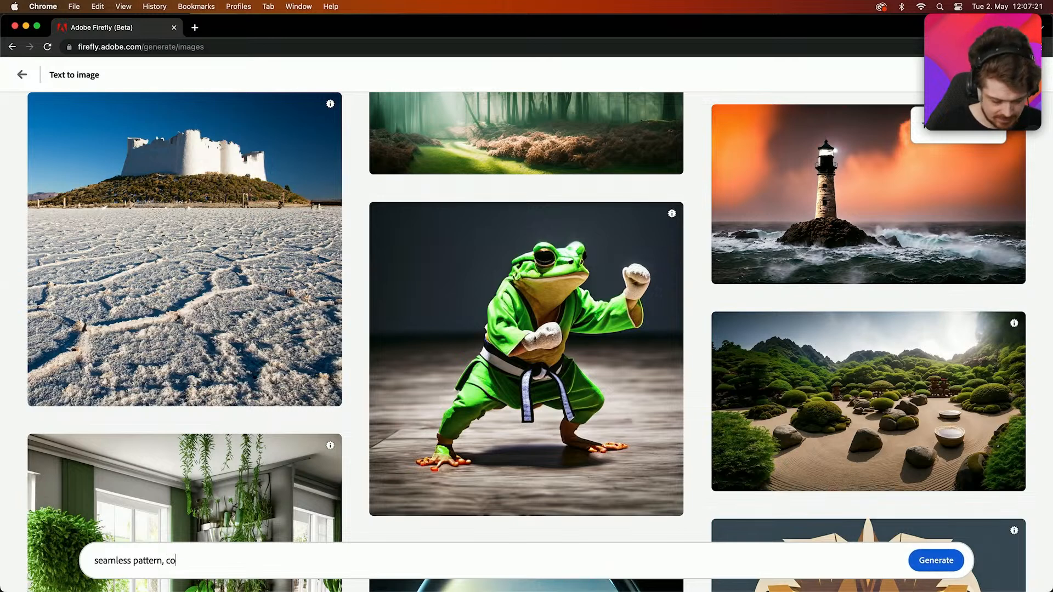
{"action": "type", "text": "lorful spor"}
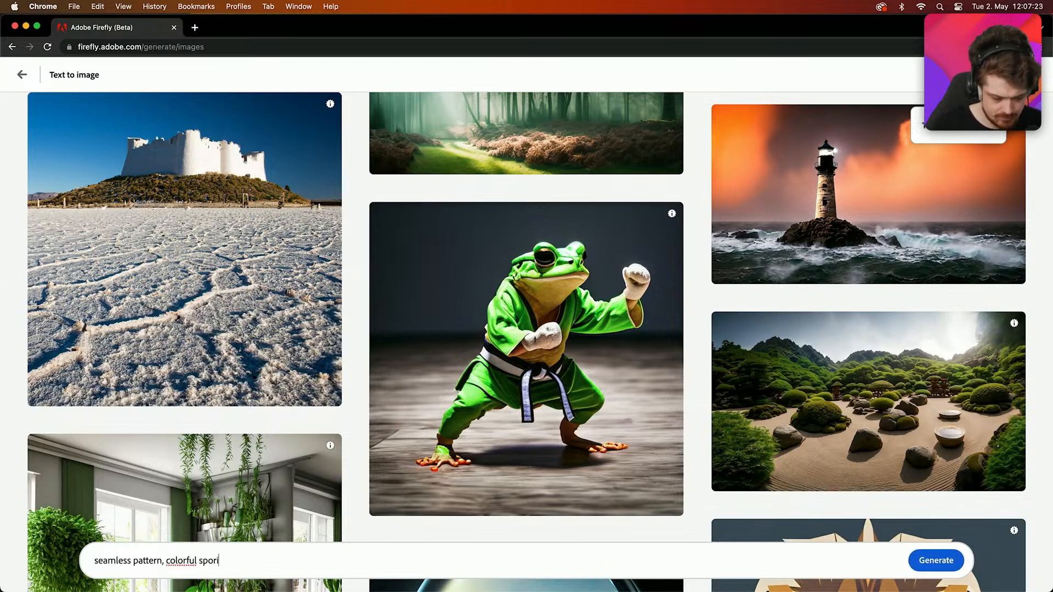
{"action": "type", "text": "ing flowers"}
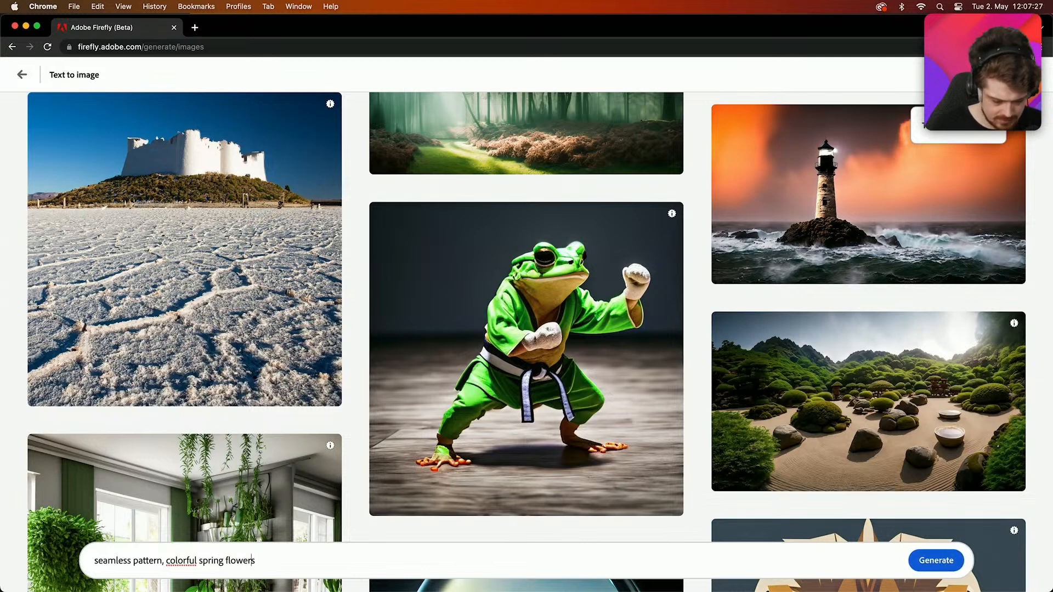
{"action": "left_click", "coordinate": [182, 560]}
{"action": "type", "text": "u"}
{"action": "left_click", "coordinate": [405, 565]}
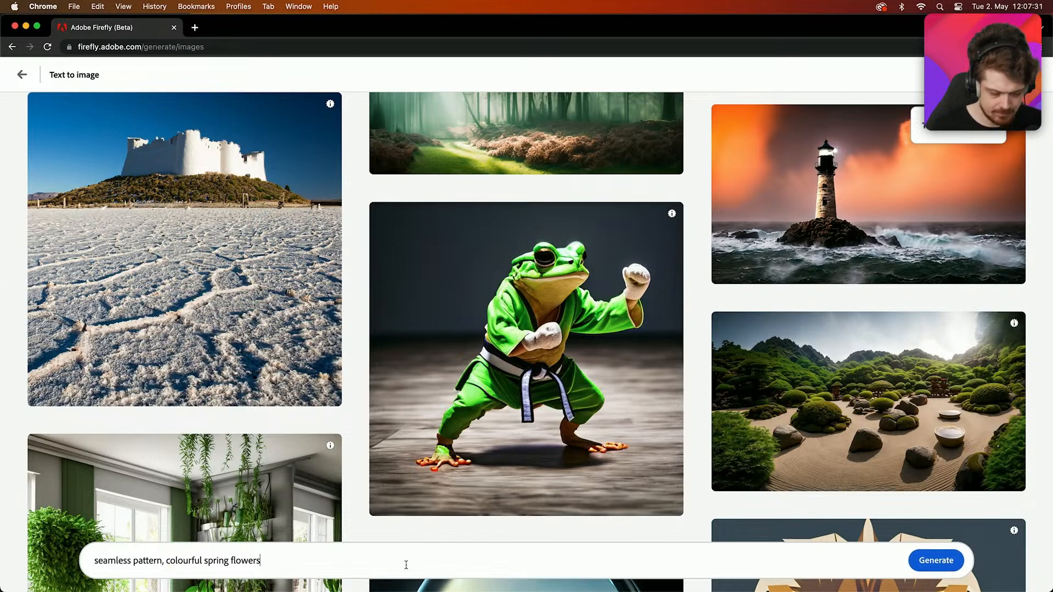
- Add ", green leaves" to the end of the image description and generate the images
{"action": "type", "text": ","}
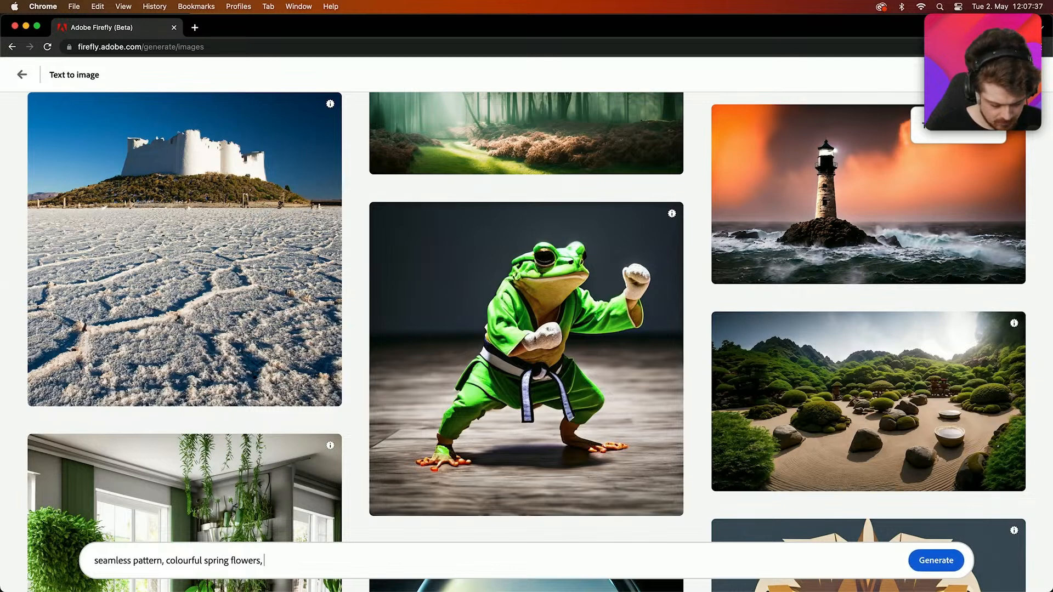
{"action": "type", "text": "reen "}
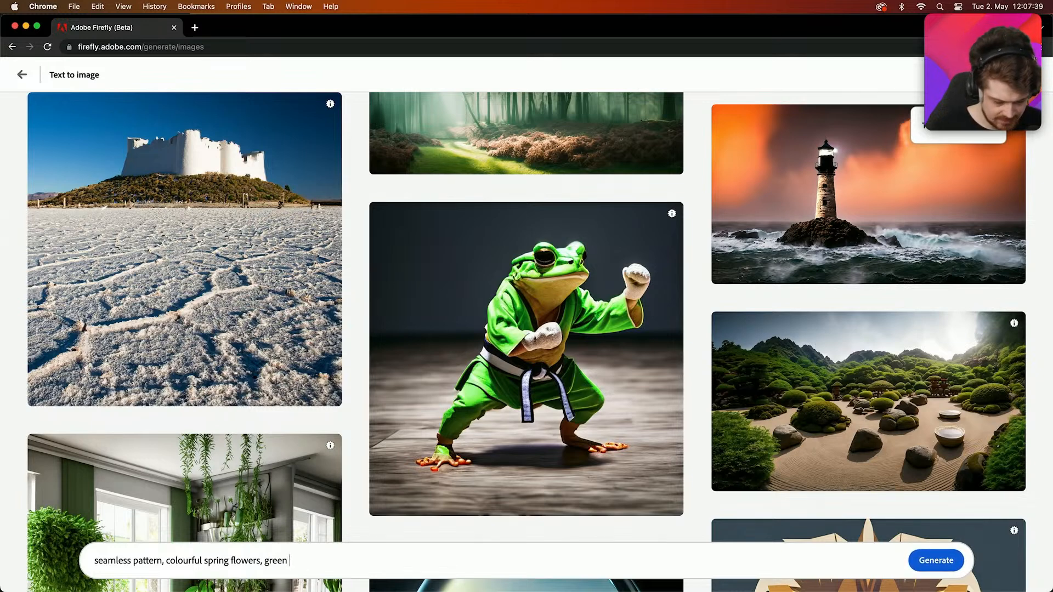
{"action": "type", "text": "leaves"}
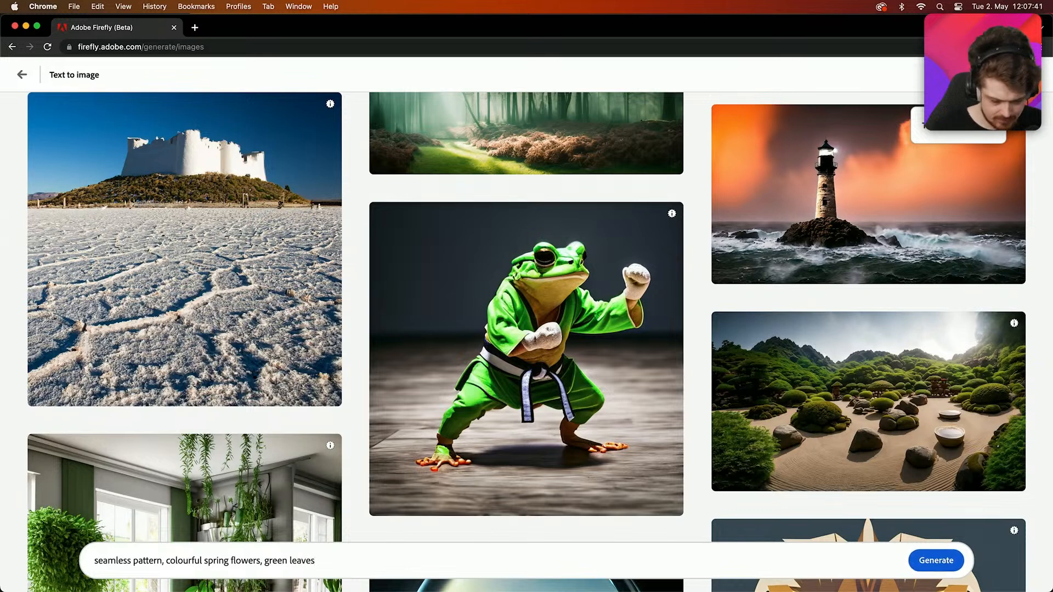
{"action": "left_click", "coordinate": [934, 560]}
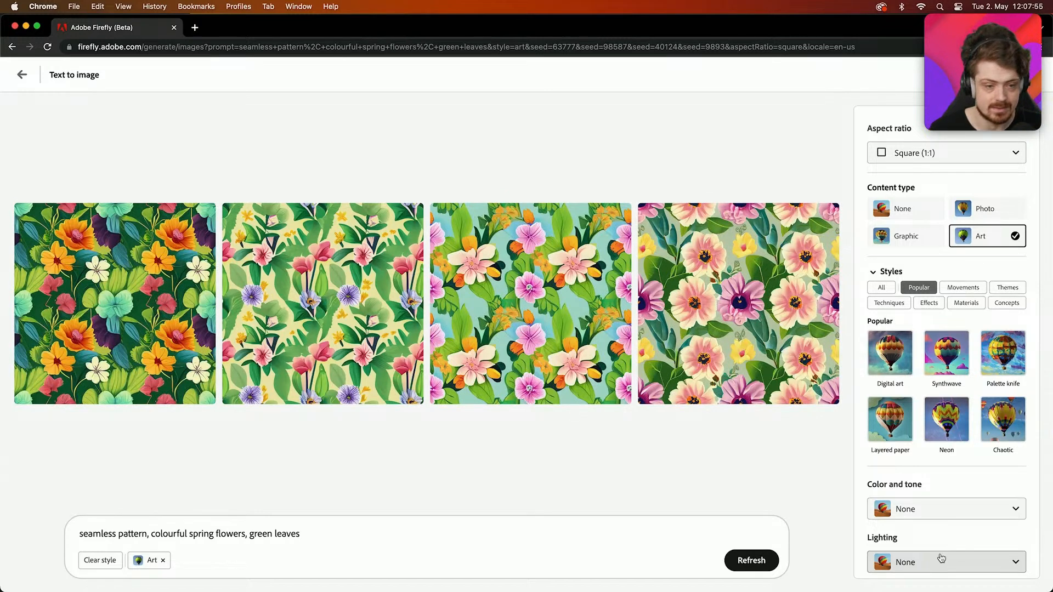
- Try the Acrylic painting technique style on the flower patterns and regenerate them
{"action": "mouse_move", "coordinate": [722, 299]}
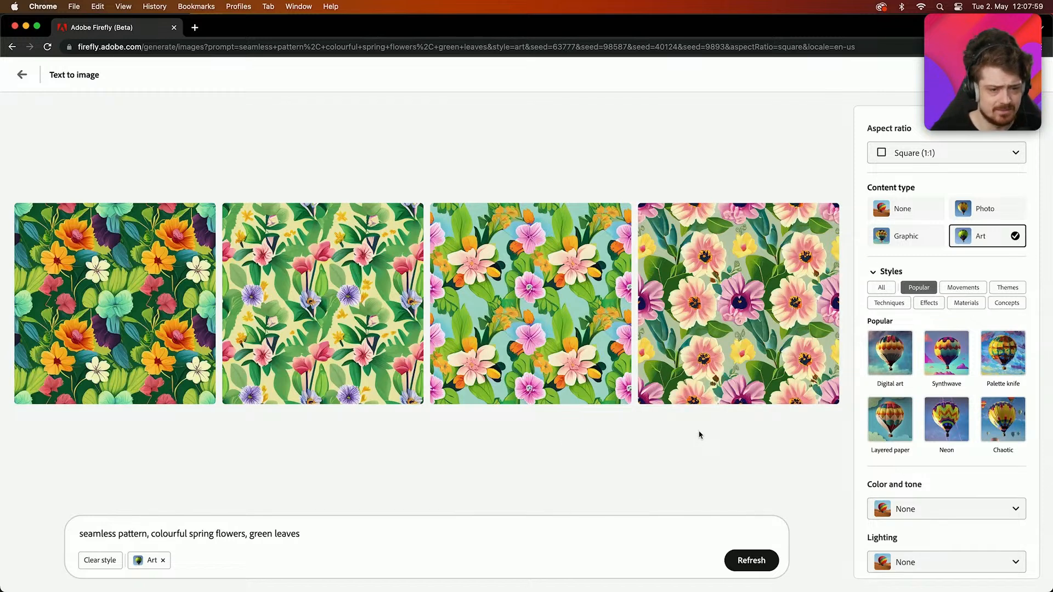
{"action": "mouse_move", "coordinate": [178, 316]}
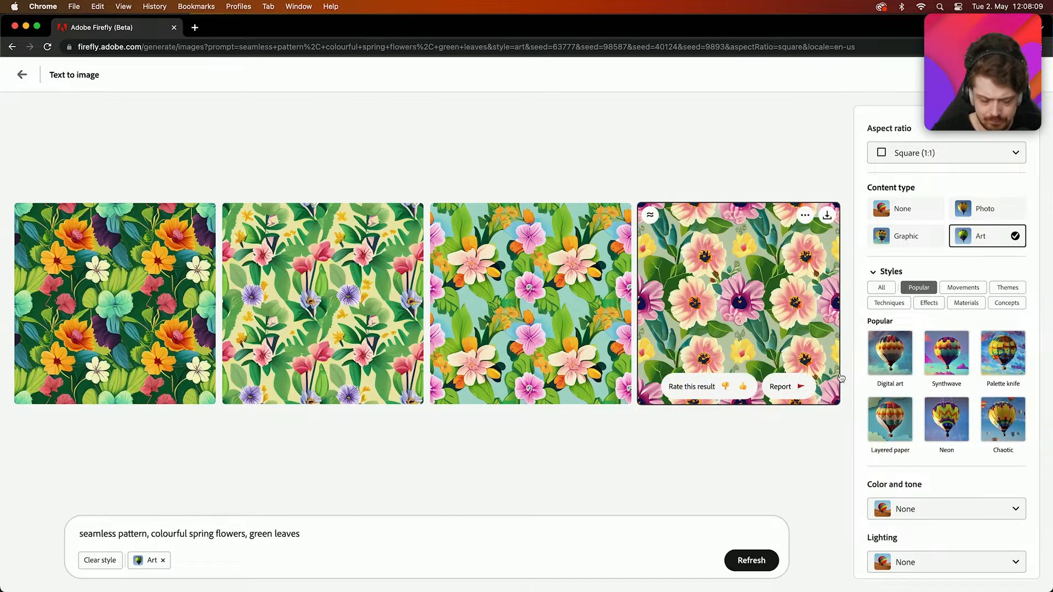
{"action": "mouse_move", "coordinate": [768, 360]}
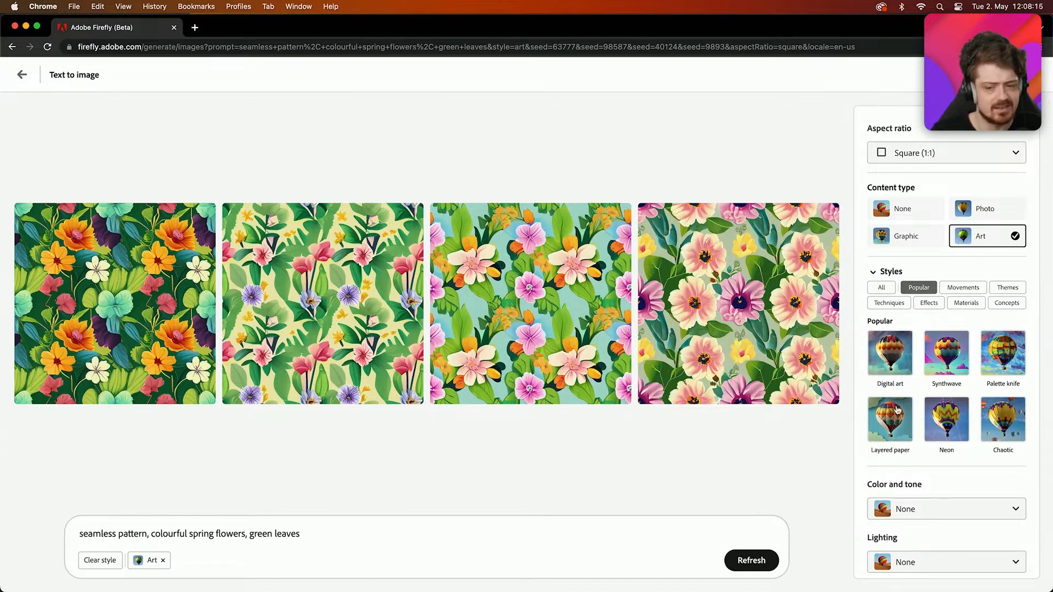
{"action": "left_click", "coordinate": [889, 304]}
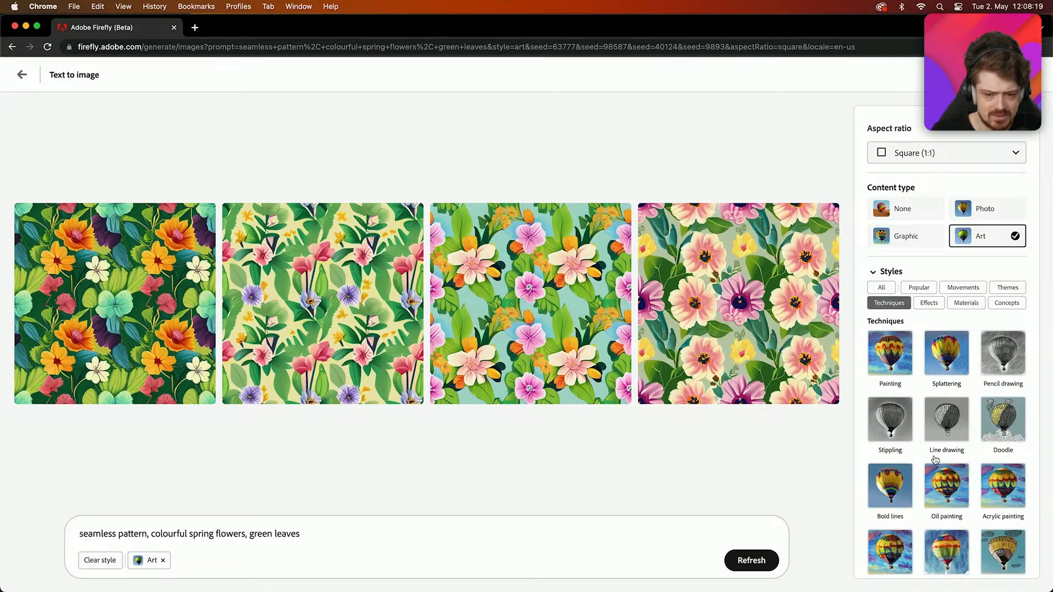
{"action": "scroll", "coordinate": [936, 460], "scroll_direction": "down", "scroll_amount": 2}
{"action": "scroll", "coordinate": [935, 459], "scroll_direction": "down", "scroll_amount": 2}
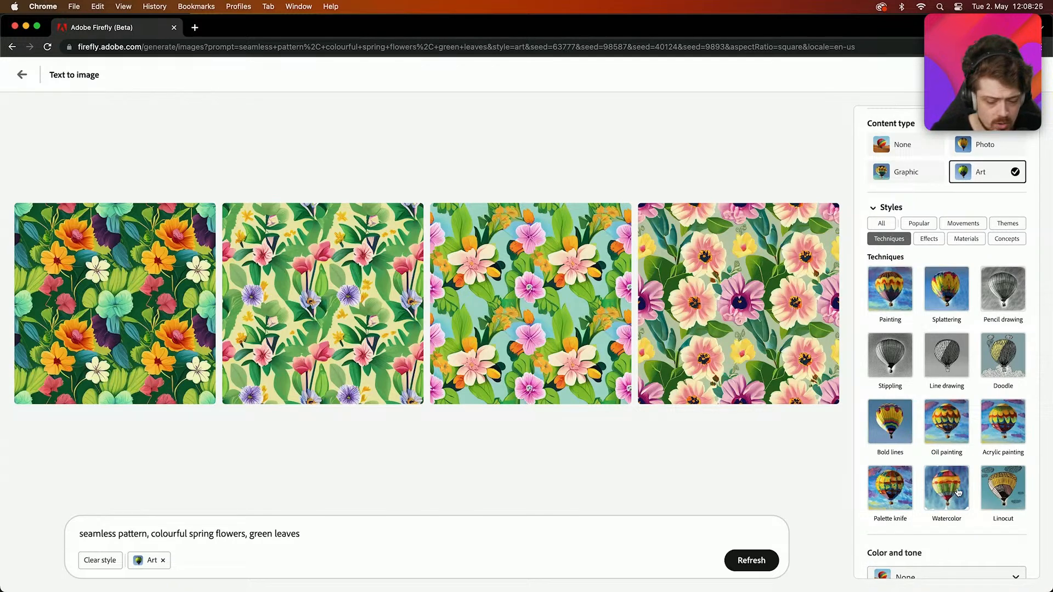
{"action": "left_click", "coordinate": [1012, 430]}
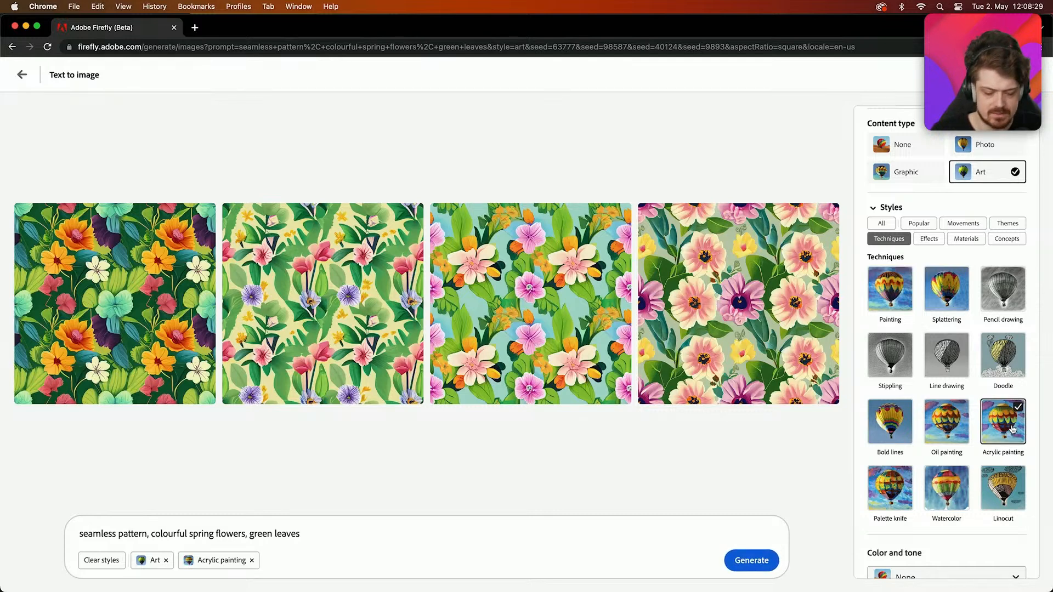
{"action": "left_click", "coordinate": [755, 559]}
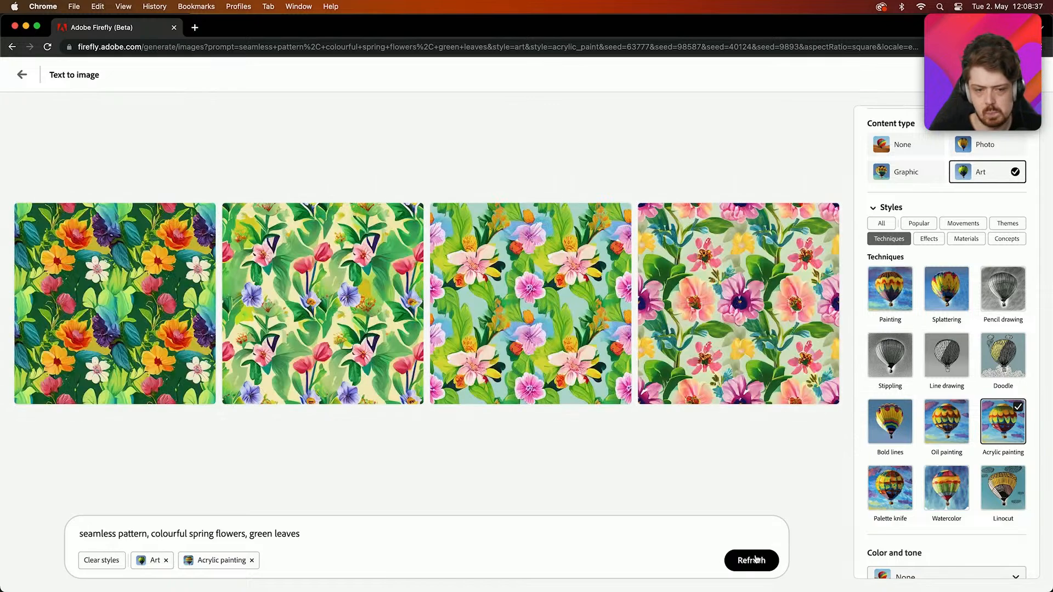
- Examine the acrylic-style pattern with the turquoise background at full size, then return to the results
{"action": "left_click", "coordinate": [532, 375]}
{"action": "left_click", "coordinate": [517, 283]}
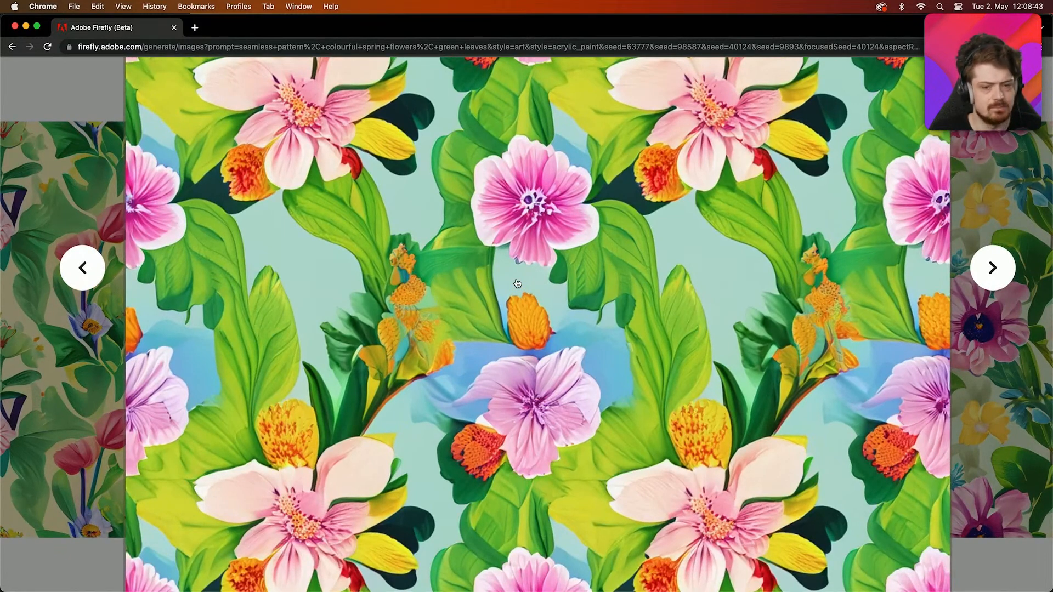
{"action": "left_click", "coordinate": [517, 283]}
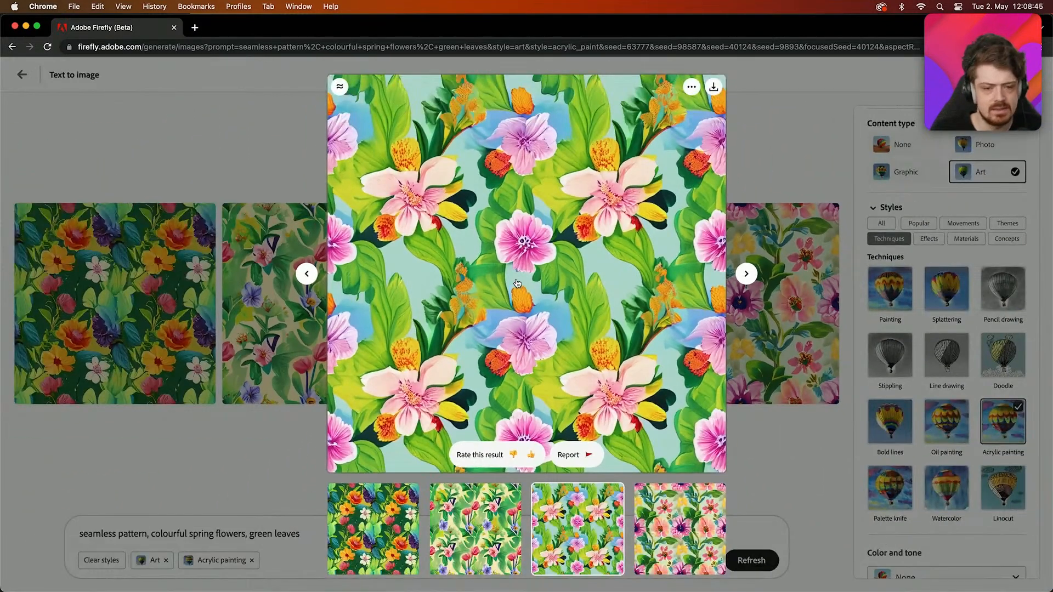
{"action": "left_click", "coordinate": [242, 273]}
{"action": "left_click", "coordinate": [277, 283]}
{"action": "left_click", "coordinate": [277, 283]}
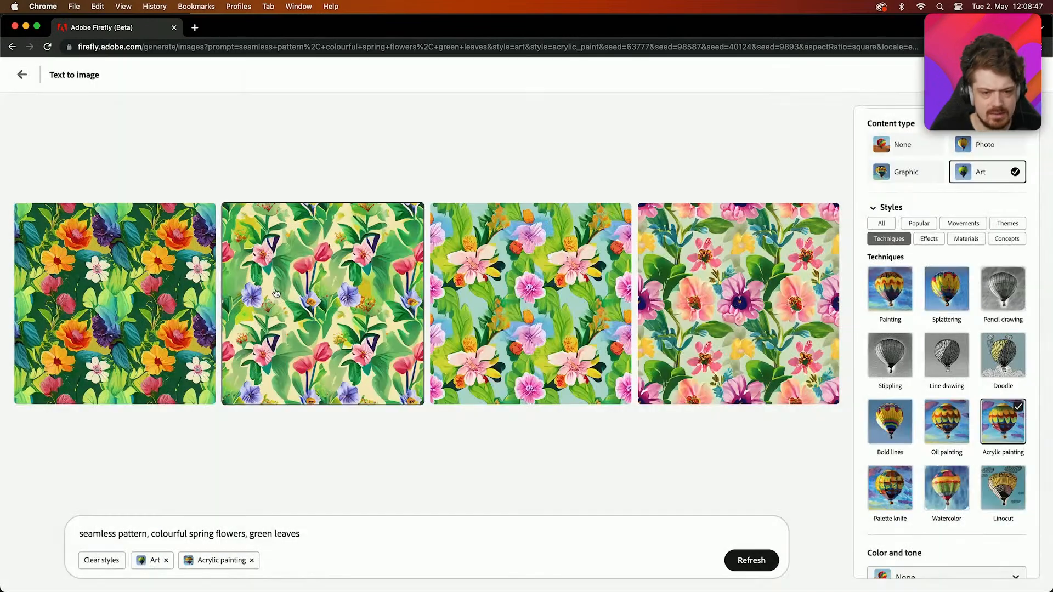
- Replace the Acrylic painting style with Watercolor and regenerate the patterns
{"action": "left_click", "coordinate": [252, 560]}
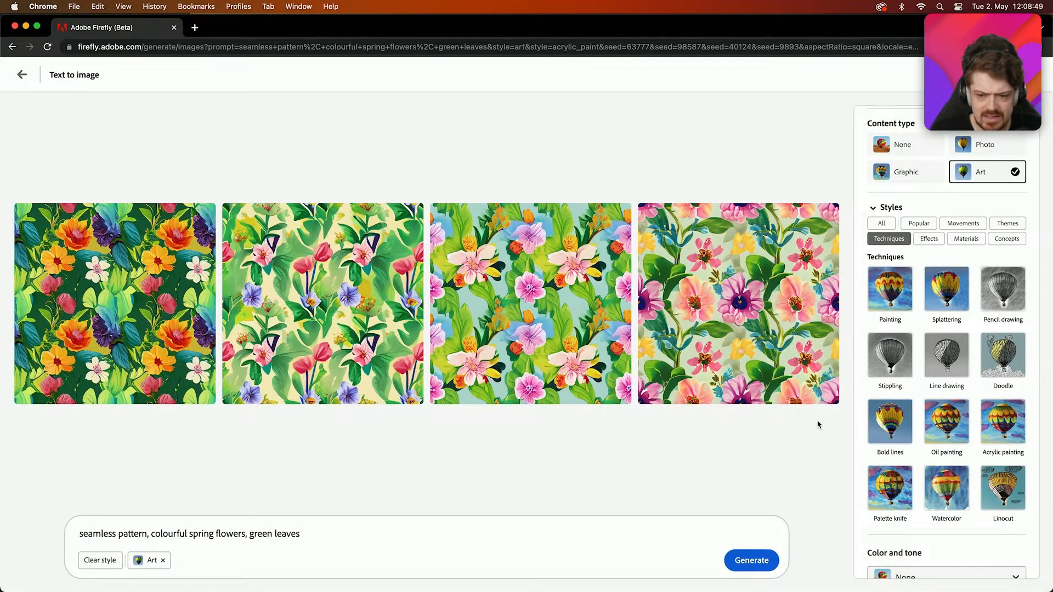
{"action": "left_click", "coordinate": [943, 501]}
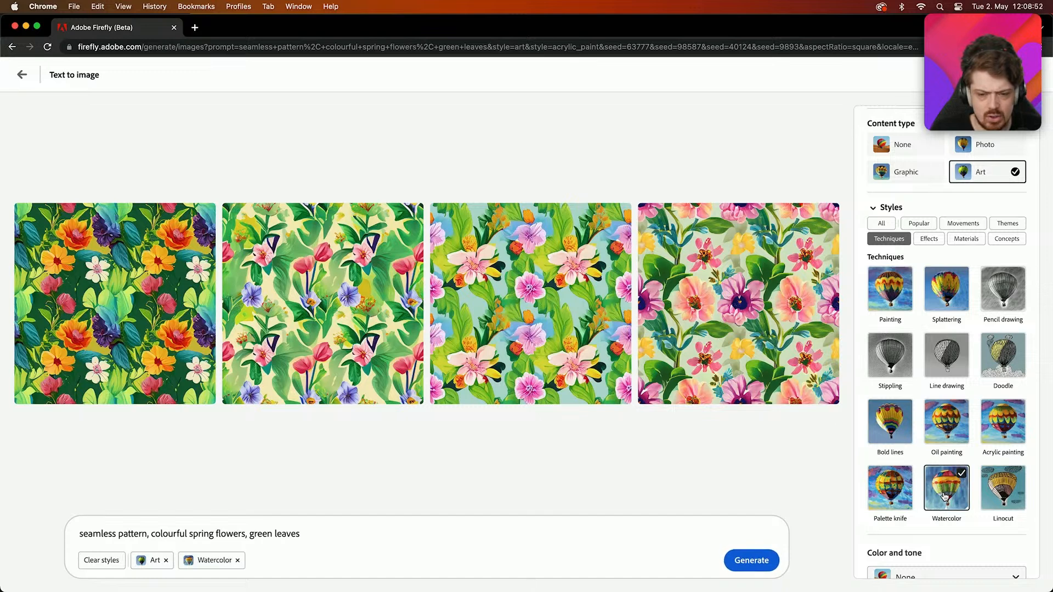
{"action": "left_click", "coordinate": [737, 567]}
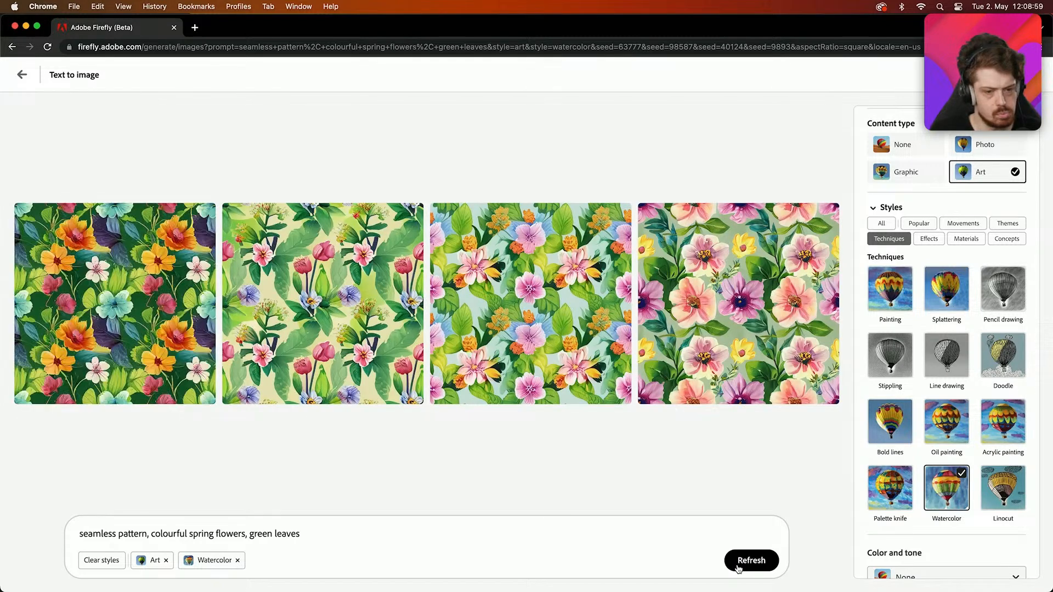
- Examine the watercolor-style patterns enlarged, starting with the dark green one with orange flowers, checking their painted detail
{"action": "left_click", "coordinate": [160, 240]}
{"action": "scroll", "coordinate": [482, 295], "scroll_direction": "up", "scroll_amount": 5}
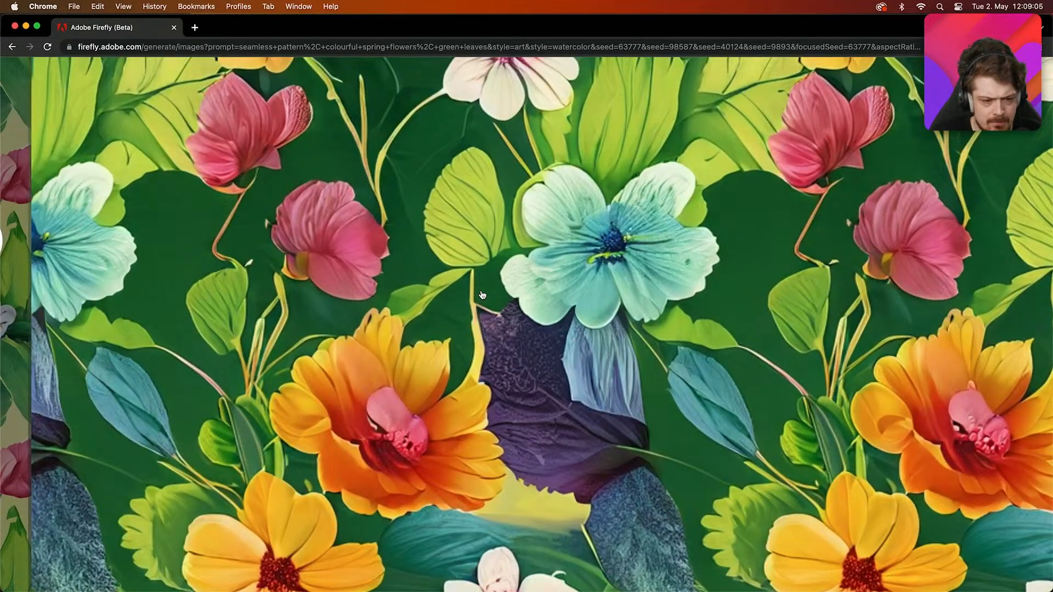
{"action": "scroll", "coordinate": [482, 295], "scroll_direction": "down", "scroll_amount": 5}
{"action": "left_click", "coordinate": [166, 345]}
{"action": "left_click", "coordinate": [249, 343]}
{"action": "scroll", "coordinate": [608, 307], "scroll_direction": "up", "scroll_amount": 5}
{"action": "scroll", "coordinate": [607, 307], "scroll_direction": "down", "scroll_amount": 5}
{"action": "left_click", "coordinate": [786, 368]}
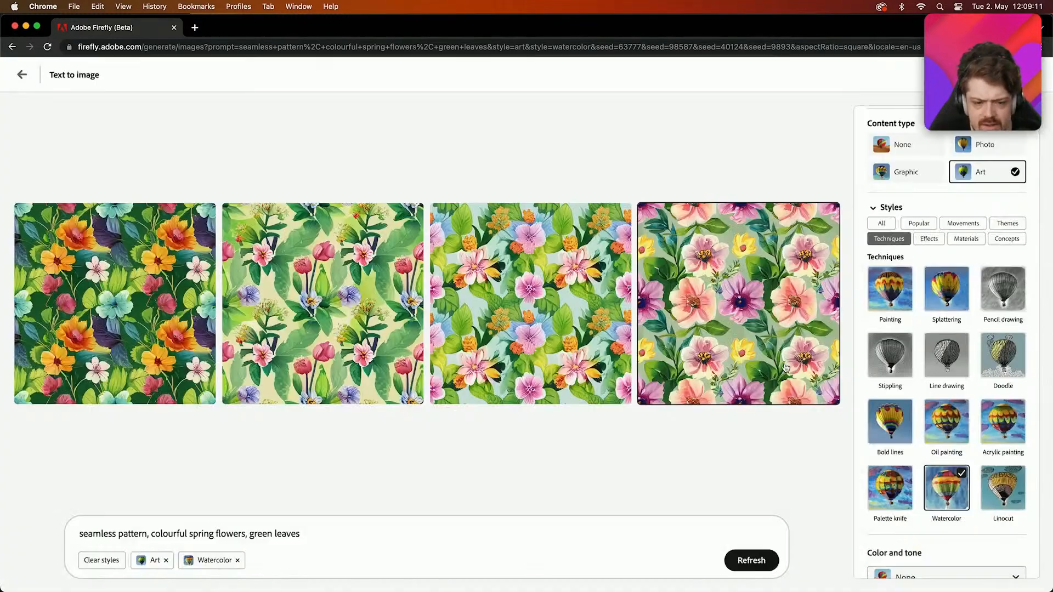
- Replace the Watercolor style with Palette knife and regenerate the patterns
{"action": "left_click", "coordinate": [239, 561]}
{"action": "left_click", "coordinate": [895, 496]}
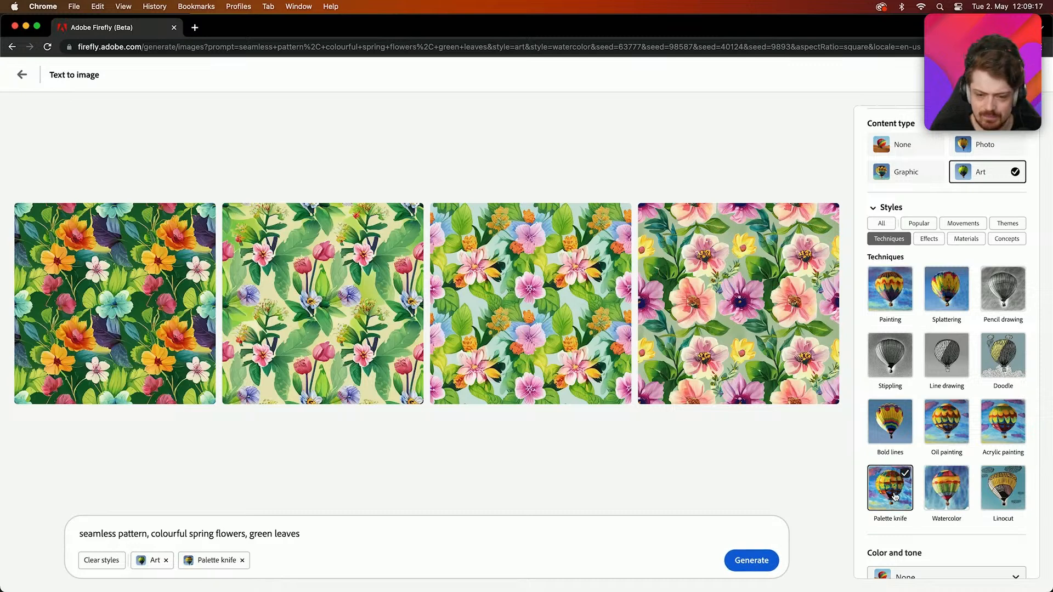
{"action": "left_click", "coordinate": [751, 567]}
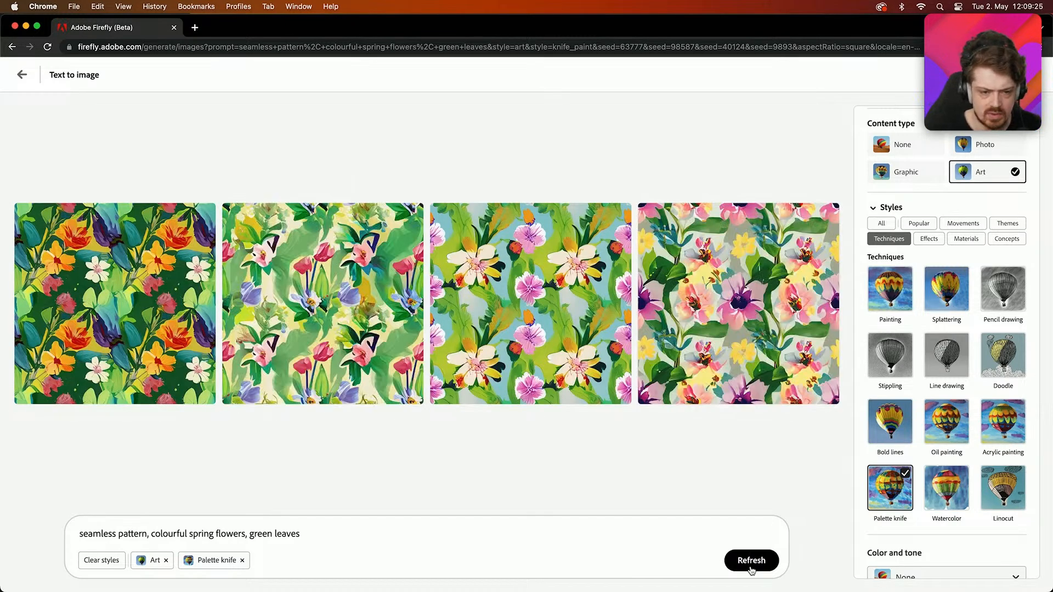
- Examine the palette-knife versions one by one, including the pink-purple flower pattern and the tulip pattern
{"action": "left_click", "coordinate": [720, 290]}
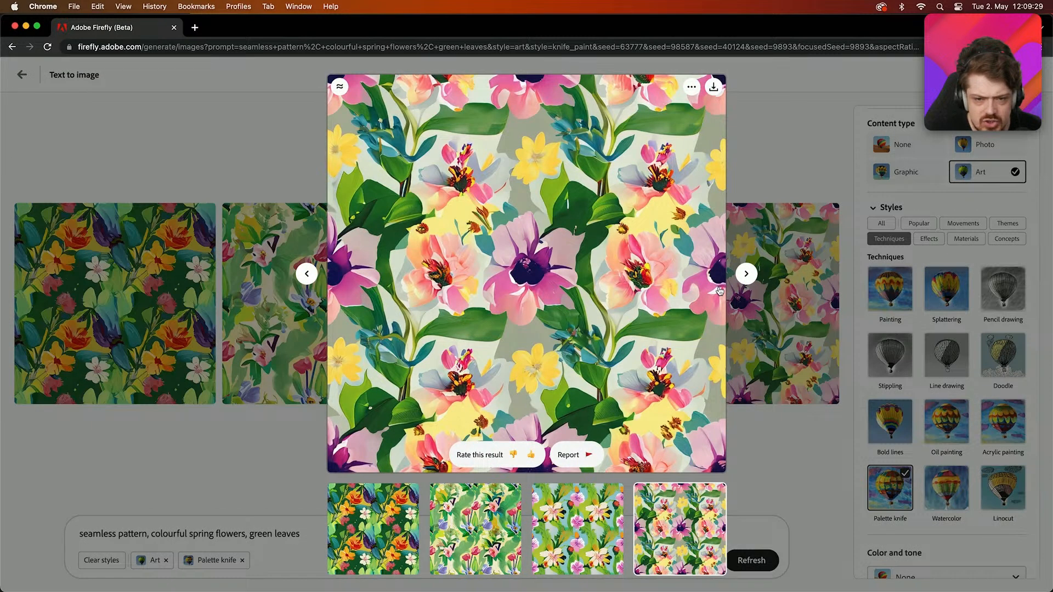
{"action": "key", "text": "Escape"}
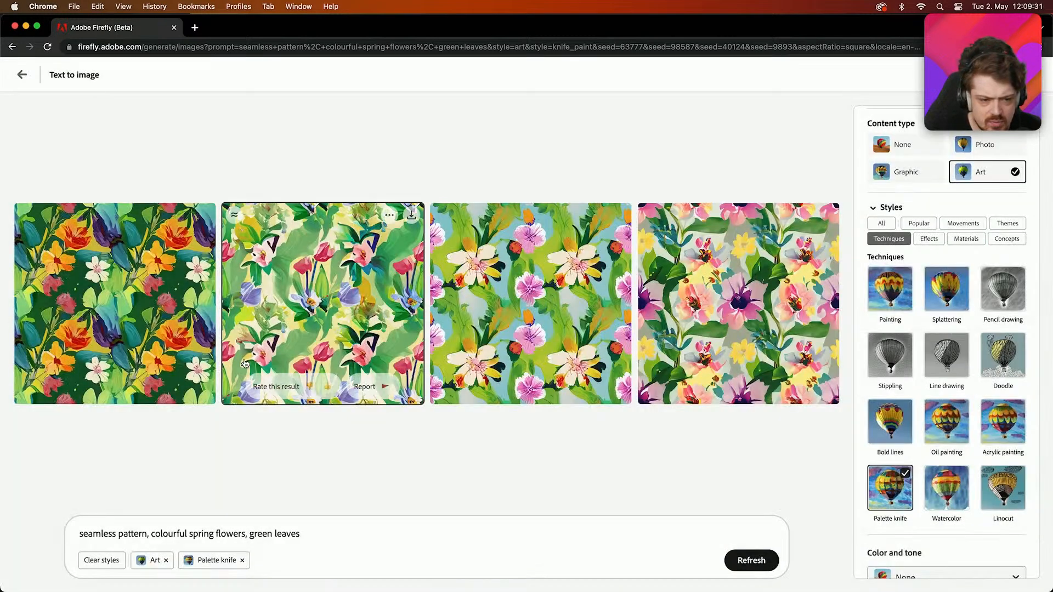
{"action": "left_click", "coordinate": [158, 343]}
{"action": "key", "text": "Escape"}
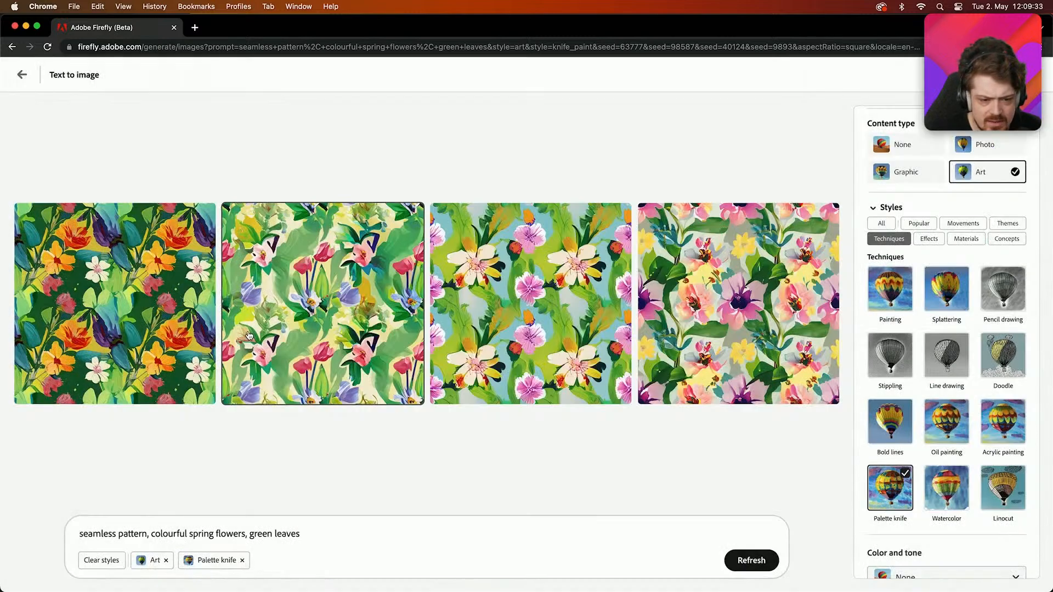
{"action": "left_click", "coordinate": [336, 318]}
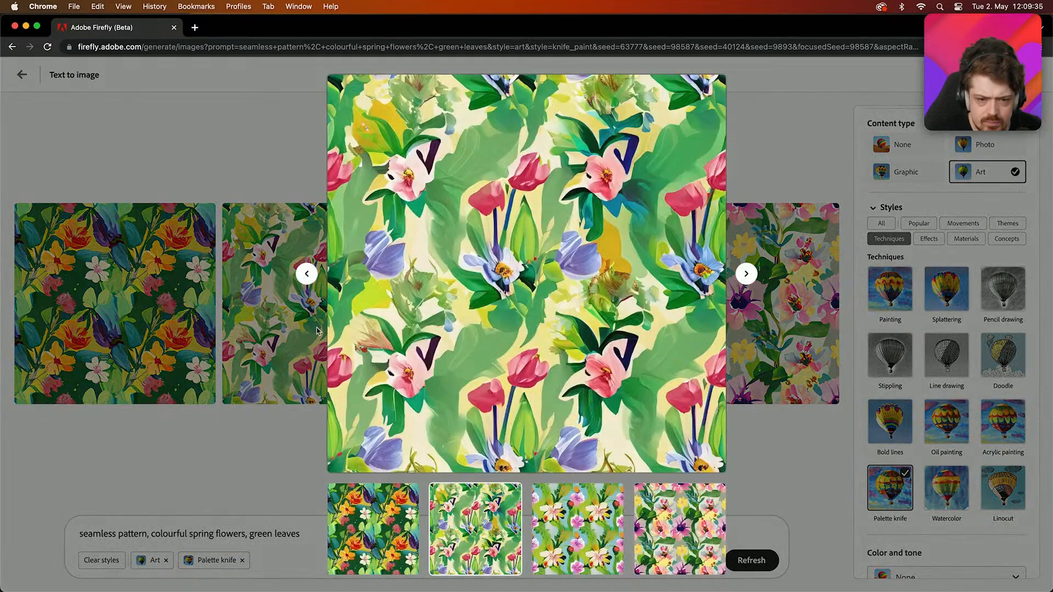
{"action": "left_click", "coordinate": [209, 436]}
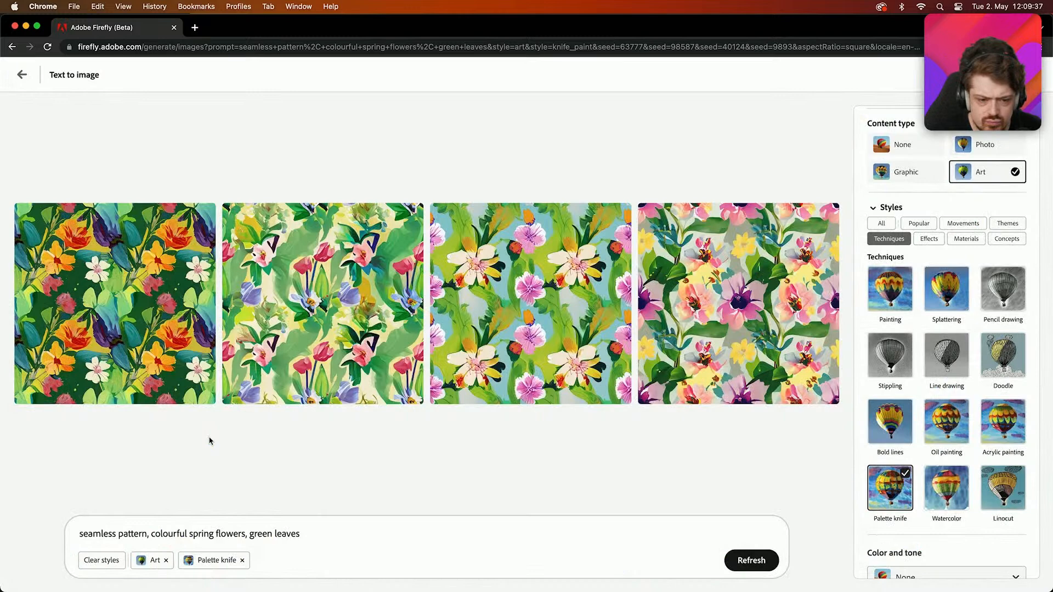
- Remove the Palette knife style and regenerate the patterns with only the Art content type
{"action": "left_click", "coordinate": [242, 560]}
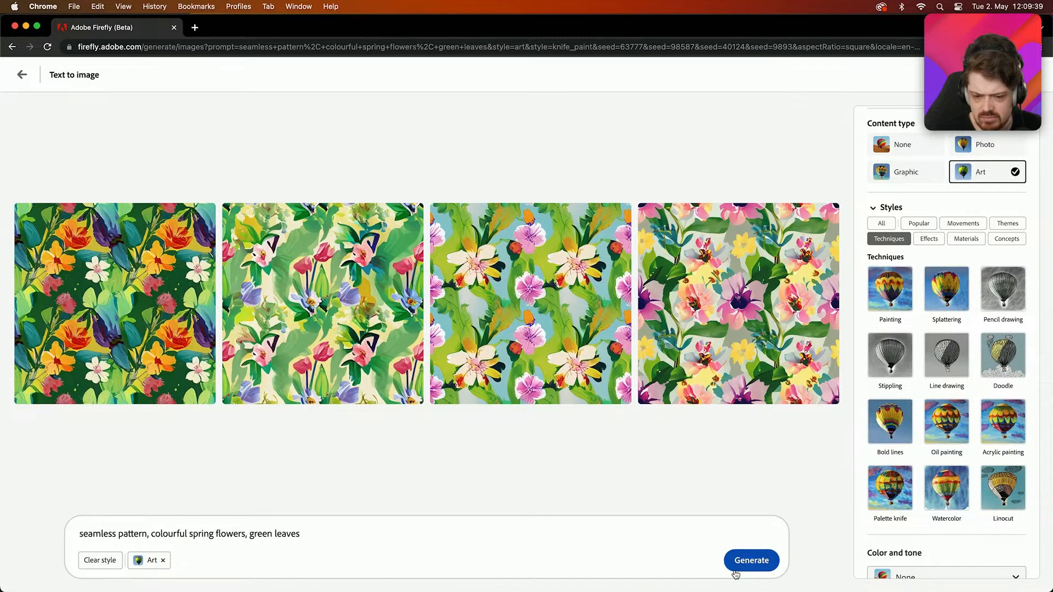
{"action": "left_click", "coordinate": [753, 562]}
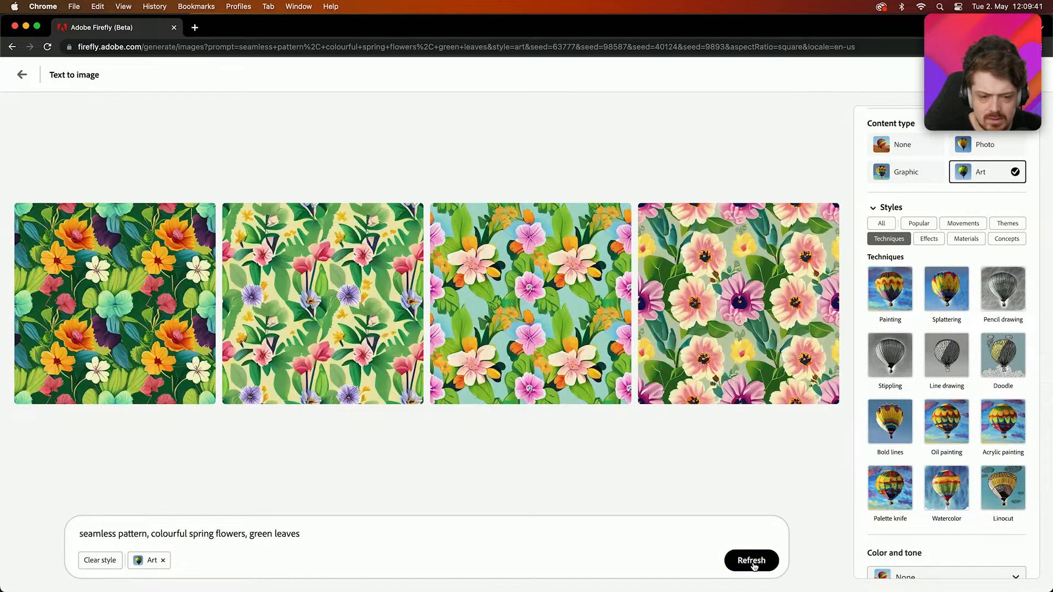
- Download the dark green pattern with orange flowers and the grey-green pattern with large pink flowers
{"action": "mouse_move", "coordinate": [374, 339]}
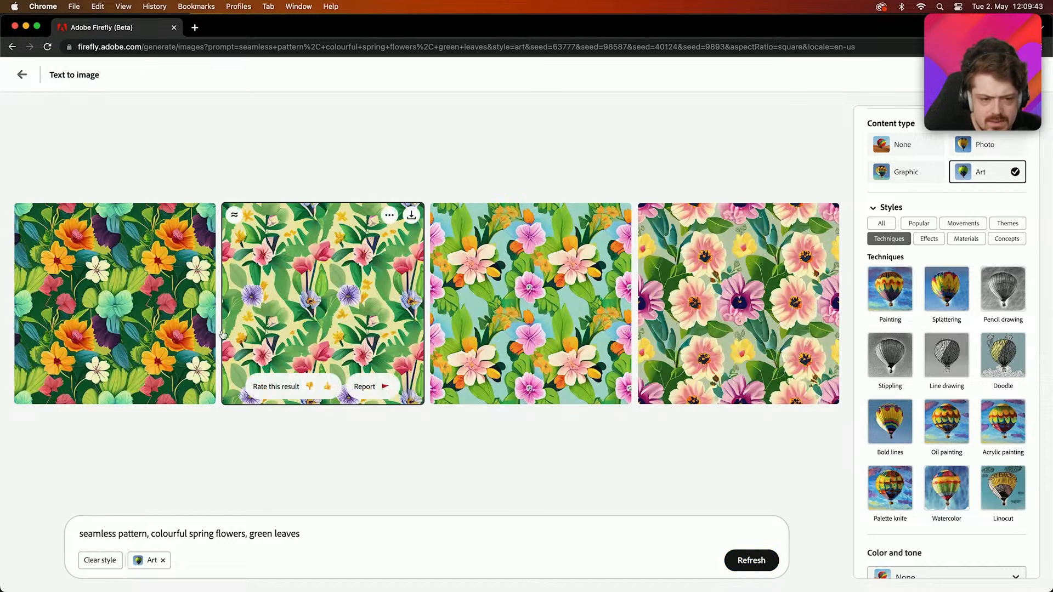
{"action": "mouse_move", "coordinate": [179, 341]}
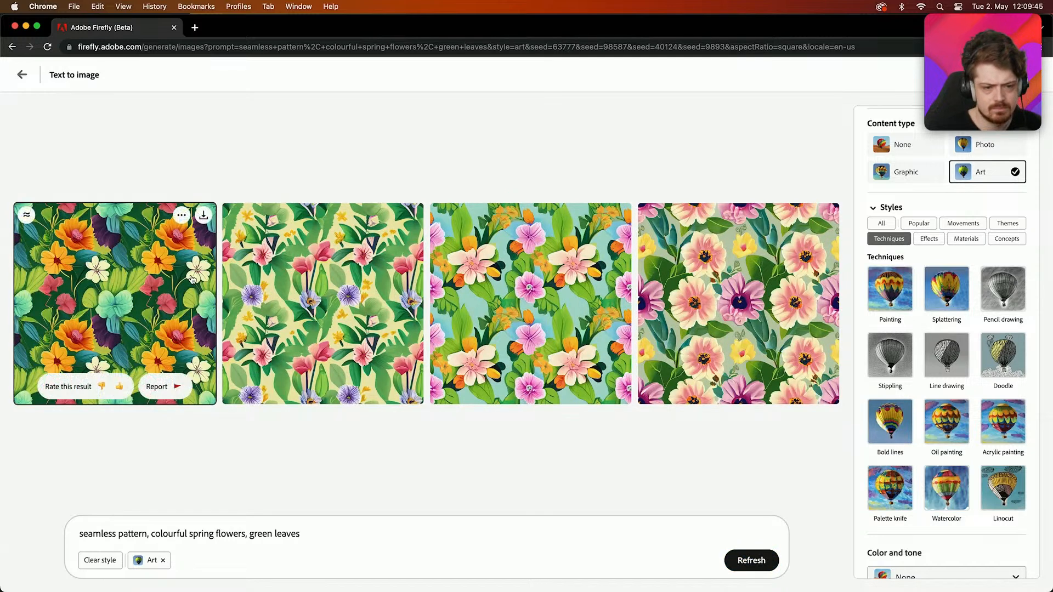
{"action": "left_click", "coordinate": [204, 216]}
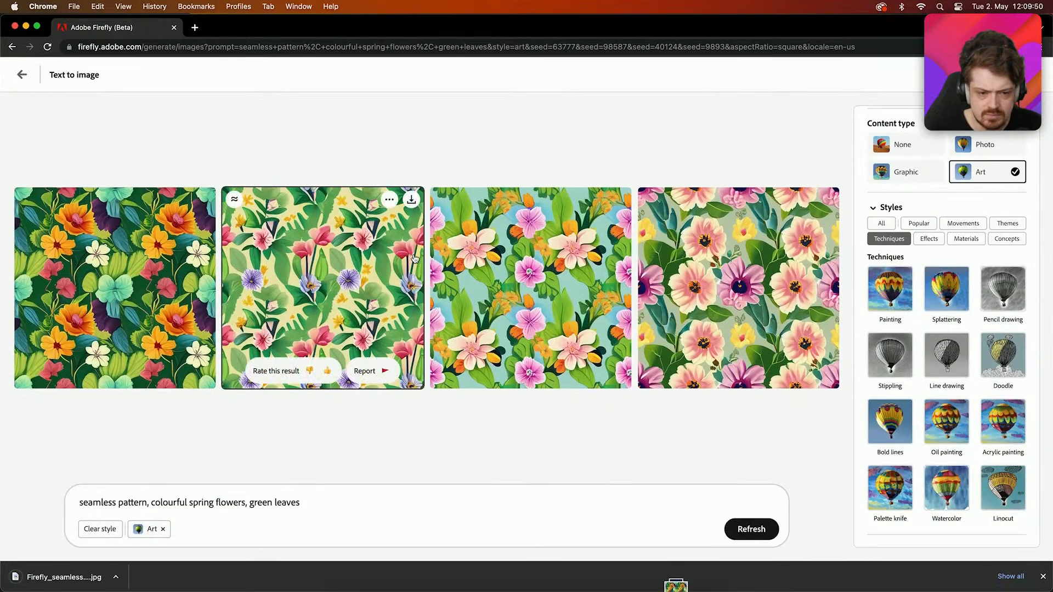
{"action": "mouse_move", "coordinate": [487, 275]}
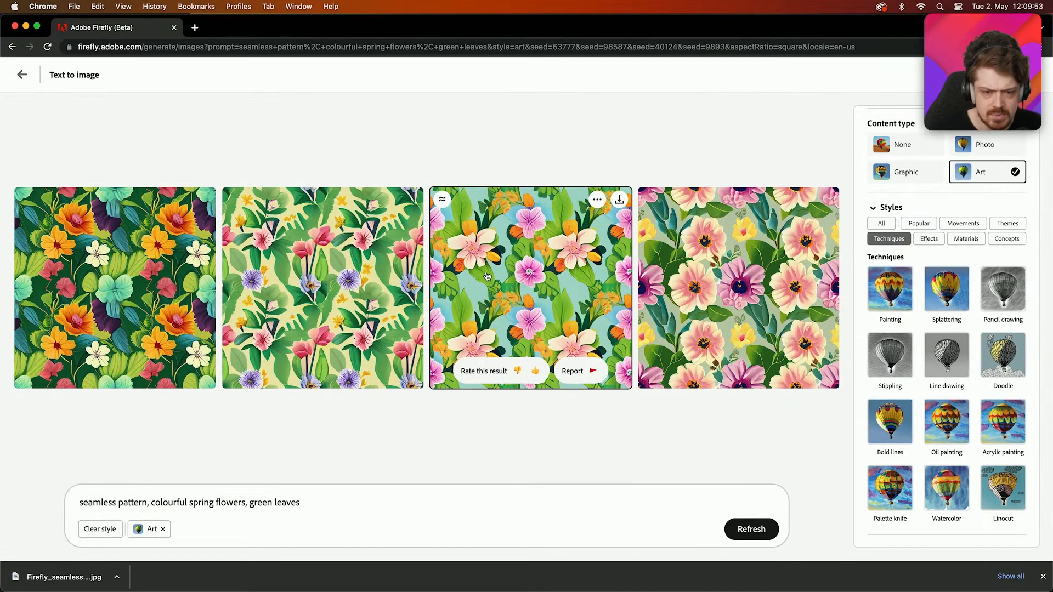
{"action": "mouse_move", "coordinate": [731, 265]}
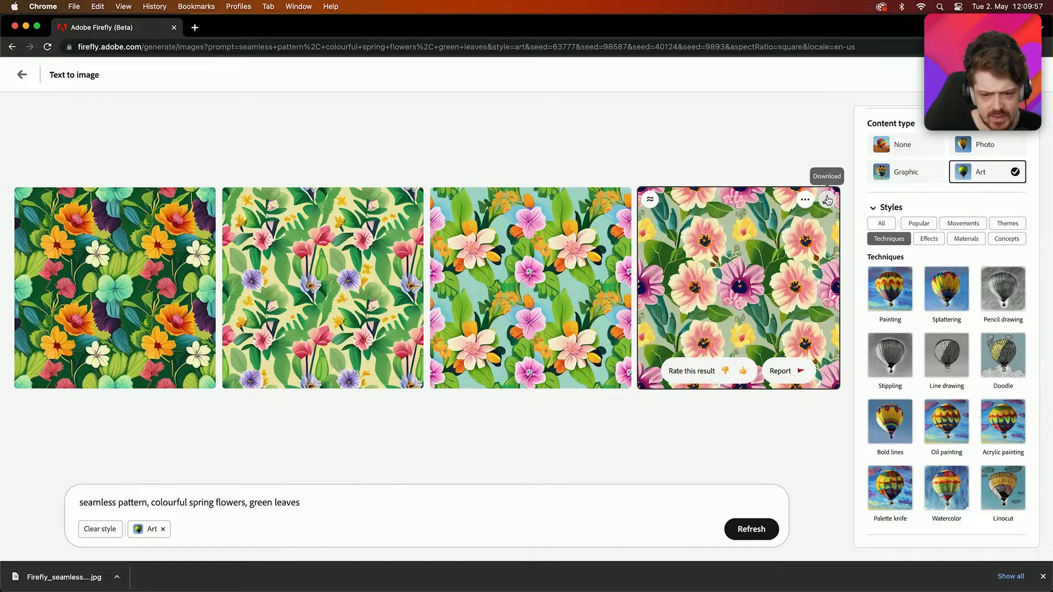
{"action": "left_click", "coordinate": [827, 200]}
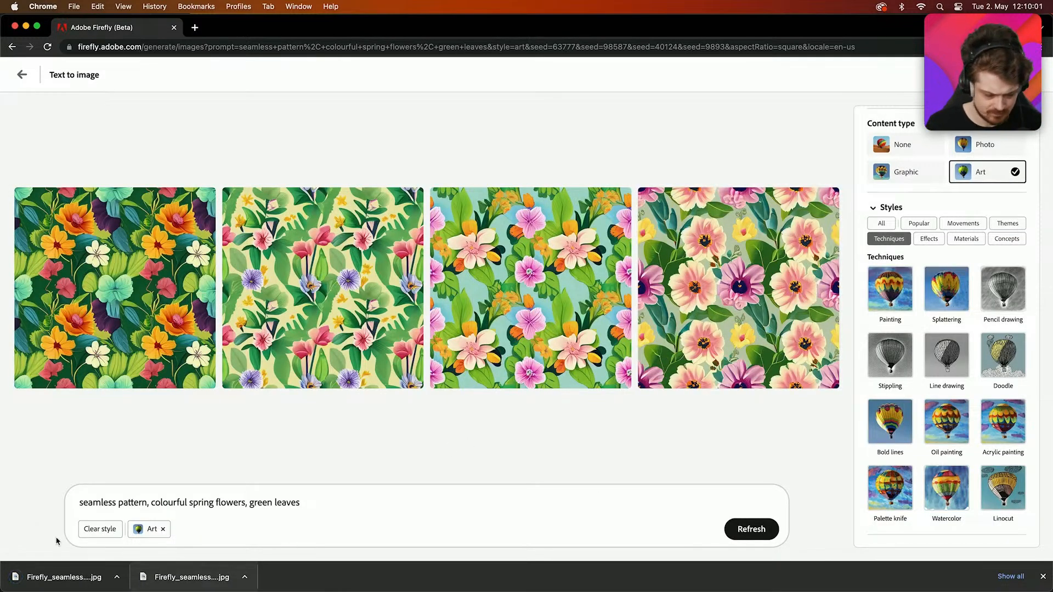
- Place the downloaded pink flower pattern and the dark green flower pattern into the first two top-row frames of the Photoshop layout
{"action": "left_click_drag", "start_coordinate": [62, 583], "coordinate": [406, 217]}
{"action": "key", "text": "super+Tab"}
{"action": "key", "text": "super+Tab"}
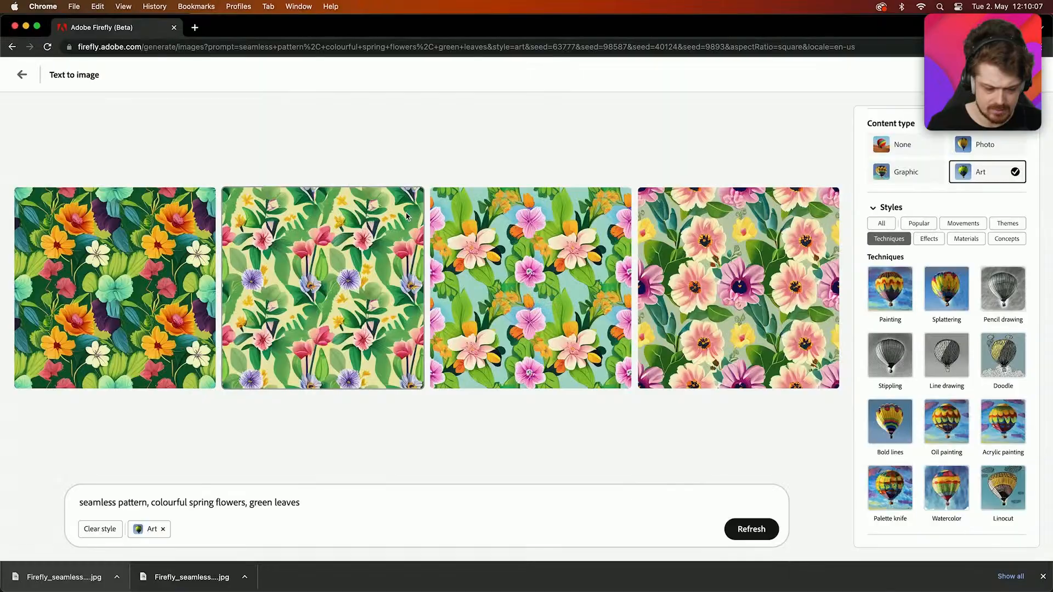
{"action": "key", "text": "super+Tab"}
{"action": "left_click_drag", "start_coordinate": [194, 583], "coordinate": [478, 290]}
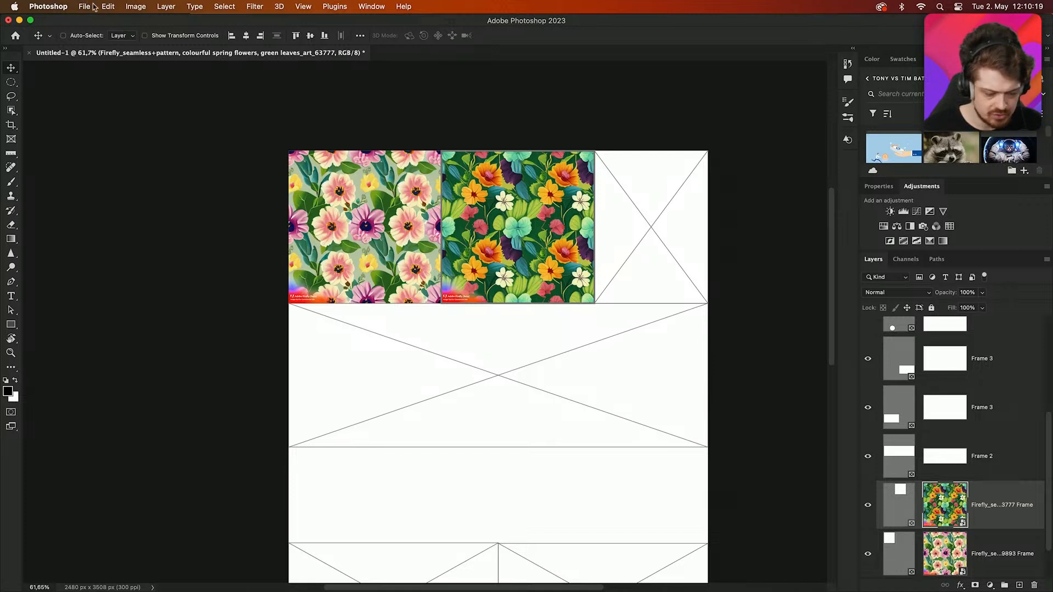
{"action": "left_click", "coordinate": [530, 246]}
{"action": "left_click", "coordinate": [530, 246]}
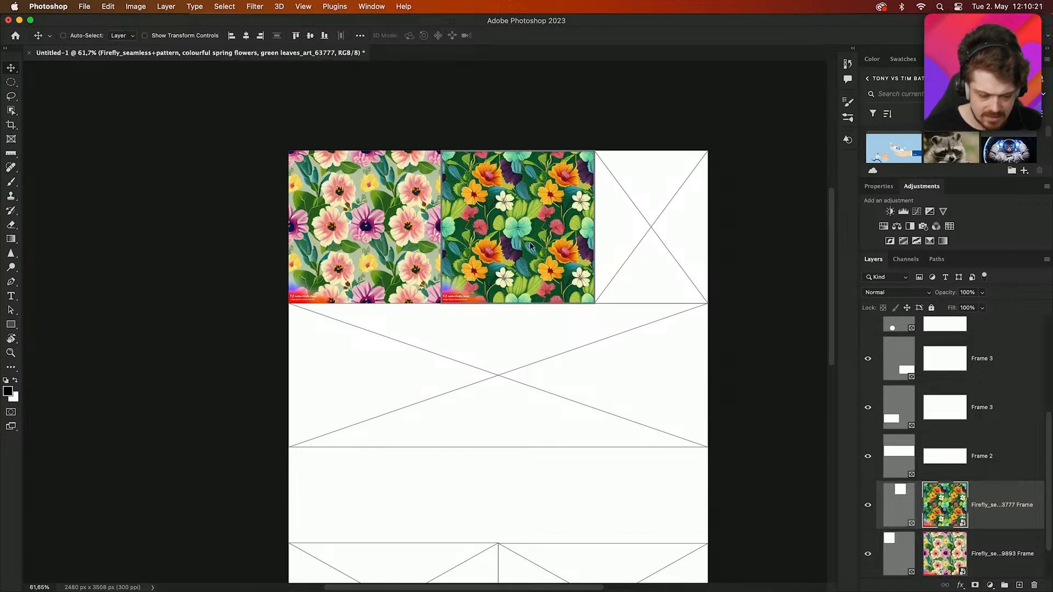
{"action": "left_click", "coordinate": [85, 6]}
{"action": "left_click", "coordinate": [88, 4]}
{"action": "mouse_move", "coordinate": [331, 586]}
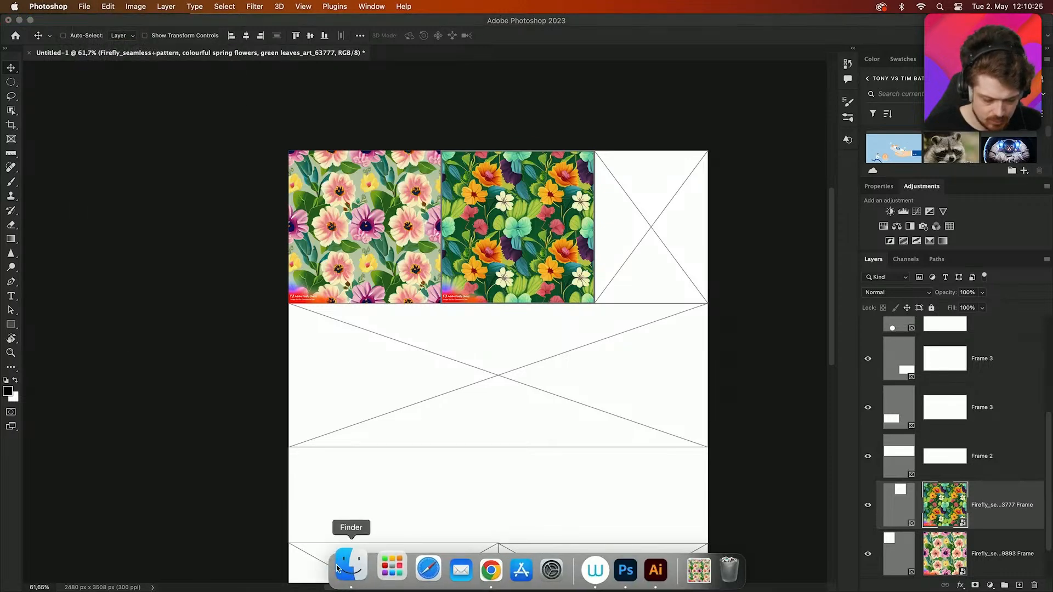
{"action": "left_click", "coordinate": [347, 569]}
{"action": "mouse_move", "coordinate": [413, 591]}
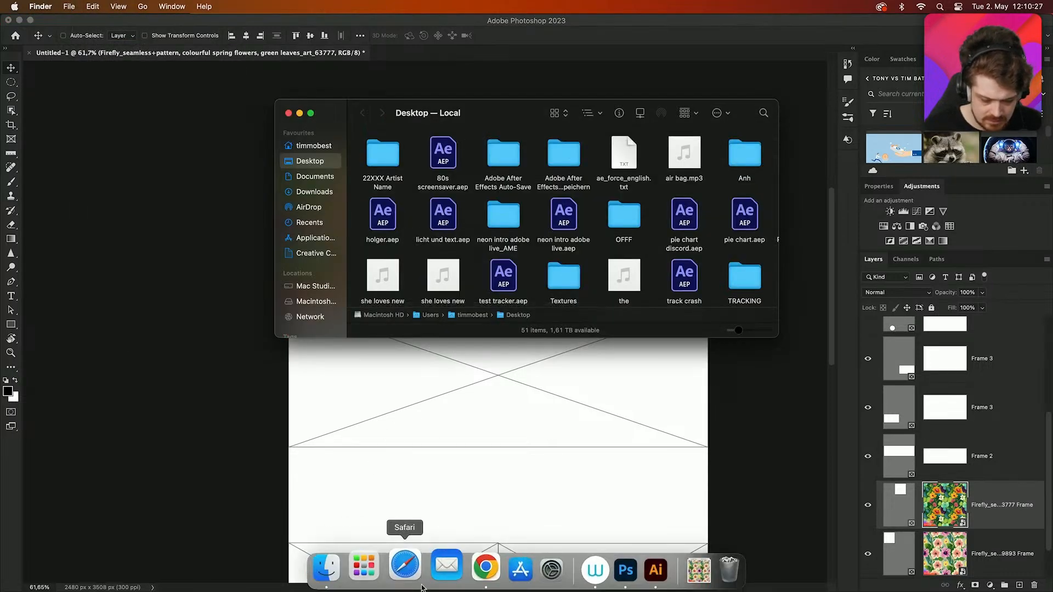
- Open the downloaded grey-green pattern with pink flowers from the browser as its own Photoshop document
{"action": "left_click", "coordinate": [473, 568]}
{"action": "left_click_drag", "start_coordinate": [54, 580], "coordinate": [386, 54]}
{"action": "key", "text": "super+Tab"}
{"action": "key", "text": "super+Tab"}
{"action": "key", "text": "Tab"}
- Turn on Pattern Preview for the pink flower pattern and accept the smart object notice
{"action": "left_click", "coordinate": [304, 6]}
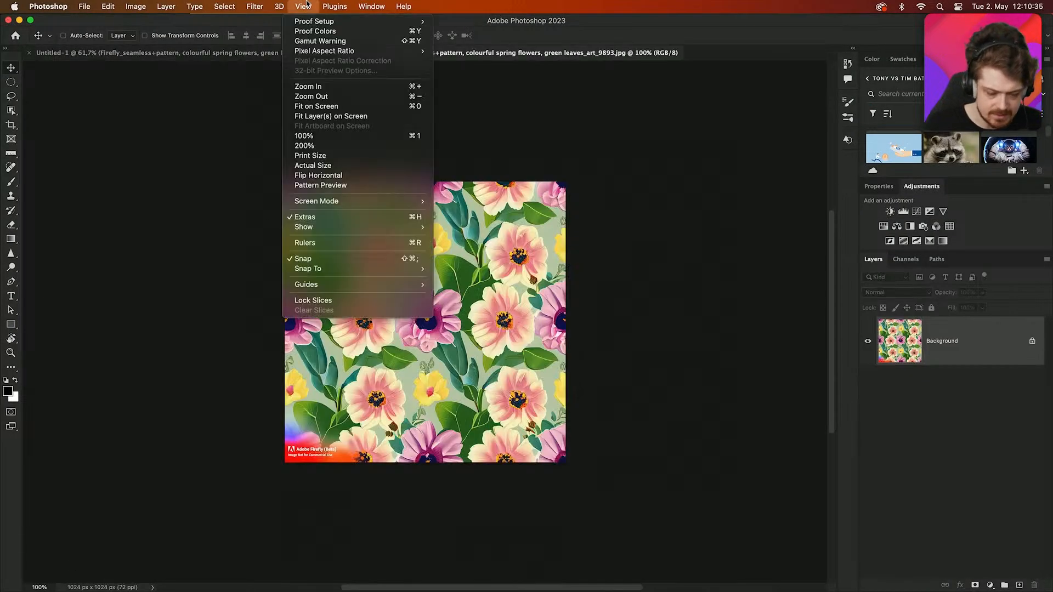
{"action": "left_click", "coordinate": [373, 186]}
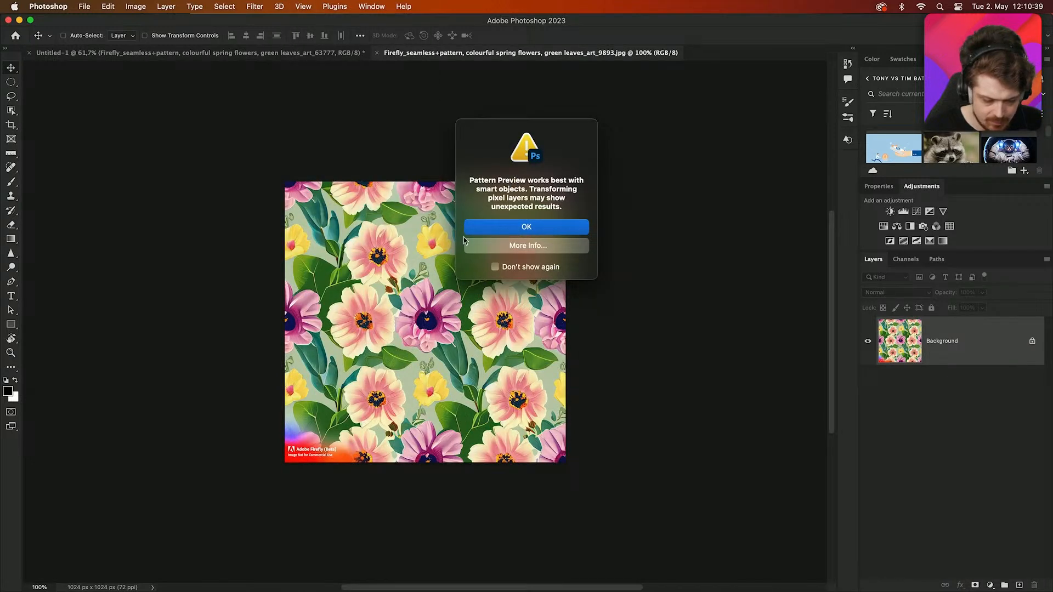
{"action": "left_click", "coordinate": [520, 225]}
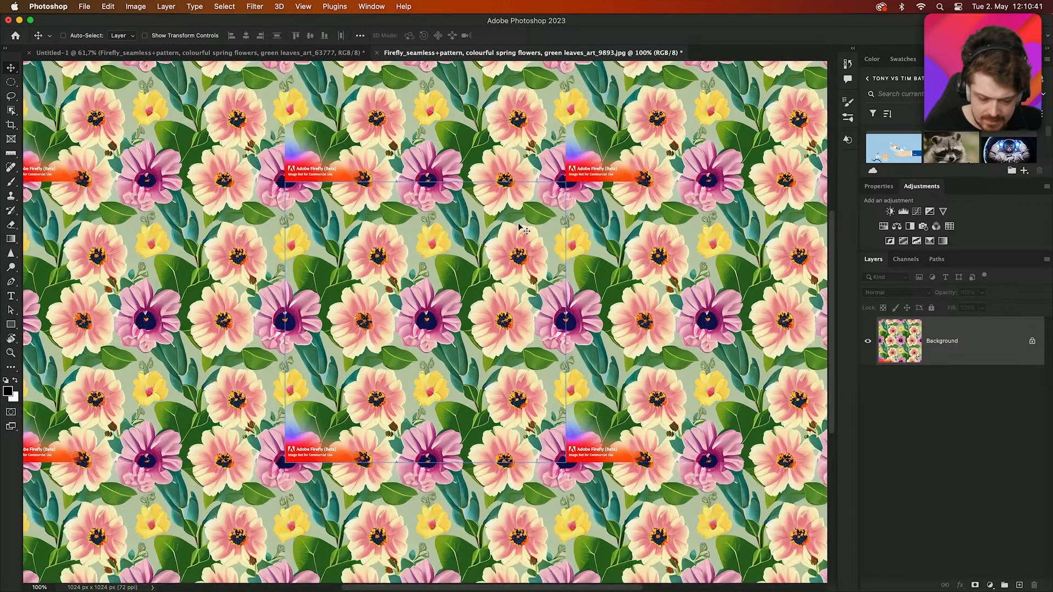
- Examine the repeated pink flower pattern's tile edges up close and from a distance, and close its document without saving
{"action": "scroll", "coordinate": [584, 279], "scroll_direction": "up", "scroll_amount": 5}
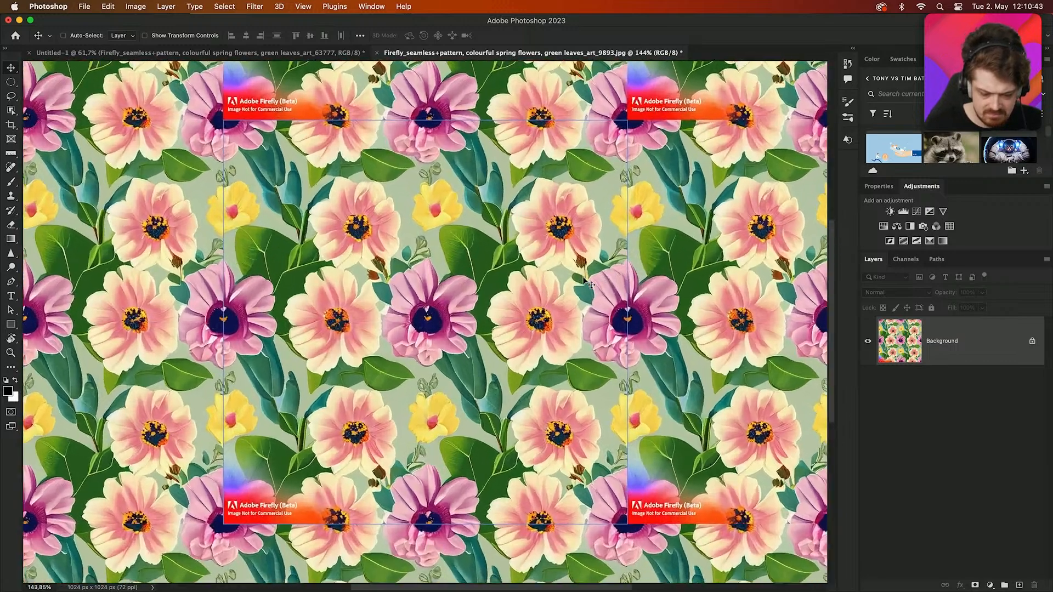
{"action": "scroll", "coordinate": [583, 277], "scroll_direction": "up", "scroll_amount": 3}
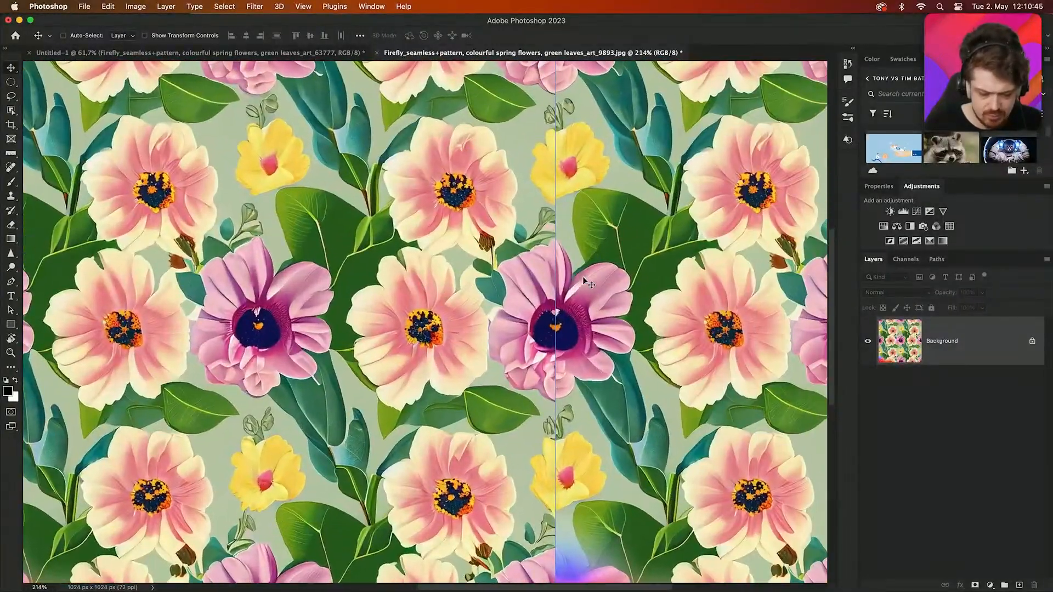
{"action": "scroll", "coordinate": [581, 278], "scroll_direction": "down", "scroll_amount": 5}
{"action": "scroll", "coordinate": [581, 277], "scroll_direction": "right", "scroll_amount": 2}
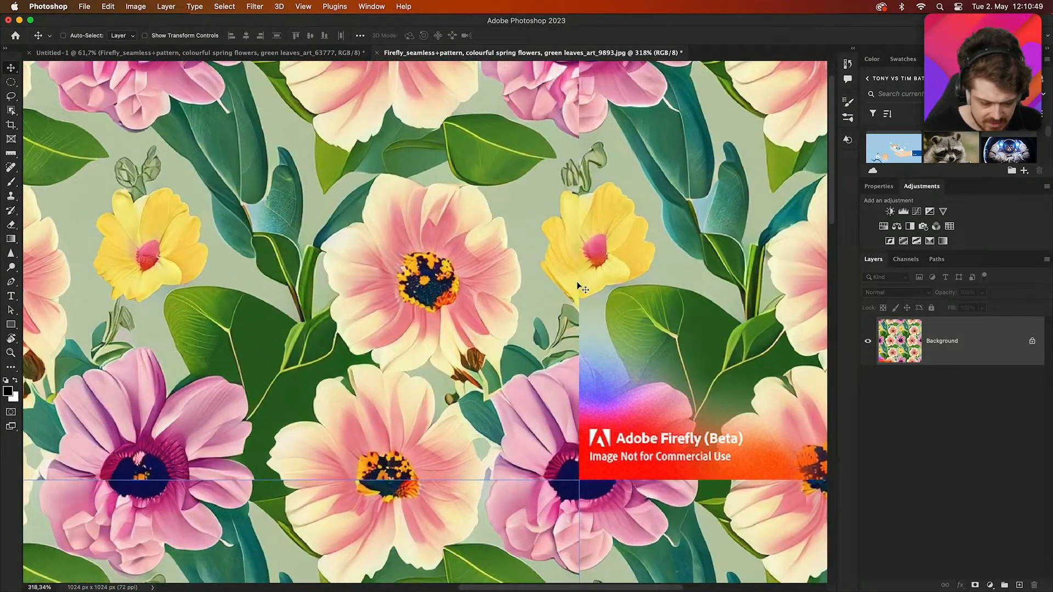
{"action": "scroll", "coordinate": [577, 281], "scroll_direction": "down", "scroll_amount": 5}
{"action": "scroll", "coordinate": [577, 282], "scroll_direction": "right", "scroll_amount": 20}
{"action": "scroll", "coordinate": [577, 281], "scroll_direction": "left", "scroll_amount": 20}
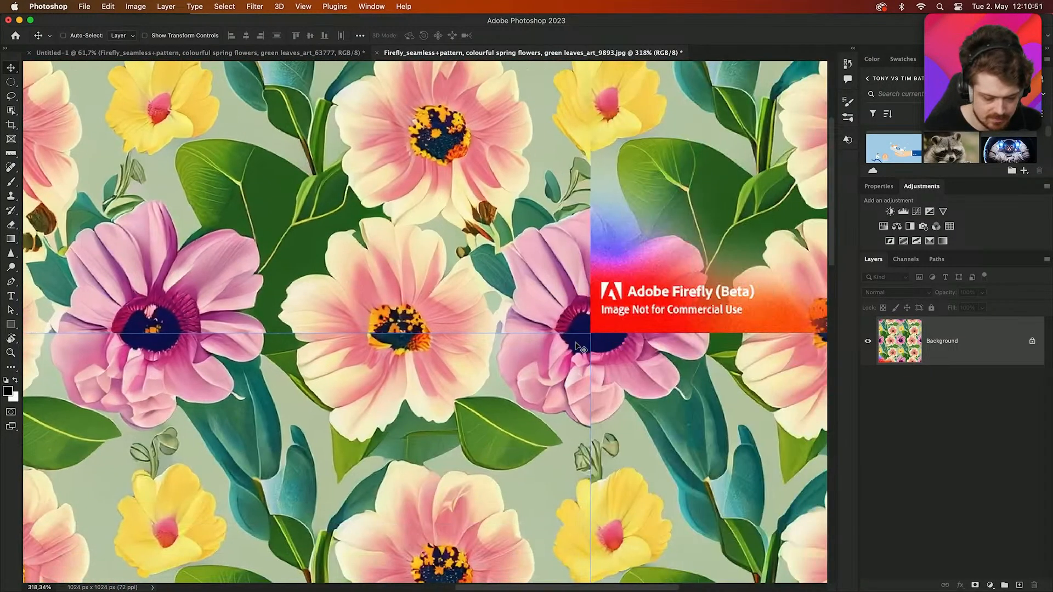
{"action": "scroll", "coordinate": [575, 341], "scroll_direction": "left", "scroll_amount": 8}
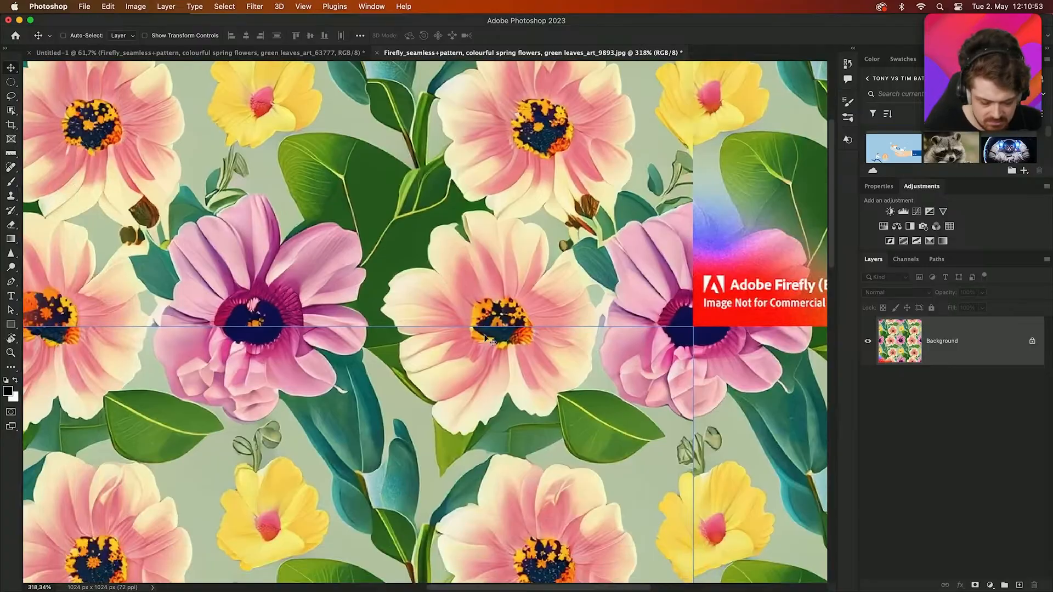
{"action": "scroll", "coordinate": [501, 338], "scroll_direction": "down", "scroll_amount": 10}
{"action": "scroll", "coordinate": [486, 338], "scroll_direction": "down", "scroll_amount": 6}
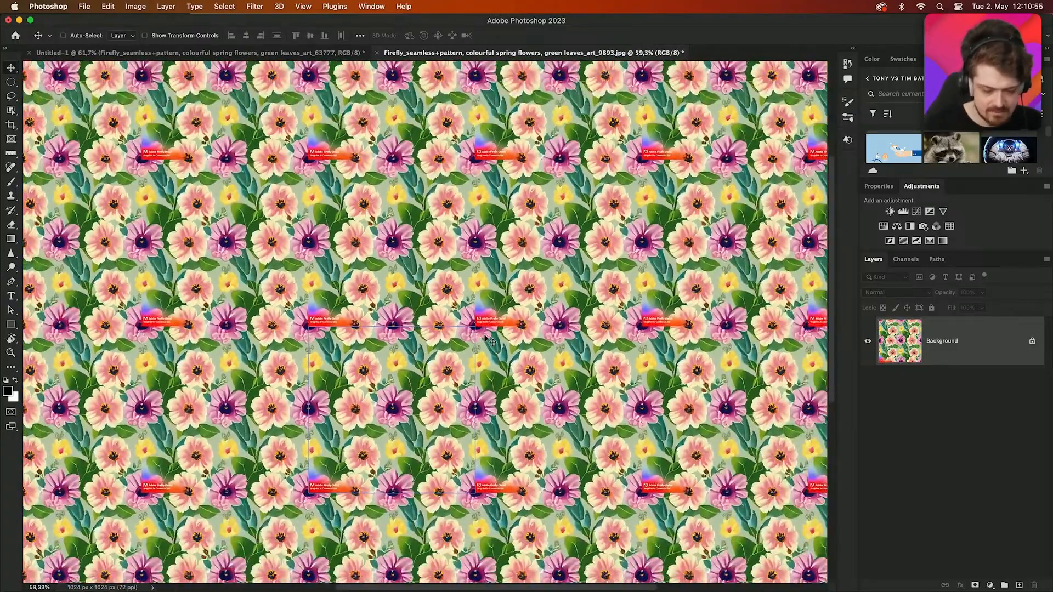
{"action": "scroll", "coordinate": [485, 335], "scroll_direction": "up", "scroll_amount": 6}
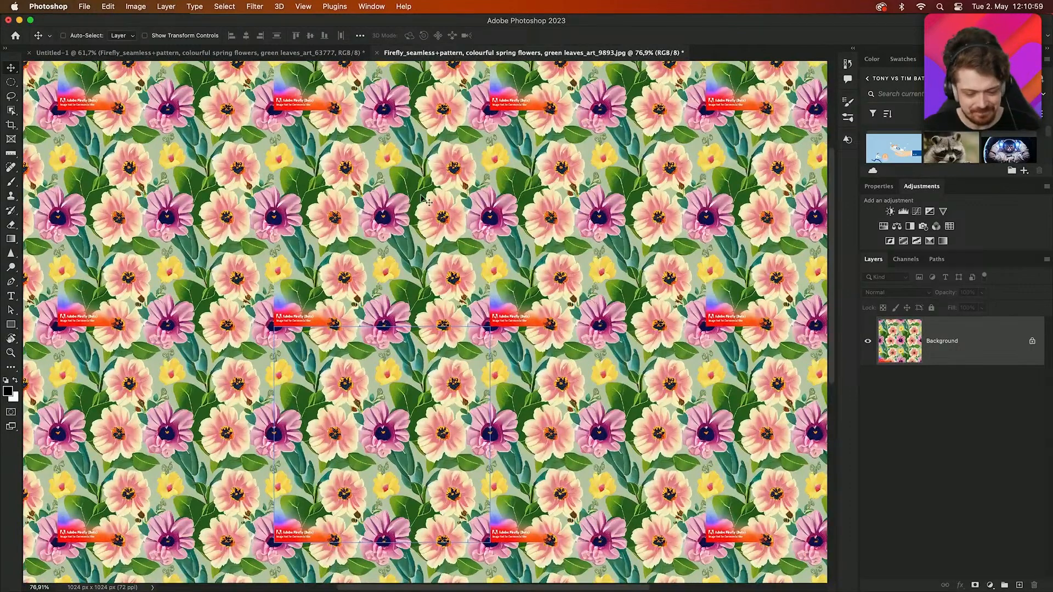
{"action": "left_click", "coordinate": [378, 53]}
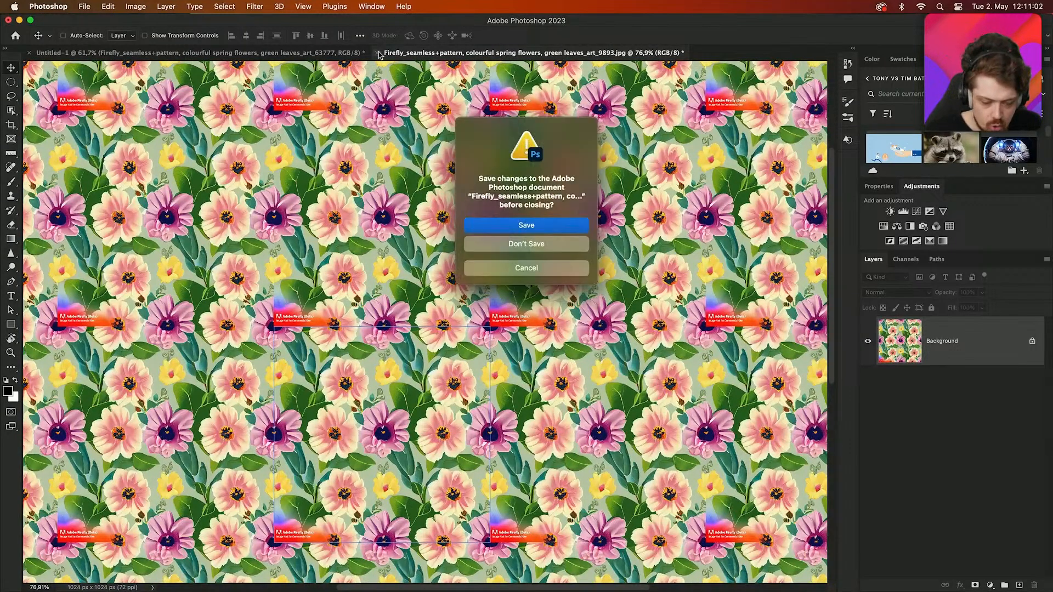
{"action": "left_click", "coordinate": [543, 245]}
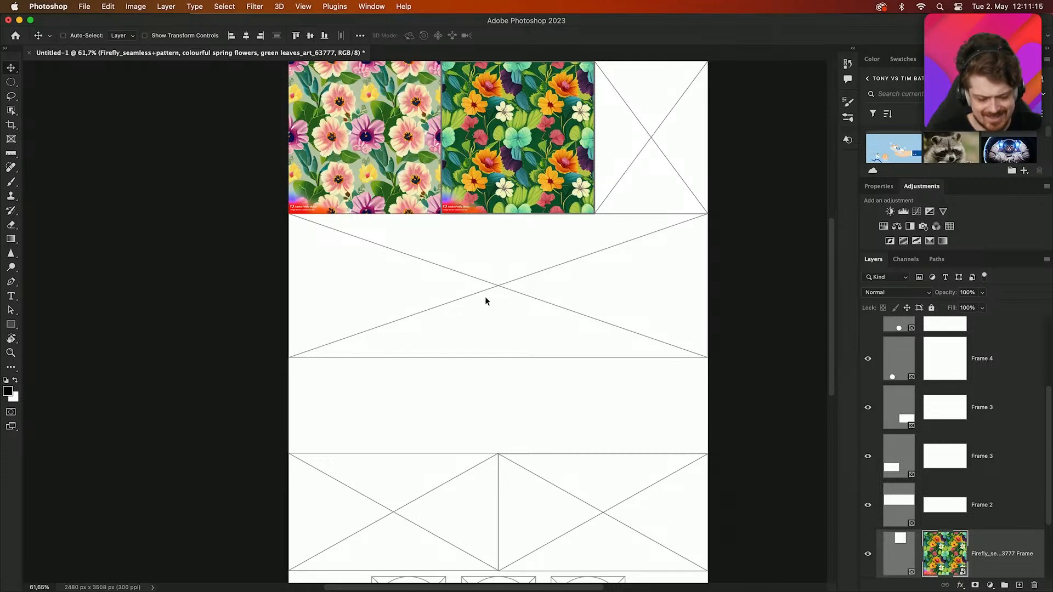
- Switch back to Adobe Firefly in Chrome and clear the seamless pattern prompt
{"action": "key", "text": "super+o"}
{"action": "key", "text": "Escape"}
{"action": "key", "text": "ctrl+Up"}
{"action": "left_click", "coordinate": [399, 349]}
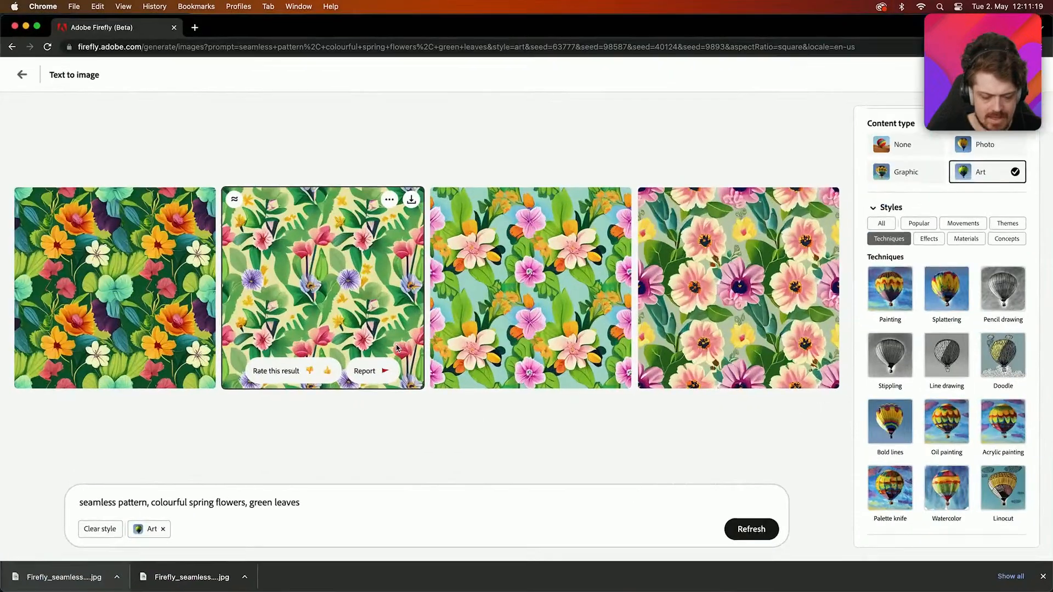
{"action": "left_click", "coordinate": [354, 503]}
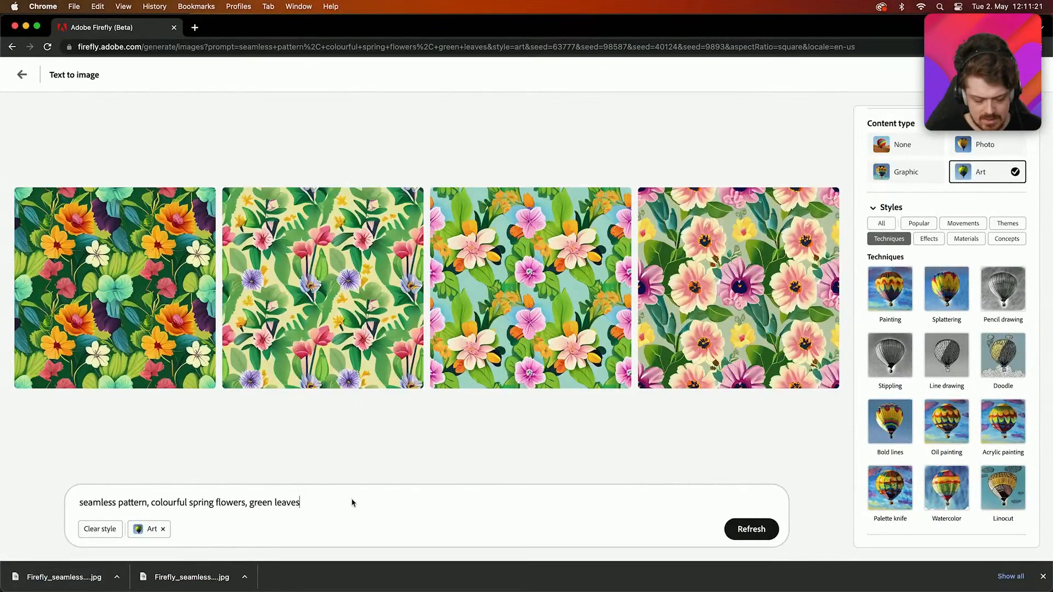
{"action": "key", "text": "super+a"}
{"action": "key", "text": "BackSpace"}
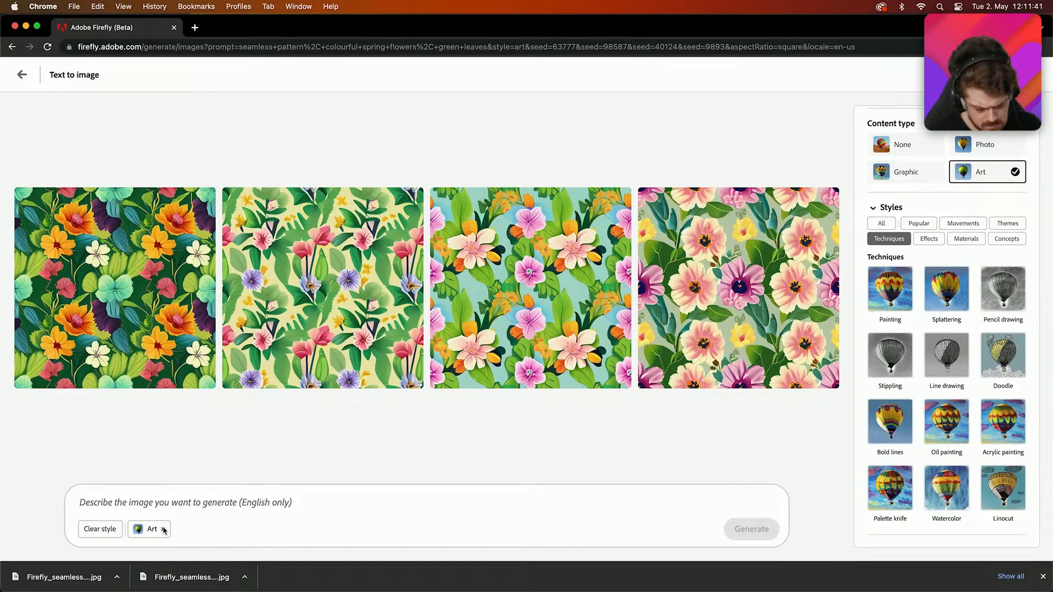
- Generate Art images from the prompt "summer landscape, lush foliage, colorful flowers, pond, slight haze"
{"action": "type", "text": "summer l"}
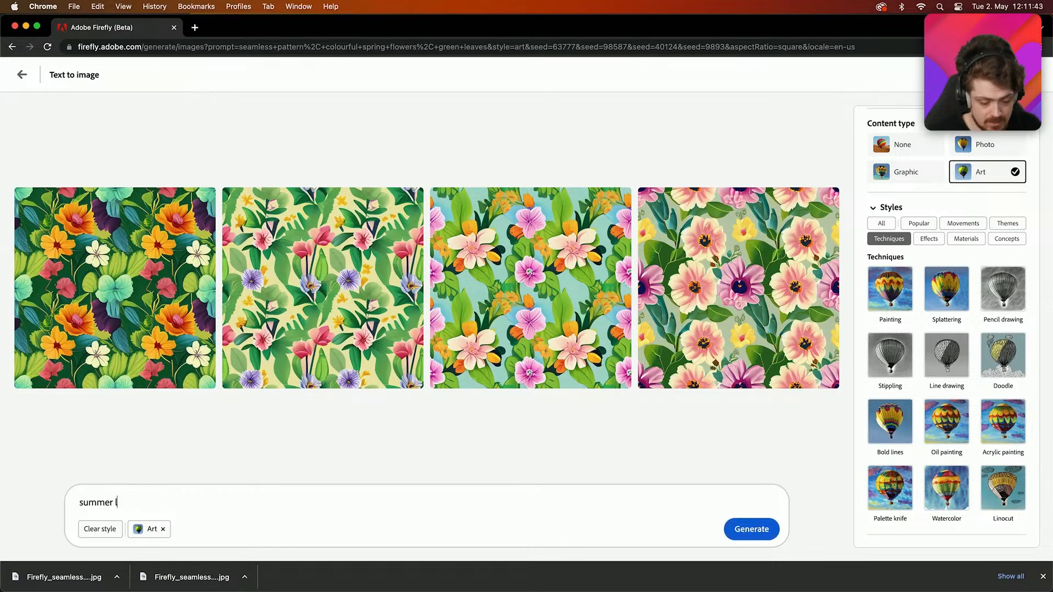
{"action": "type", "text": "andscape"}
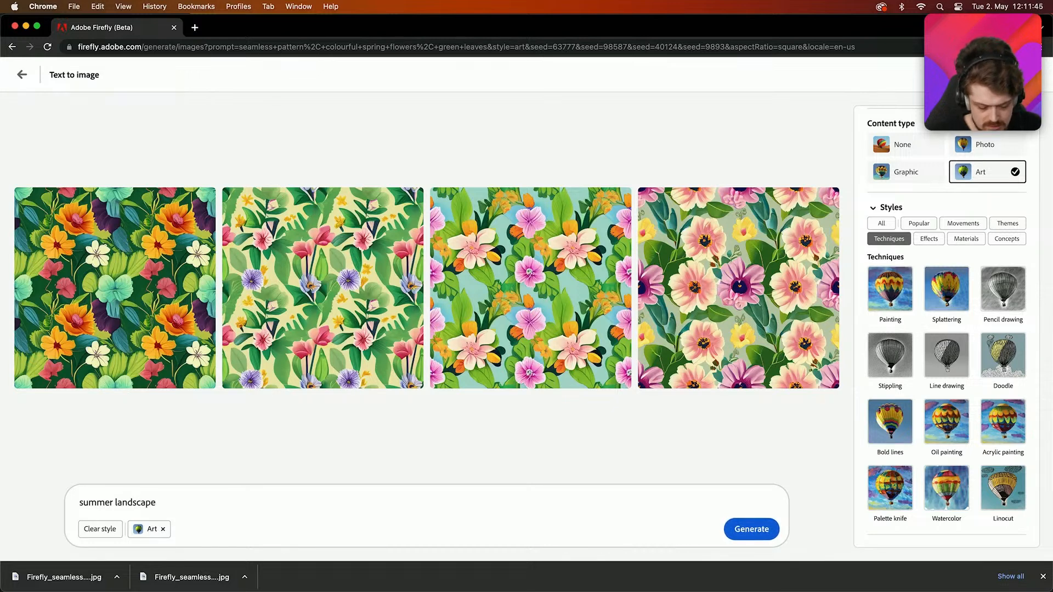
{"action": "type", "text": ", lush"}
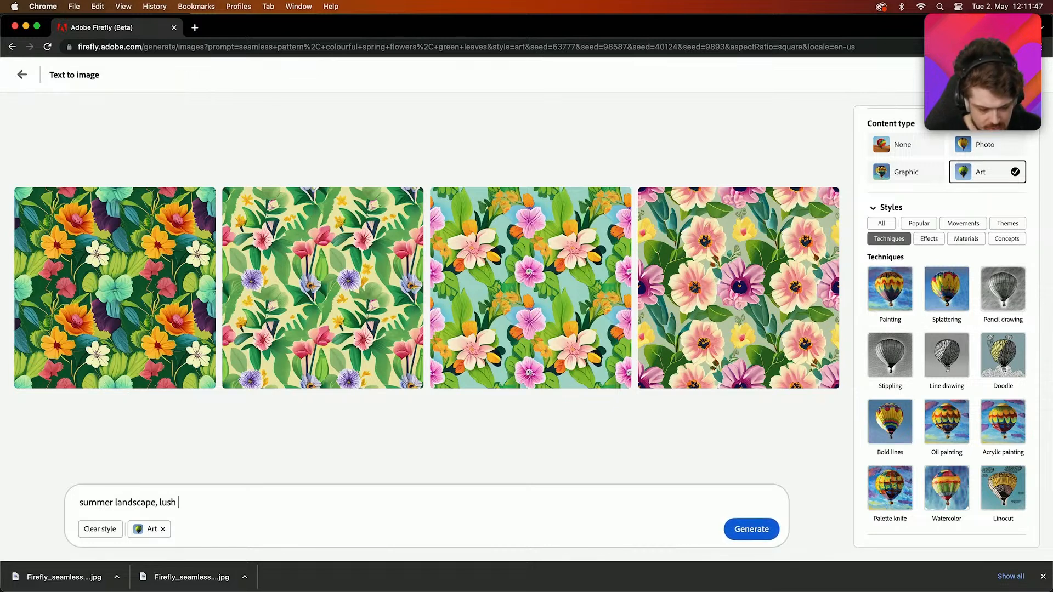
{"action": "type", "text": " foliage, "}
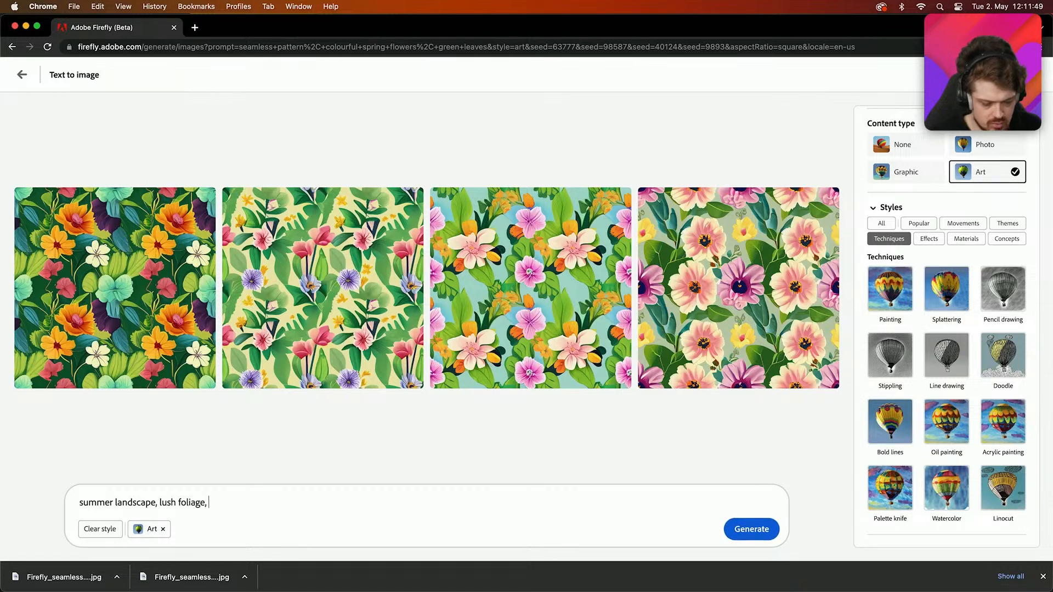
{"action": "type", "text": "colorfu"}
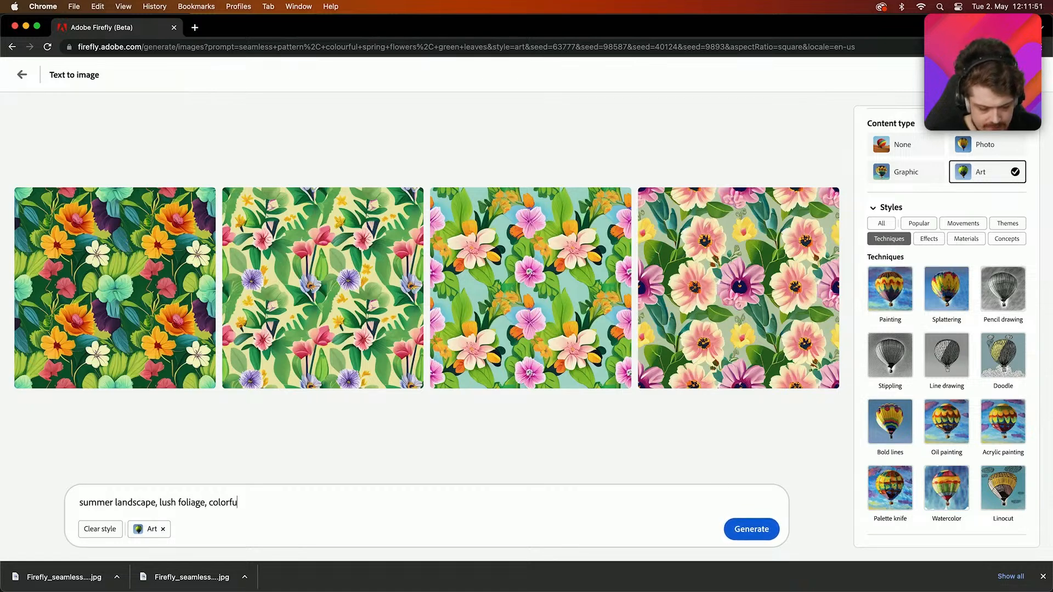
{"action": "type", "text": "l flowers,"}
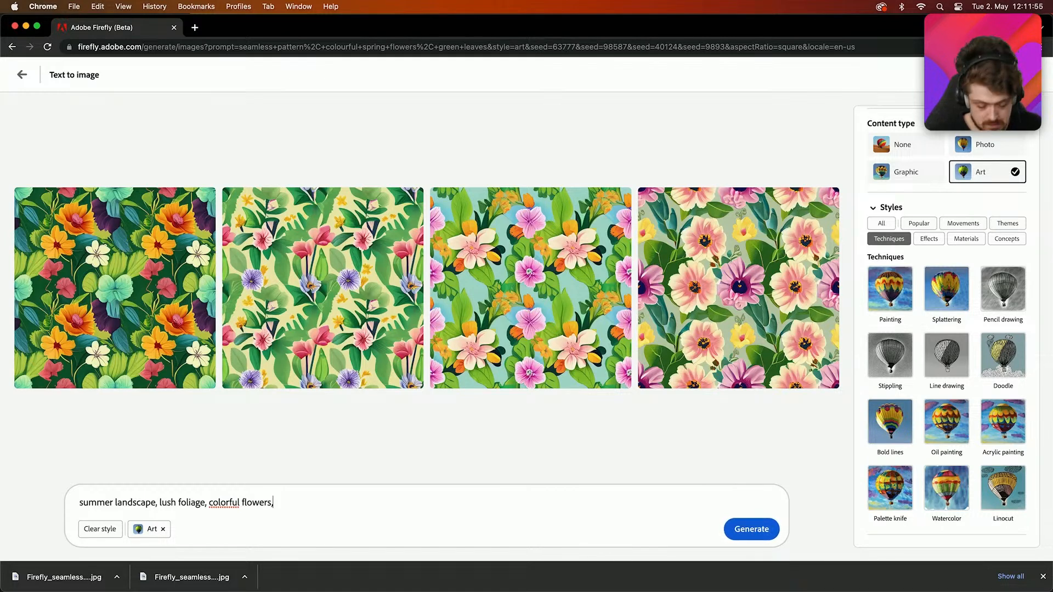
{"action": "type", "text": "pond,"}
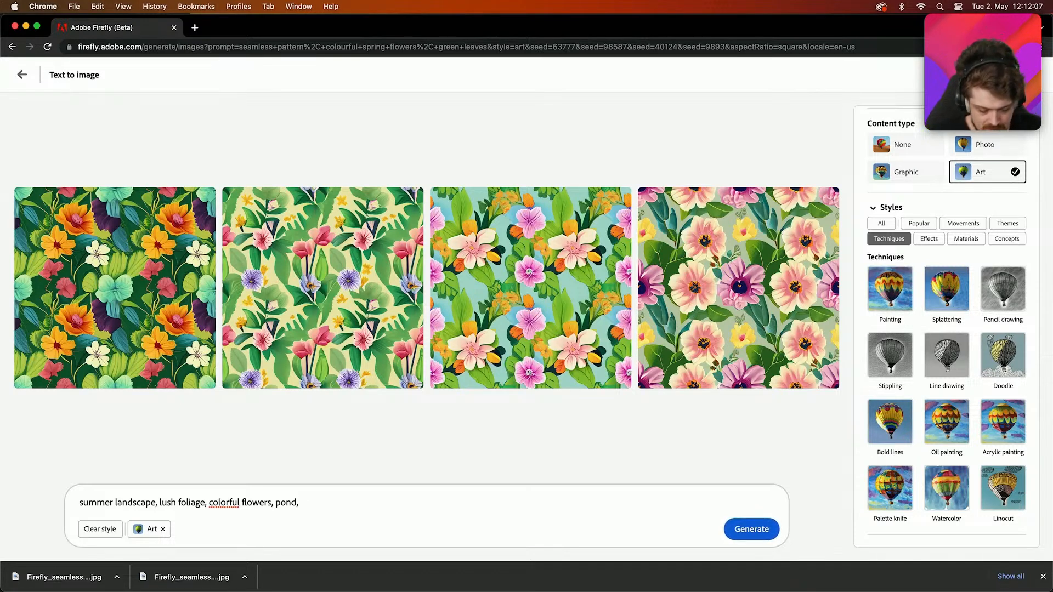
{"action": "type", "text": "hzt fog"}
{"action": "type", "text": "hga"}
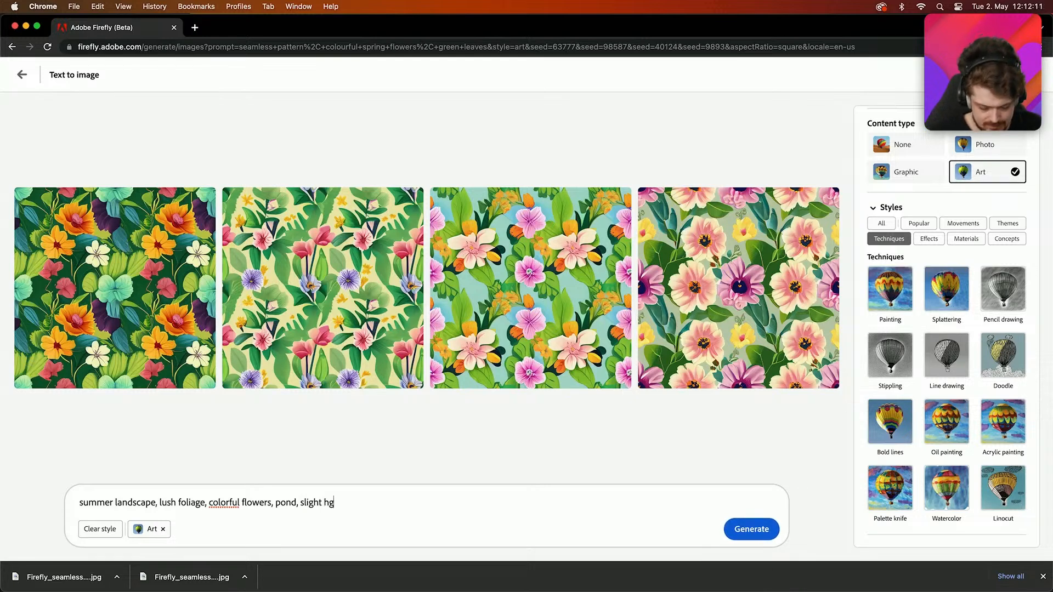
{"action": "key", "text": "BackSpace"}
{"action": "key", "text": "BackSpace"}
{"action": "type", "text": "aze"}
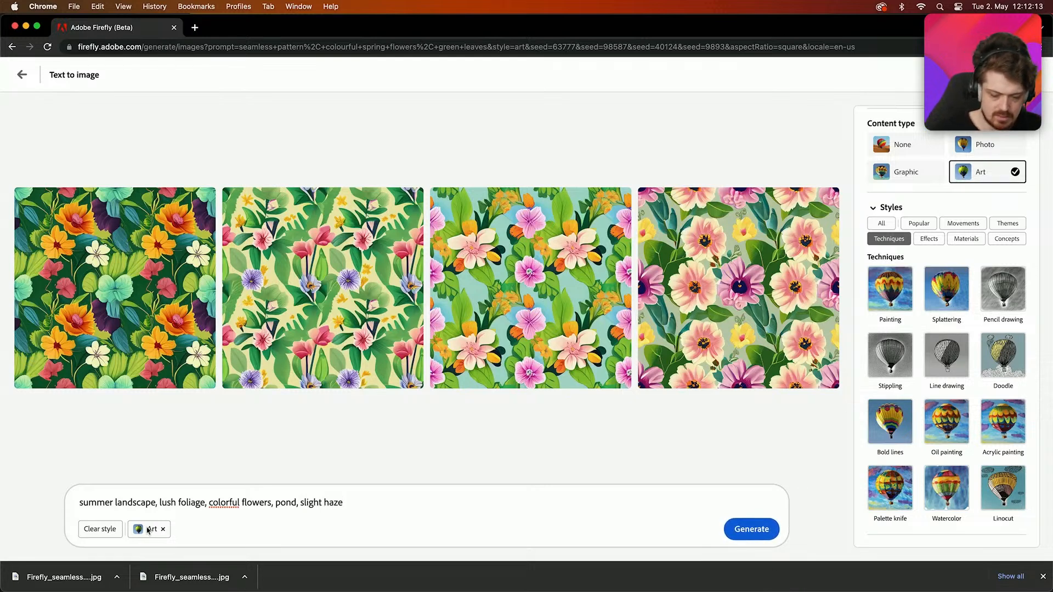
{"action": "left_click", "coordinate": [742, 530]}
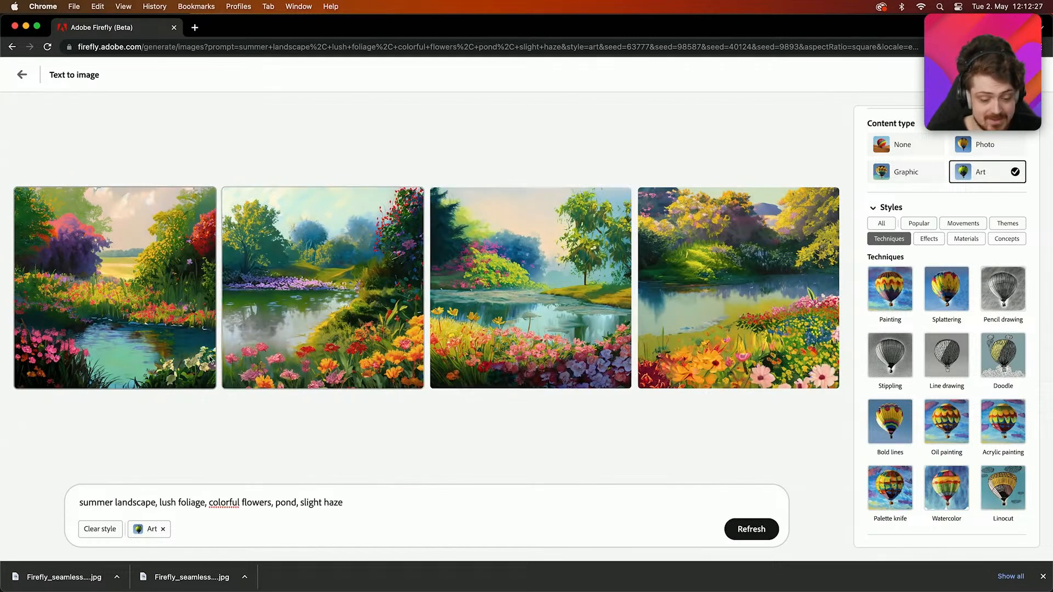
- Change the aspect ratio to Widescreen (16:9) and regenerate the summer landscape images
{"action": "mouse_move", "coordinate": [353, 374]}
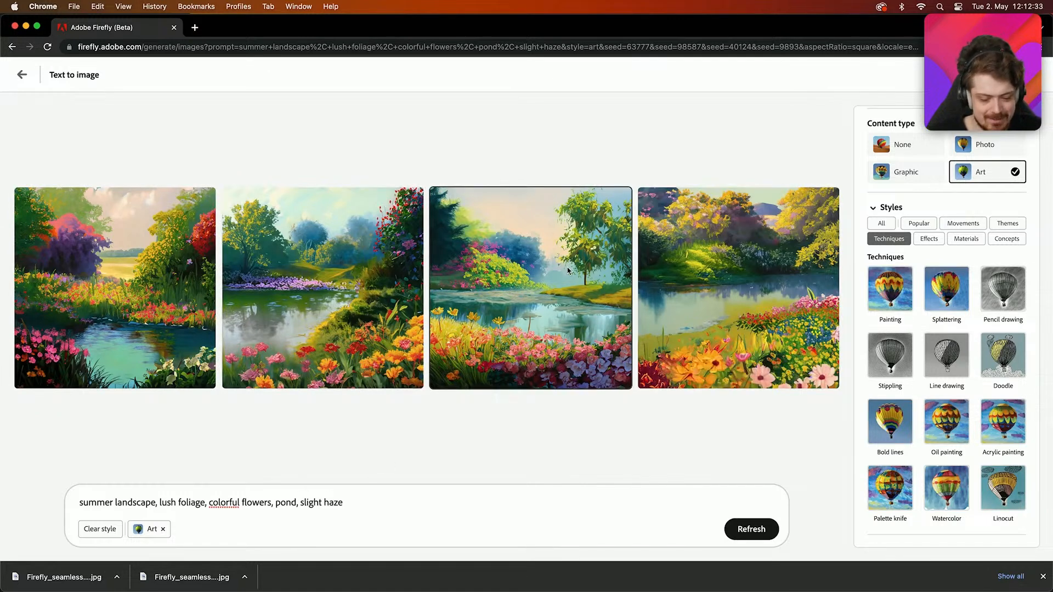
{"action": "mouse_move", "coordinate": [550, 289]}
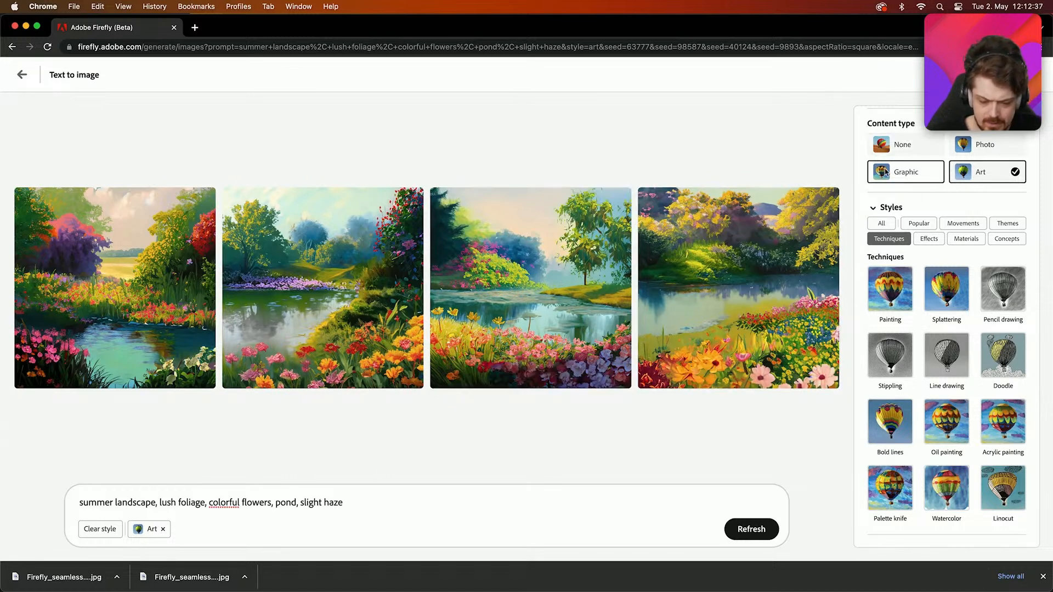
{"action": "scroll", "coordinate": [954, 364], "scroll_direction": "up", "scroll_amount": 2}
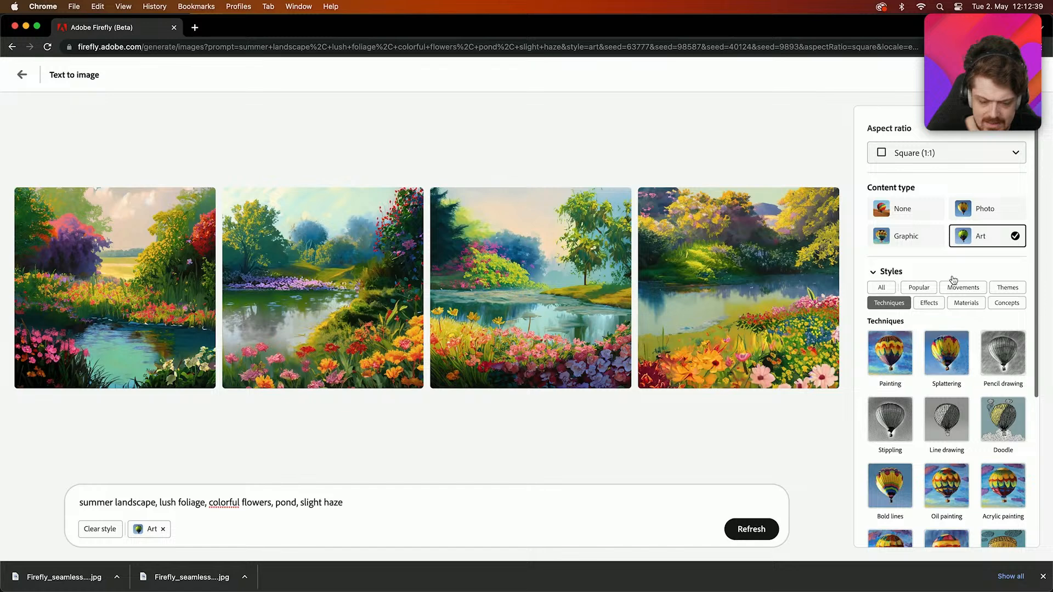
{"action": "left_click", "coordinate": [937, 153]}
{"action": "left_click", "coordinate": [924, 246]}
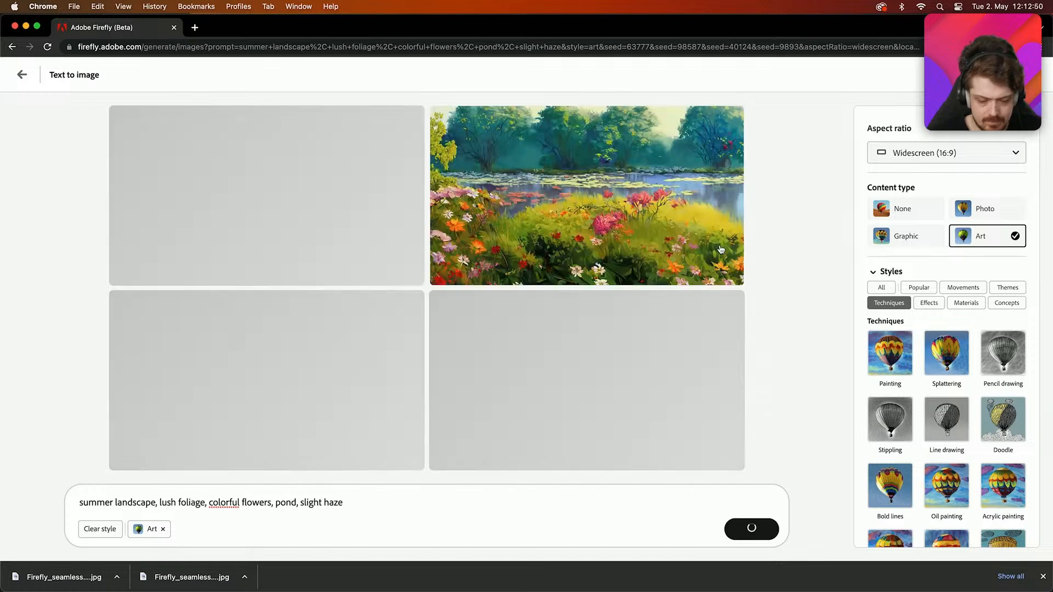
{"action": "mouse_move", "coordinate": [718, 241]}
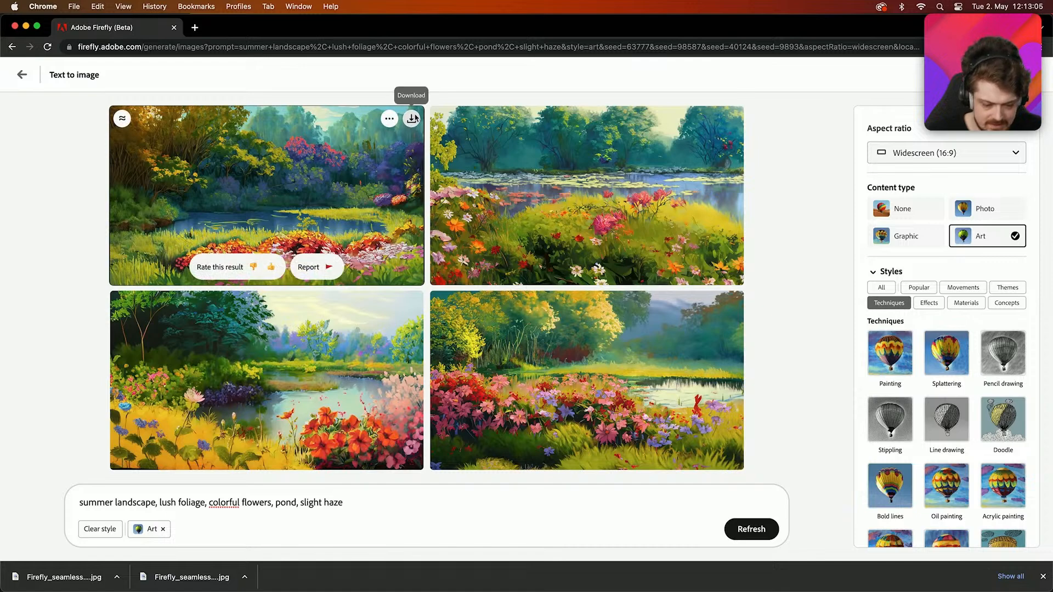
- Download the first summer landscape image, switch to Photoshop, place it in the wide frame and shift it down slightly within that frame
{"action": "left_click", "coordinate": [412, 119]}
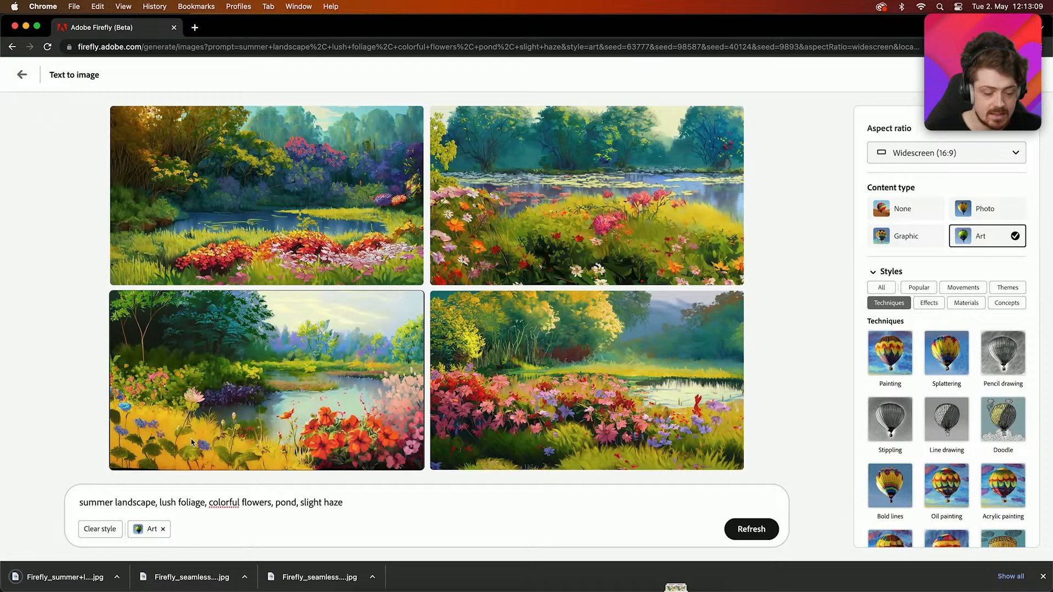
{"action": "key", "text": "super+Tab"}
{"action": "left_click_drag", "start_coordinate": [67, 576], "coordinate": [539, 277]}
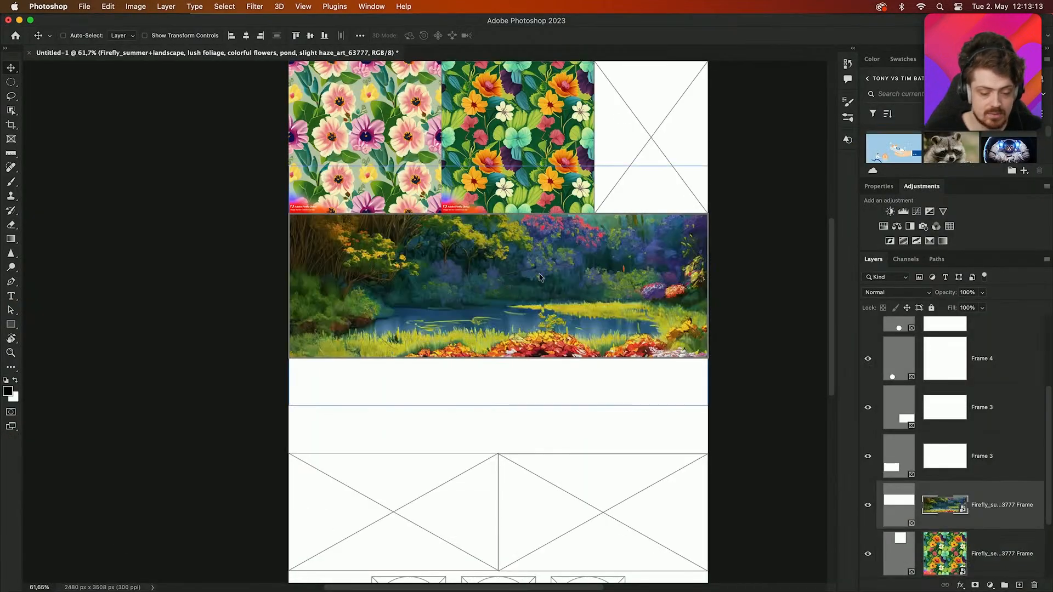
{"action": "left_click_drag", "start_coordinate": [539, 277], "coordinate": [551, 301]}
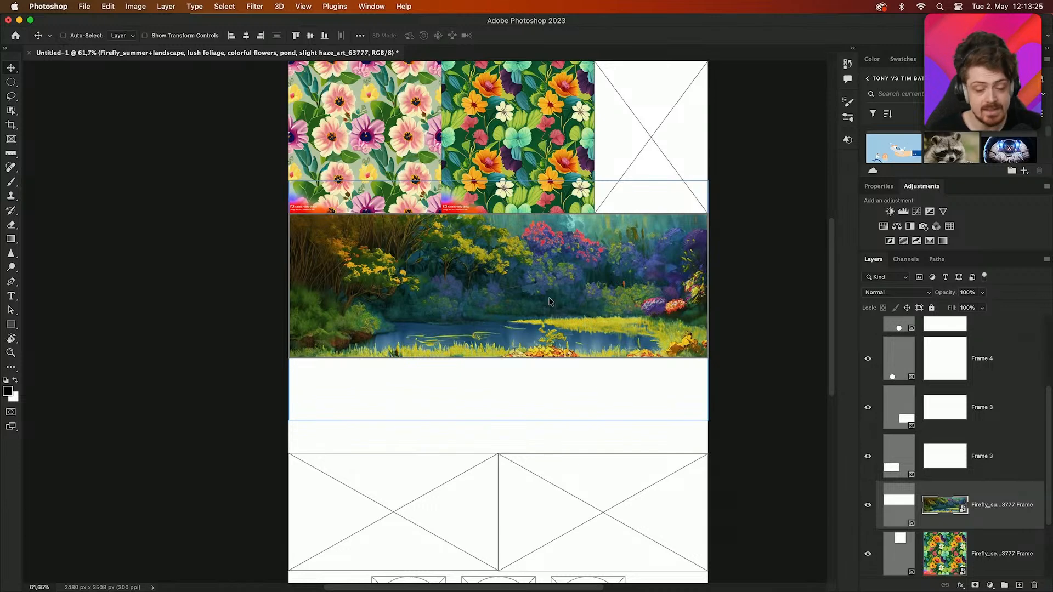
- Extend the landscape frame's lower edge down to the bottom of the placed image
{"action": "scroll", "coordinate": [764, 270], "scroll_direction": "up", "scroll_amount": 3}
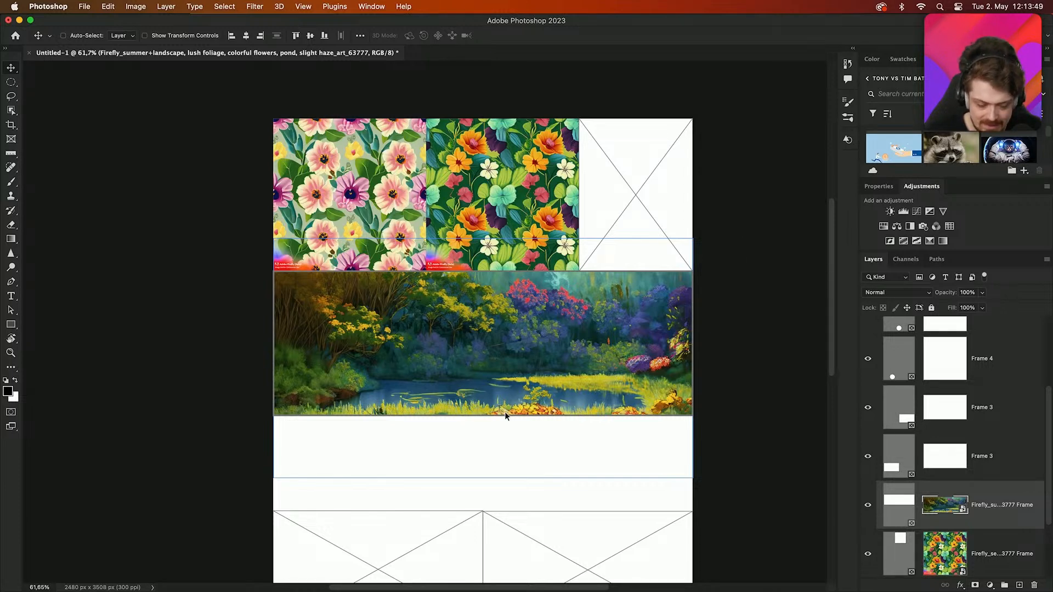
{"action": "left_click", "coordinate": [899, 500]}
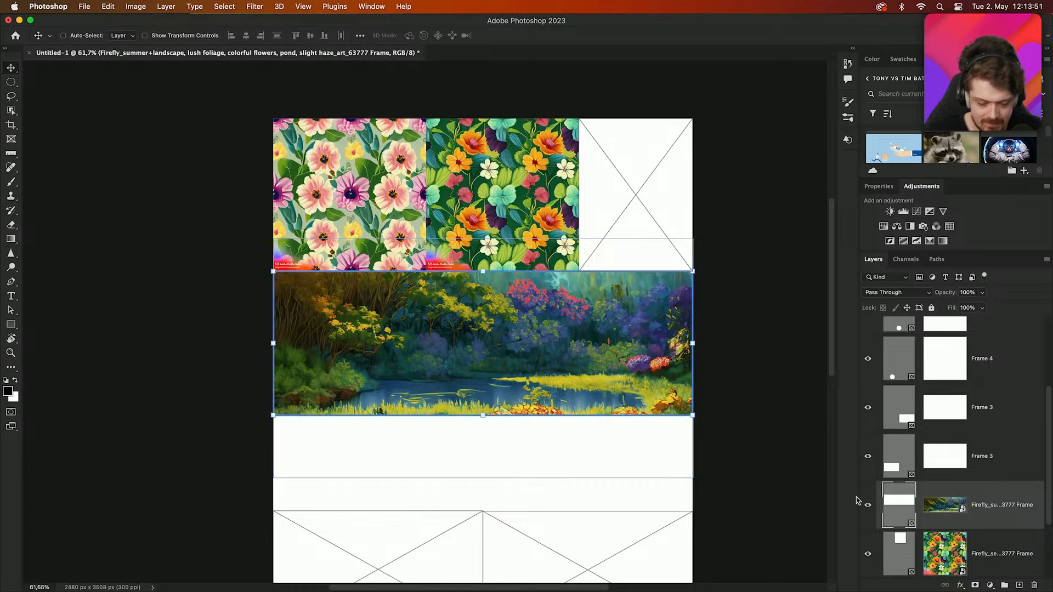
{"action": "left_click_drag", "start_coordinate": [482, 415], "coordinate": [484, 478]}
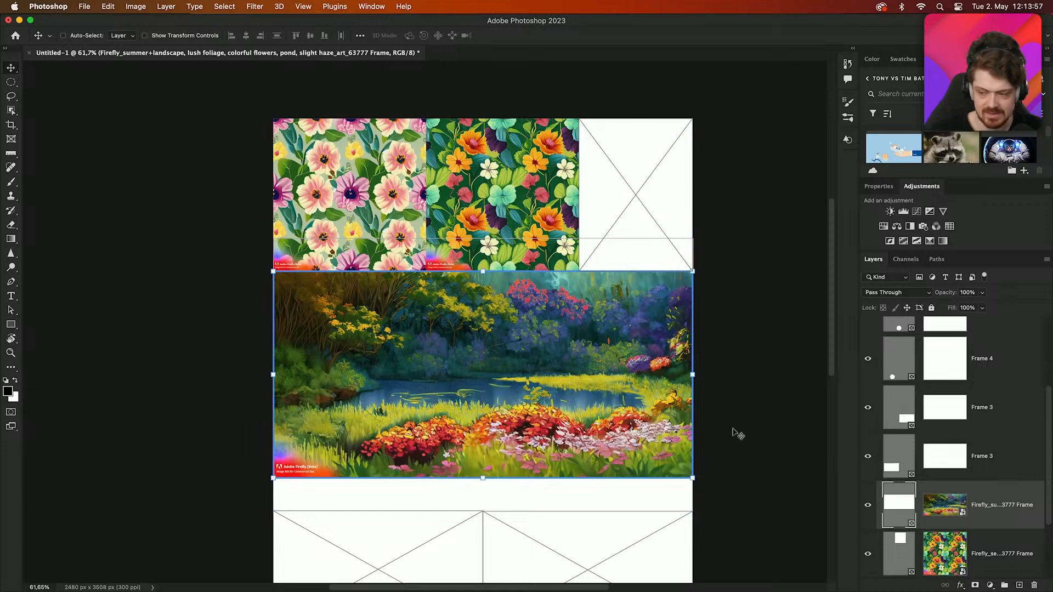
{"action": "scroll", "coordinate": [735, 433], "scroll_direction": "down", "scroll_amount": 2}
{"action": "scroll", "coordinate": [735, 433], "scroll_direction": "right", "scroll_amount": 2}
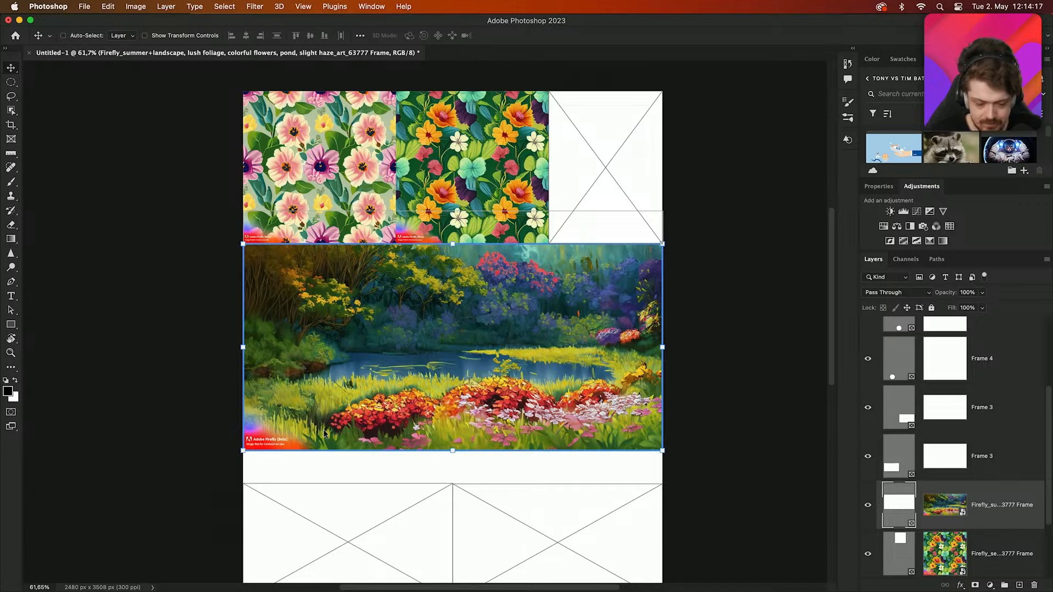
- Delete the two empty Frame 3 placeholders below the landscape image
{"action": "scroll", "coordinate": [324, 429], "scroll_direction": "down", "scroll_amount": 5}
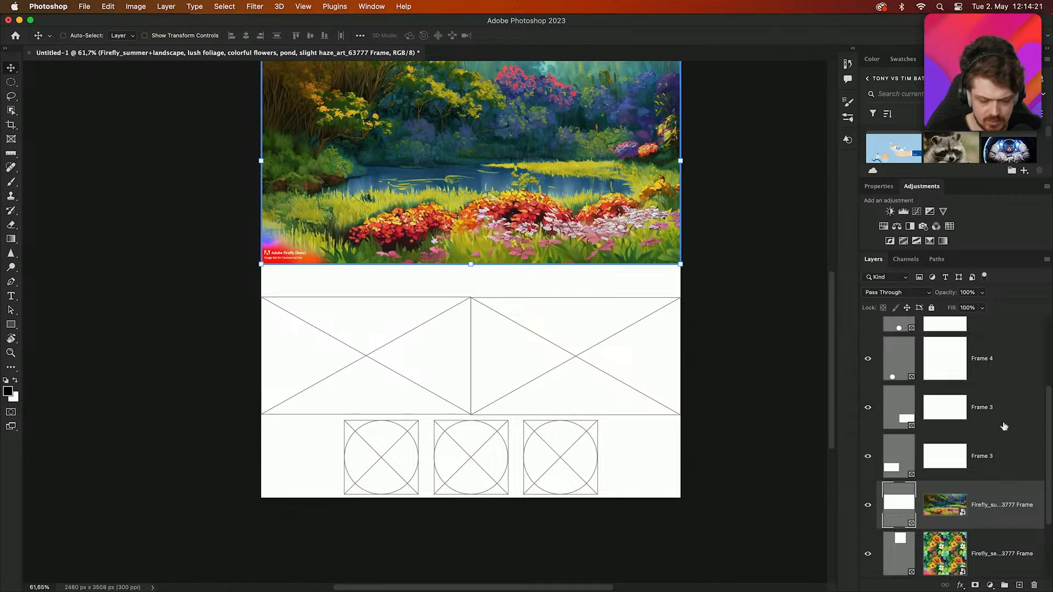
{"action": "scroll", "coordinate": [966, 467], "scroll_direction": "down", "scroll_amount": 2}
{"action": "scroll", "coordinate": [967, 468], "scroll_direction": "up", "scroll_amount": 4}
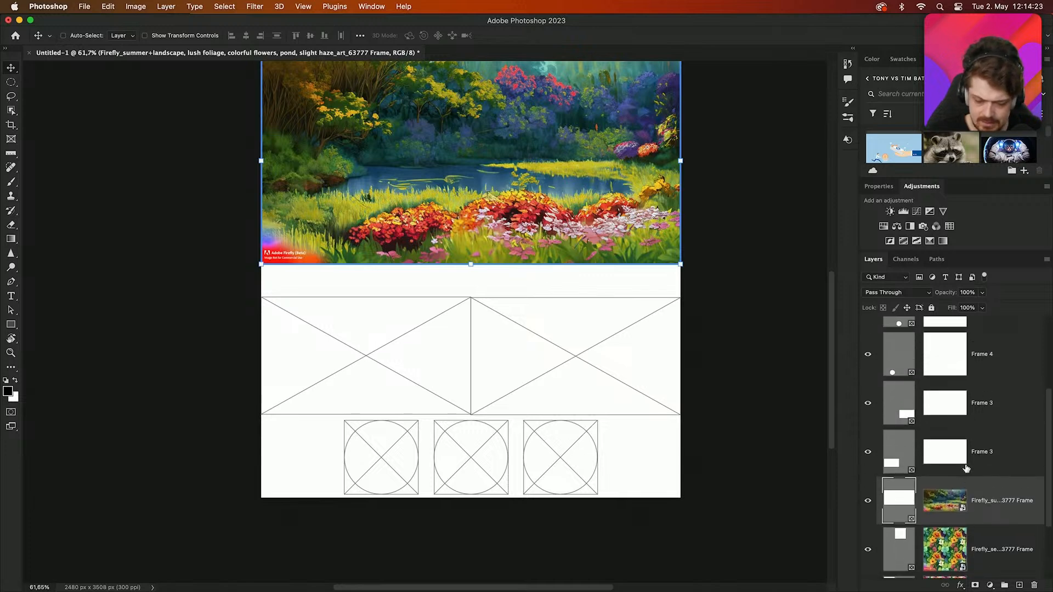
{"action": "left_click", "coordinate": [996, 483]}
{"action": "left_click", "coordinate": [995, 440], "text": "shift"}
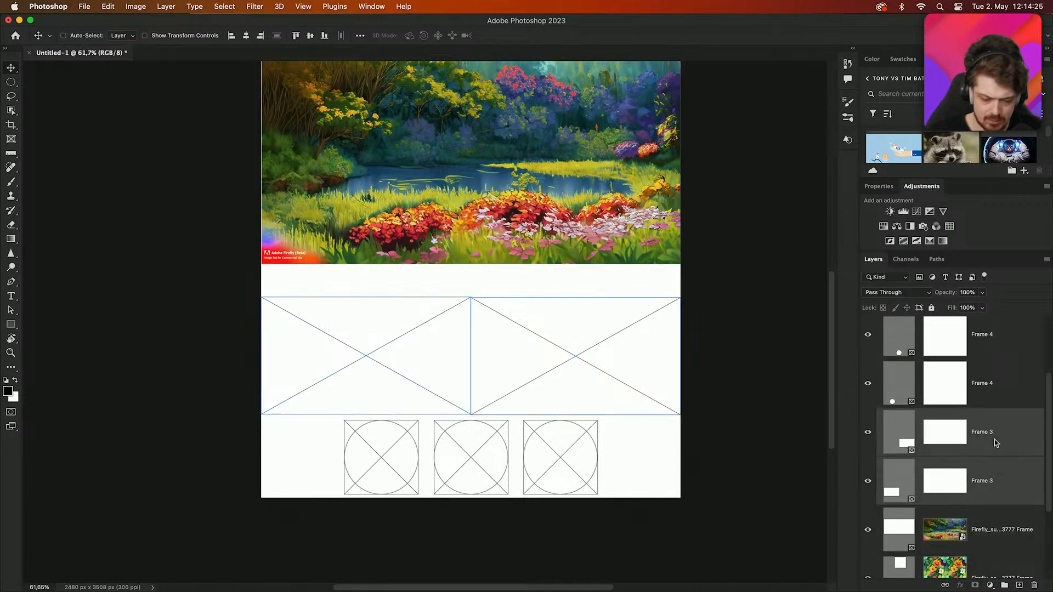
{"action": "key", "text": "Delete"}
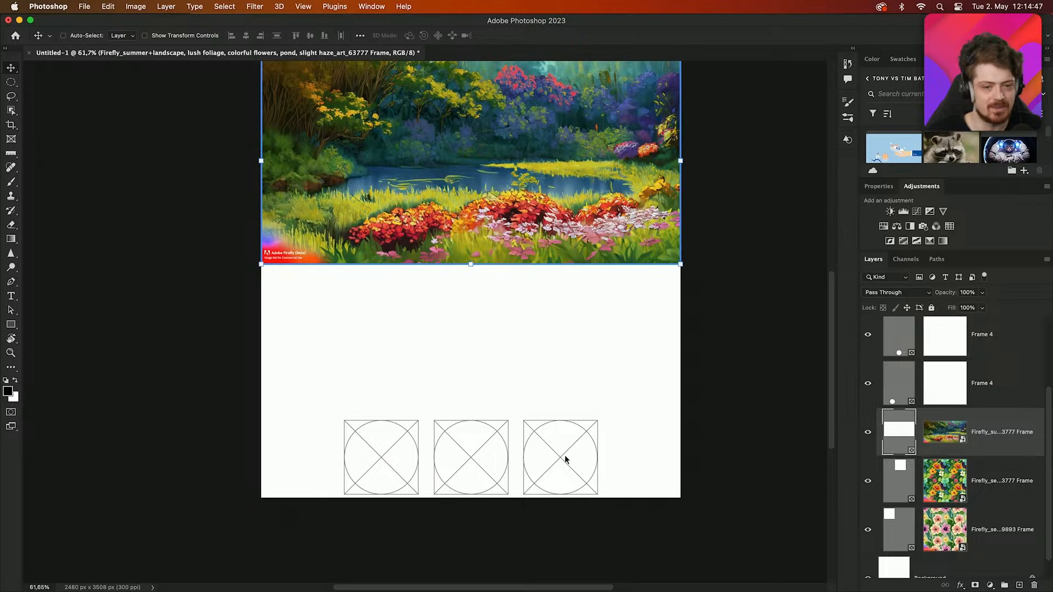
{"action": "scroll", "coordinate": [565, 459], "scroll_direction": "up", "scroll_amount": 5}
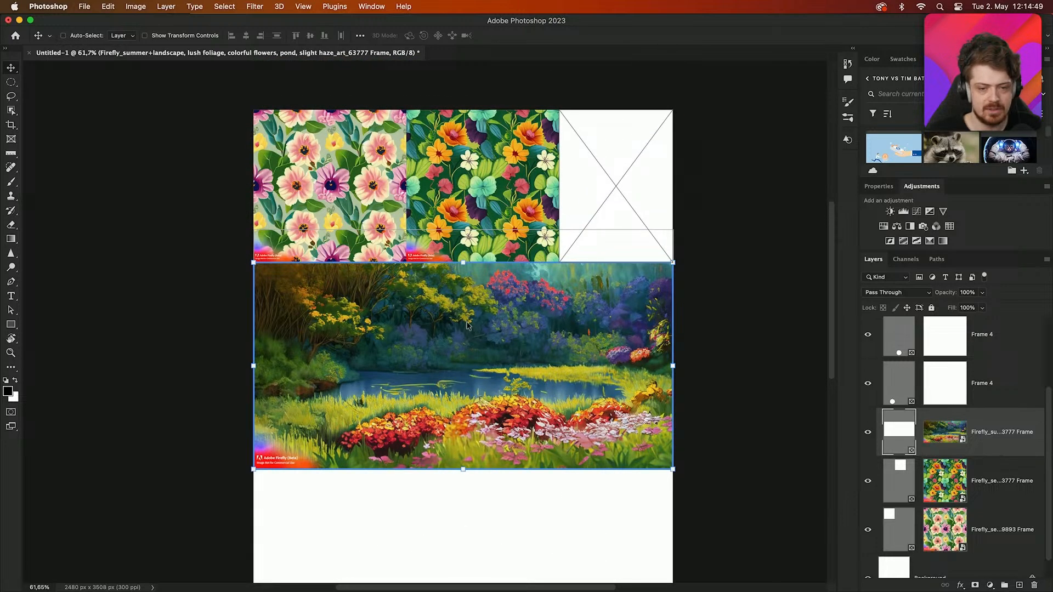
{"action": "scroll", "coordinate": [467, 326], "scroll_direction": "up", "scroll_amount": 3}
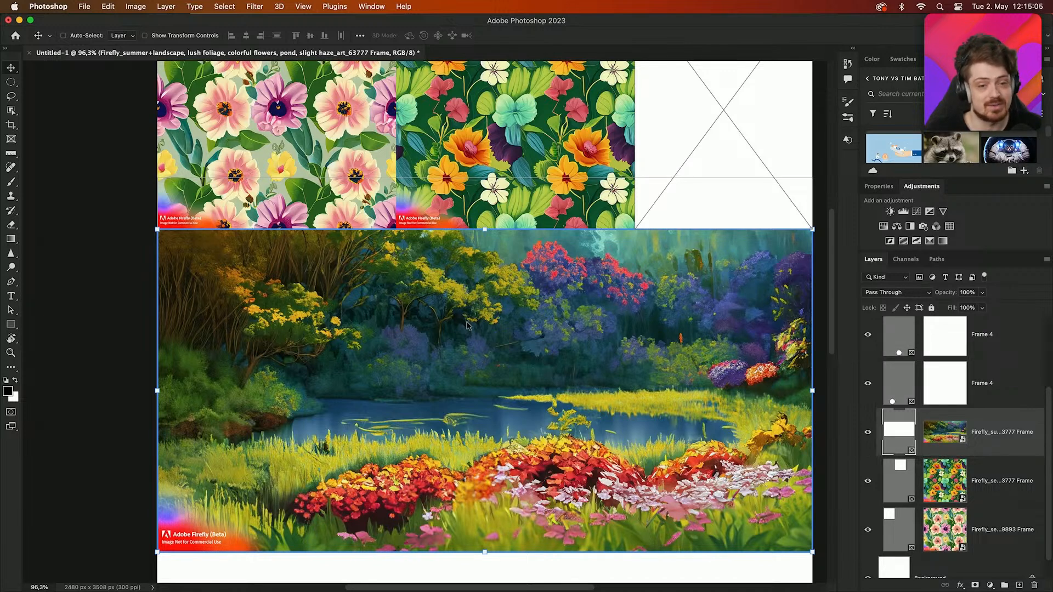
{"action": "scroll", "coordinate": [466, 325], "scroll_direction": "down", "scroll_amount": 3}
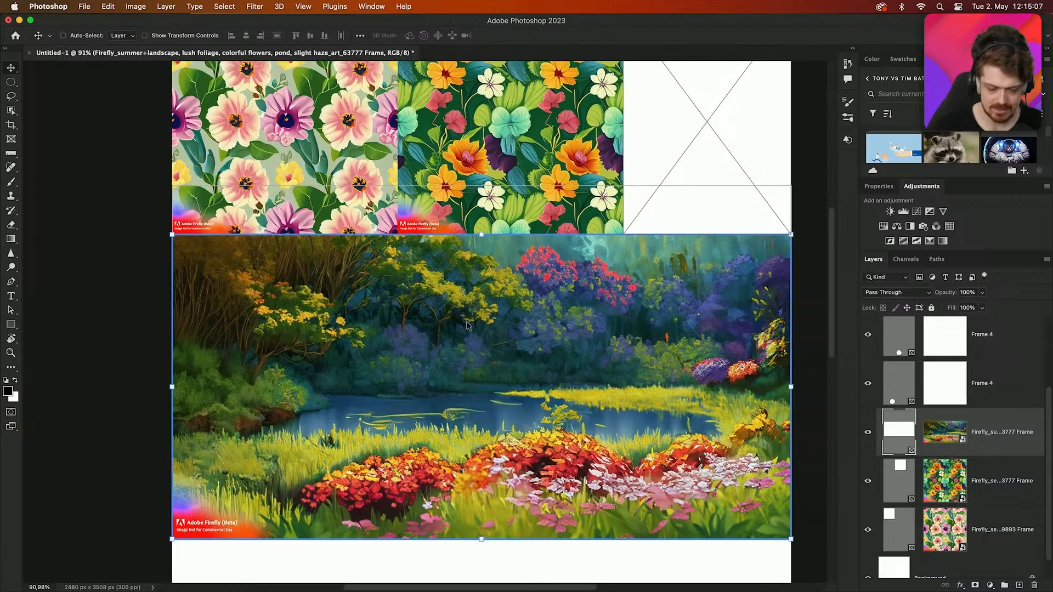
{"action": "scroll", "coordinate": [466, 325], "scroll_direction": "down", "scroll_amount": 5}
- Switch to Adobe Firefly in Chrome, leave the Text to image generator and open the Text effects generator
{"action": "key", "text": "super+Tab"}
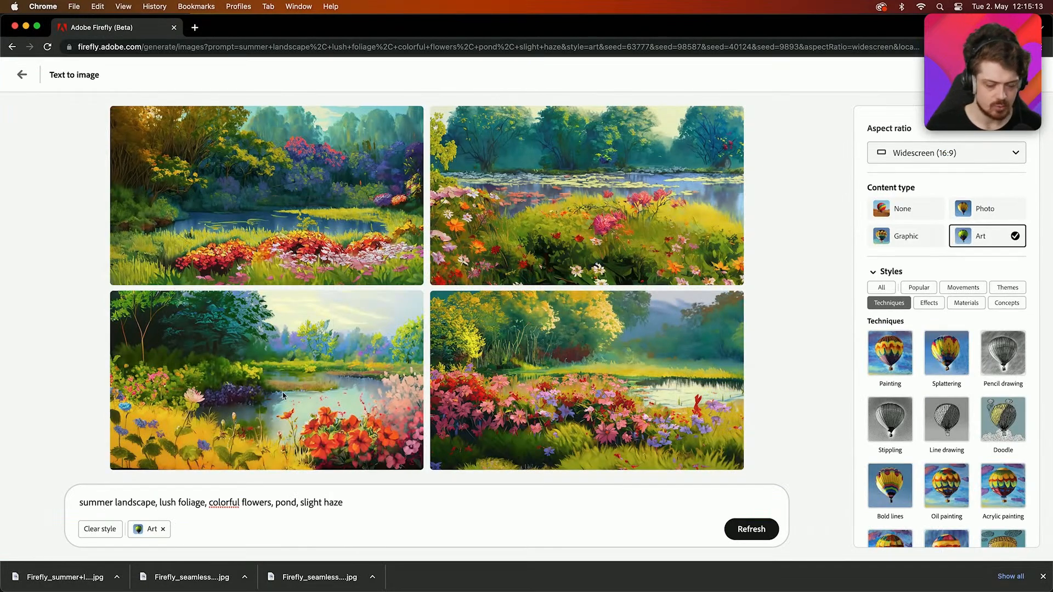
{"action": "left_click", "coordinate": [22, 75]}
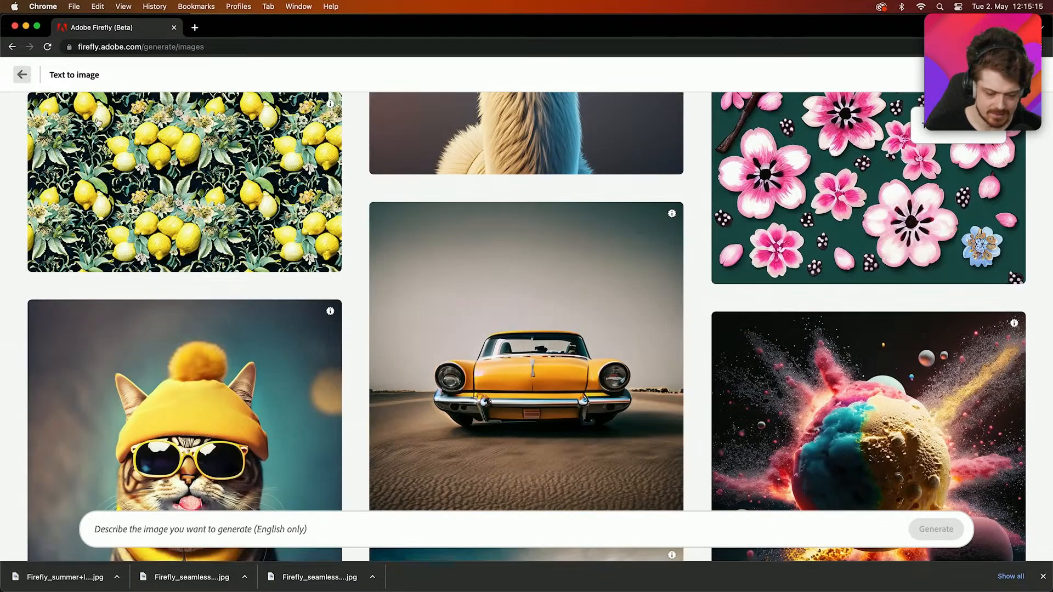
{"action": "left_click", "coordinate": [22, 74]}
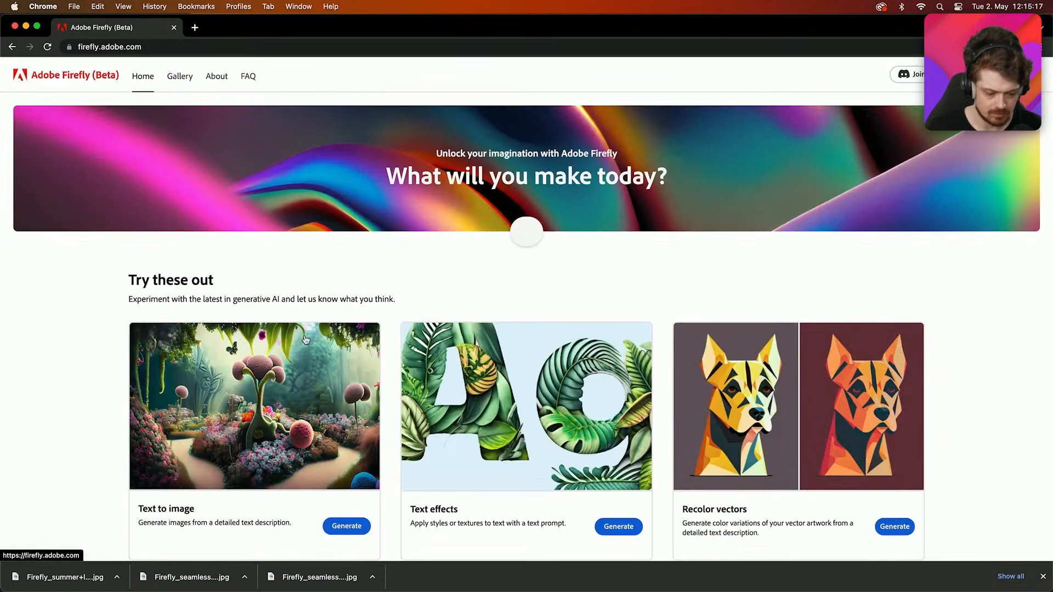
{"action": "type", "text": "painting of mounta"}
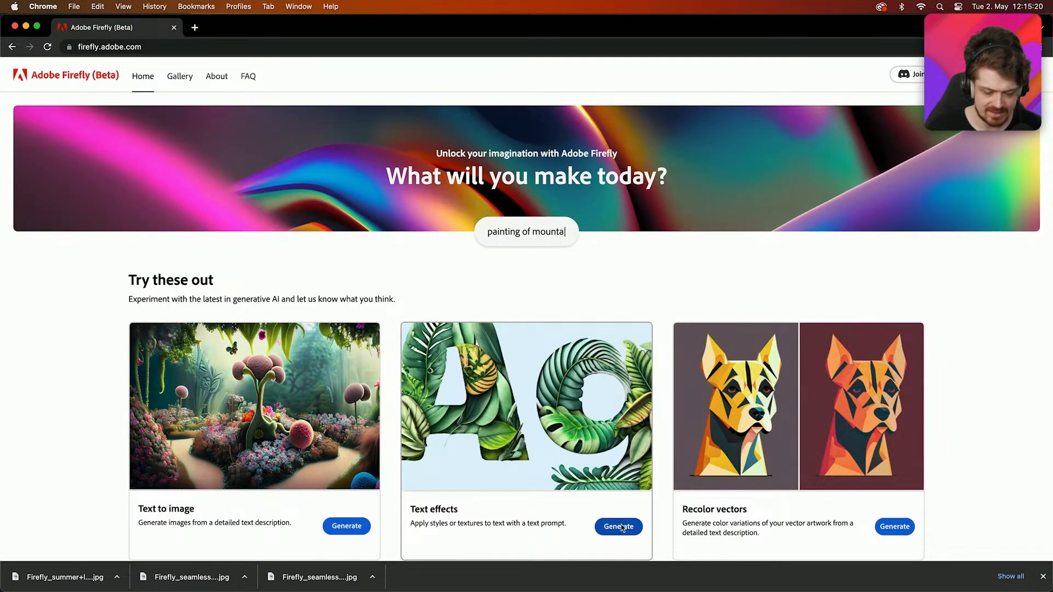
{"action": "left_click", "coordinate": [621, 526]}
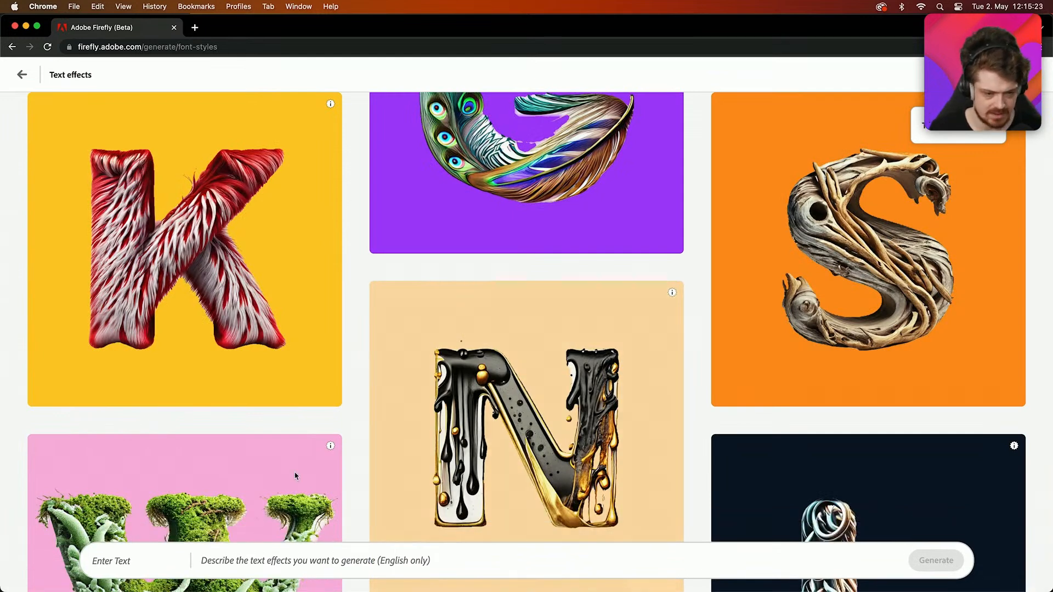
- Generate a text effect for the word "SPRING" from the prompt "mossy, flowers, garden, colourful birds"
{"action": "left_click", "coordinate": [133, 563]}
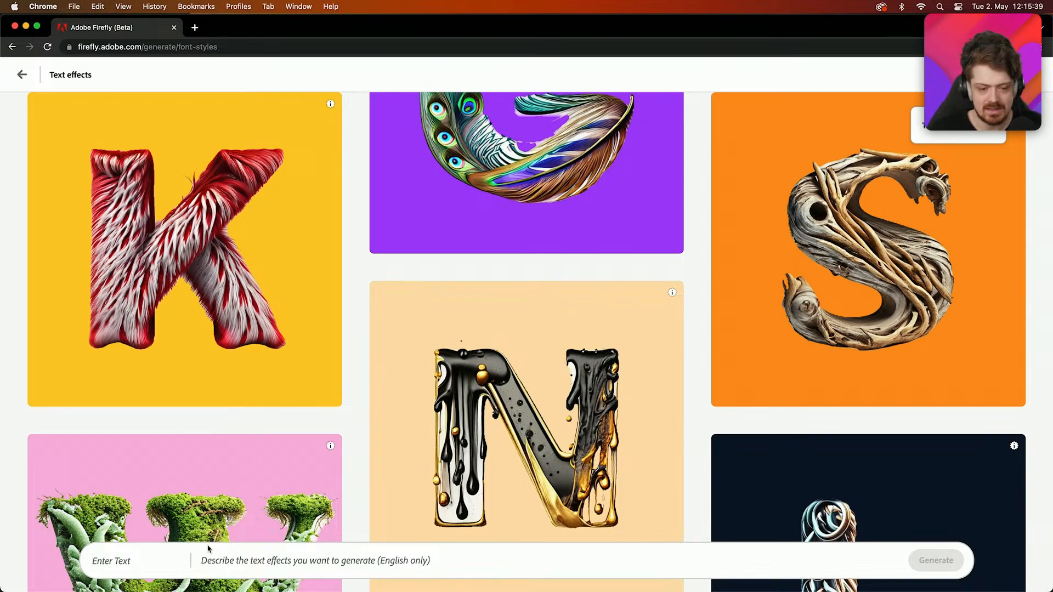
{"action": "left_click", "coordinate": [220, 562]}
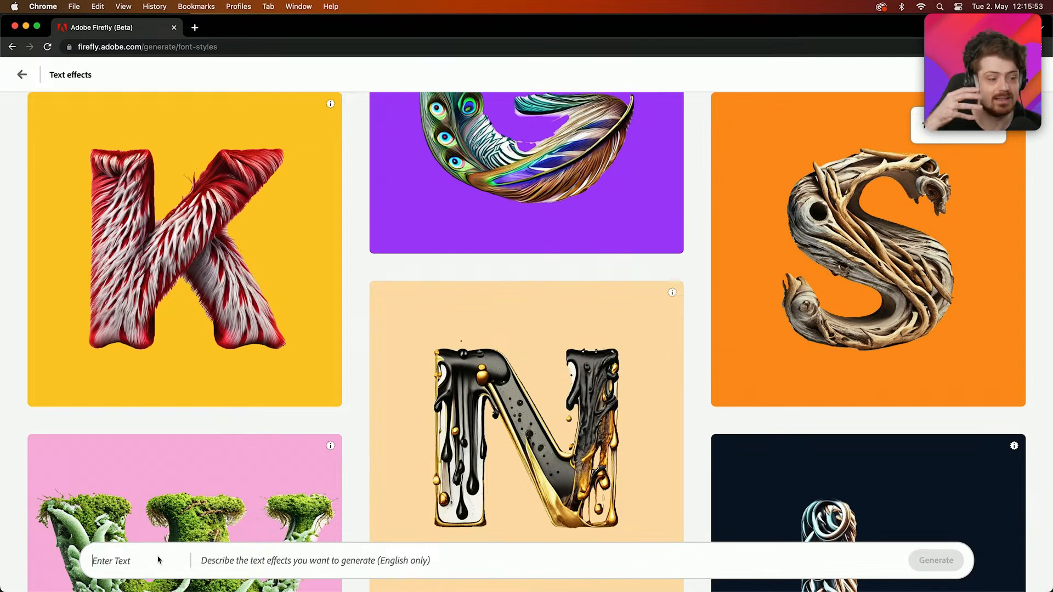
{"action": "type", "text": "SPRING"}
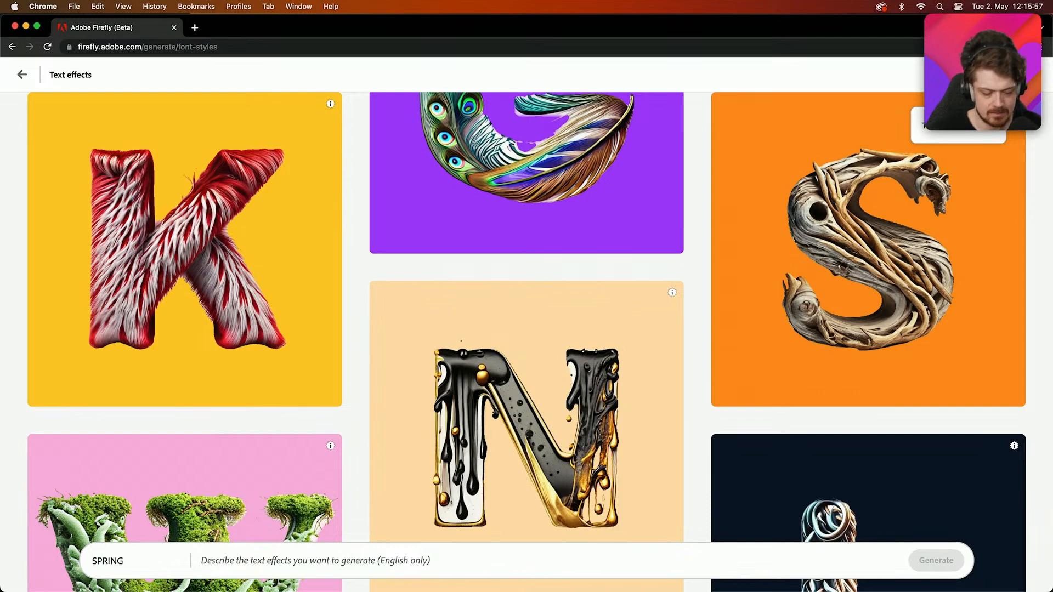
{"action": "left_click", "coordinate": [274, 563]}
{"action": "type", "text": "mossy,"}
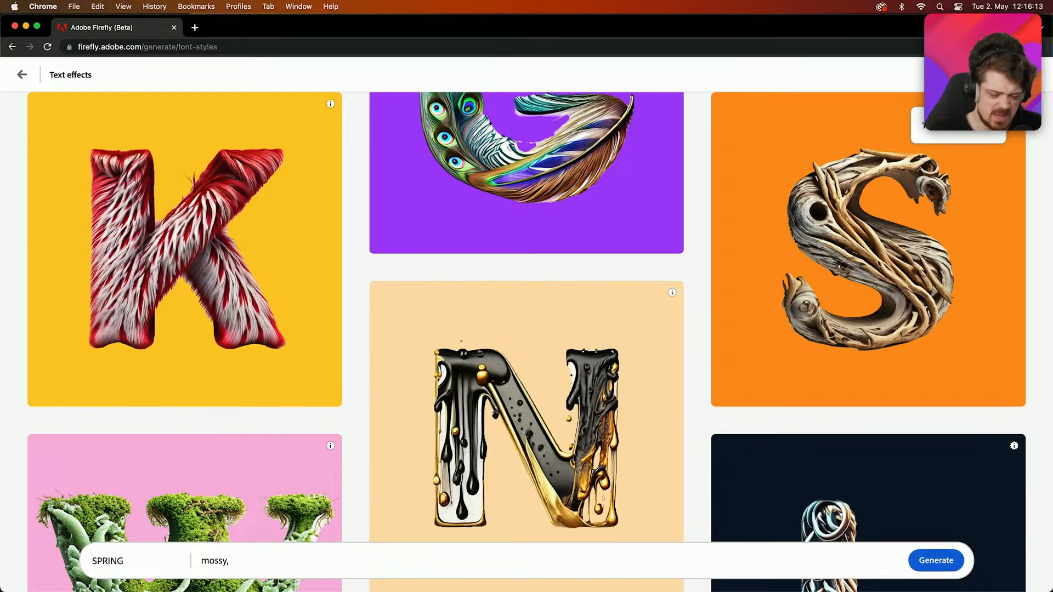
{"action": "type", "text": "flowers"}
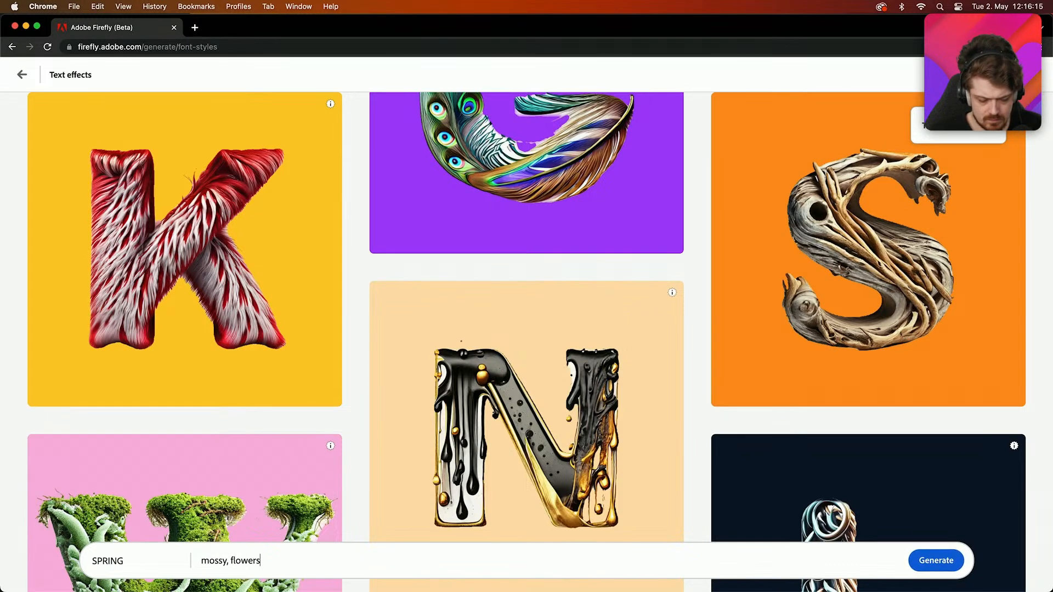
{"action": "type", "text": ","}
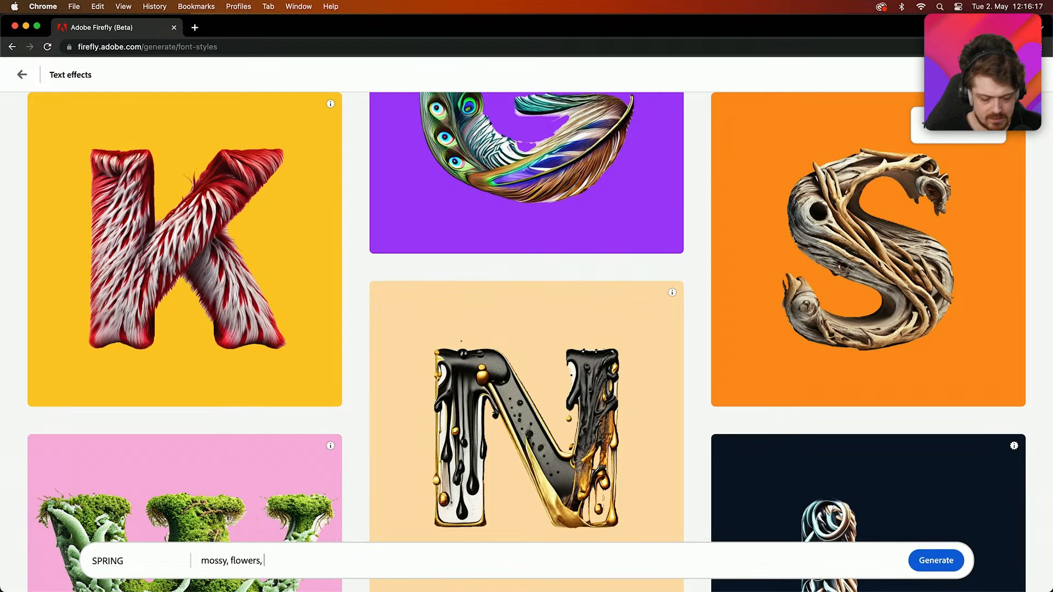
{"action": "type", "text": " garden"}
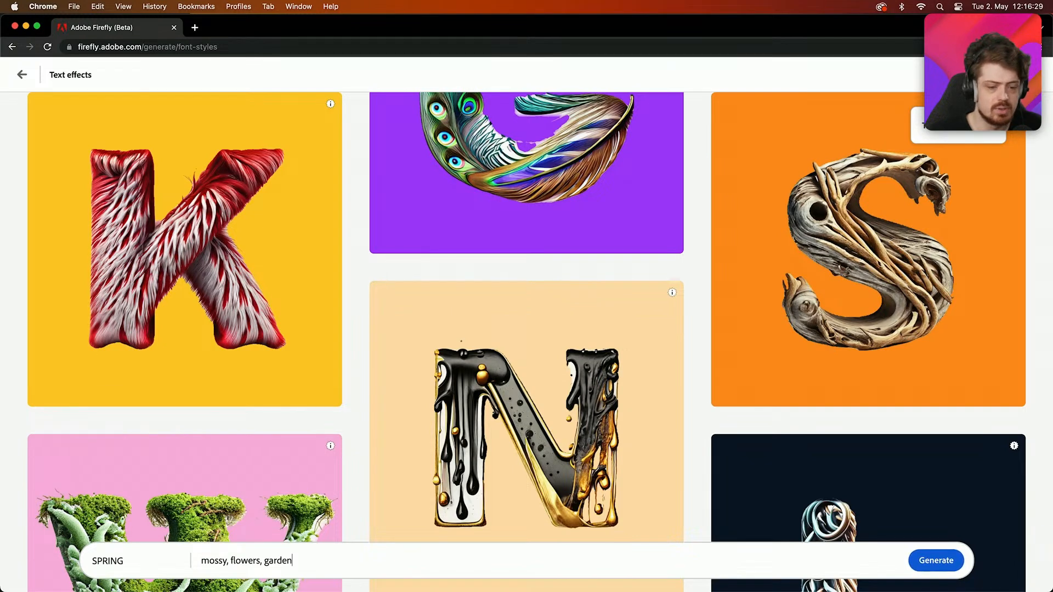
{"action": "type", "text": ", colourful bu"}
{"action": "key", "text": "BackSpace"}
{"action": "type", "text": "irds"}
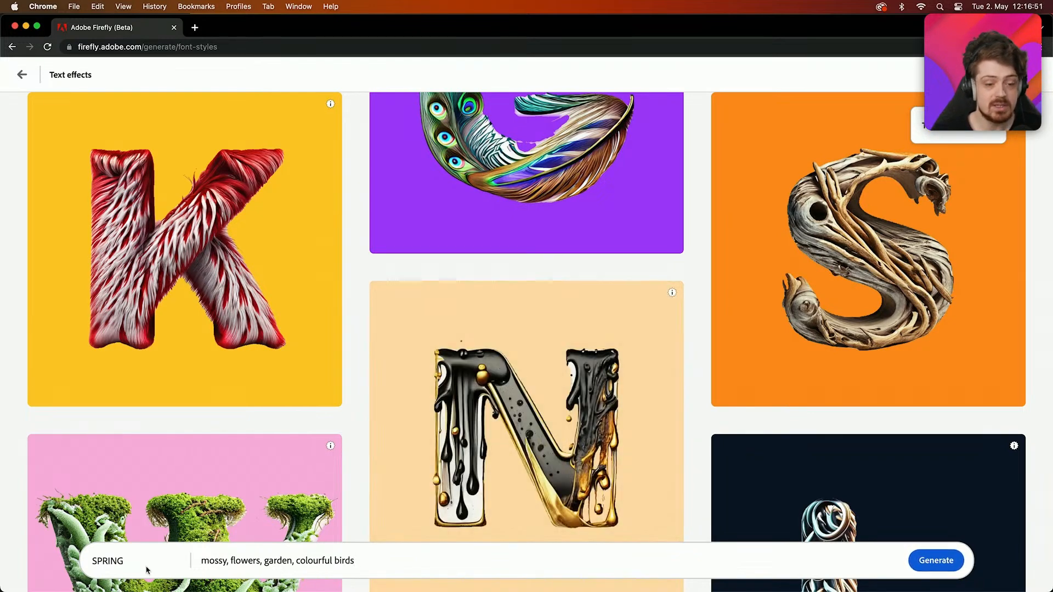
{"action": "left_click", "coordinate": [937, 560]}
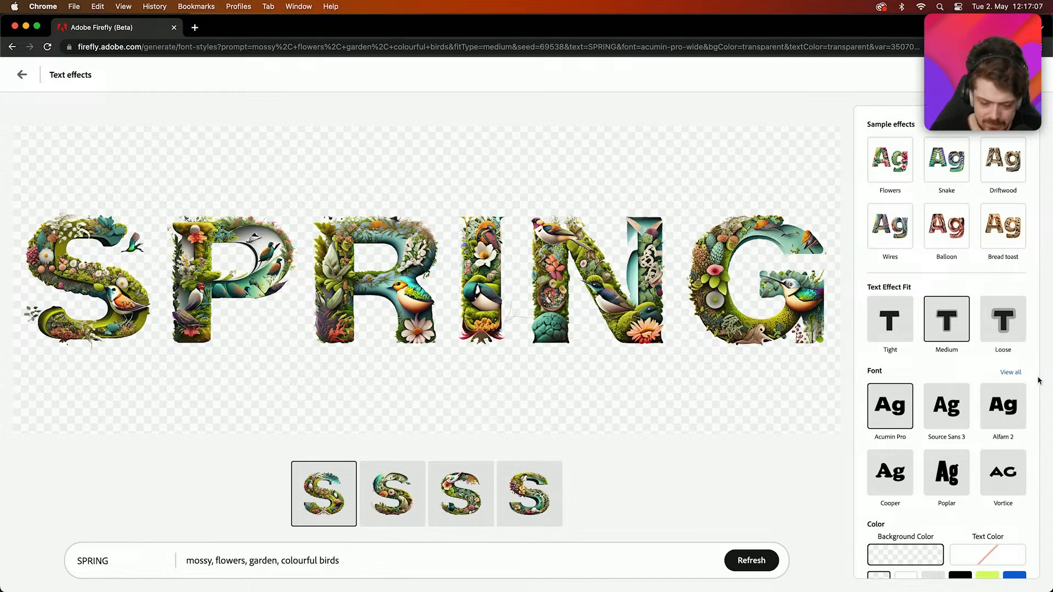
- Change the SPRING lettering's font to Cooper and choose the fourth variation
{"action": "scroll", "coordinate": [1030, 379], "scroll_direction": "down", "scroll_amount": 1}
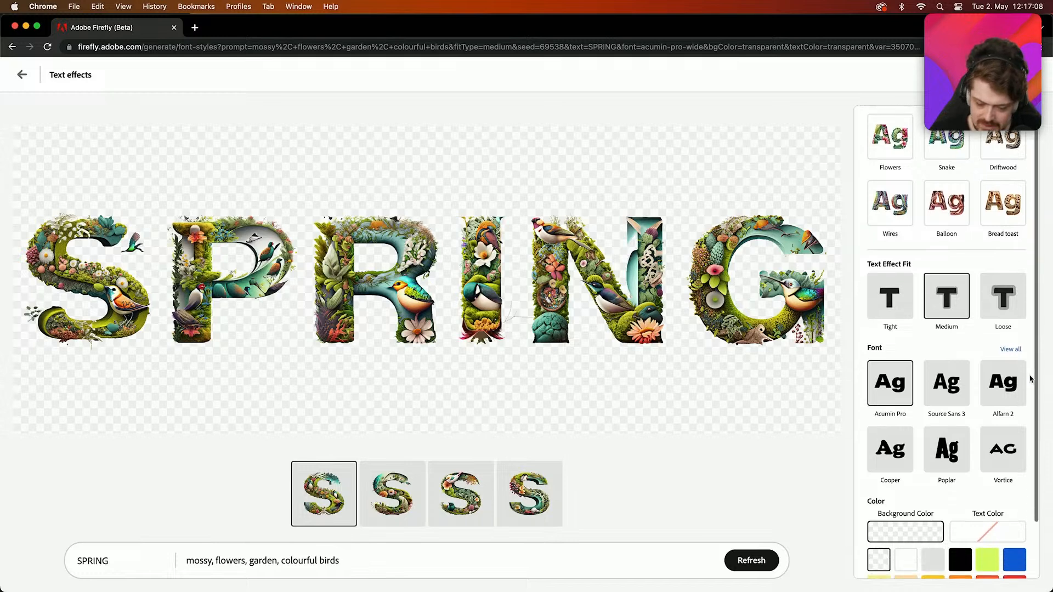
{"action": "left_click", "coordinate": [1008, 349]}
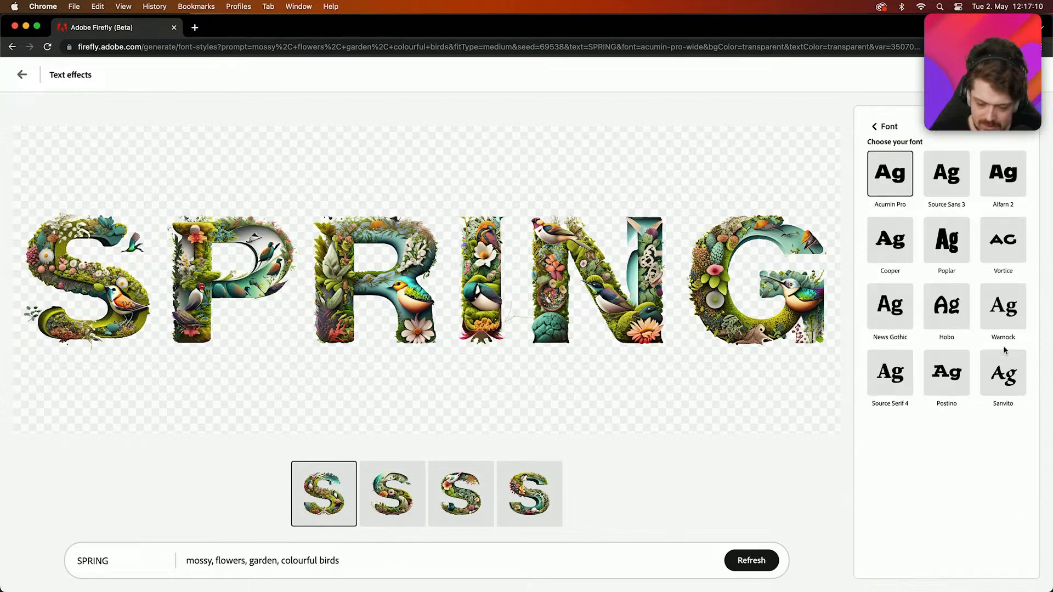
{"action": "left_click", "coordinate": [889, 241]}
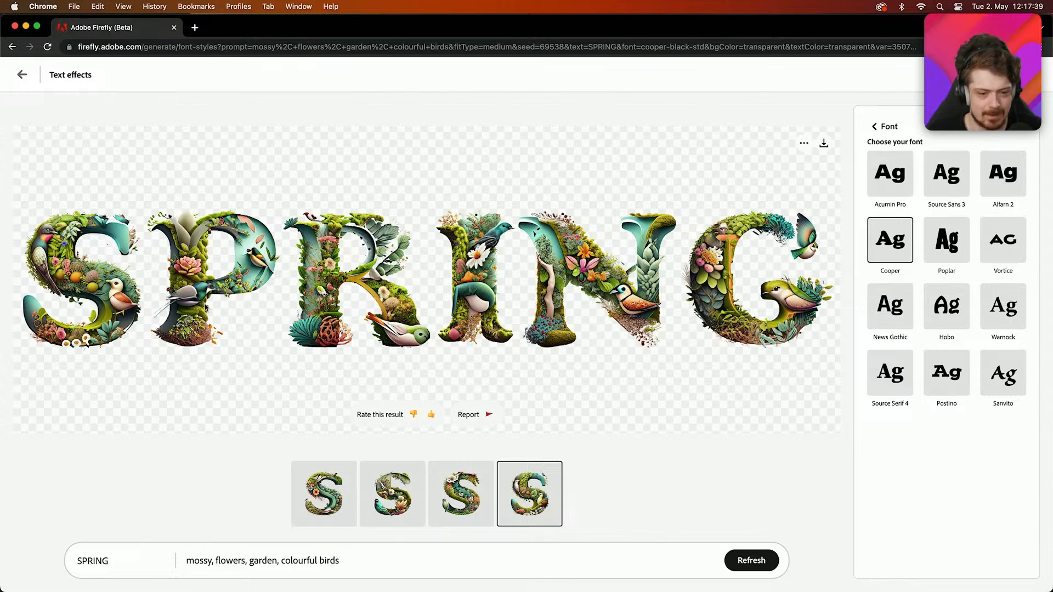
- Leave the font list and set the SPRING lettering's text effect fit to Loose
{"action": "scroll", "coordinate": [217, 301], "scroll_direction": "up", "scroll_amount": 5}
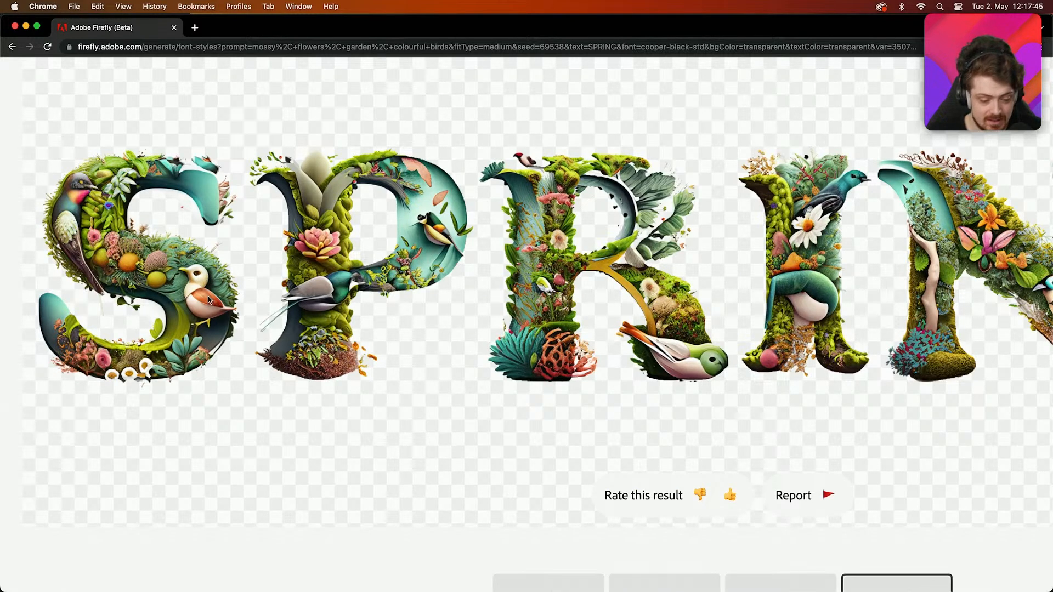
{"action": "scroll", "coordinate": [206, 297], "scroll_direction": "down", "scroll_amount": 5}
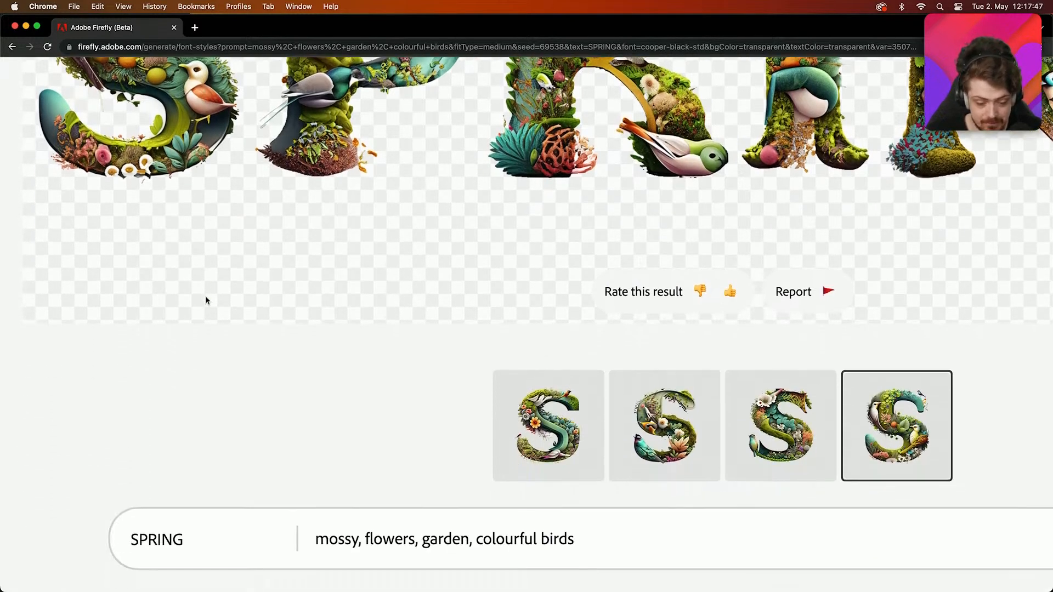
{"action": "scroll", "coordinate": [207, 300], "scroll_direction": "up", "scroll_amount": 4}
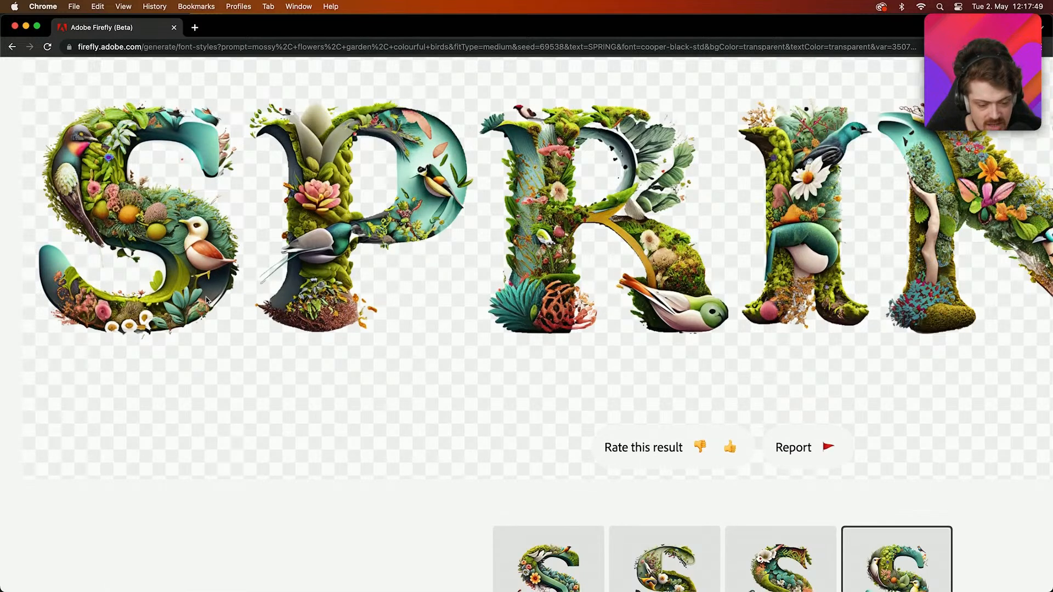
{"action": "scroll", "coordinate": [205, 297], "scroll_direction": "right", "scroll_amount": 5}
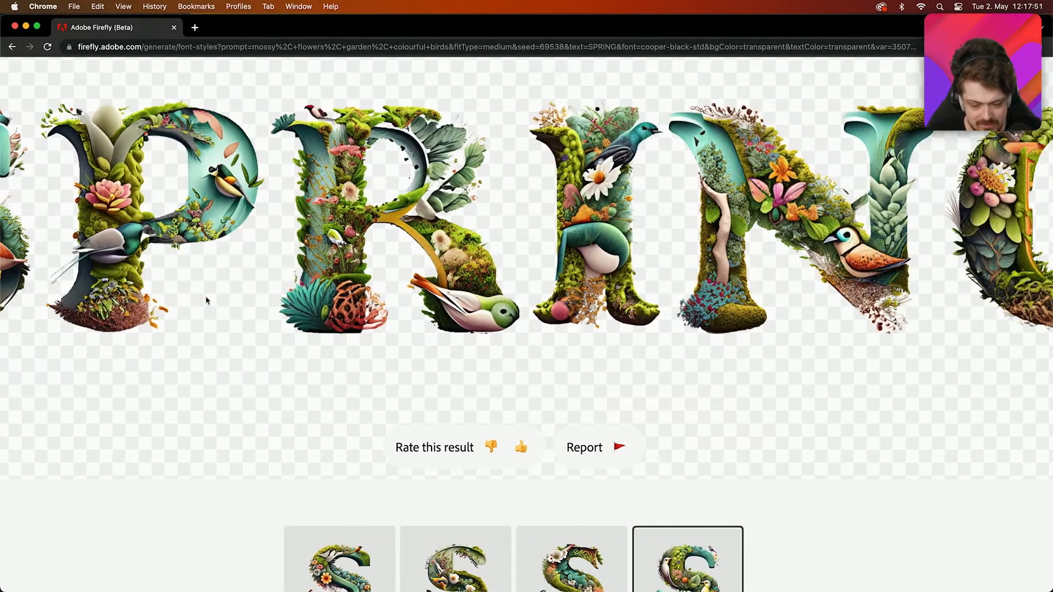
{"action": "scroll", "coordinate": [801, 184], "scroll_direction": "right", "scroll_amount": 8}
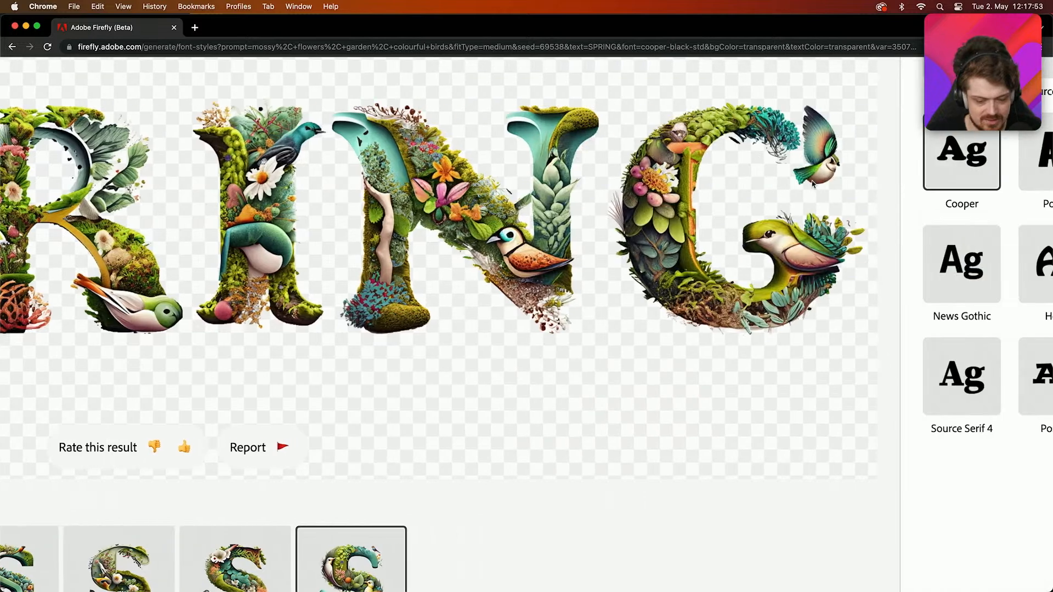
{"action": "scroll", "coordinate": [812, 184], "scroll_direction": "down", "scroll_amount": 5}
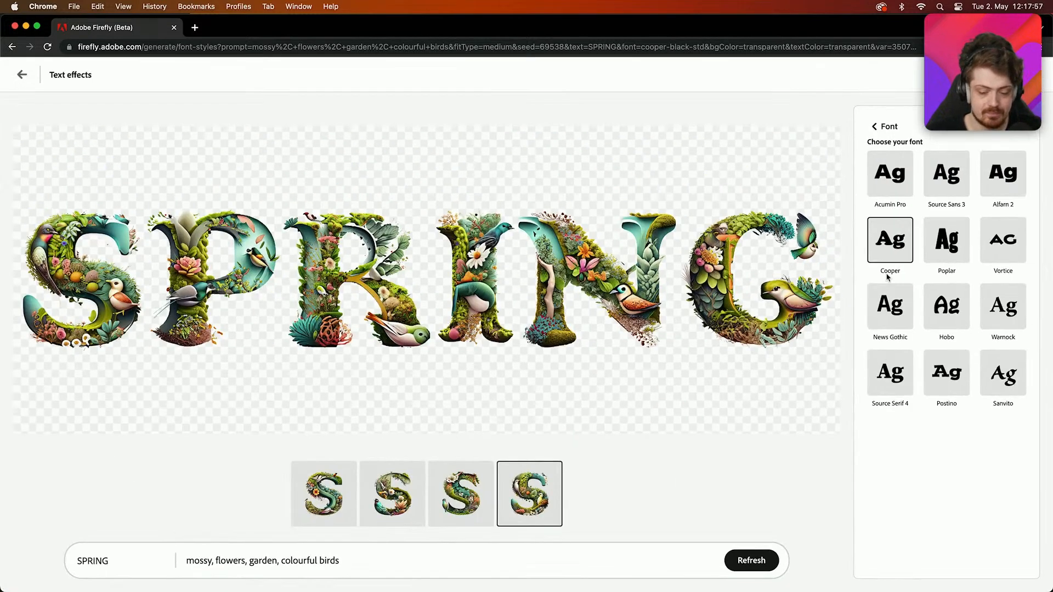
{"action": "left_click", "coordinate": [883, 128]}
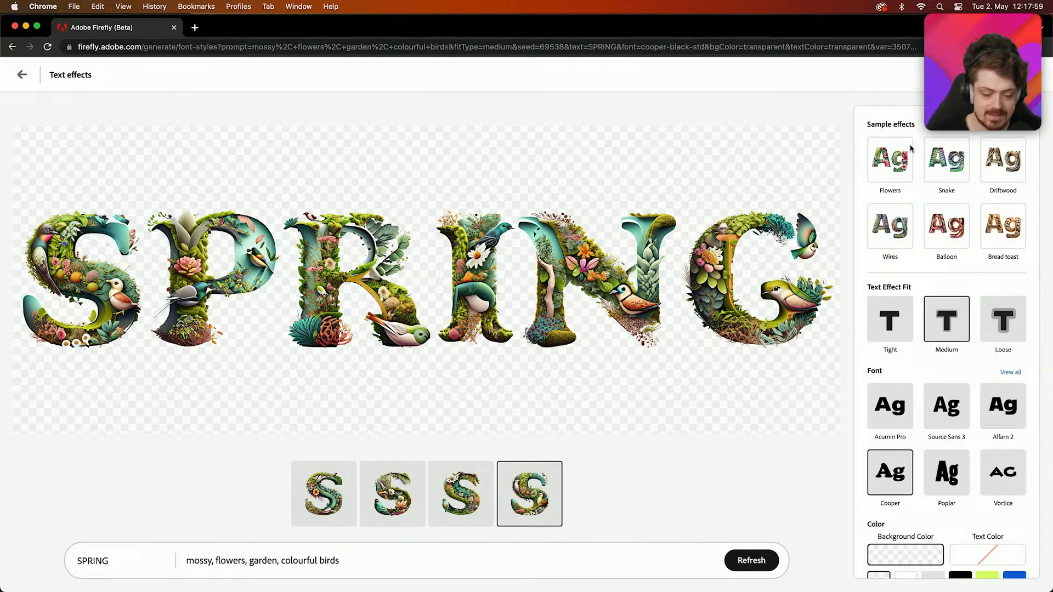
{"action": "left_click", "coordinate": [1003, 323]}
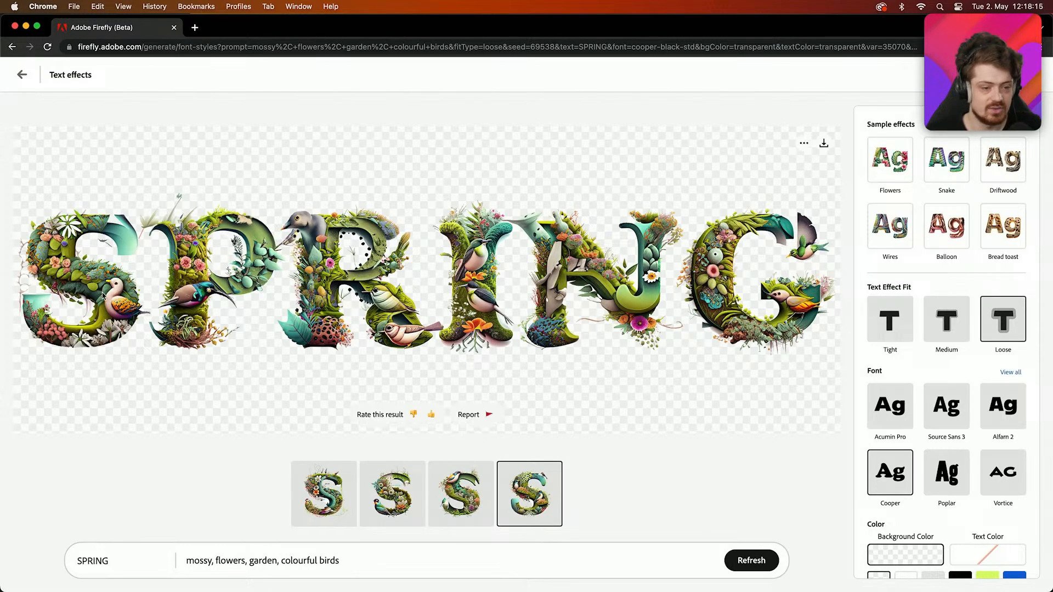
- Compare the loose-fit SPRING variations, especially the first and the fourth, and choose the first one
{"action": "scroll", "coordinate": [100, 293], "scroll_direction": "up", "scroll_amount": 5, "text": "ctrl"}
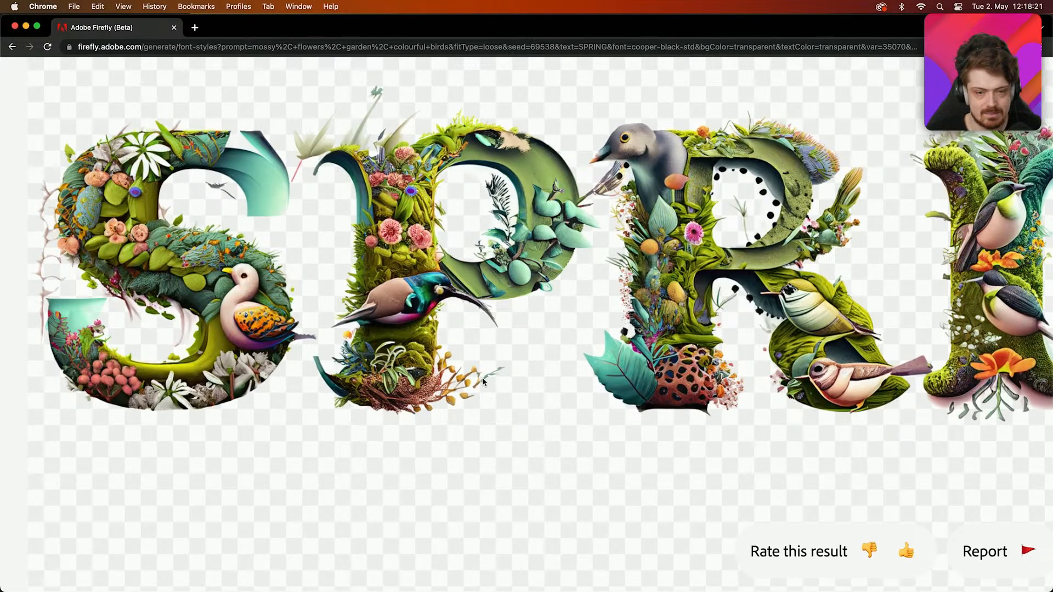
{"action": "scroll", "coordinate": [498, 379], "scroll_direction": "down", "scroll_amount": 5}
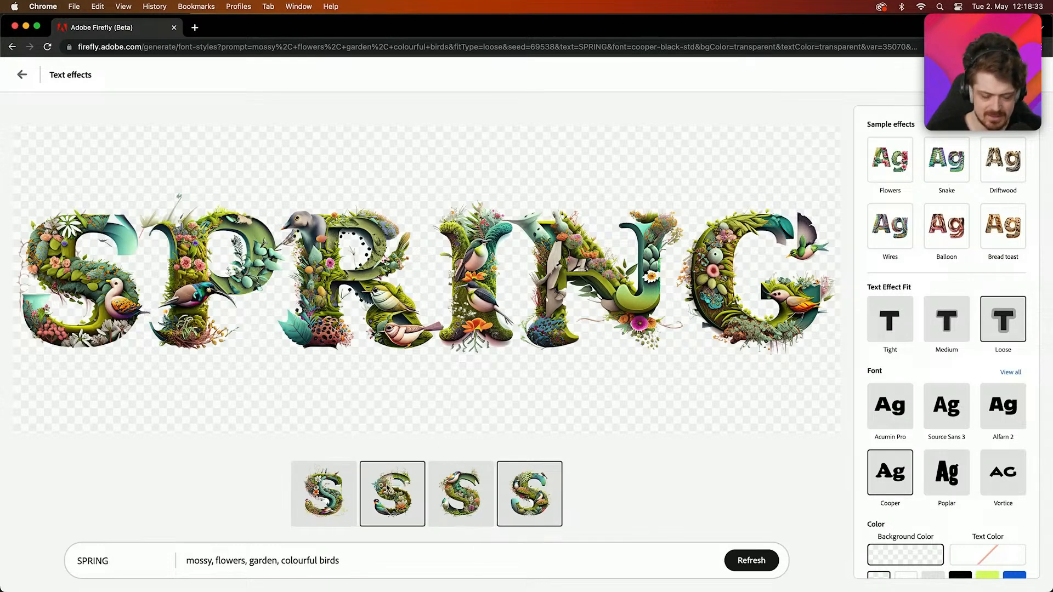
{"action": "scroll", "coordinate": [299, 480], "scroll_direction": "up", "scroll_amount": 5}
{"action": "scroll", "coordinate": [298, 481], "scroll_direction": "down", "scroll_amount": 3}
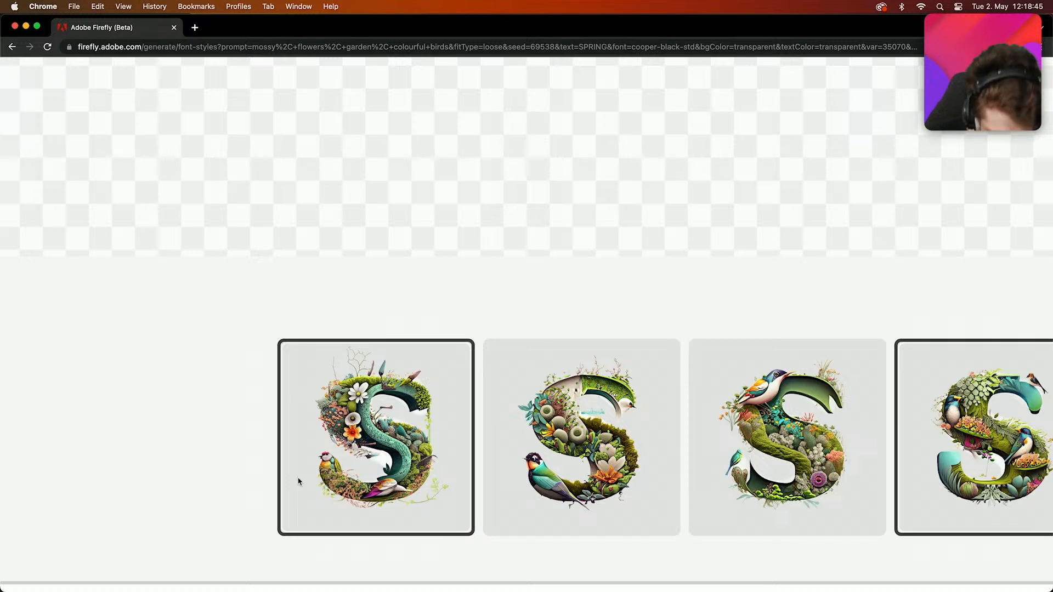
{"action": "scroll", "coordinate": [299, 482], "scroll_direction": "right", "scroll_amount": 2}
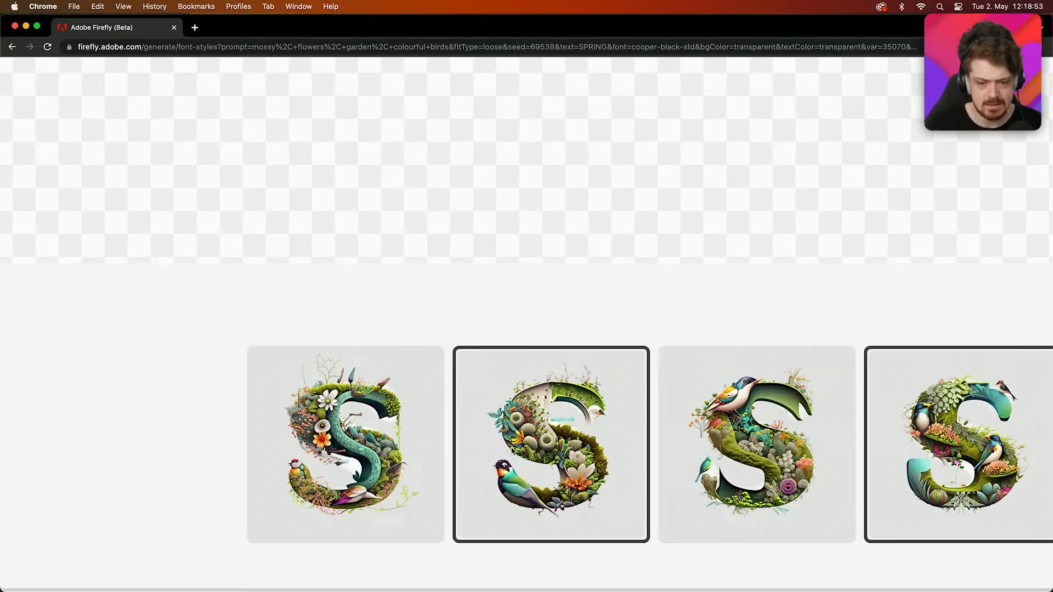
{"action": "left_click", "coordinate": [344, 443]}
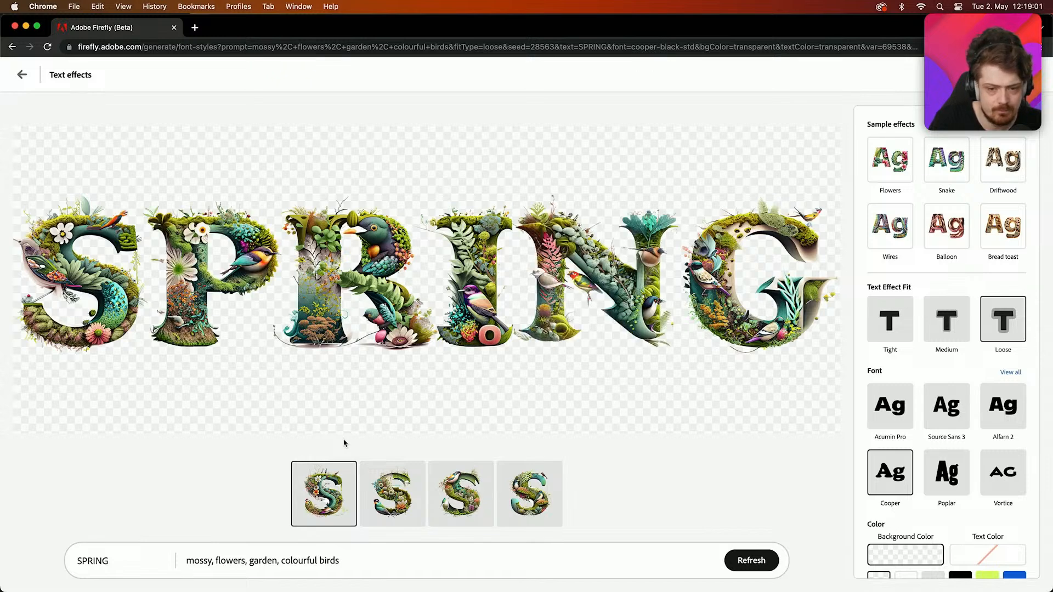
{"action": "left_click", "coordinate": [530, 469]}
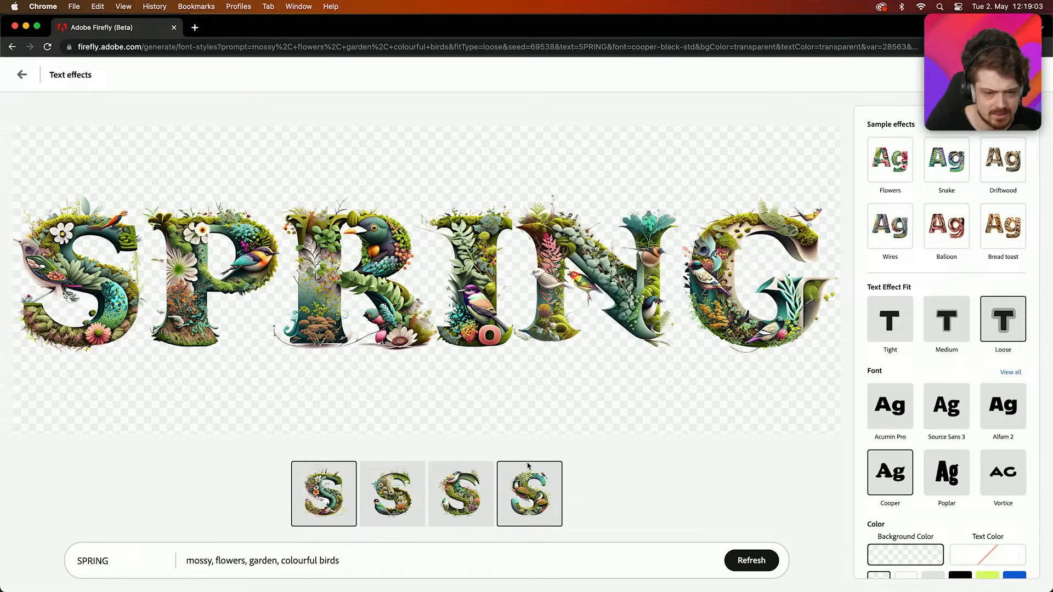
{"action": "left_click", "coordinate": [345, 484]}
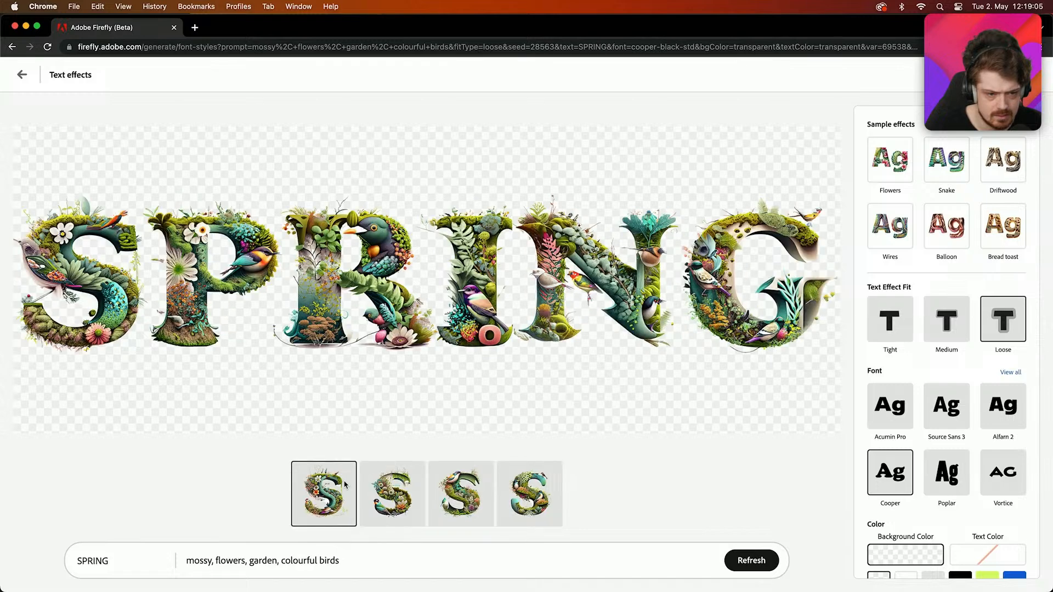
{"action": "left_click", "coordinate": [533, 488]}
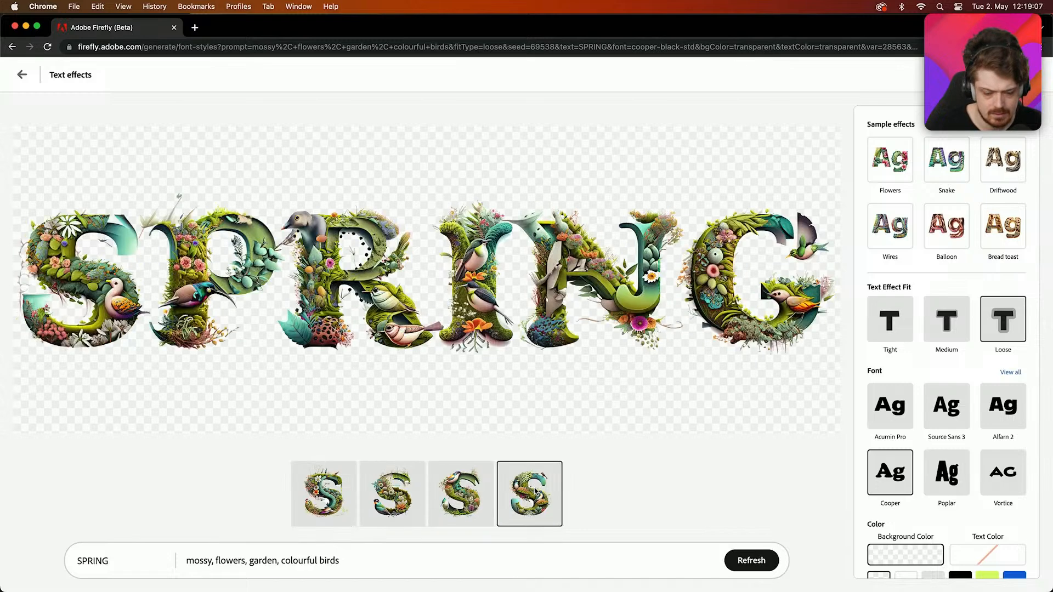
{"action": "left_click", "coordinate": [333, 487]}
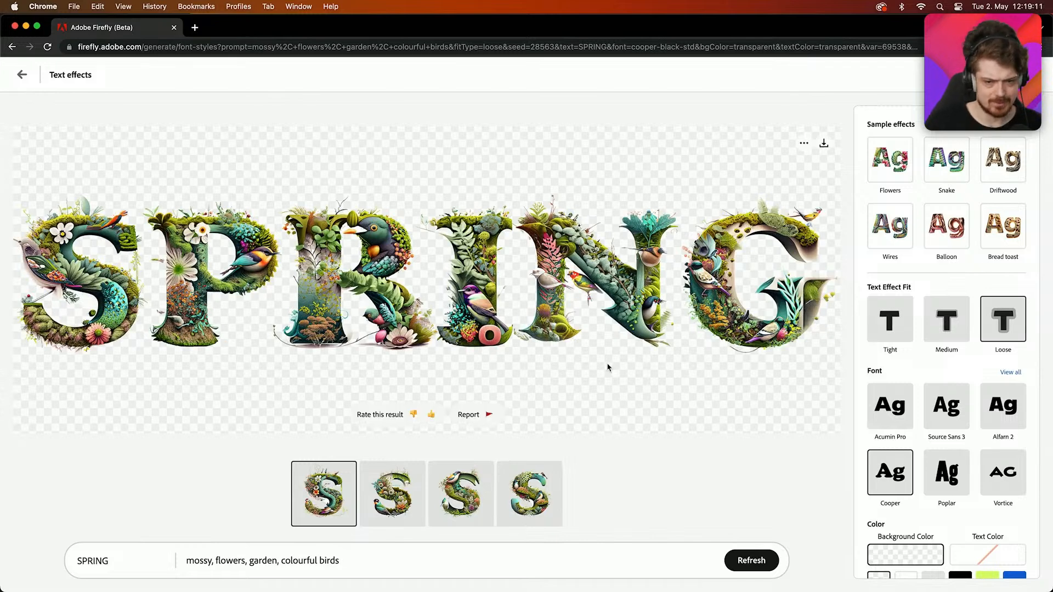
- Try various background colours behind the SPRING lettering, such as purple, pink, light blue, orange, black, lime and blue
{"action": "scroll", "coordinate": [865, 350], "scroll_direction": "down", "scroll_amount": 4}
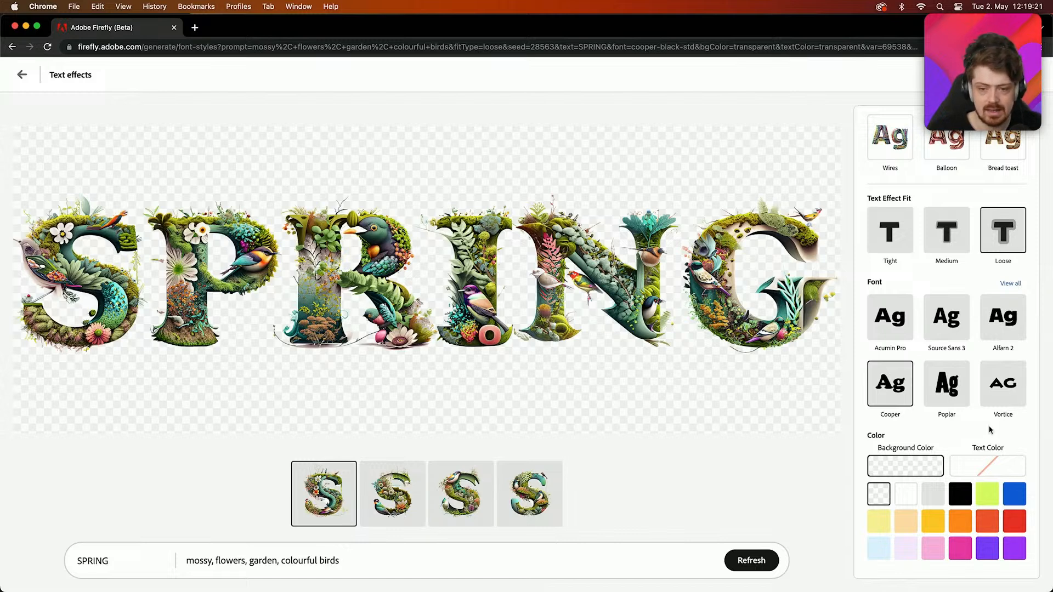
{"action": "left_click", "coordinate": [1016, 546]}
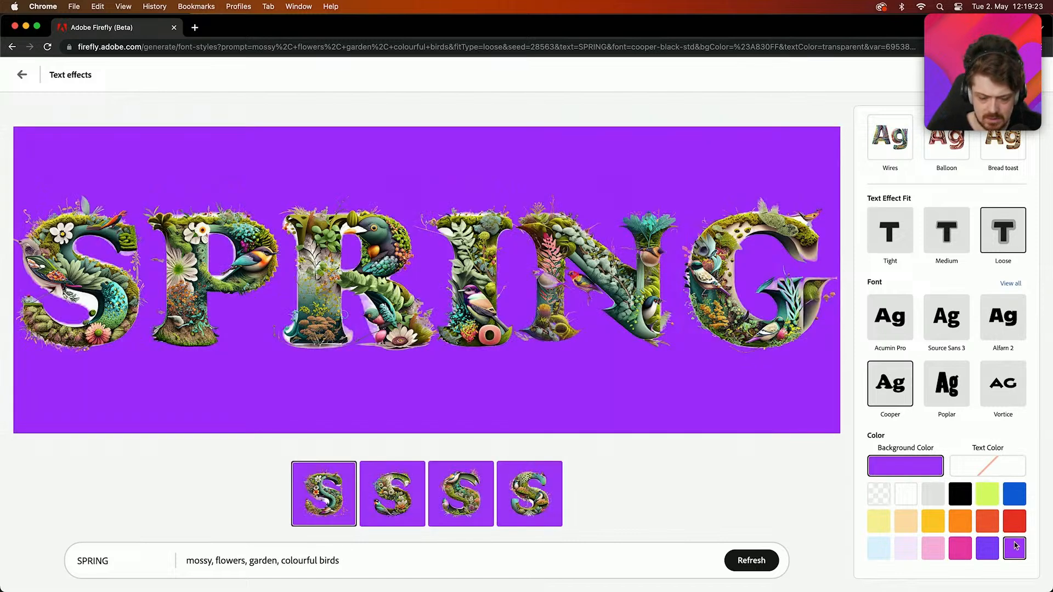
{"action": "left_click", "coordinate": [987, 551]}
{"action": "left_click", "coordinate": [959, 549]}
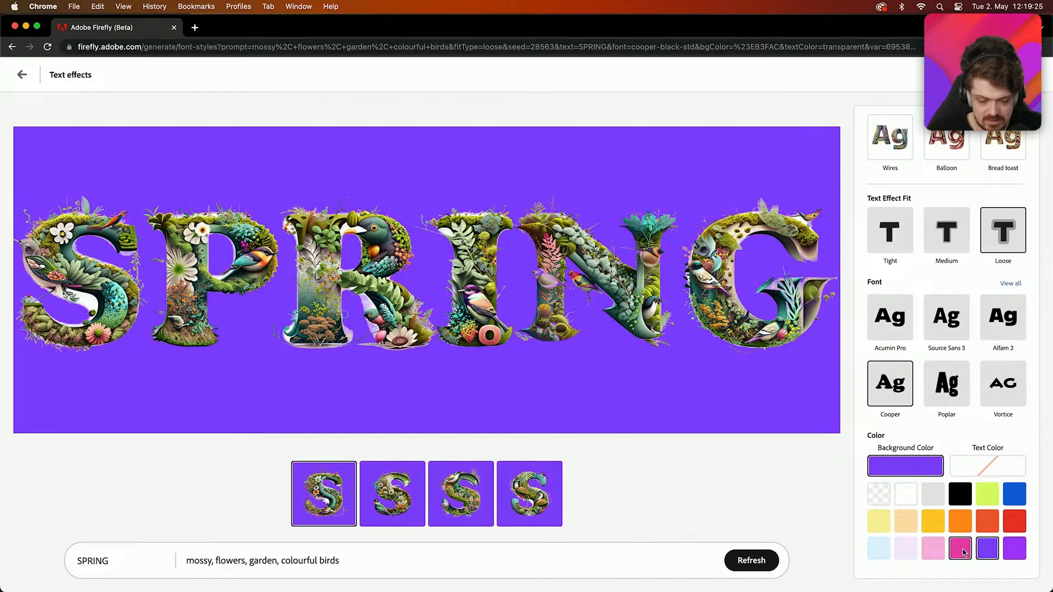
{"action": "left_click", "coordinate": [930, 549]}
{"action": "left_click", "coordinate": [906, 548]}
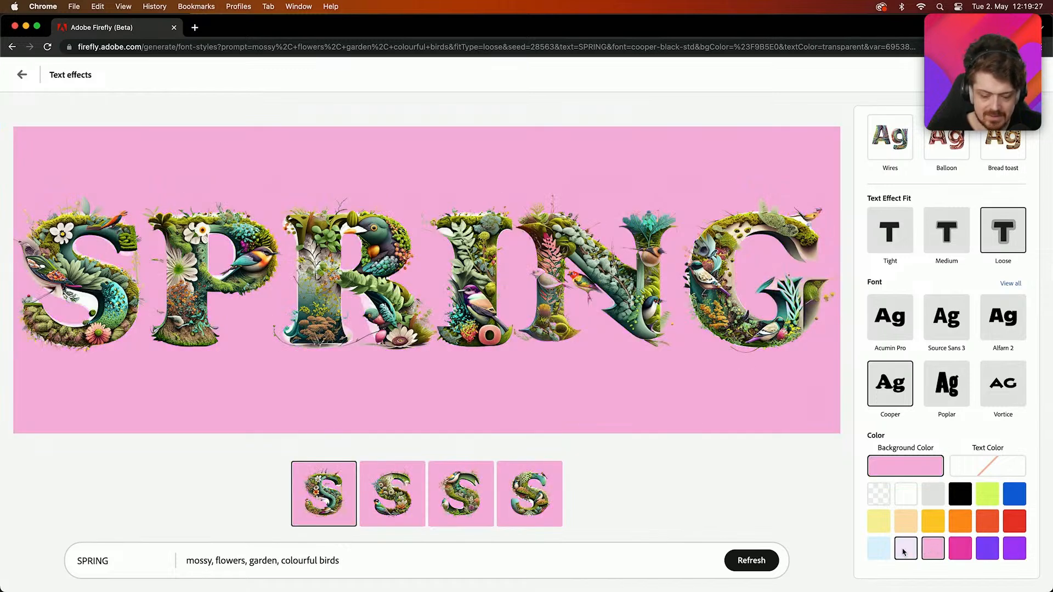
{"action": "left_click", "coordinate": [880, 549]}
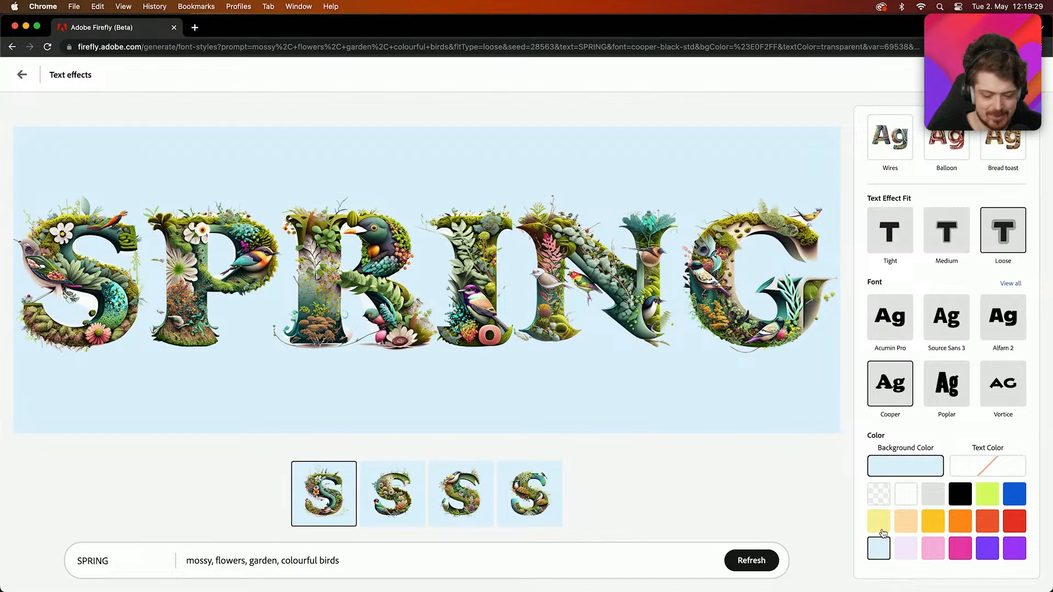
{"action": "left_click", "coordinate": [1016, 527]}
{"action": "left_click", "coordinate": [991, 526]}
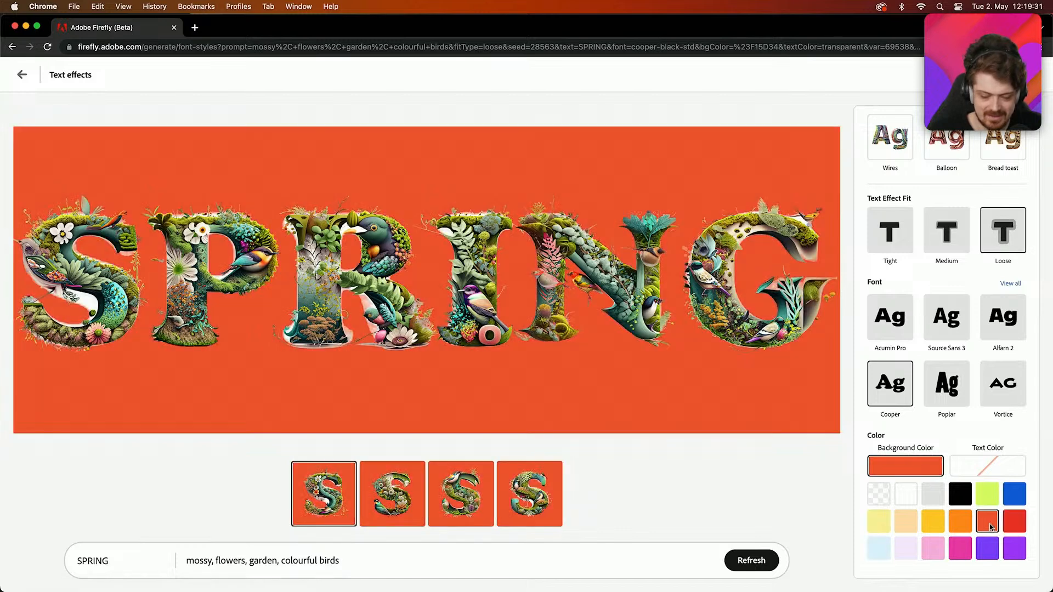
{"action": "left_click", "coordinate": [964, 526]}
{"action": "left_click", "coordinate": [938, 522]}
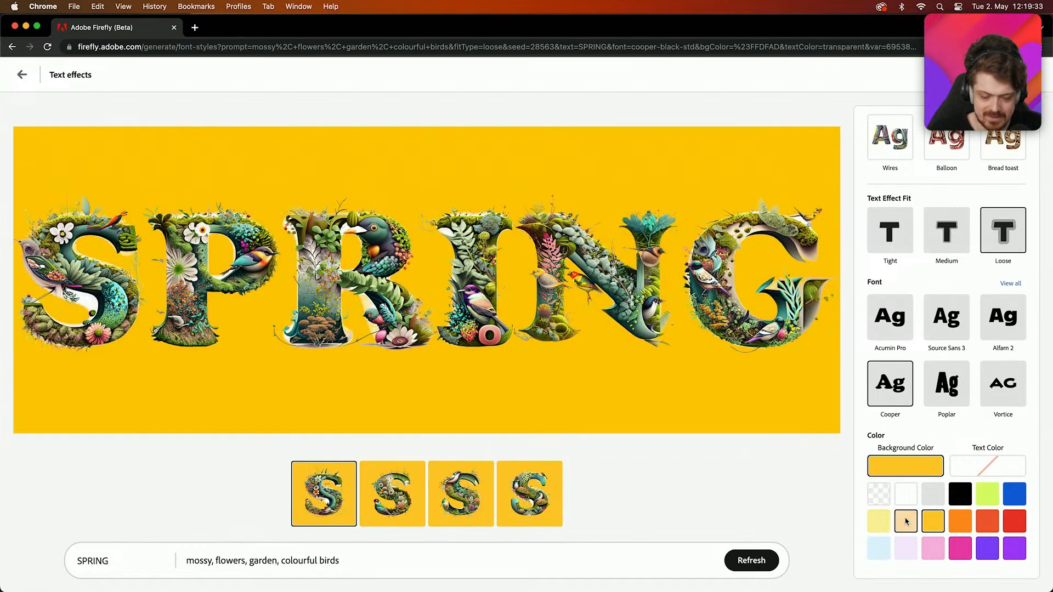
{"action": "left_click", "coordinate": [906, 521]}
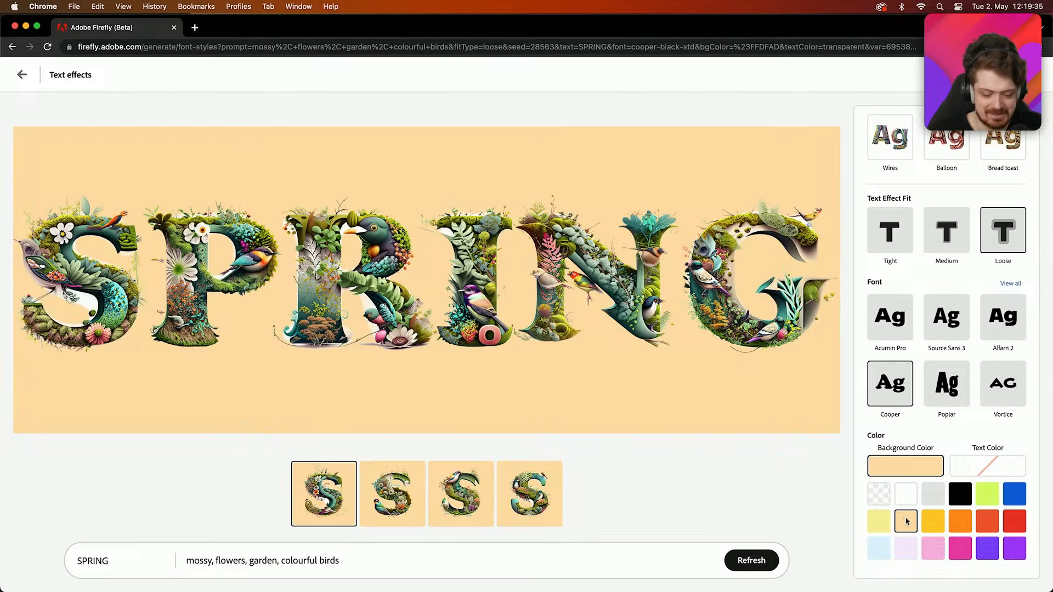
{"action": "left_click", "coordinate": [934, 496]}
{"action": "left_click", "coordinate": [969, 499]}
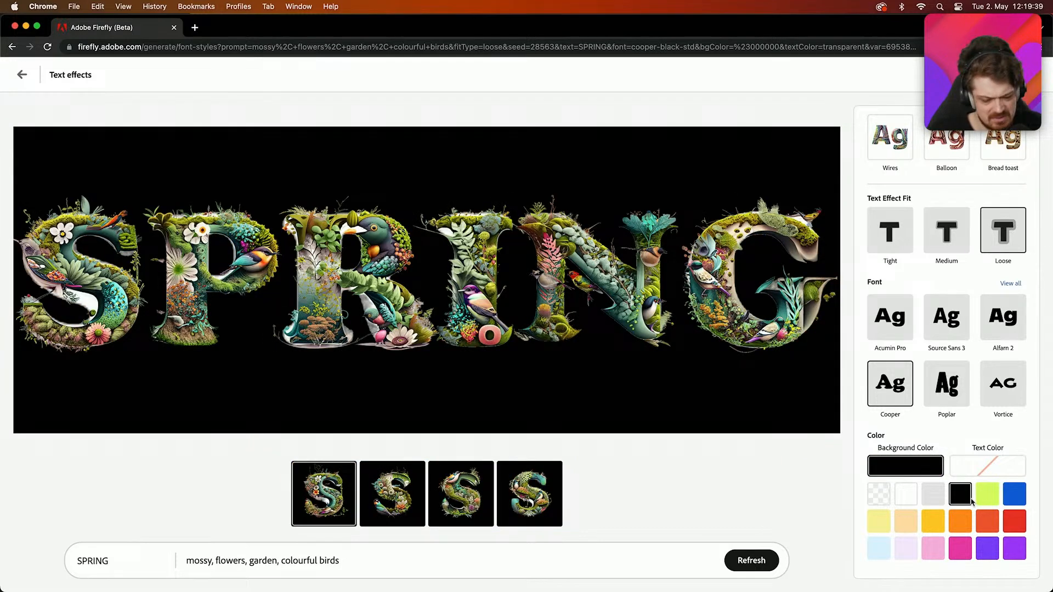
{"action": "left_click", "coordinate": [987, 495]}
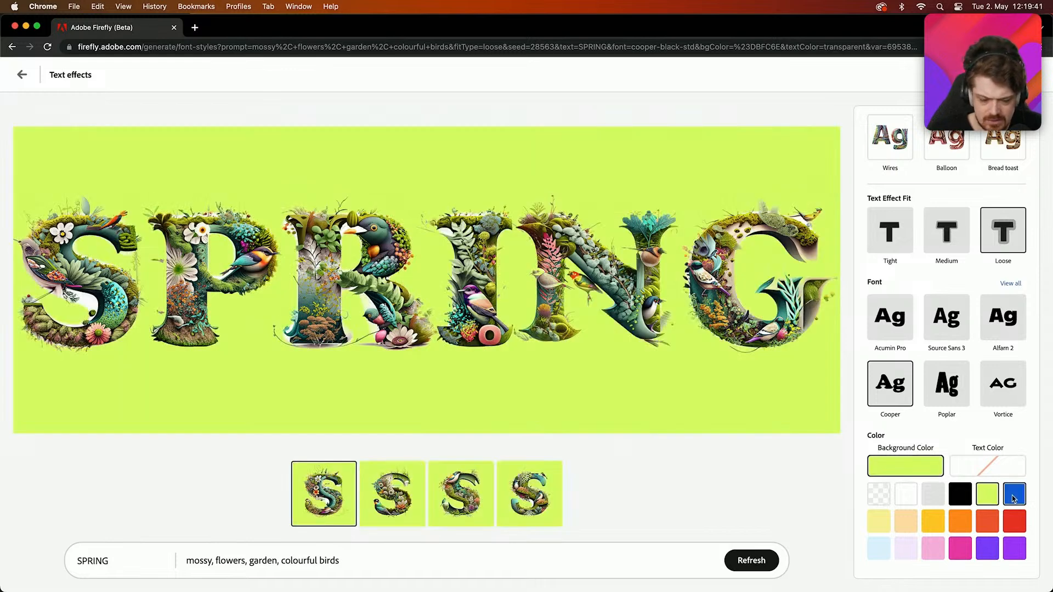
{"action": "left_click", "coordinate": [1013, 498]}
- Set the background colour behind the SPRING lettering to light peach and download the image
{"action": "left_click", "coordinate": [905, 521]}
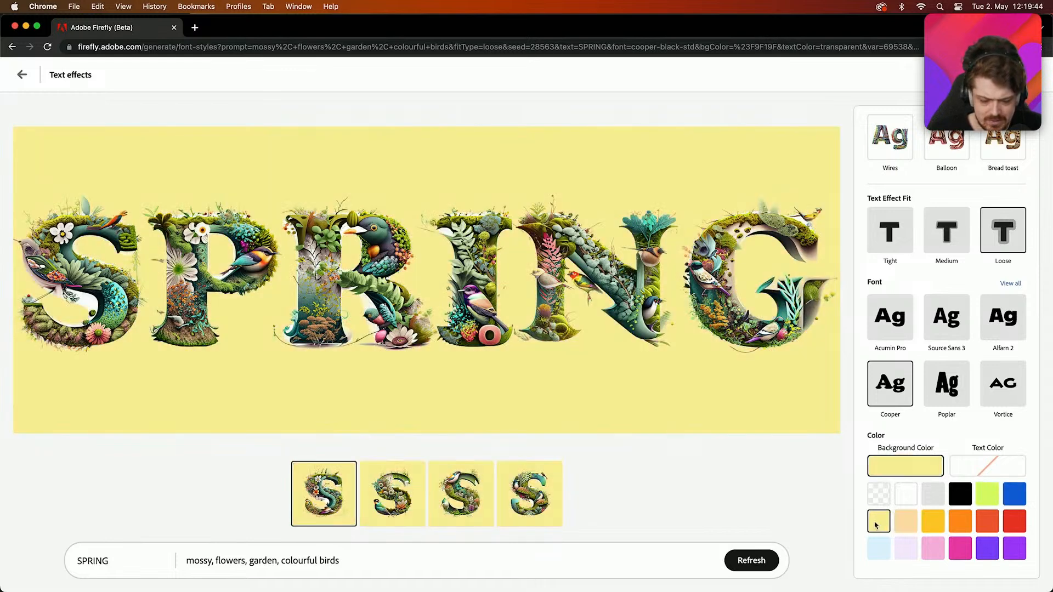
{"action": "left_click", "coordinate": [900, 525]}
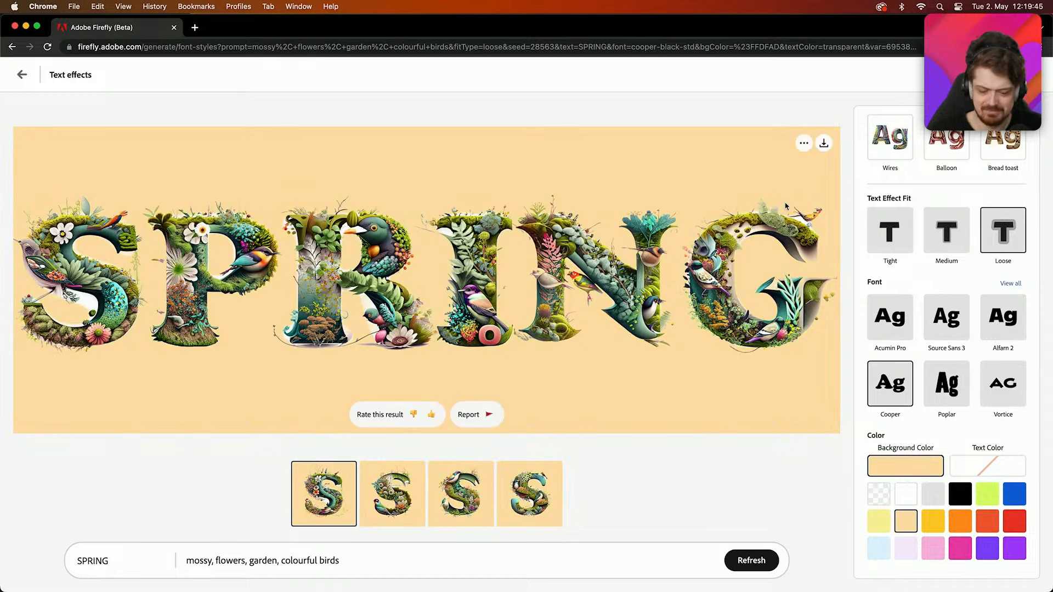
{"action": "left_click", "coordinate": [825, 143]}
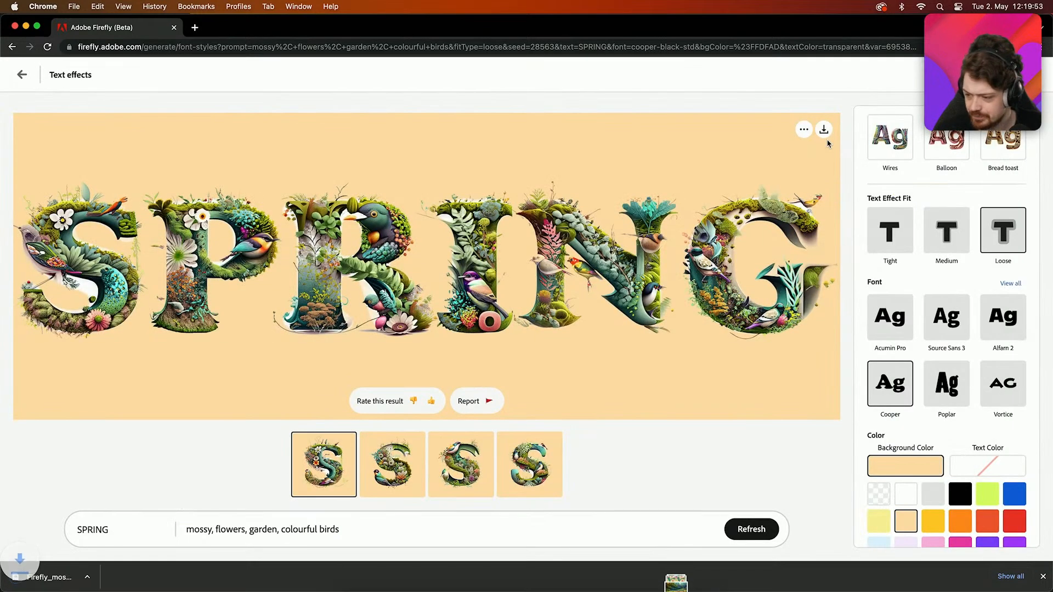
- Try to place the downloaded SPRING image in the Photoshop layout while the landscape frame's layer is selected
{"action": "left_click_drag", "start_coordinate": [62, 579], "coordinate": [371, 319]}
{"action": "key", "text": "super+Tab"}
{"action": "key", "text": "cmd+z"}
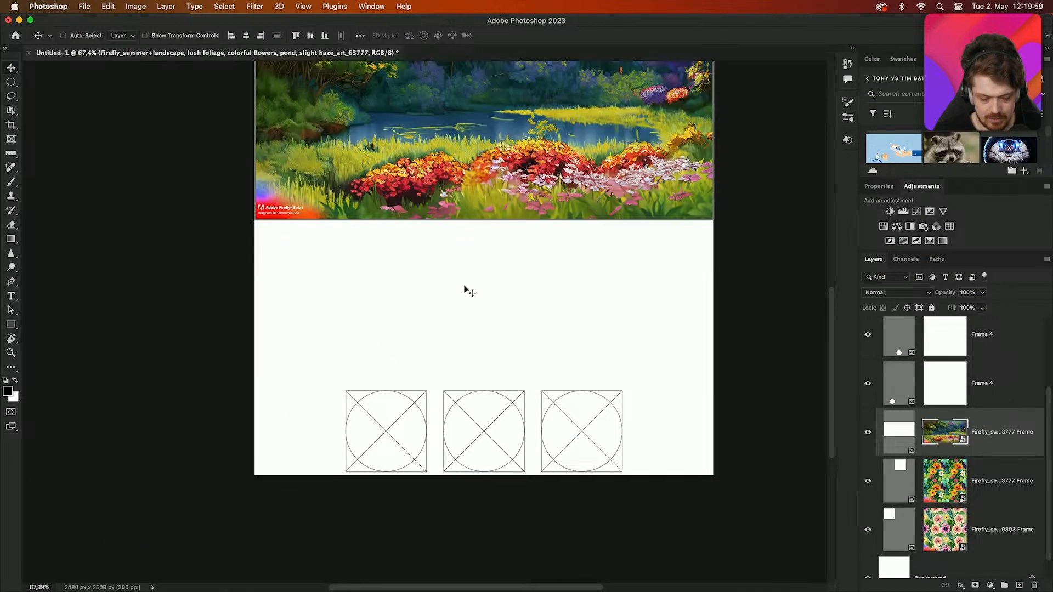
- Select the Background layer and place the downloaded SPRING image from the desktop into the Photoshop layout above it
{"action": "scroll", "coordinate": [1005, 358], "scroll_direction": "up", "scroll_amount": 3}
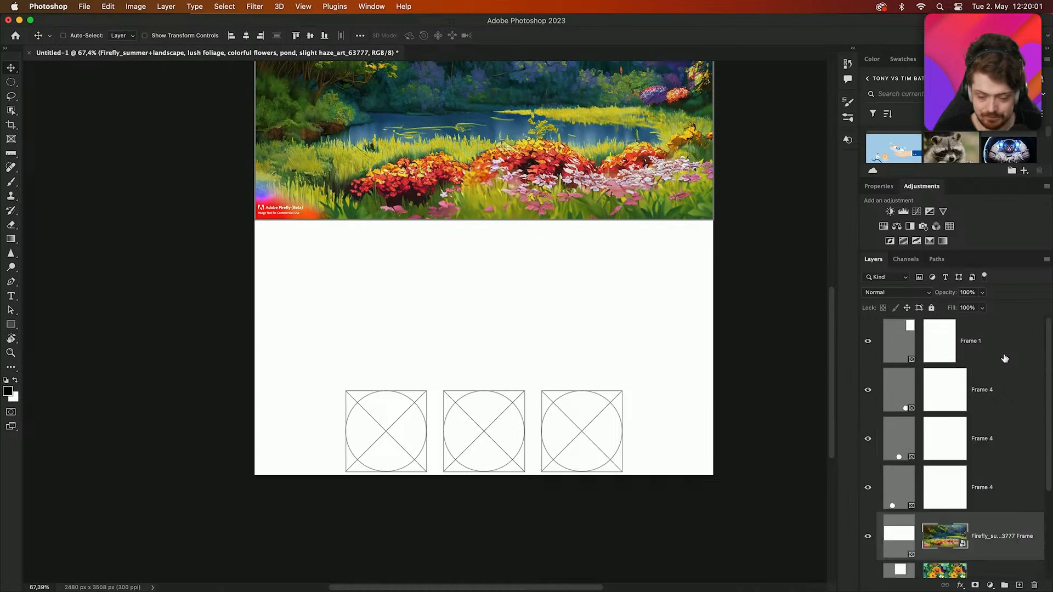
{"action": "scroll", "coordinate": [1018, 534], "scroll_direction": "down", "scroll_amount": 4}
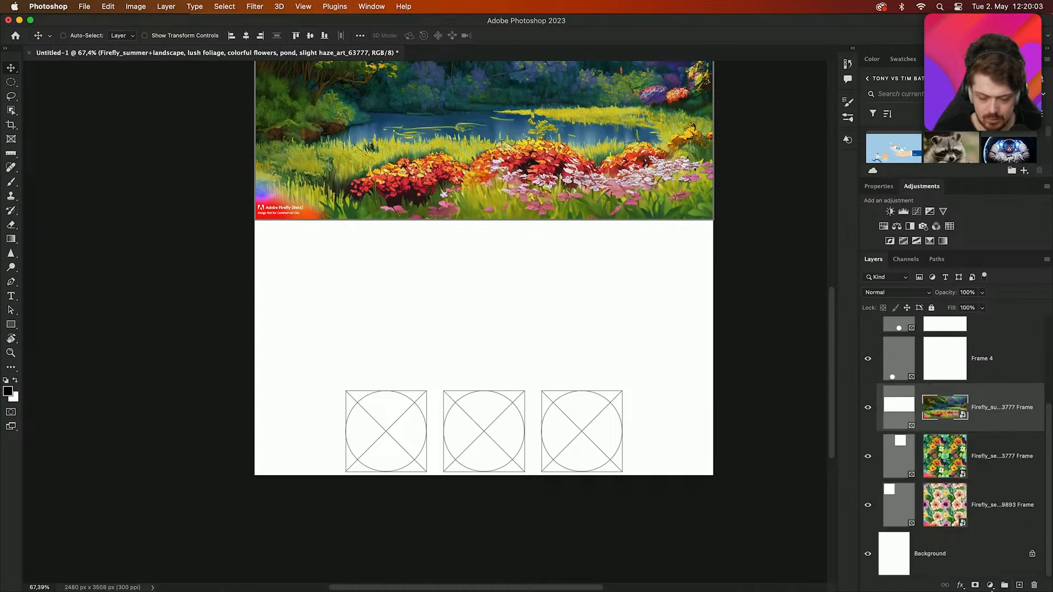
{"action": "left_click", "coordinate": [982, 555]}
{"action": "key", "text": "super+Tab"}
{"action": "left_click_drag", "start_coordinate": [95, 588], "coordinate": [332, 361]}
{"action": "key", "text": "super+Tab"}
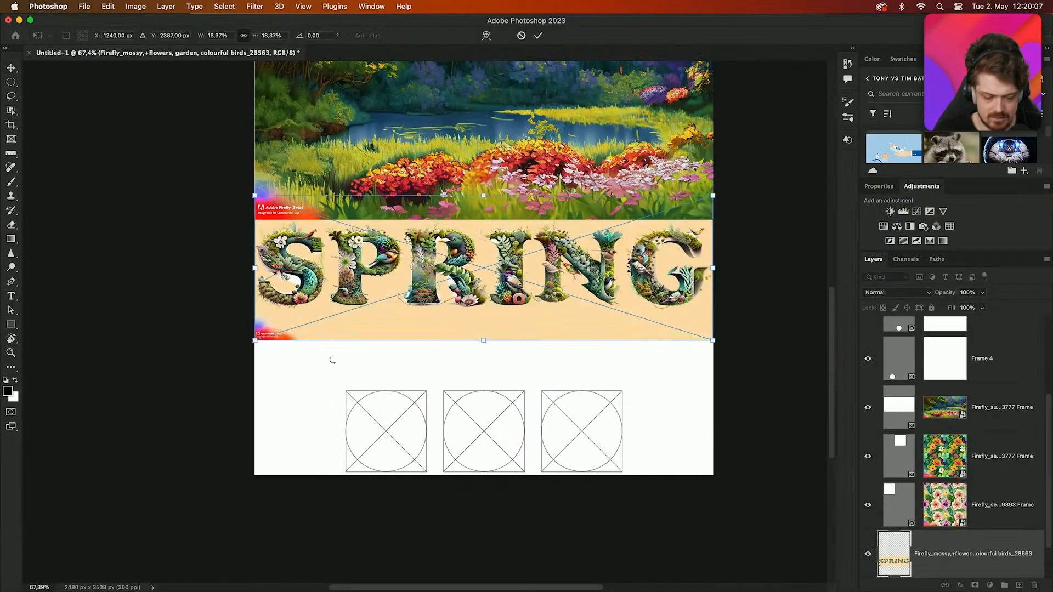
- Position the SPRING image across the page below the landscape, its upper edge tucked behind it, at about Y 2414 px, and commit the placement
{"action": "left_click_drag", "start_coordinate": [447, 305], "coordinate": [444, 327]}
{"action": "scroll", "coordinate": [443, 327], "scroll_direction": "up", "scroll_amount": 3}
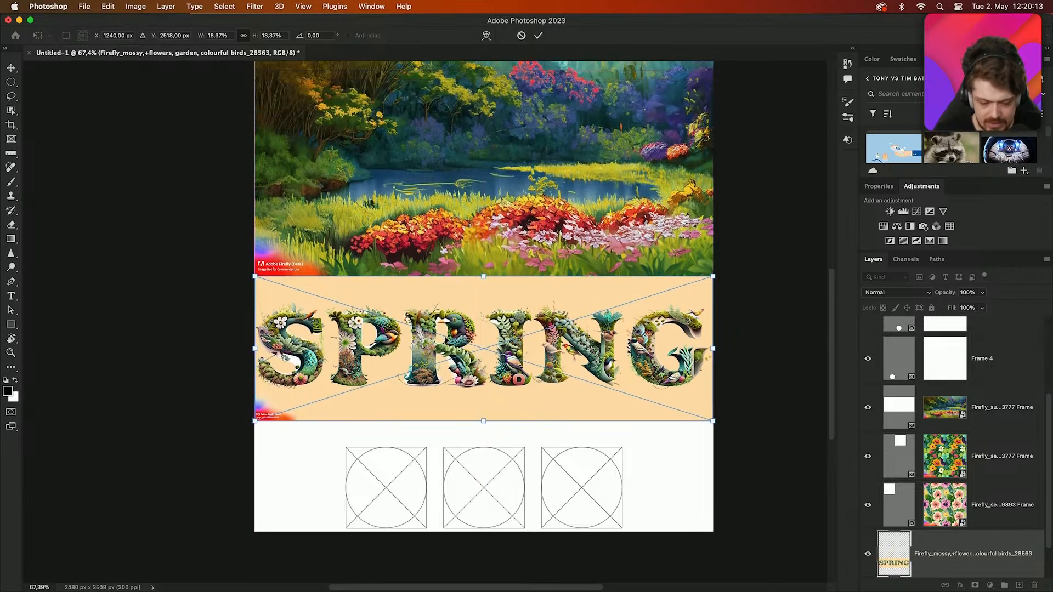
{"action": "left_click_drag", "start_coordinate": [492, 379], "coordinate": [492, 359]}
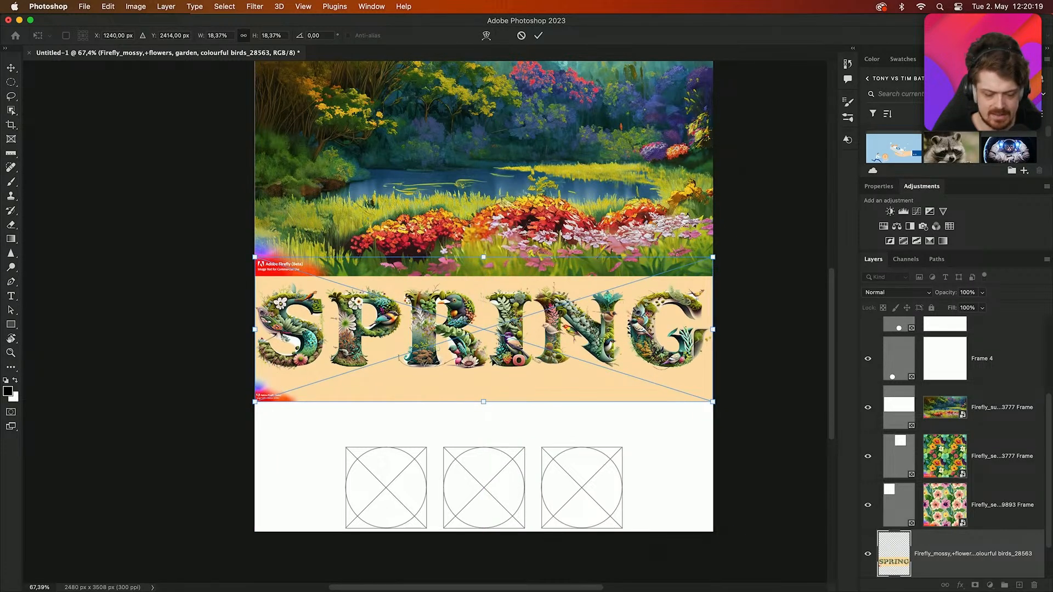
{"action": "key", "text": "Return"}
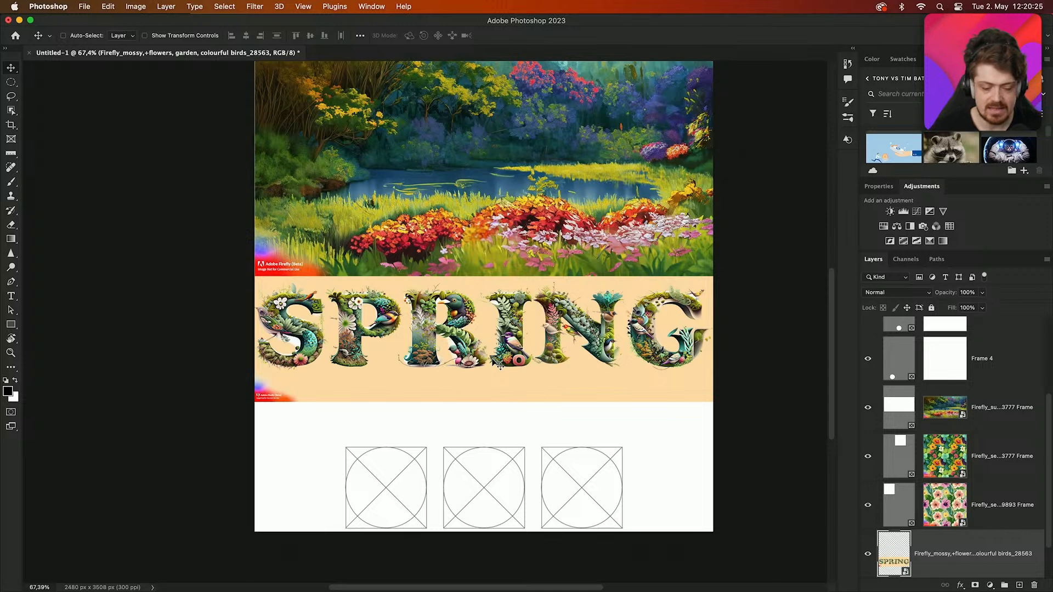
{"action": "scroll", "coordinate": [499, 366], "scroll_direction": "up", "scroll_amount": 5}
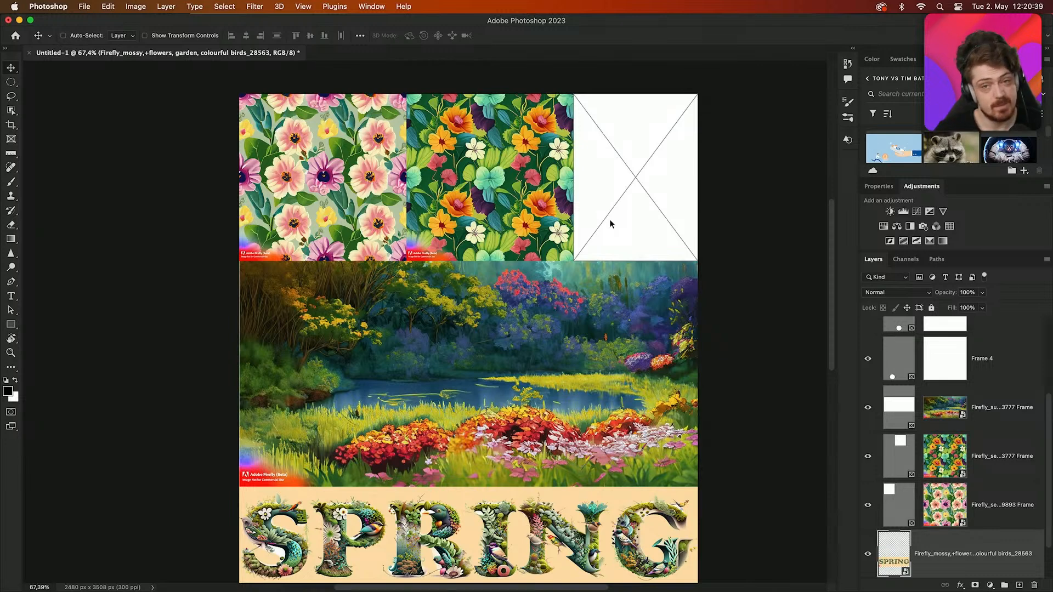
{"action": "scroll", "coordinate": [610, 219], "scroll_direction": "down", "scroll_amount": 8}
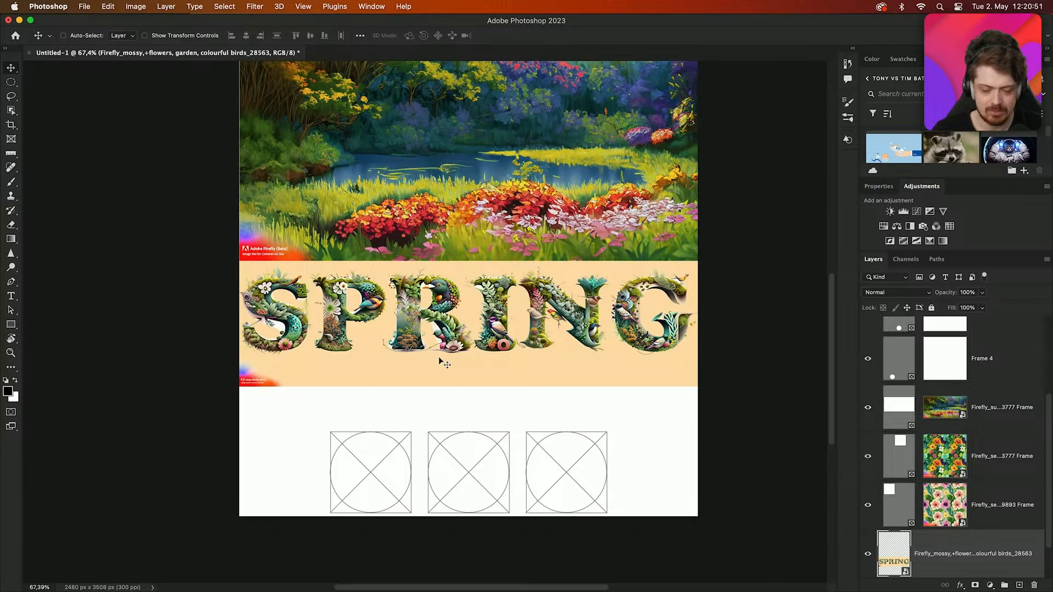
{"action": "right_click", "coordinate": [436, 144]}
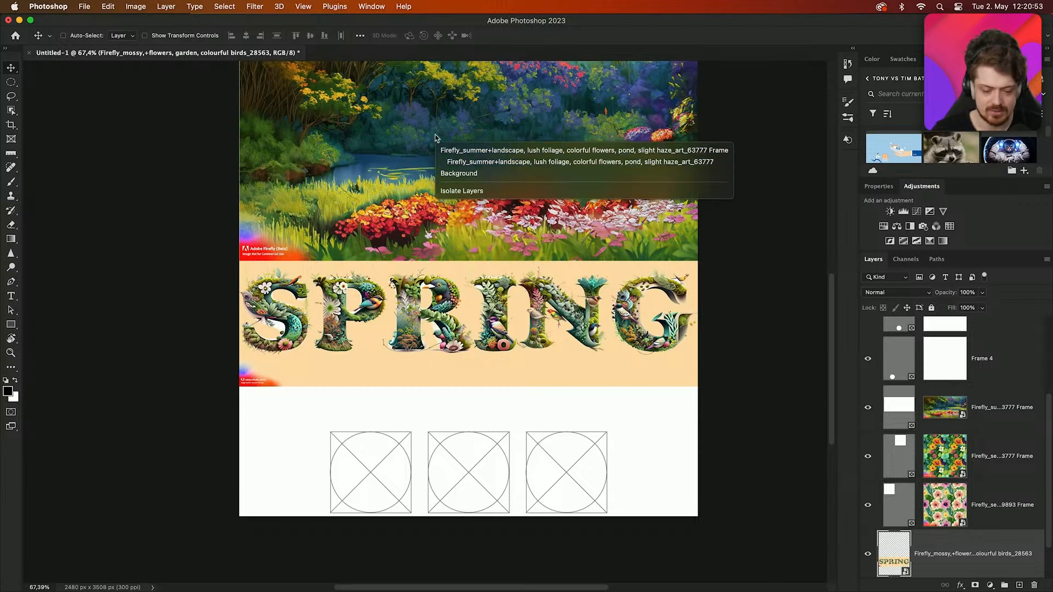
{"action": "left_click", "coordinate": [143, 179]}
- Switch to the blank Illustrator document and draw a circle about 34.5 mm across near the artboard's upper-left corner, with a copy beside it
{"action": "key", "text": "ctrl+Up"}
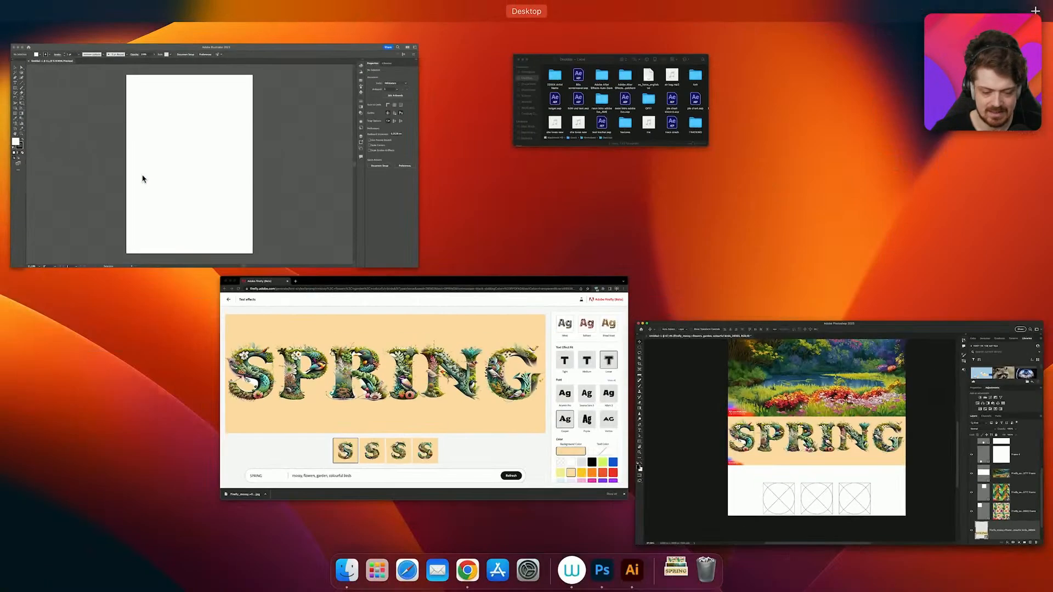
{"action": "left_click", "coordinate": [167, 166]}
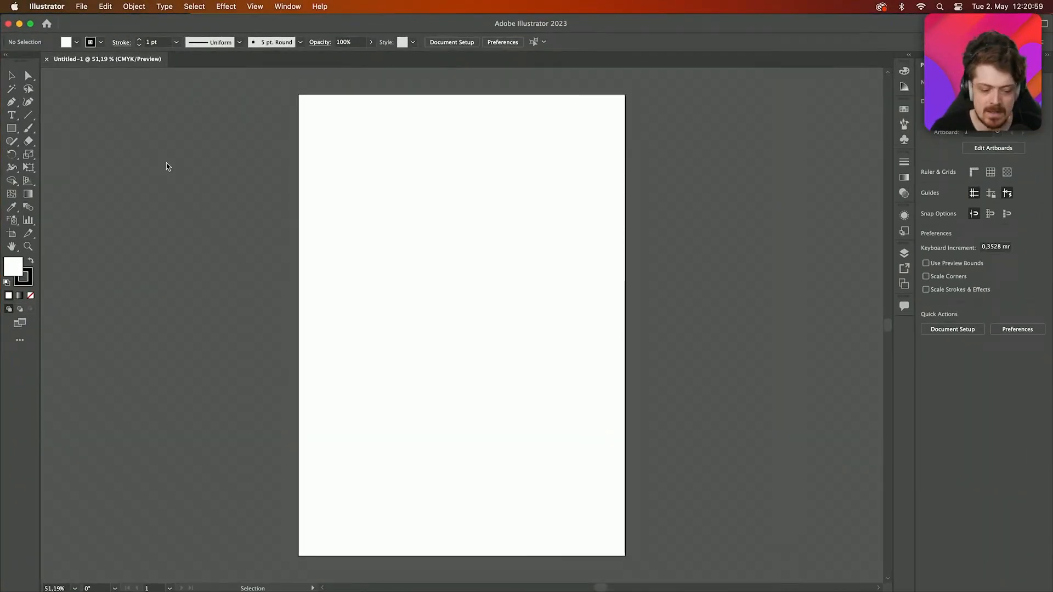
{"action": "left_click", "coordinate": [13, 130]}
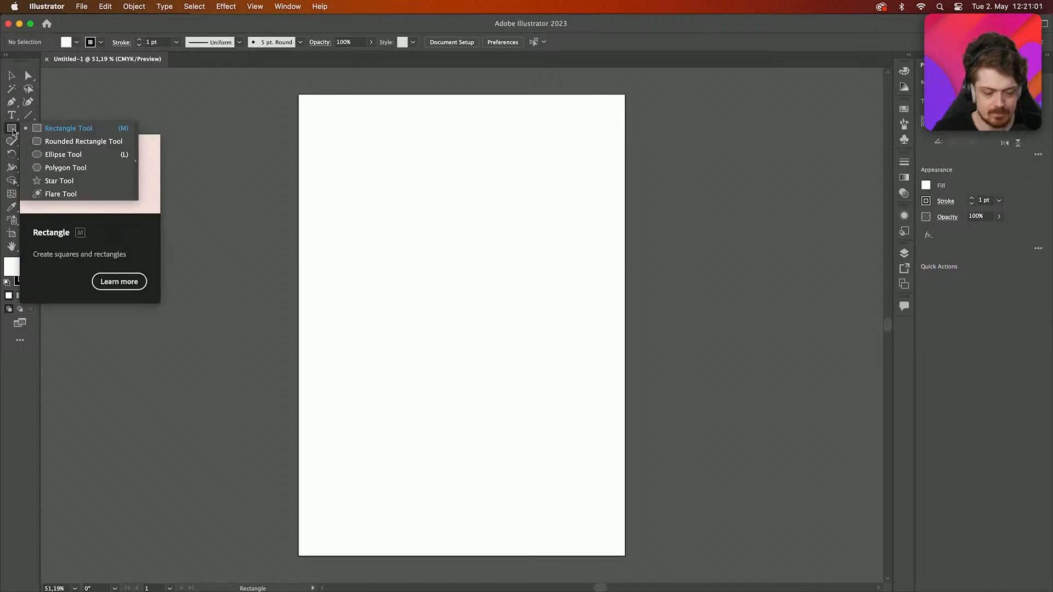
{"action": "left_click", "coordinate": [52, 156]}
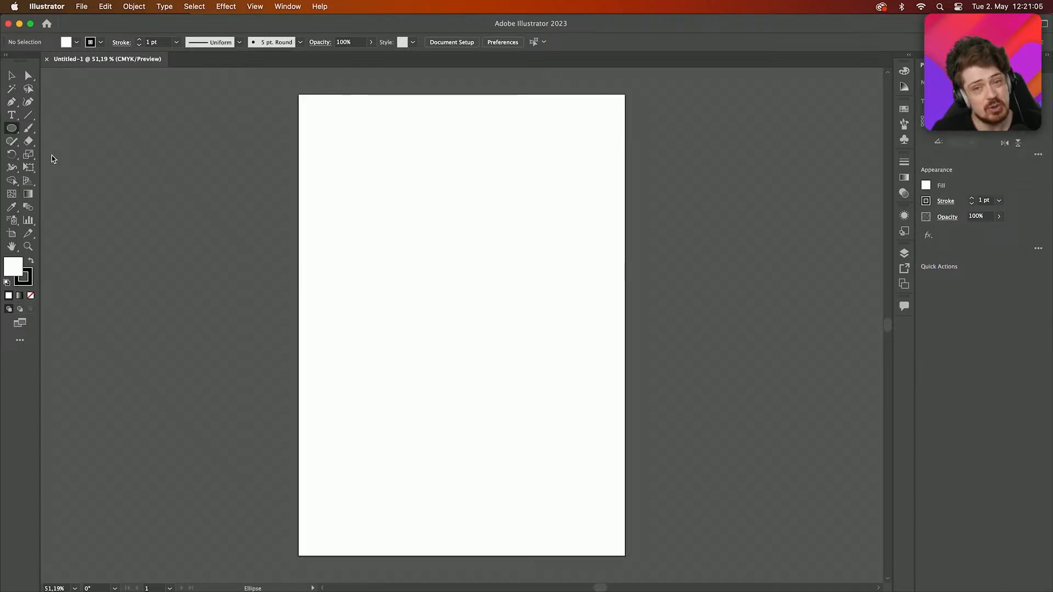
{"action": "scroll", "coordinate": [312, 113], "scroll_direction": "up", "scroll_amount": 5}
{"action": "scroll", "coordinate": [316, 116], "scroll_direction": "down", "scroll_amount": 1}
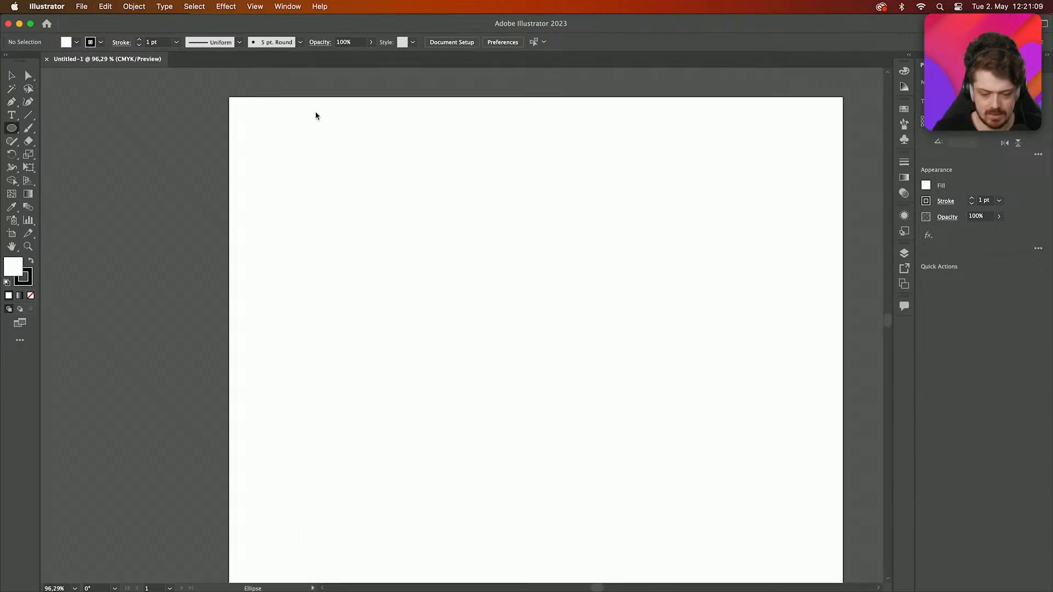
{"action": "left_click_drag", "start_coordinate": [213, 125], "coordinate": [388, 195]}
{"action": "key", "text": "v"}
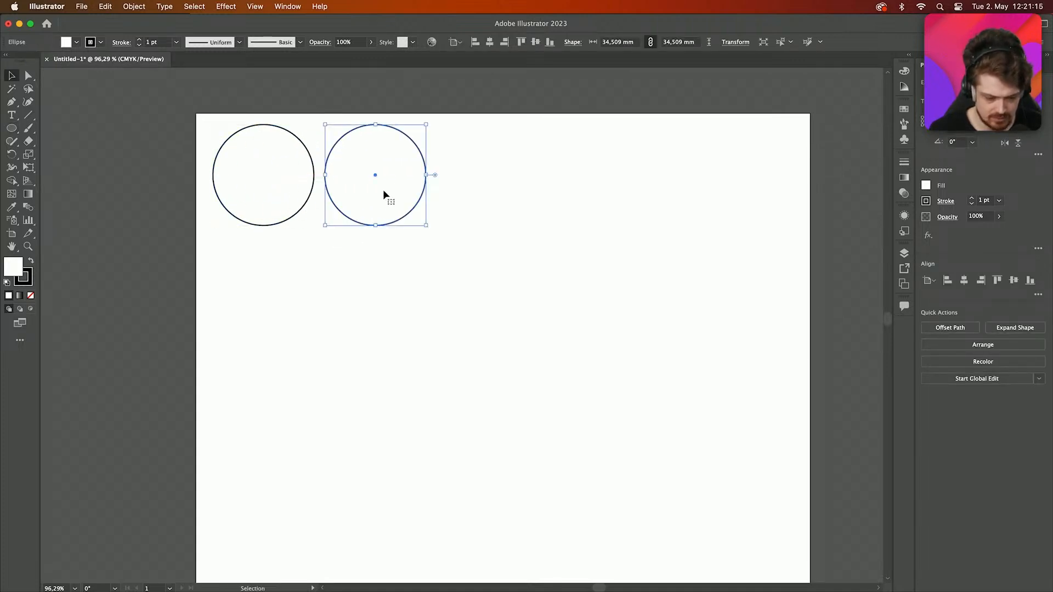
- Duplicate the pair of circles to the right and add one more copy to complete a horizontal row of five
{"action": "left_click", "coordinate": [241, 151], "text": "shift"}
{"action": "left_click", "coordinate": [246, 152], "text": "shift"}
{"action": "left_click_drag", "start_coordinate": [544, 247], "coordinate": [476, 165]}
{"action": "left_click", "coordinate": [675, 283]}
{"action": "left_click_drag", "start_coordinate": [601, 183], "coordinate": [696, 181]}
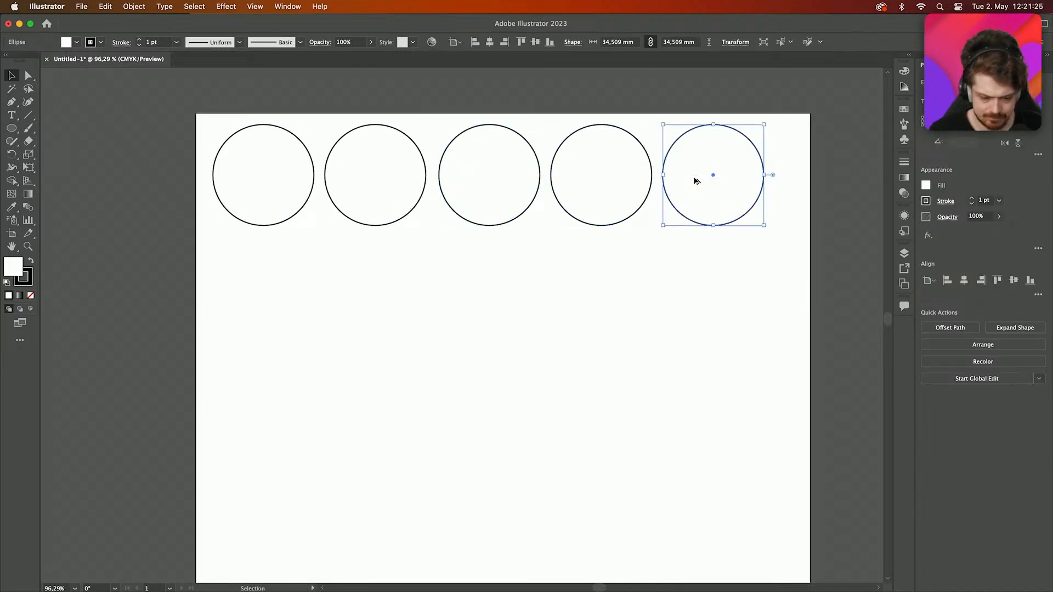
- Select all five circles and distribute the horizontal spacing between them evenly
{"action": "left_click_drag", "start_coordinate": [741, 271], "coordinate": [218, 141]}
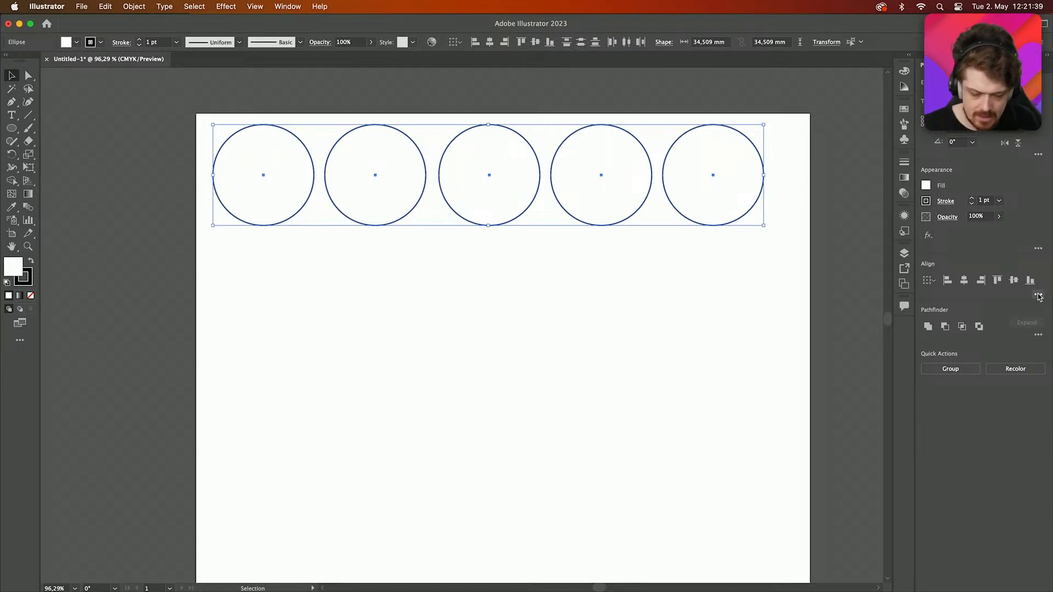
{"action": "left_click", "coordinate": [1038, 249]}
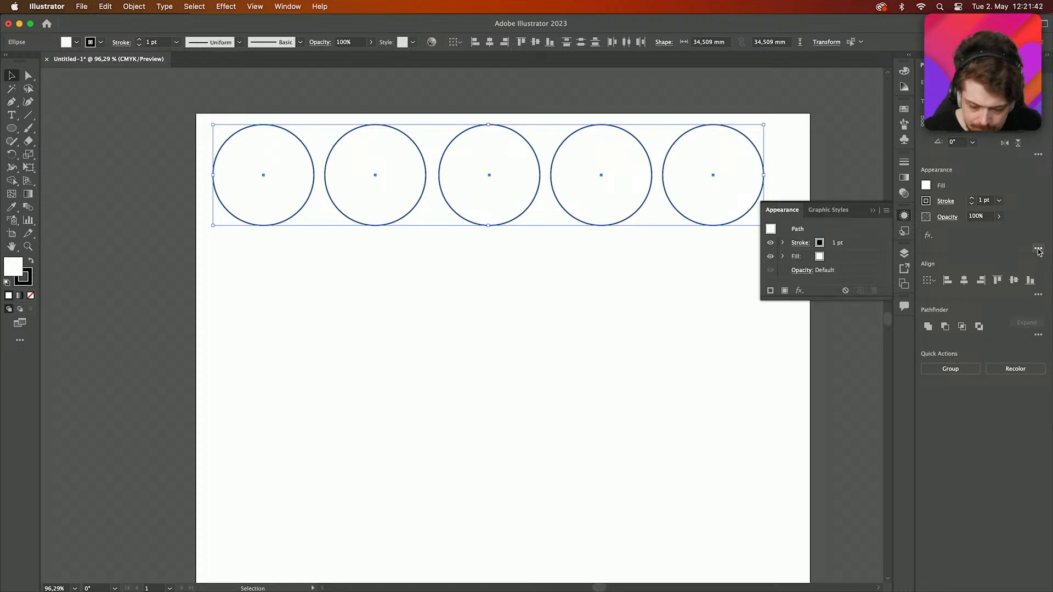
{"action": "left_click", "coordinate": [1038, 298]}
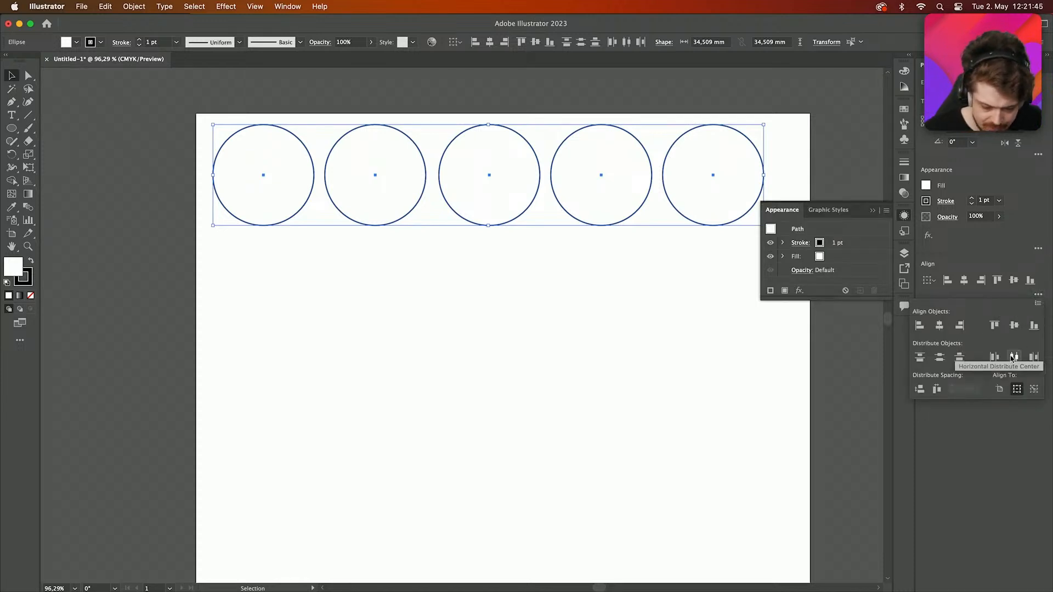
{"action": "left_click", "coordinate": [935, 391]}
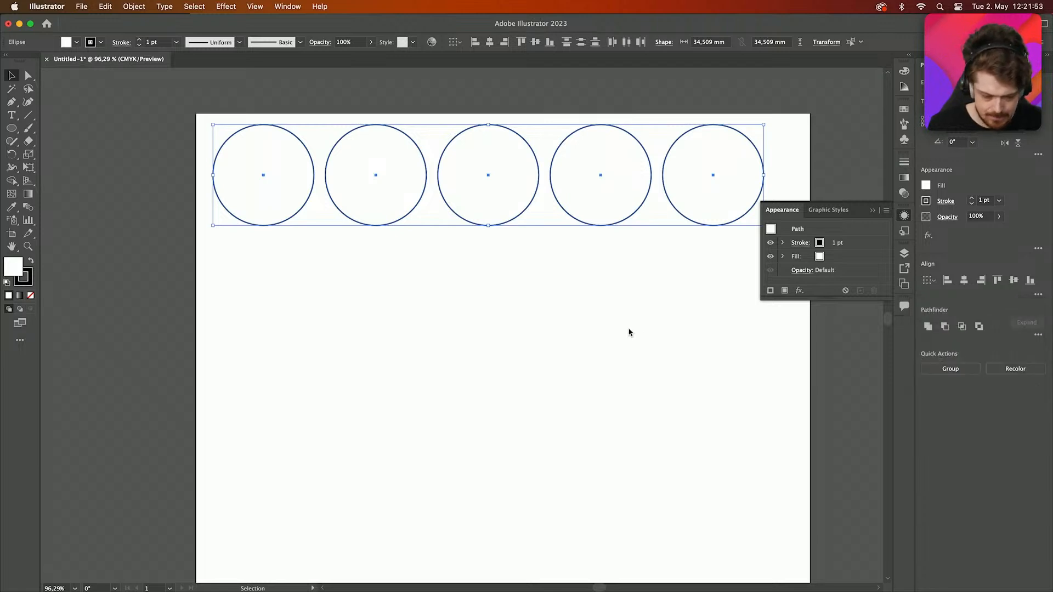
{"action": "left_click", "coordinate": [874, 211]}
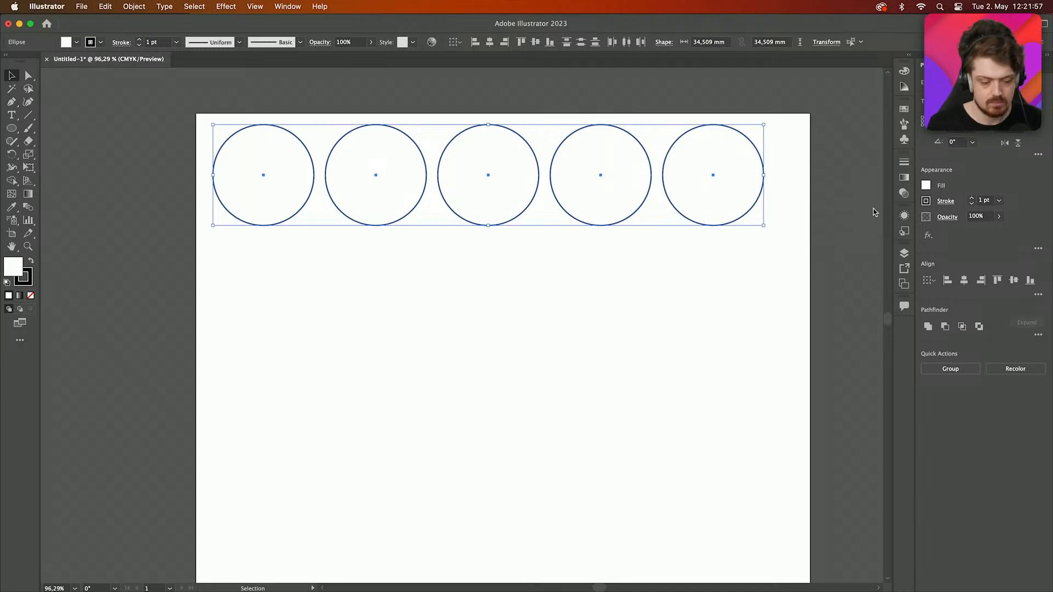
- Fill the first circle with red, and replace that fill with the pink #EA49B1 mixed in the colour picker
{"action": "left_click", "coordinate": [197, 225]}
{"action": "left_click", "coordinate": [268, 192]}
{"action": "left_click", "coordinate": [71, 42]}
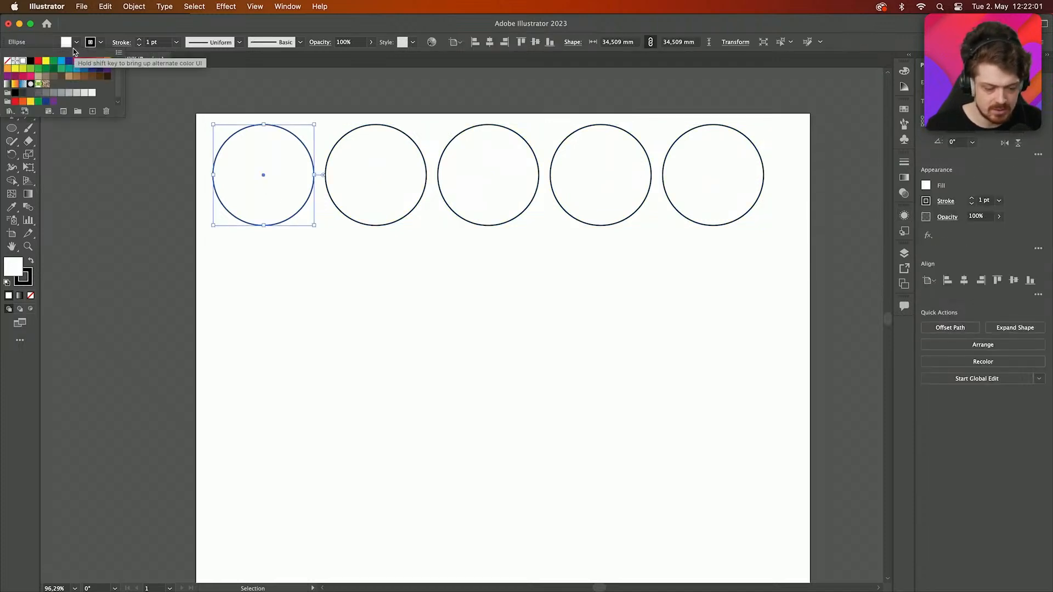
{"action": "left_click", "coordinate": [42, 62]}
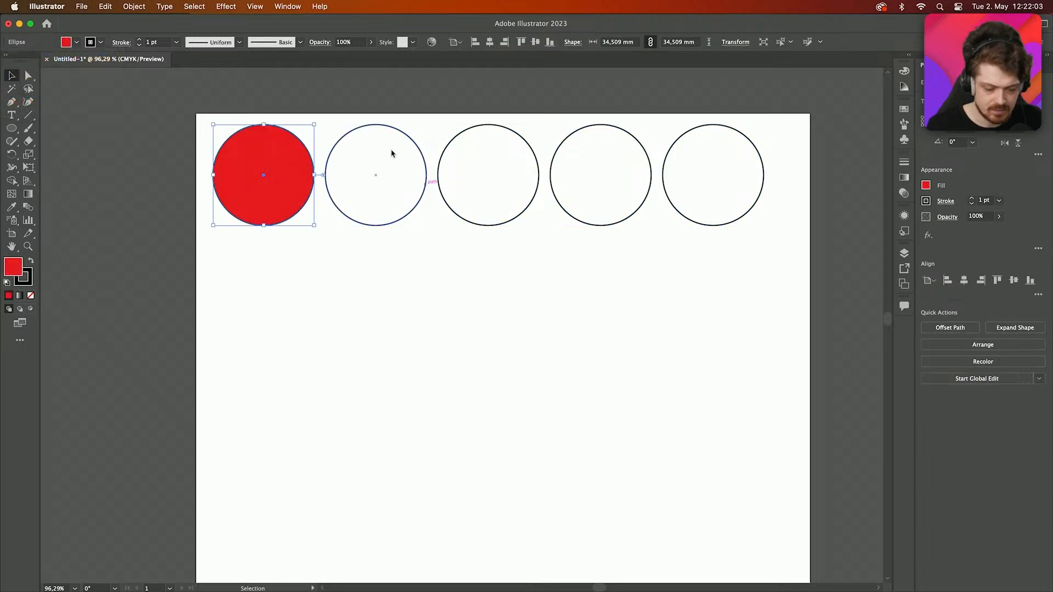
{"action": "left_click", "coordinate": [71, 42]}
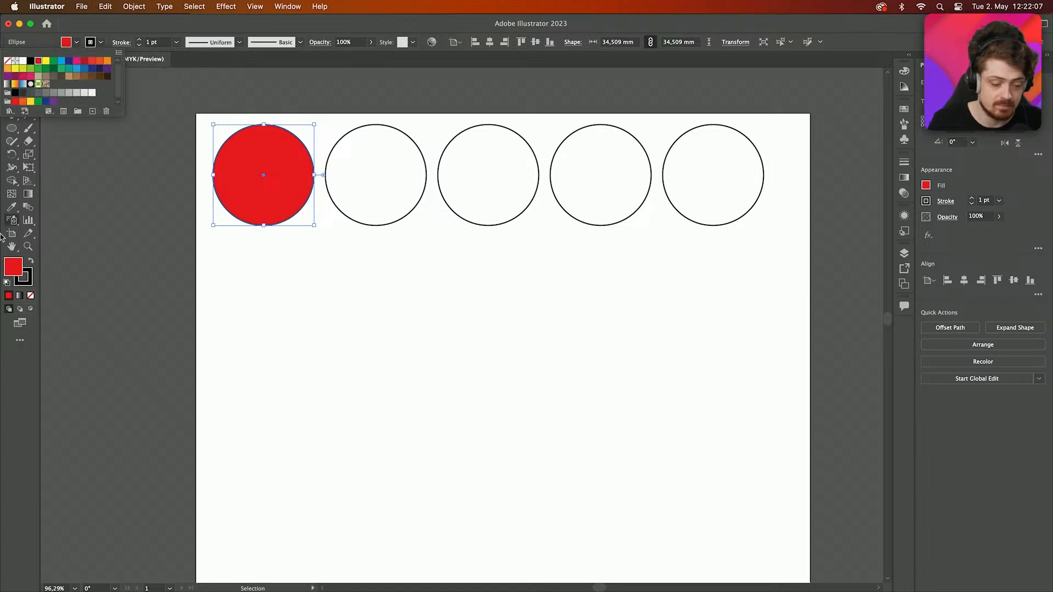
{"action": "left_click", "coordinate": [12, 267]}
{"action": "double_click", "coordinate": [12, 269]}
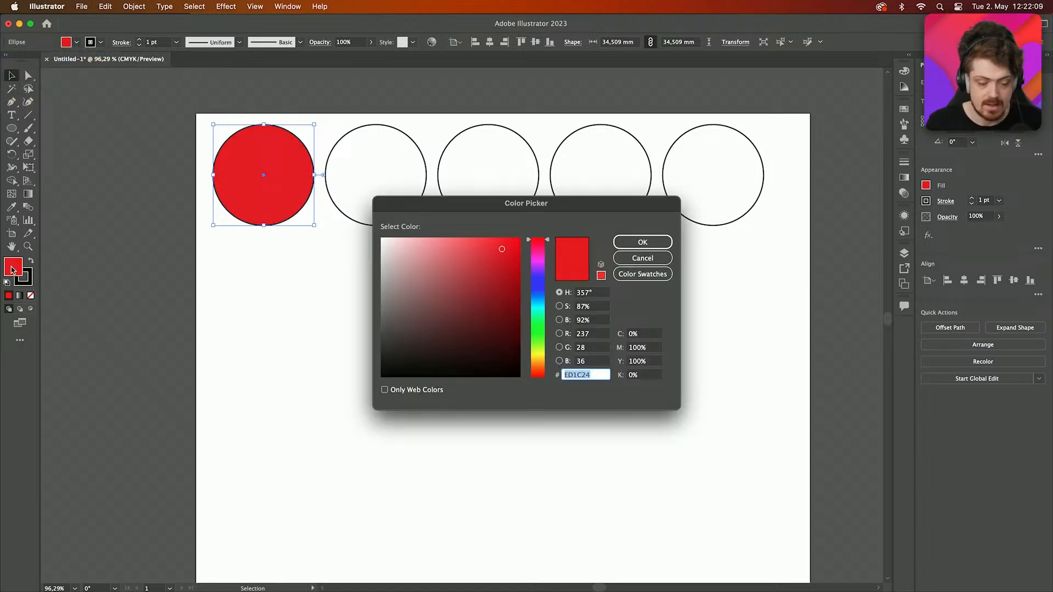
{"action": "mouse_move", "coordinate": [446, 272]}
{"action": "left_mouse_down"}
{"action": "mouse_move", "coordinate": [464, 235]}
{"action": "mouse_move", "coordinate": [477, 248]}
{"action": "left_mouse_up"}
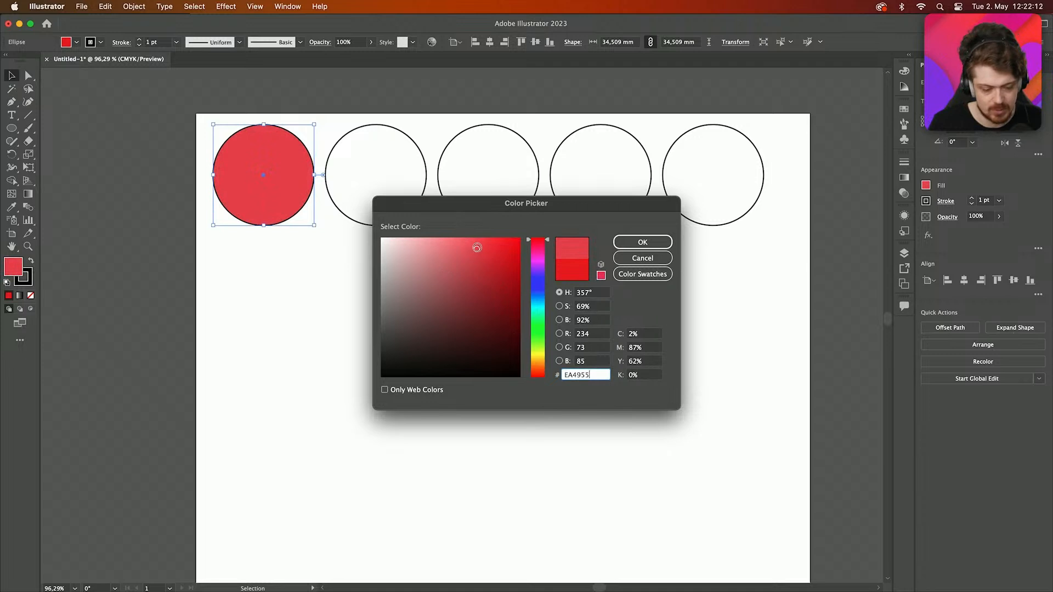
{"action": "left_click", "coordinate": [535, 258]}
{"action": "left_click_drag", "start_coordinate": [534, 257], "coordinate": [535, 252]}
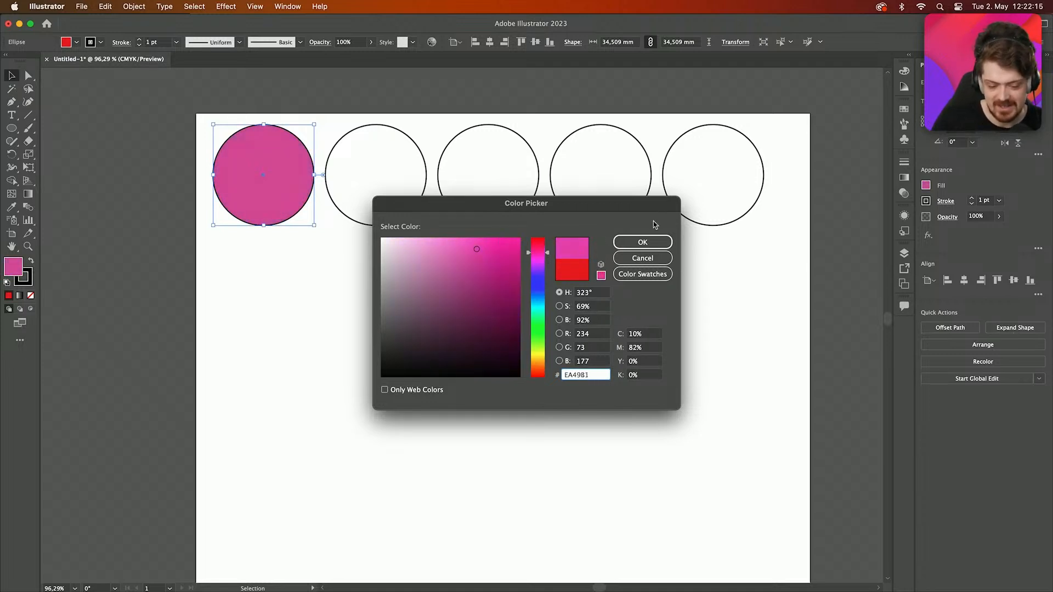
{"action": "left_click", "coordinate": [647, 242]}
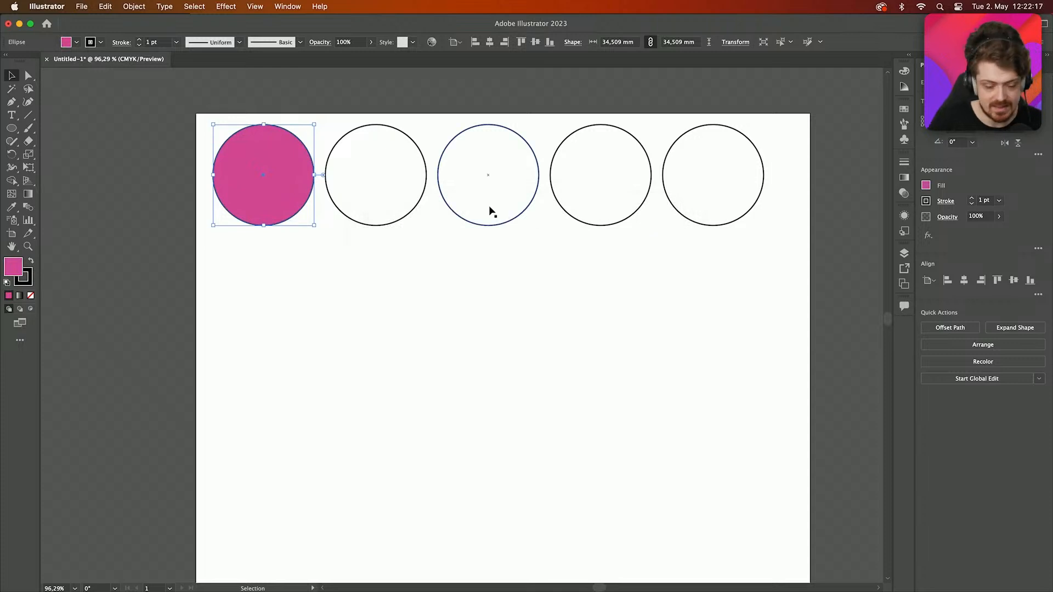
- Try yellow as the fill of the second circle, and settle on the green swatch instead
{"action": "left_click", "coordinate": [418, 191]}
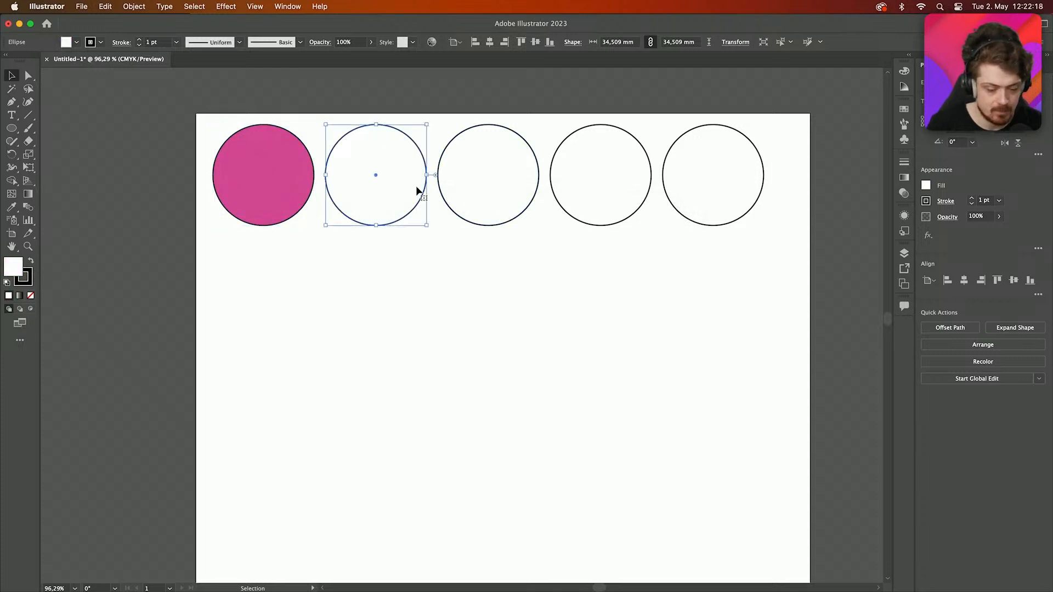
{"action": "left_click", "coordinate": [76, 42]}
{"action": "left_click", "coordinate": [46, 60]}
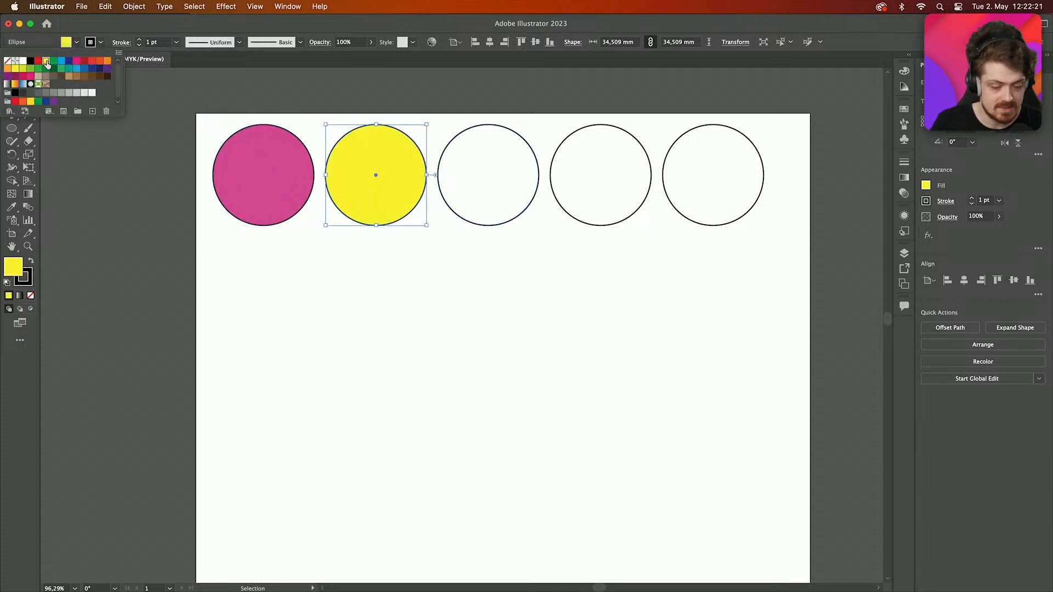
{"action": "left_click", "coordinate": [76, 42]}
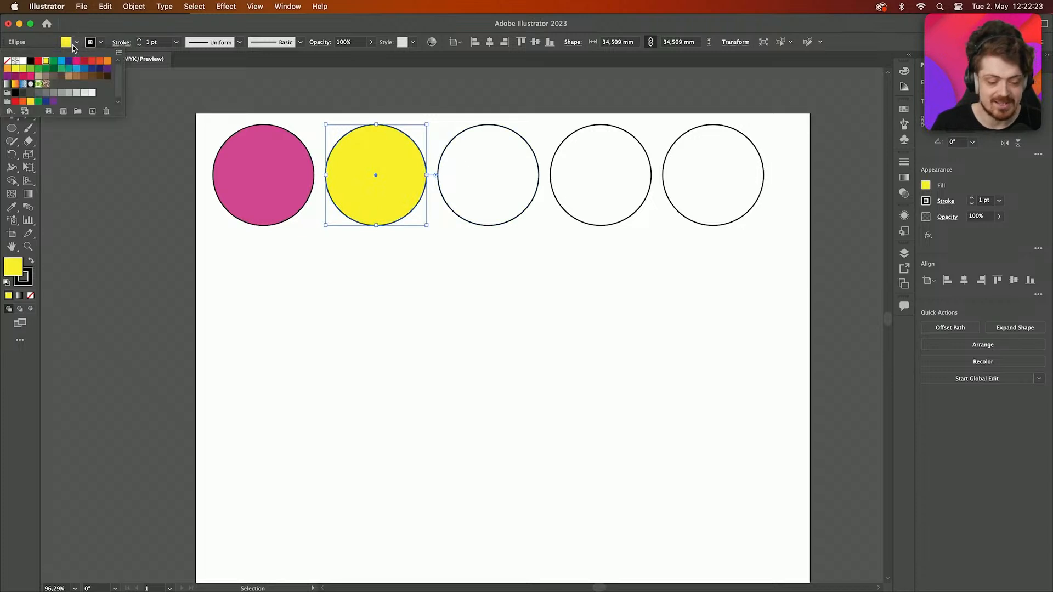
{"action": "left_click", "coordinate": [52, 62]}
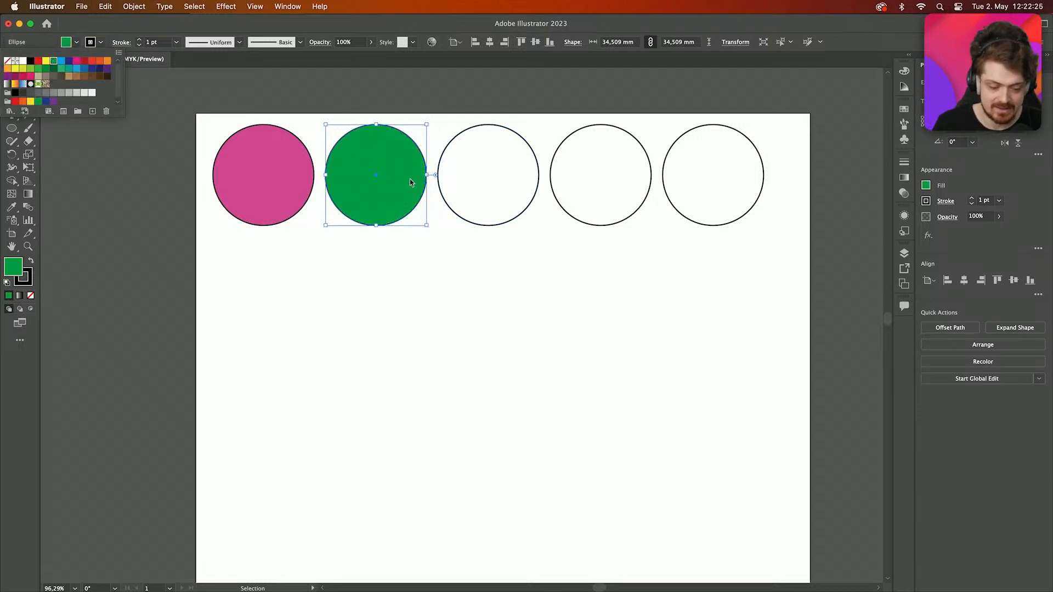
- Fill the third circle in the row with the yellow swatch
{"action": "left_click", "coordinate": [522, 192]}
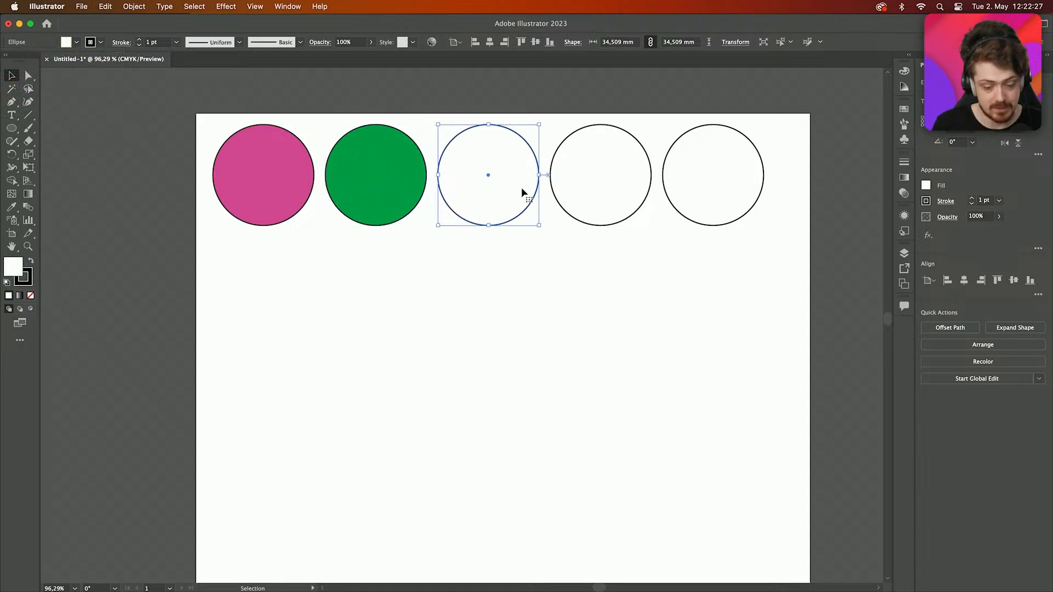
{"action": "left_click", "coordinate": [76, 42]}
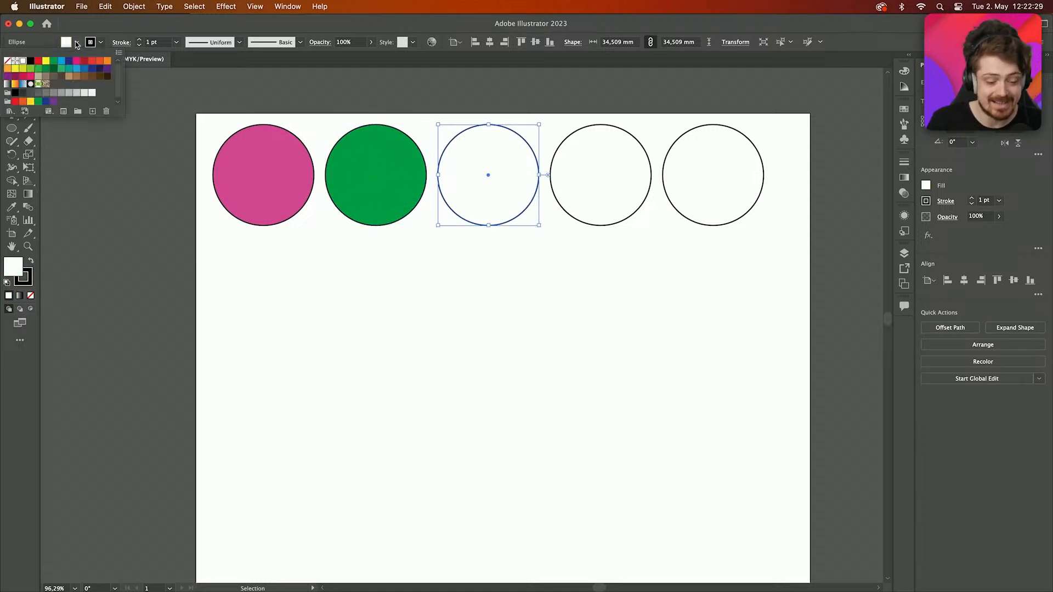
{"action": "left_click", "coordinate": [45, 63]}
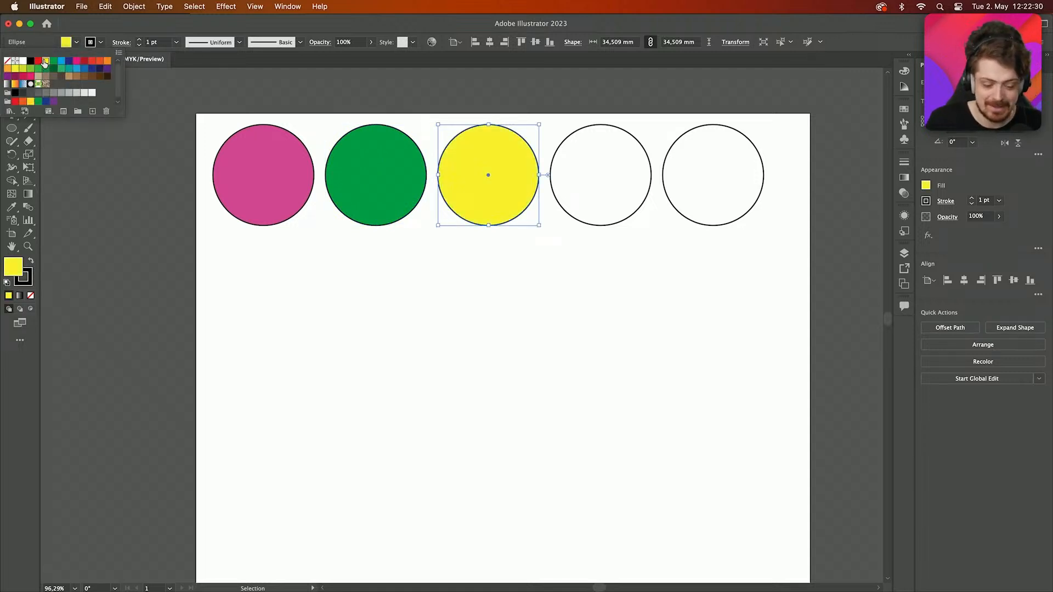
- Fill the fourth circle in the row with the dark red swatch
{"action": "left_click", "coordinate": [629, 200]}
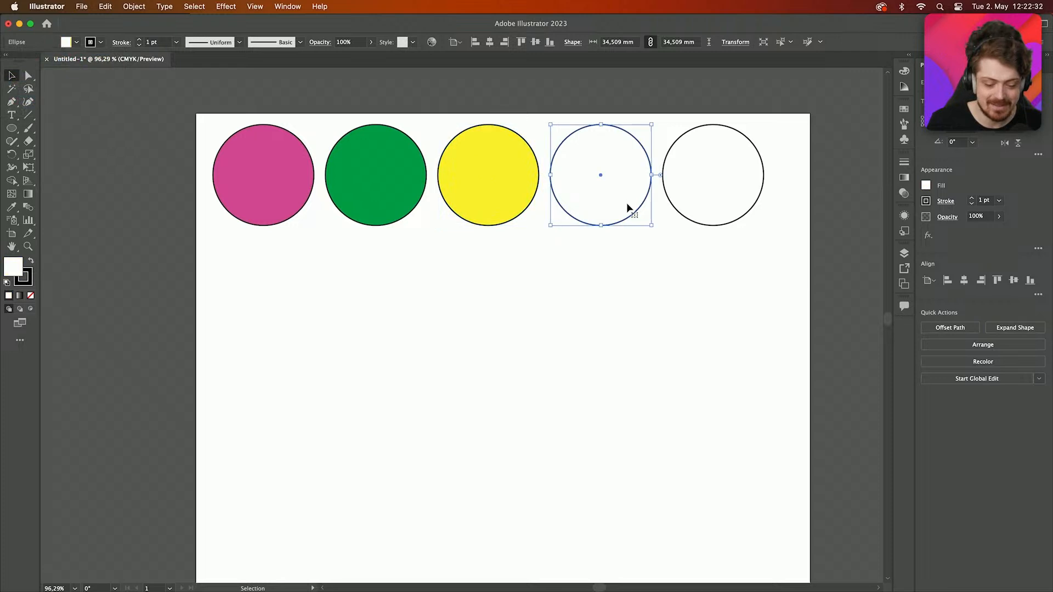
{"action": "left_click", "coordinate": [76, 42]}
{"action": "left_click", "coordinate": [85, 61]}
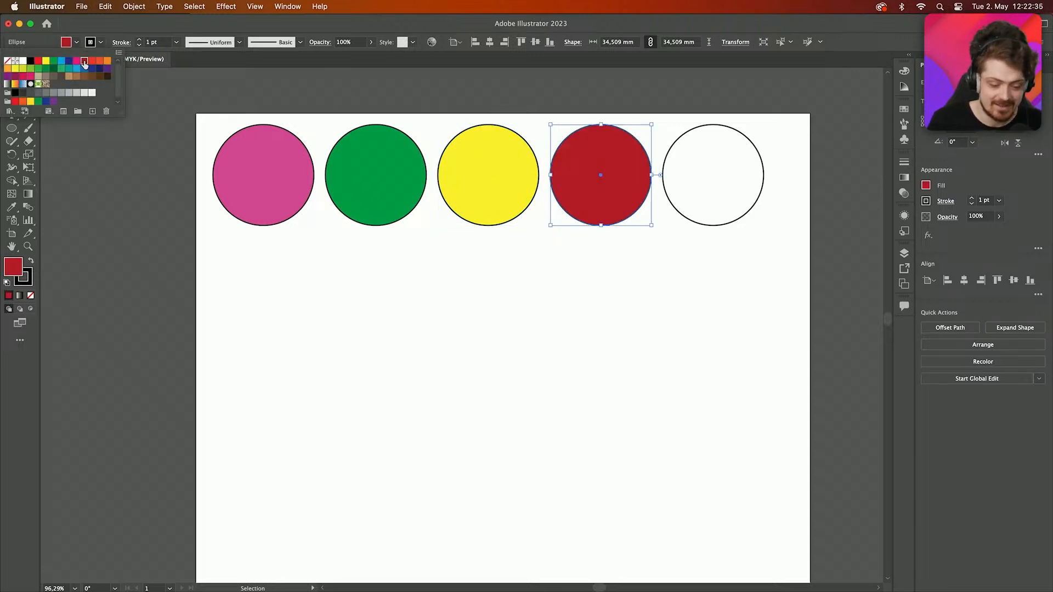
{"action": "left_click", "coordinate": [713, 240]}
- Try crimson and other swatches as the fill of the fifth circle, and settle on the orange C=0 M=50 Y=100 K=0
{"action": "left_click", "coordinate": [712, 223]}
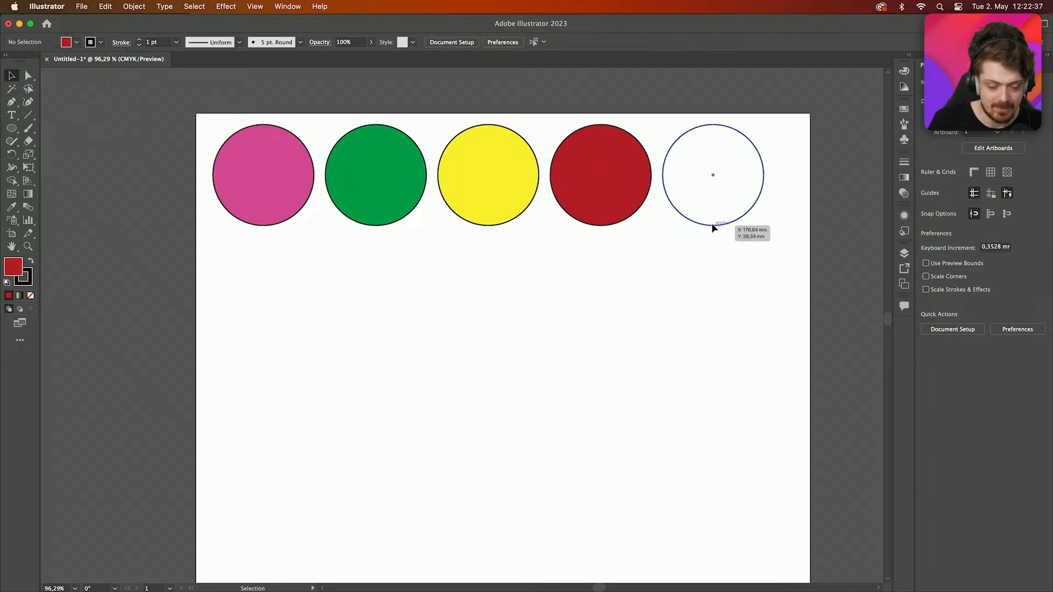
{"action": "left_click", "coordinate": [76, 42]}
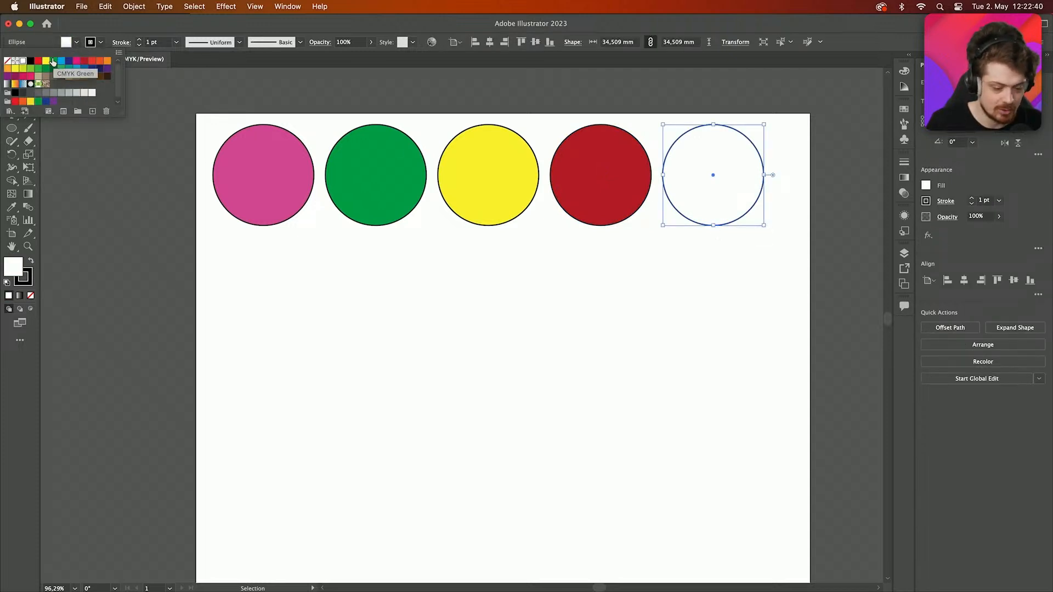
{"action": "left_click", "coordinate": [22, 76]}
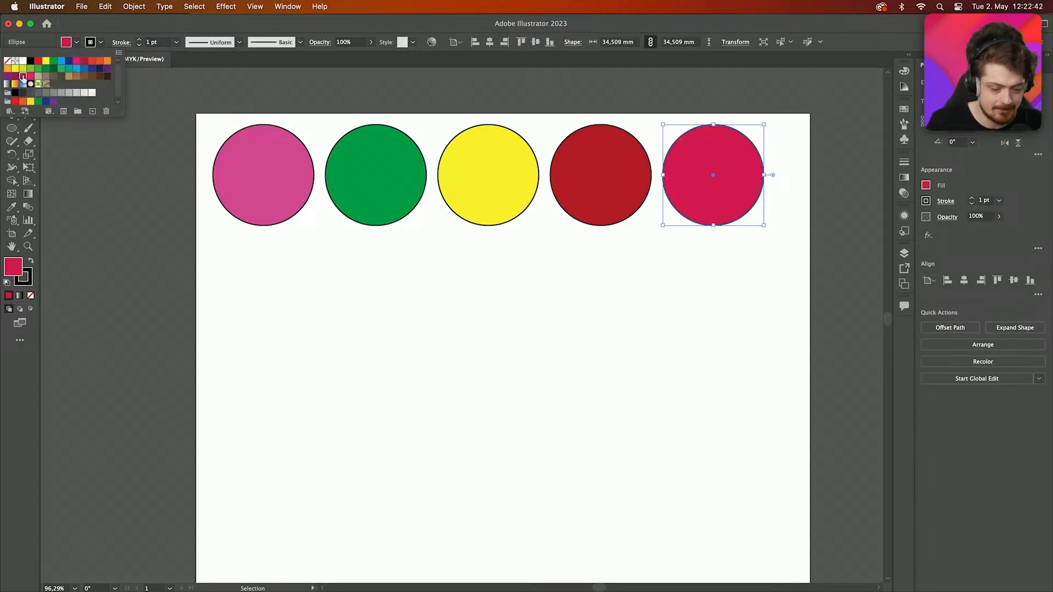
{"action": "left_click", "coordinate": [54, 61]}
{"action": "left_click", "coordinate": [77, 60]}
{"action": "left_click", "coordinate": [108, 61]}
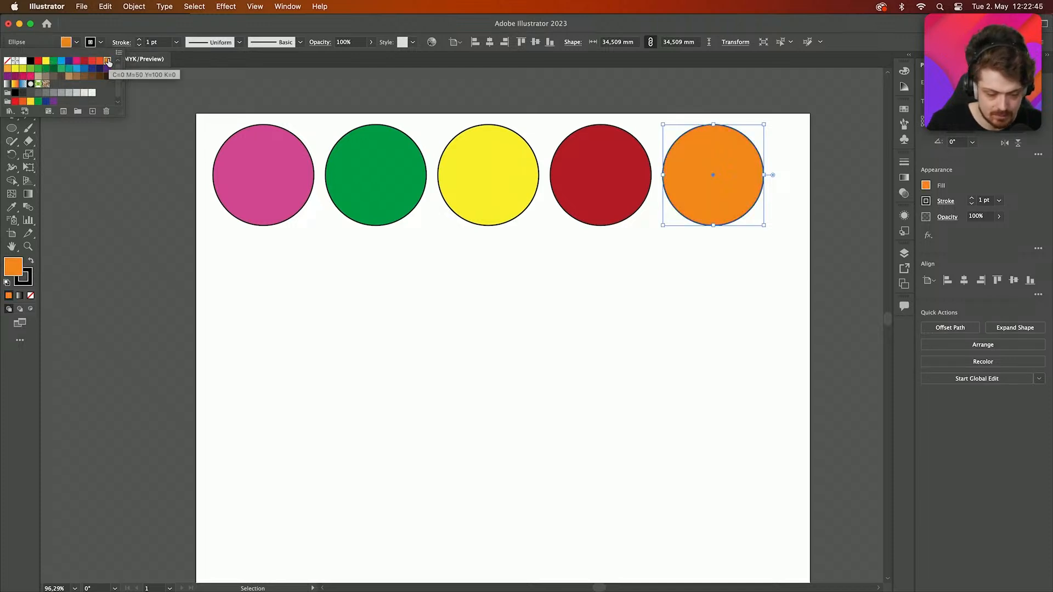
{"action": "left_click", "coordinate": [377, 273]}
{"action": "left_click", "coordinate": [377, 273]}
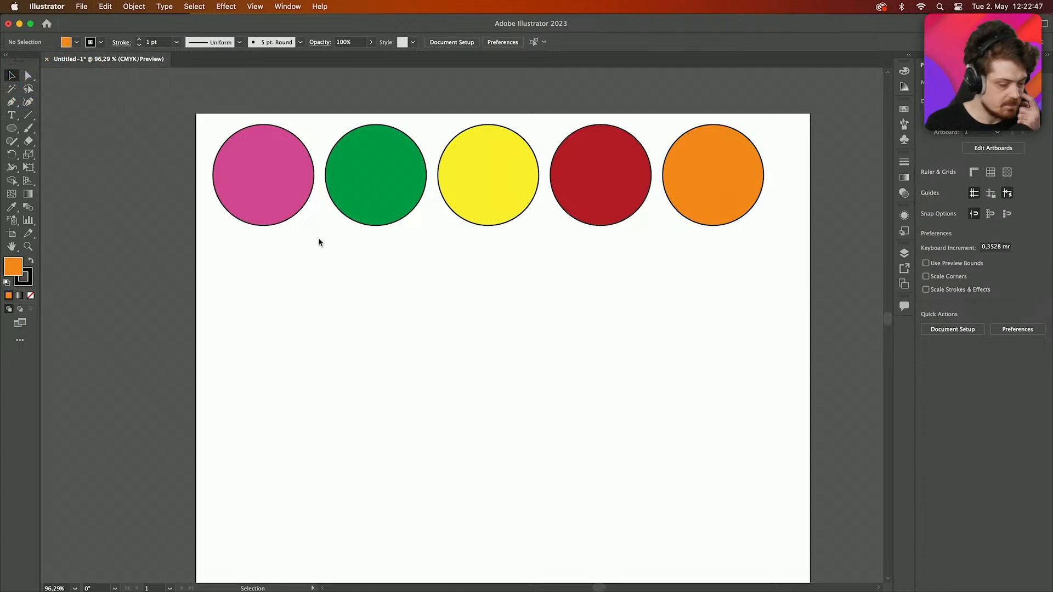
- Remove the stroke from all five circles and shift the whole row slightly to the right on the artboard
{"action": "left_click_drag", "start_coordinate": [243, 245], "coordinate": [801, 165]}
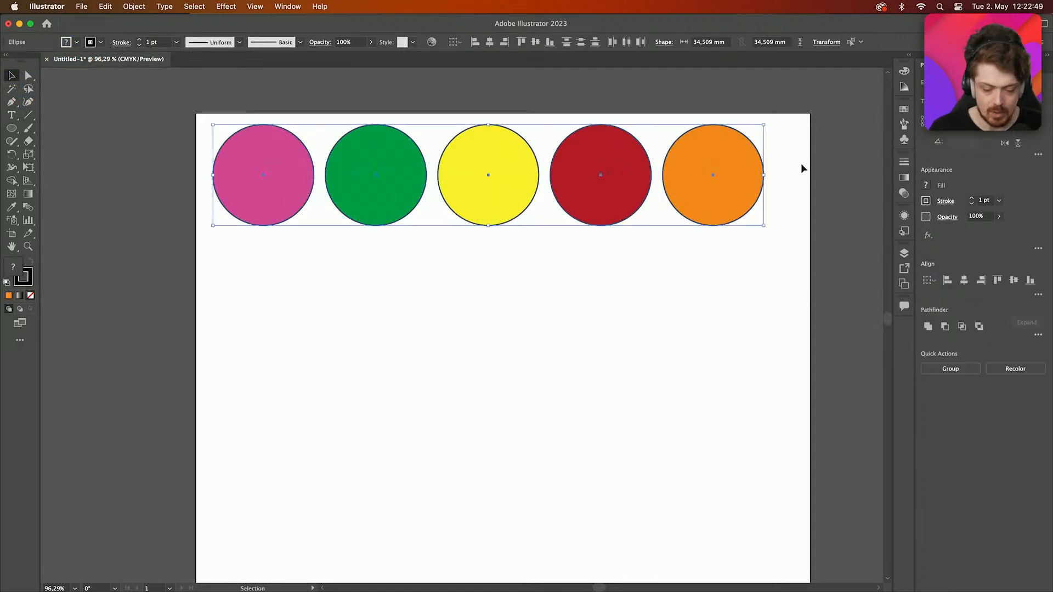
{"action": "left_click", "coordinate": [76, 42]}
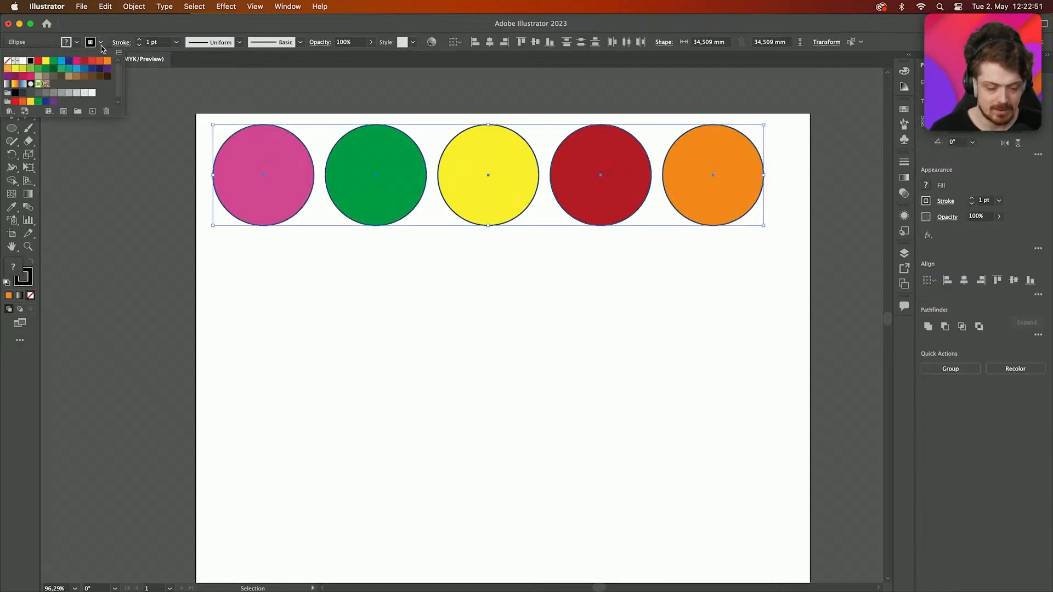
{"action": "left_click", "coordinate": [7, 61]}
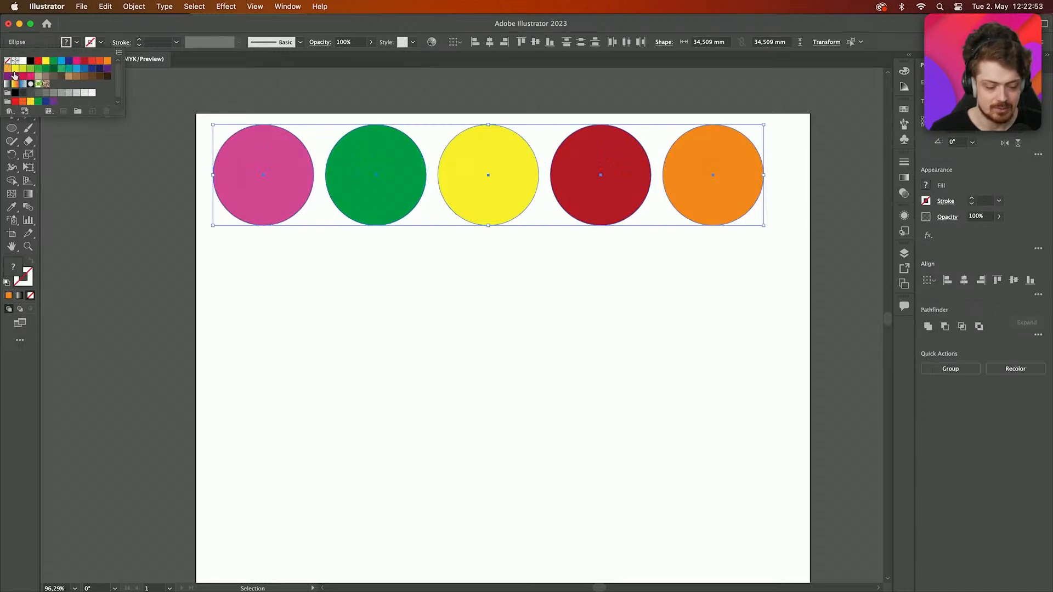
{"action": "left_click", "coordinate": [223, 251]}
{"action": "mouse_move", "coordinate": [249, 199]}
{"action": "left_mouse_down"}
{"action": "mouse_move", "coordinate": [275, 200]}
{"action": "mouse_move", "coordinate": [266, 201]}
{"action": "left_mouse_up"}
{"action": "left_click", "coordinate": [287, 256]}
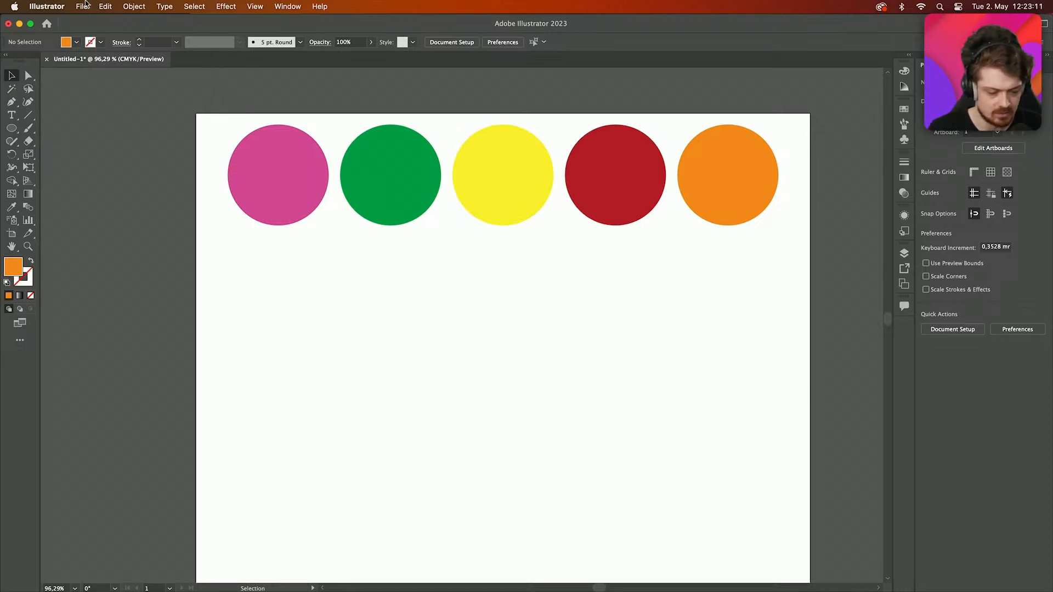
- Save the document on the computer in Downloads as an SVG named "spring colours", keeping the default SVG 1.1 options
{"action": "left_click", "coordinate": [84, 6]}
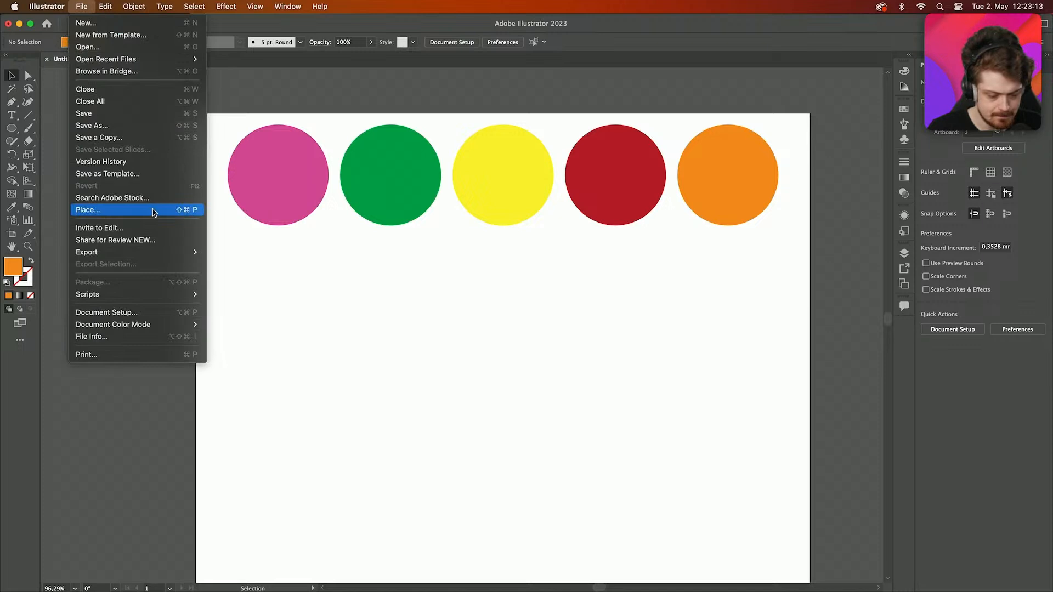
{"action": "mouse_move", "coordinate": [171, 256]}
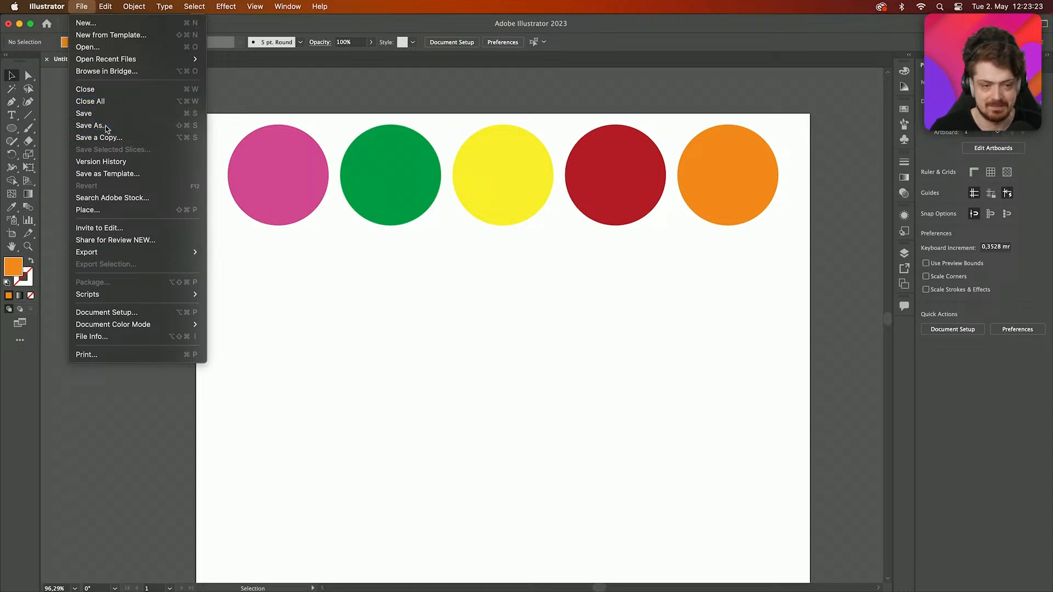
{"action": "left_click", "coordinate": [90, 125]}
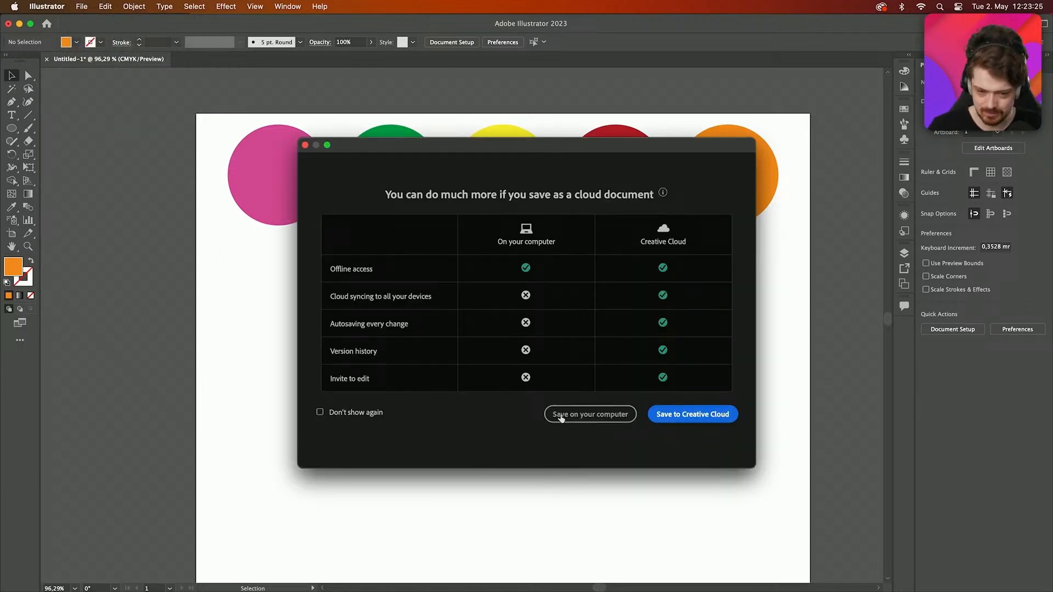
{"action": "left_click", "coordinate": [567, 413]}
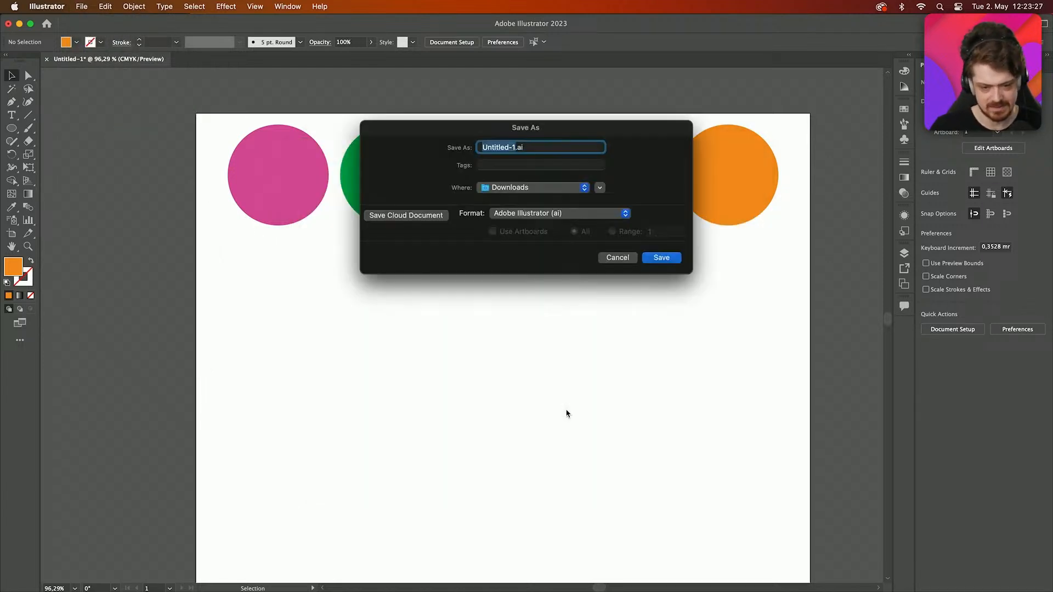
{"action": "left_click", "coordinate": [587, 218]}
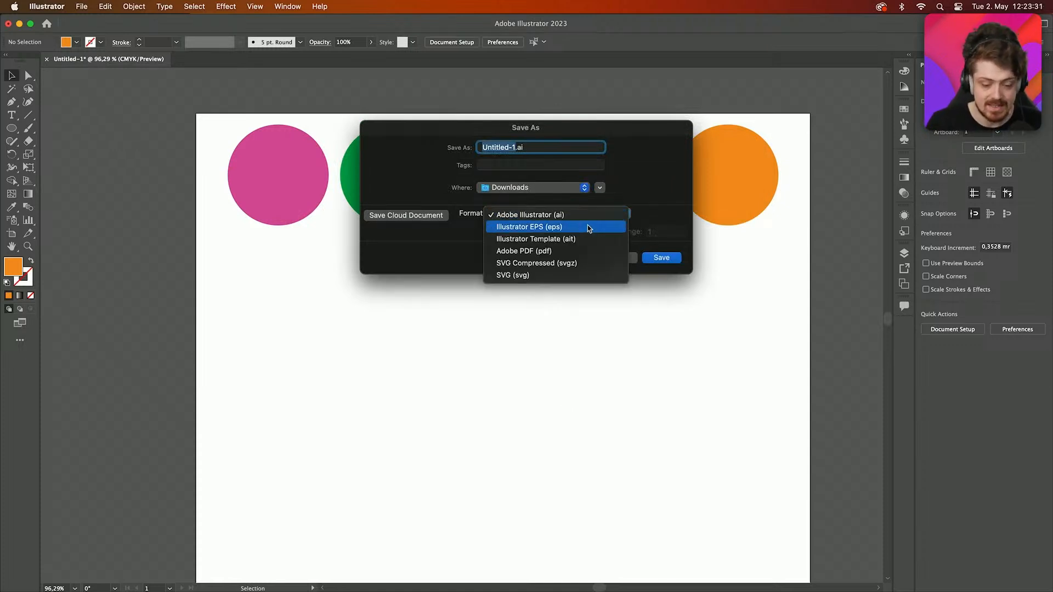
{"action": "left_click", "coordinate": [568, 275]}
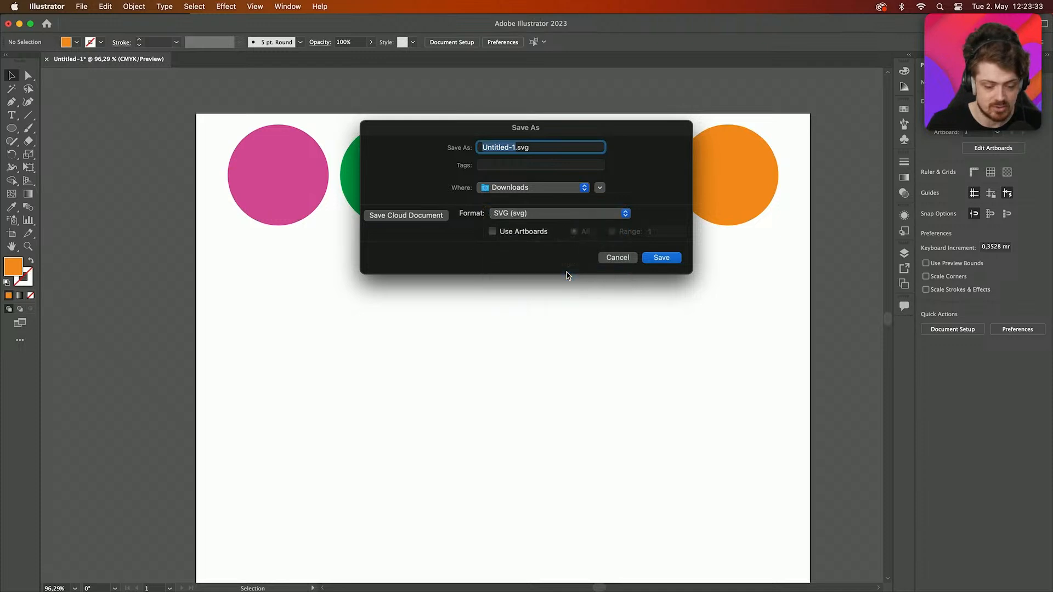
{"action": "type", "text": "spring colour"}
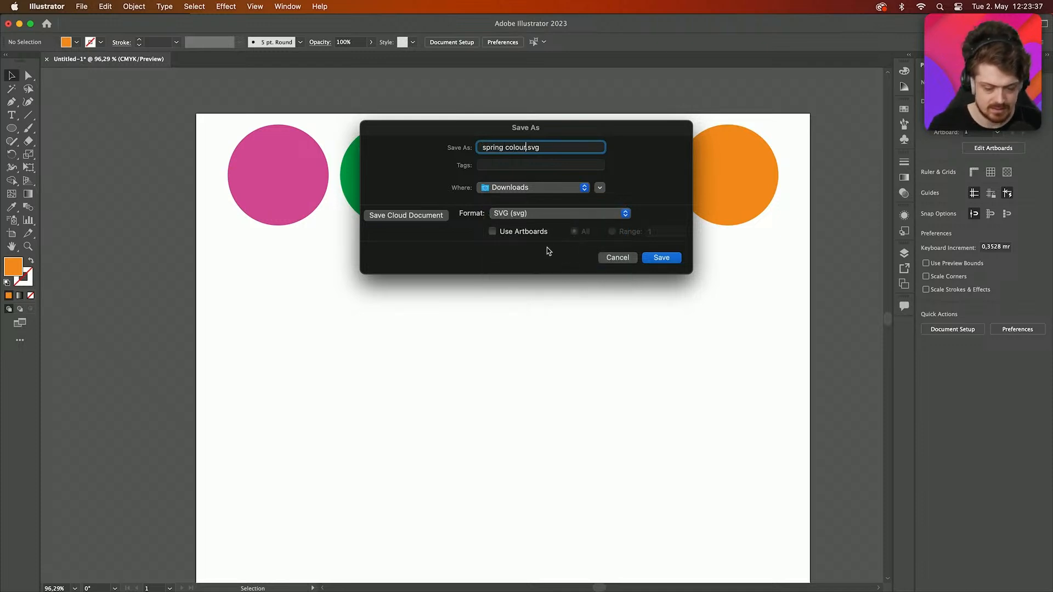
{"action": "type", "text": "s"}
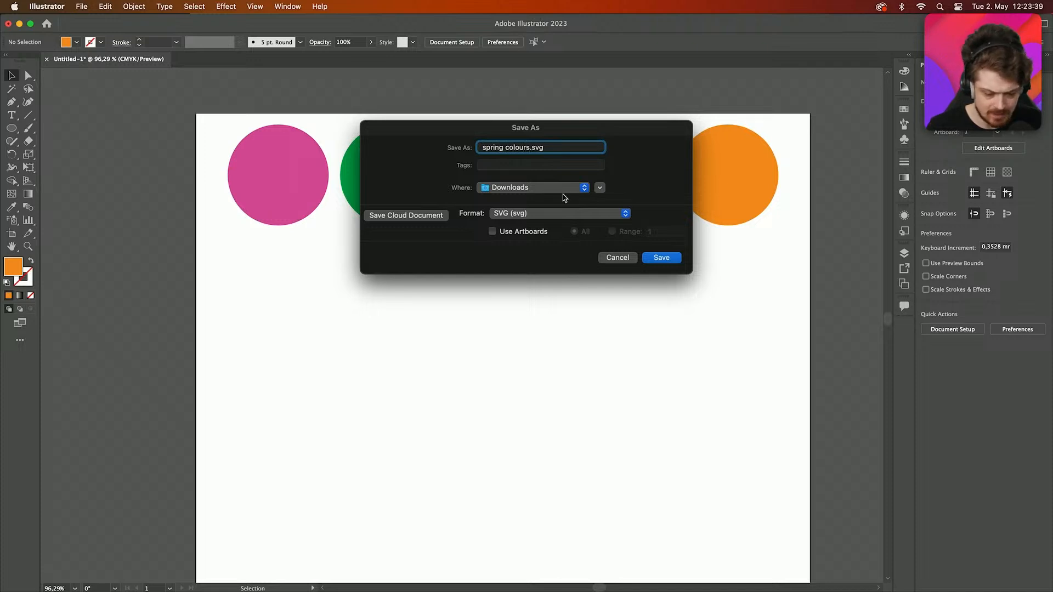
{"action": "left_click", "coordinate": [661, 258]}
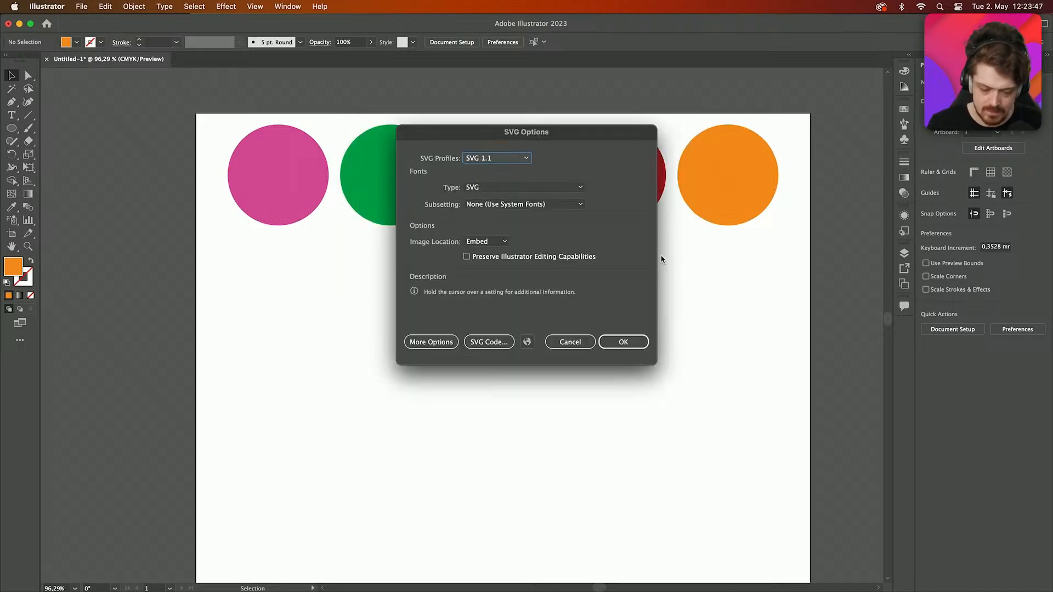
{"action": "left_click", "coordinate": [624, 342]}
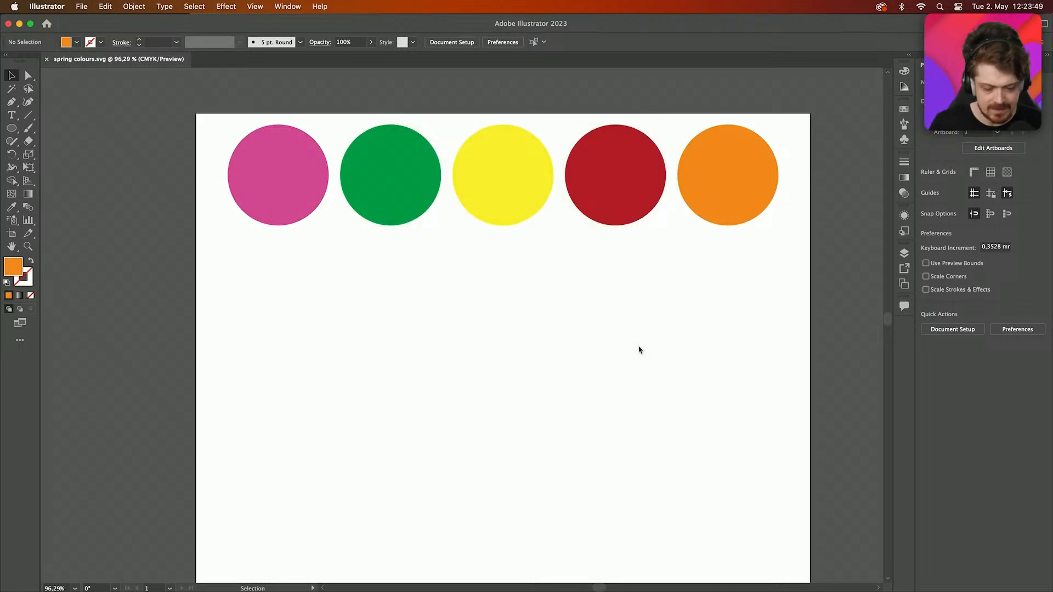
- Switch to Adobe Firefly in Chrome, leave the text effects generator and open the Recolor vectors generator
{"action": "left_click", "coordinate": [457, 585]}
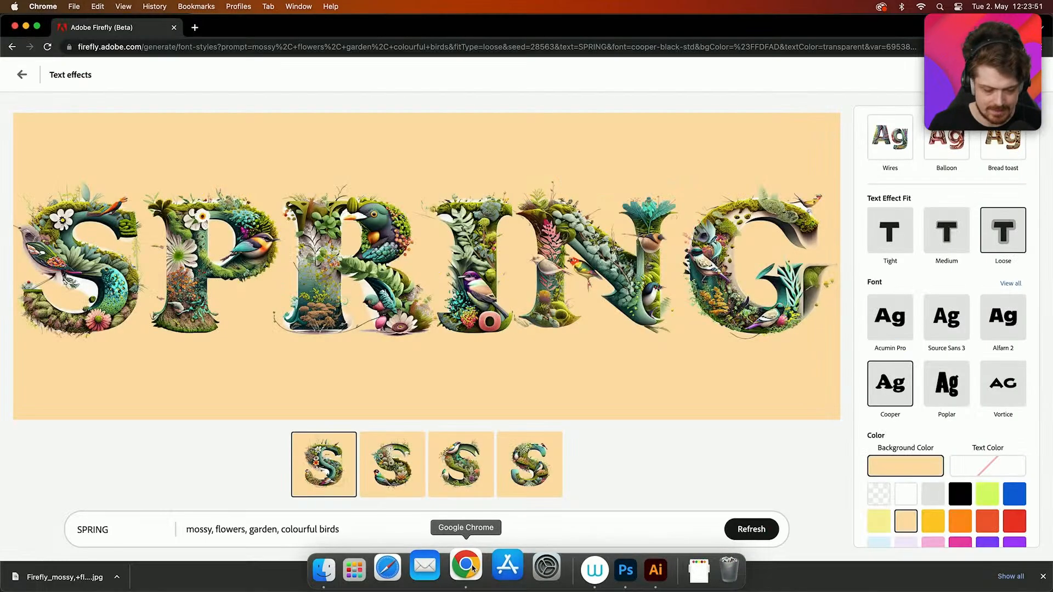
{"action": "left_click", "coordinate": [22, 75]}
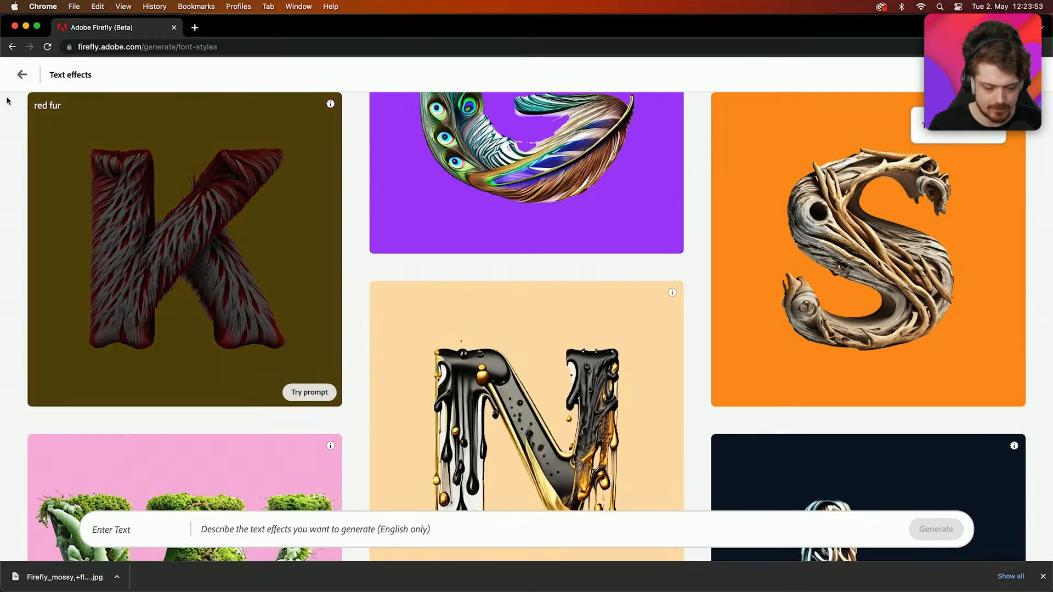
{"action": "left_click", "coordinate": [21, 74]}
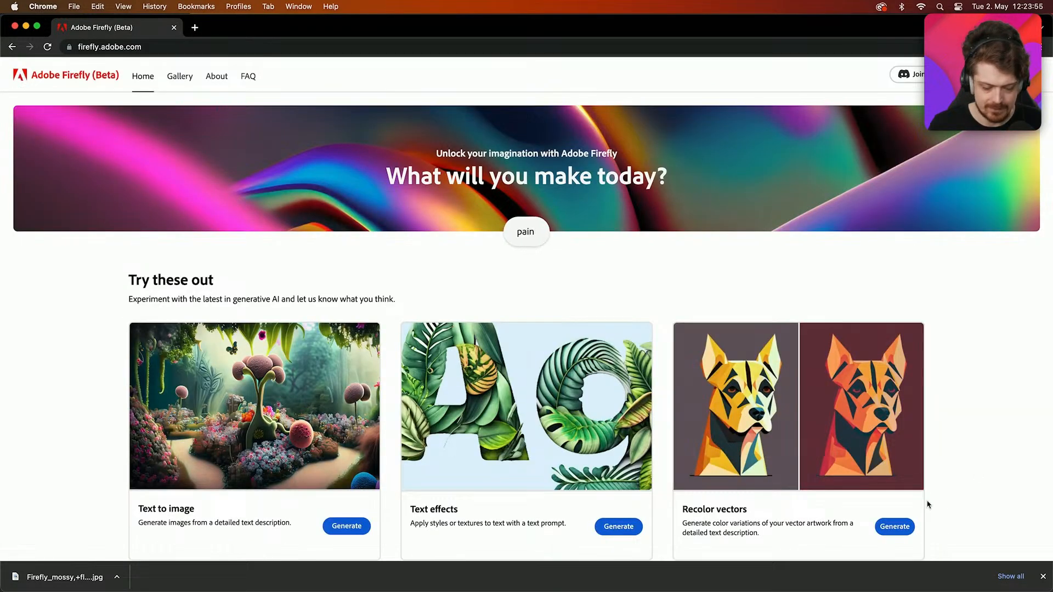
{"action": "left_click", "coordinate": [905, 527]}
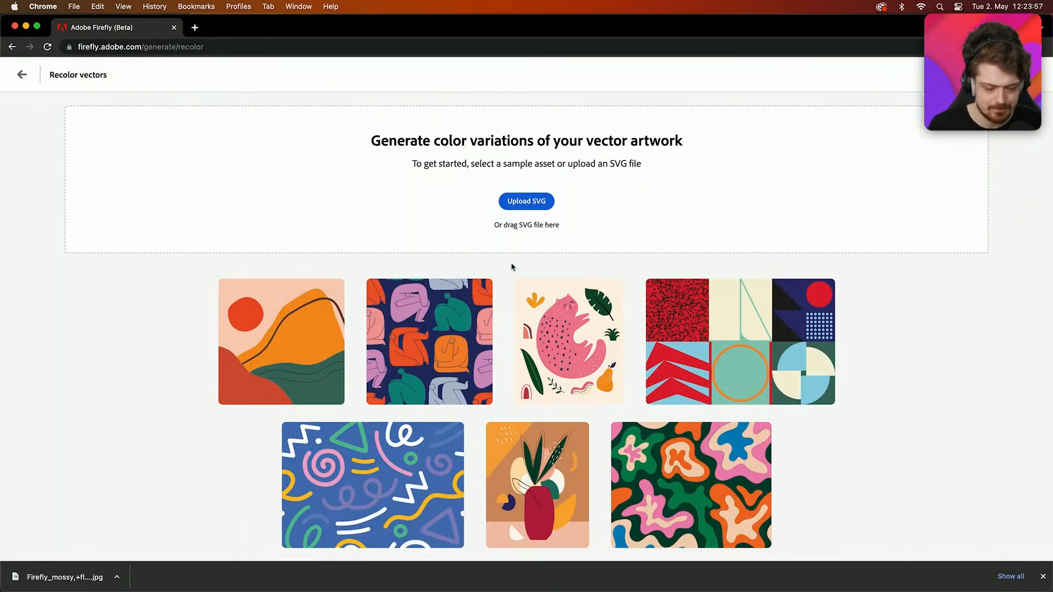
- Start an SVG upload for recoloring and browse to the Downloads folder
{"action": "left_click", "coordinate": [531, 201]}
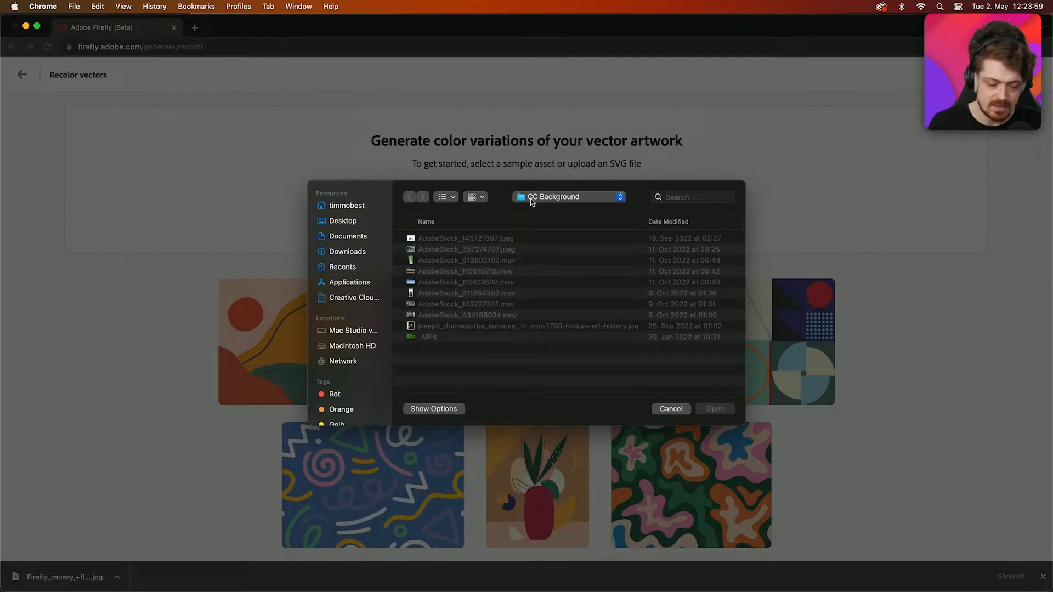
{"action": "left_click", "coordinate": [348, 236]}
{"action": "left_click", "coordinate": [349, 252]}
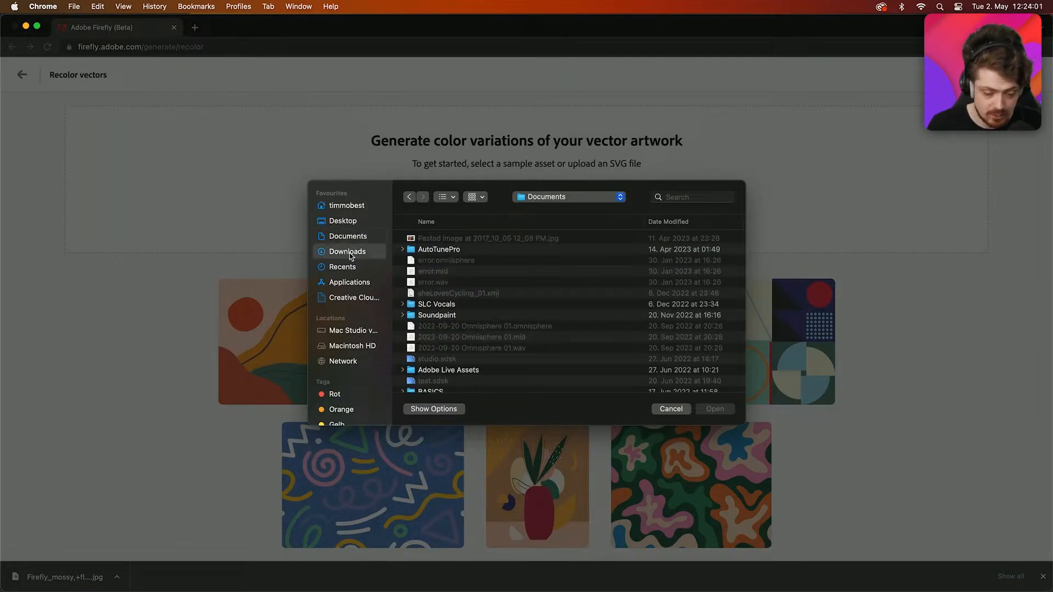
- Upload spring colours.svg from the Downloads folder as the artwork to recolor
{"action": "left_click", "coordinate": [472, 239]}
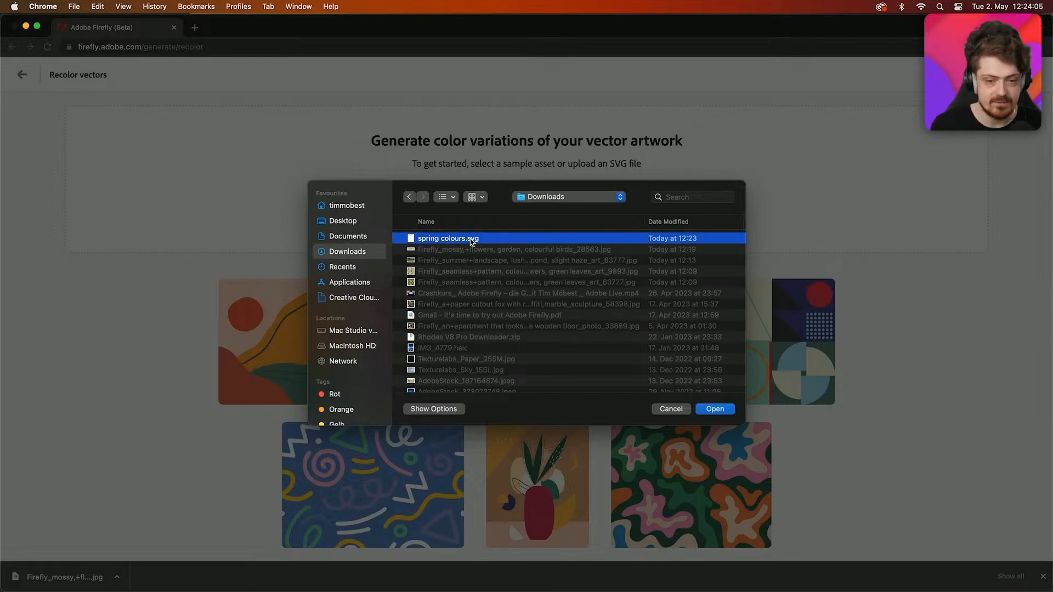
{"action": "left_click", "coordinate": [715, 409]}
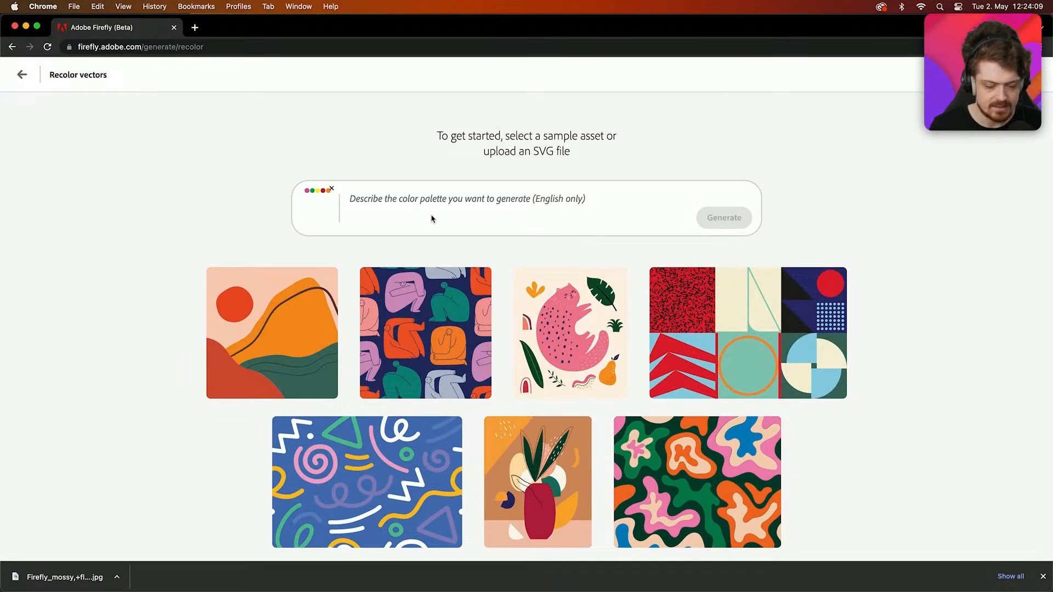
- Generate color variations of the artwork from the prompt "tulips, spring"
{"action": "left_click", "coordinate": [431, 204]}
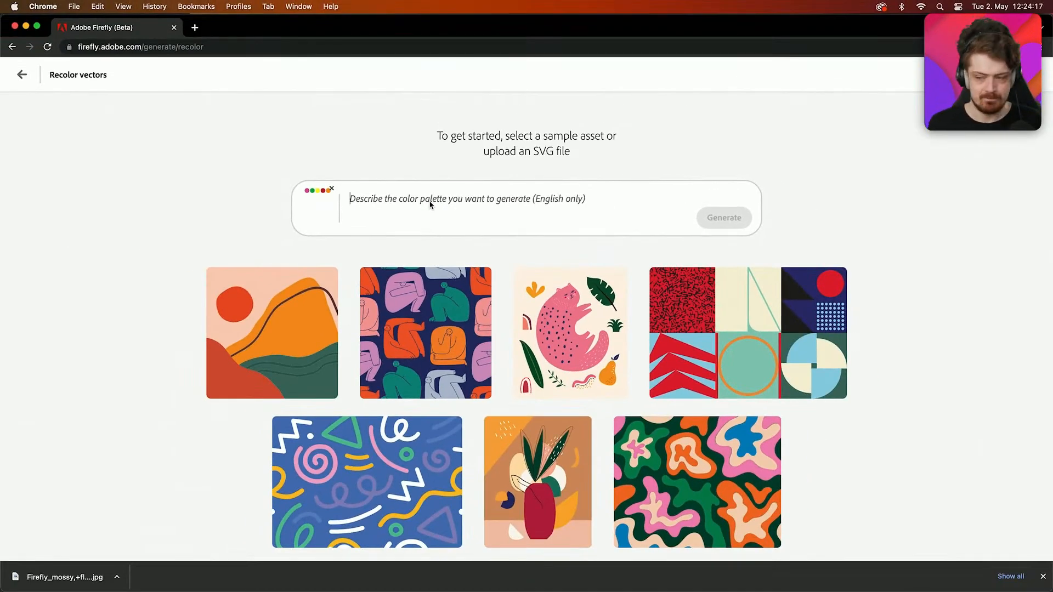
{"action": "type", "text": "t"}
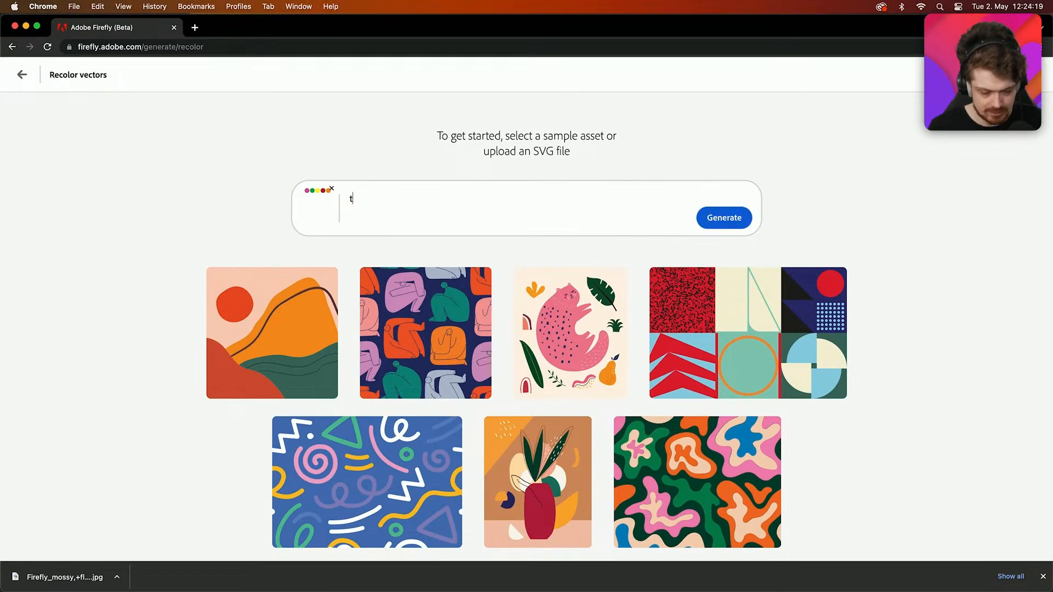
{"action": "type", "text": "ulips, spring, "}
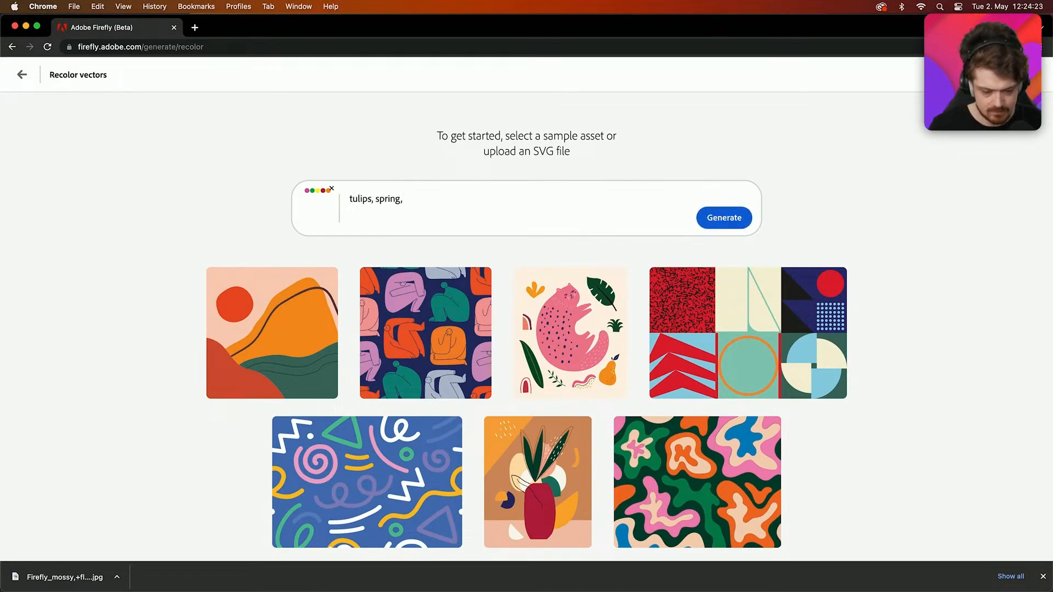
{"action": "type", "text": "brig"}
{"action": "key", "text": "BackSpace"}
{"action": "key", "text": "BackSpace"}
{"action": "key", "text": "BackSpace"}
{"action": "key", "text": "BackSpace"}
{"action": "key", "text": "BackSpace"}
{"action": "key", "text": "BackSpace"}
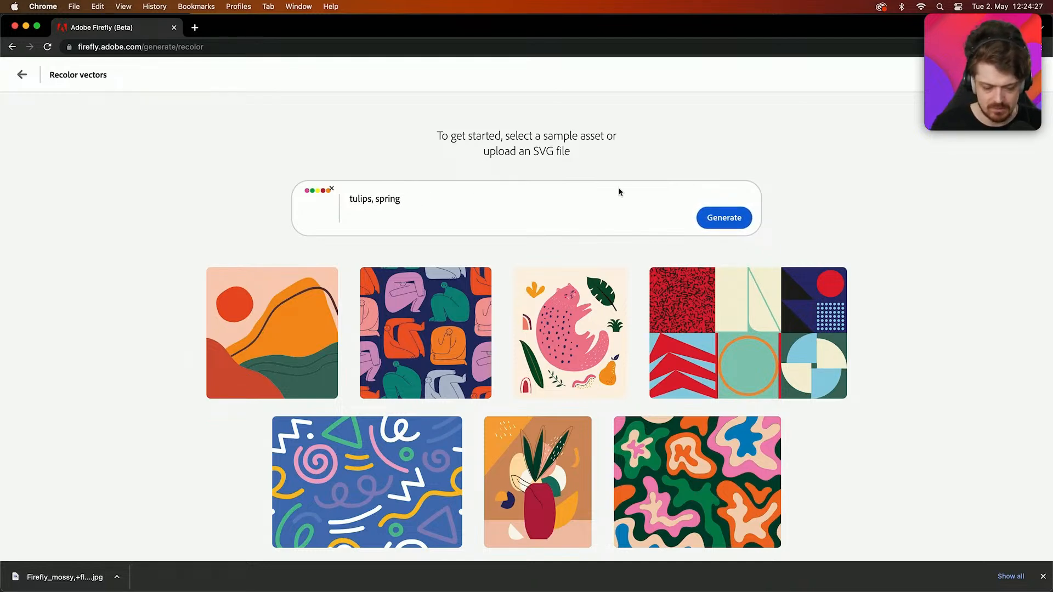
{"action": "left_click", "coordinate": [720, 224]}
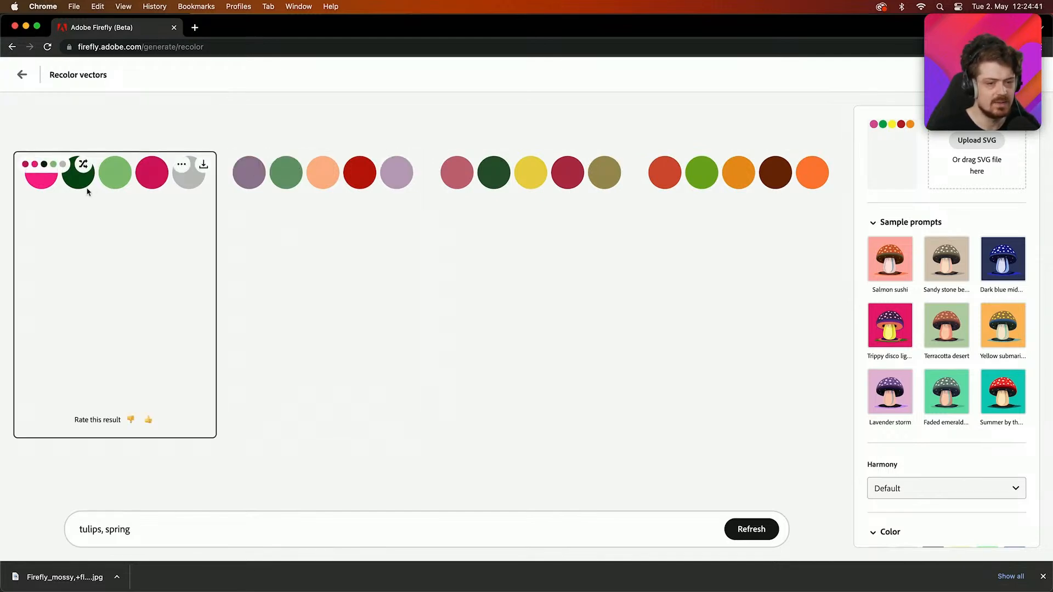
- Switch to Illustrator and view the whole artboard with the original five colored circles
{"action": "key", "text": "ctrl+Up"}
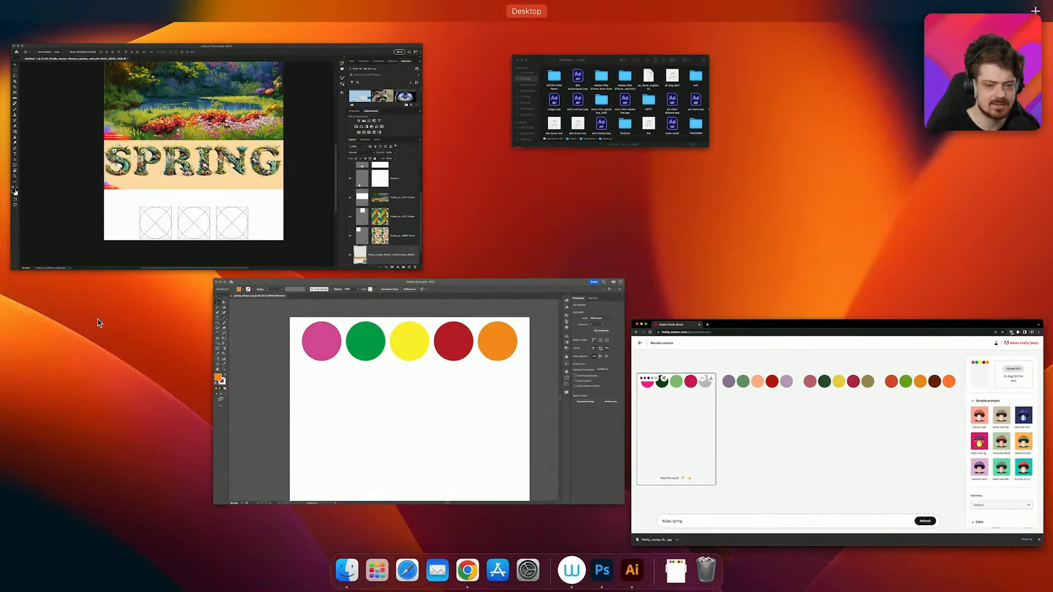
{"action": "left_click", "coordinate": [470, 340]}
{"action": "scroll", "coordinate": [470, 342], "scroll_direction": "down", "scroll_amount": 5}
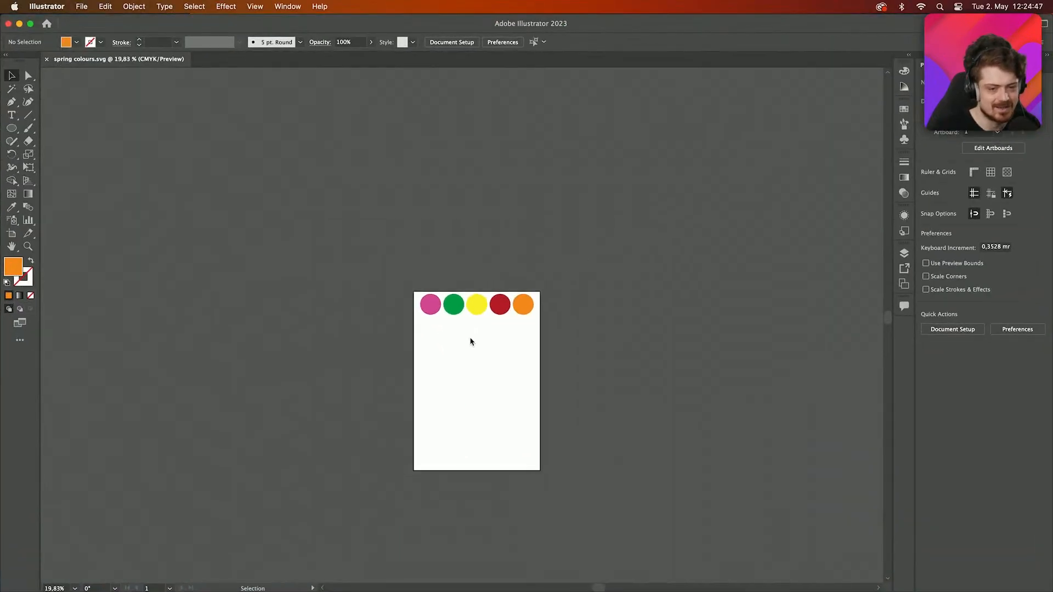
- Return to Adobe Firefly in Chrome and download the second color variation as an SVG
{"action": "key", "text": "ctrl+Up"}
{"action": "left_click", "coordinate": [332, 330]}
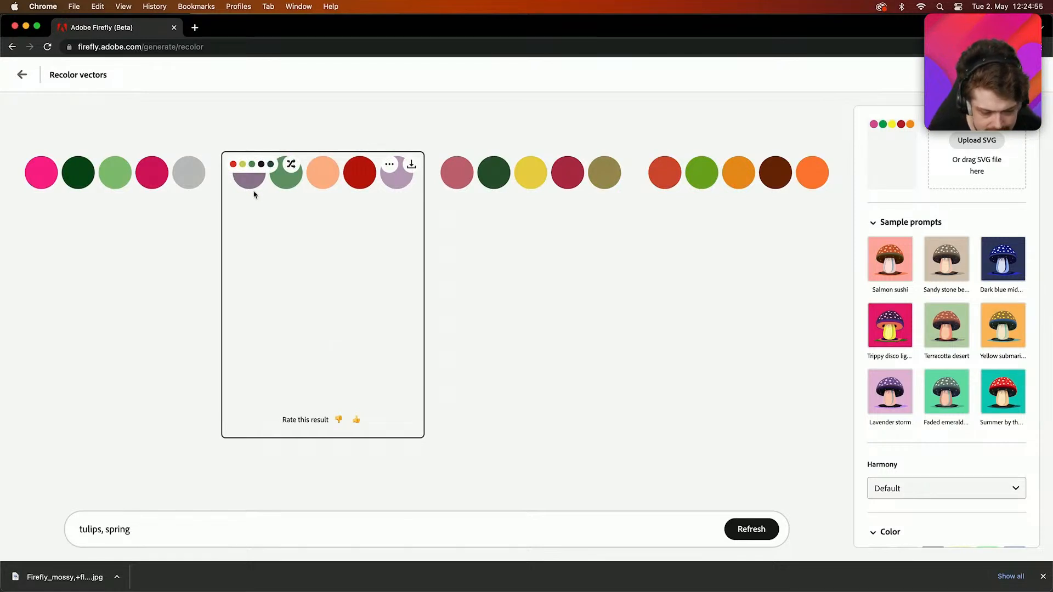
{"action": "mouse_move", "coordinate": [287, 188]}
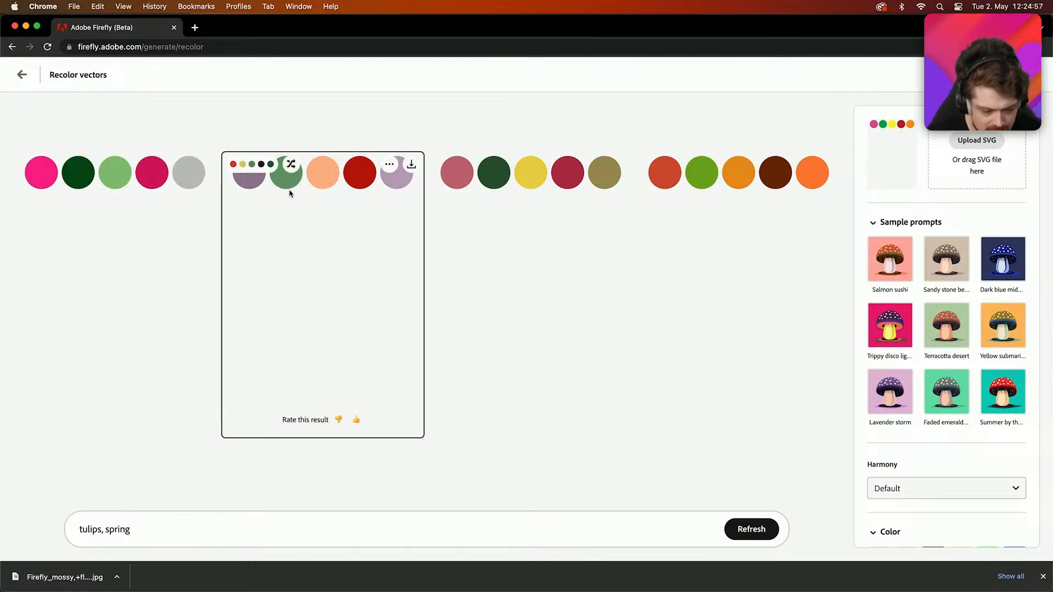
{"action": "left_click", "coordinate": [411, 165]}
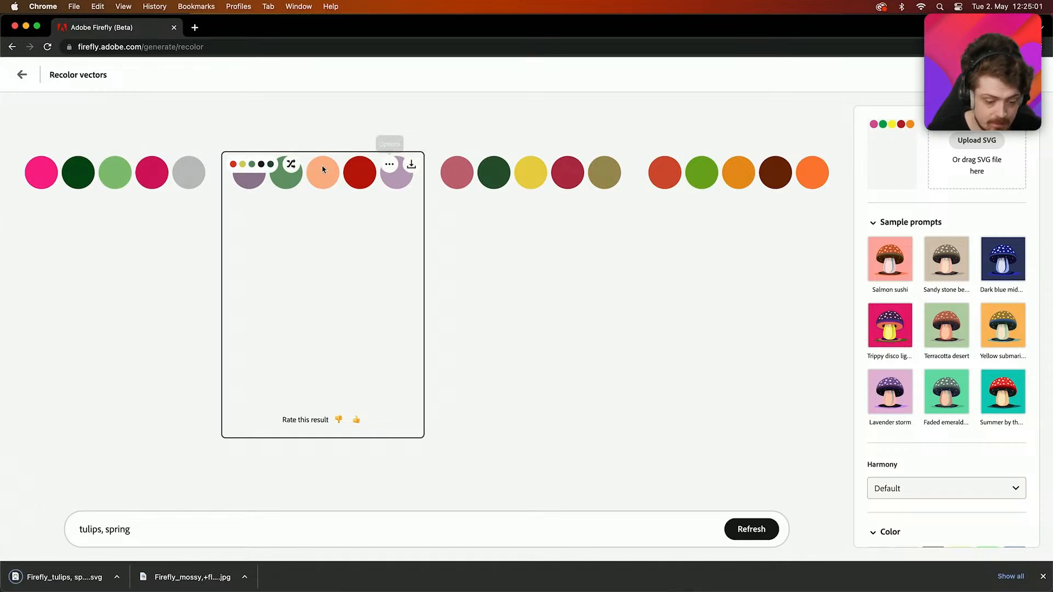
- Shuffle the colors of the second variation several times, and shuffle the fourth variation once
{"action": "left_click", "coordinate": [291, 165]}
{"action": "left_click", "coordinate": [291, 165]}
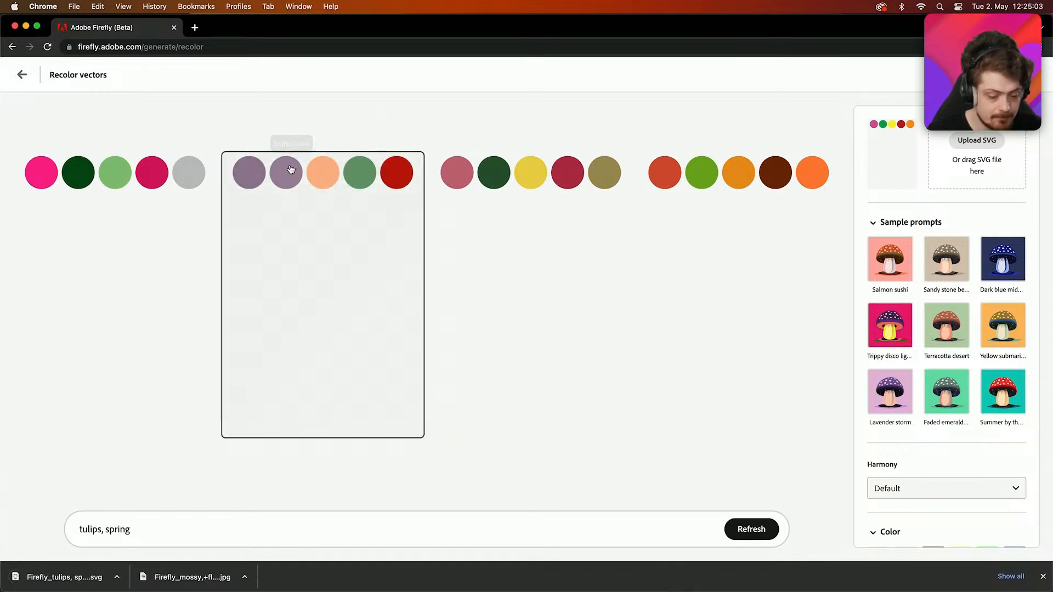
{"action": "left_click", "coordinate": [291, 165]}
{"action": "left_click", "coordinate": [291, 166]}
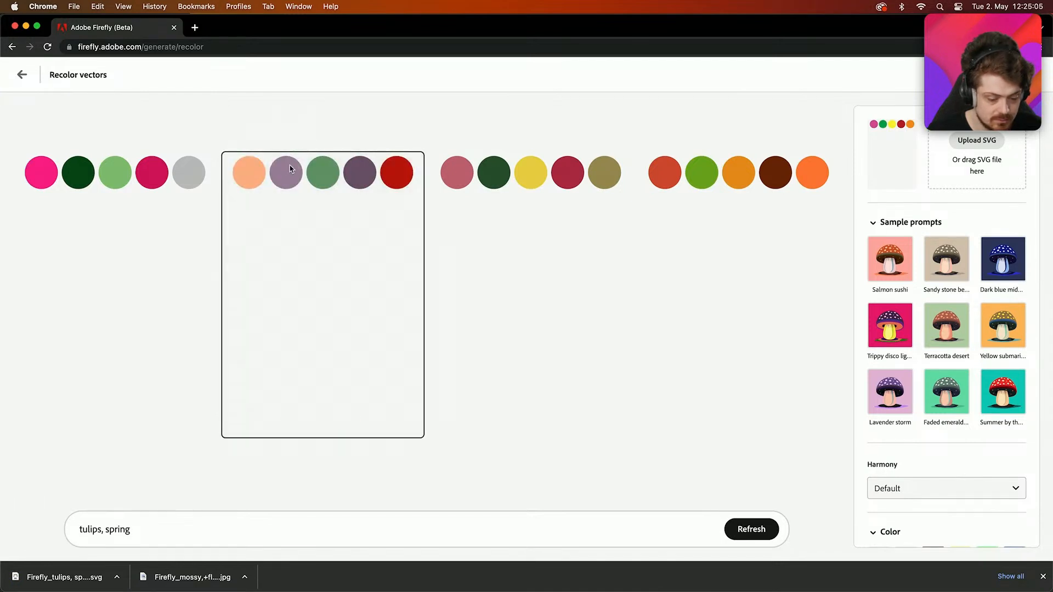
{"action": "left_click", "coordinate": [290, 166]}
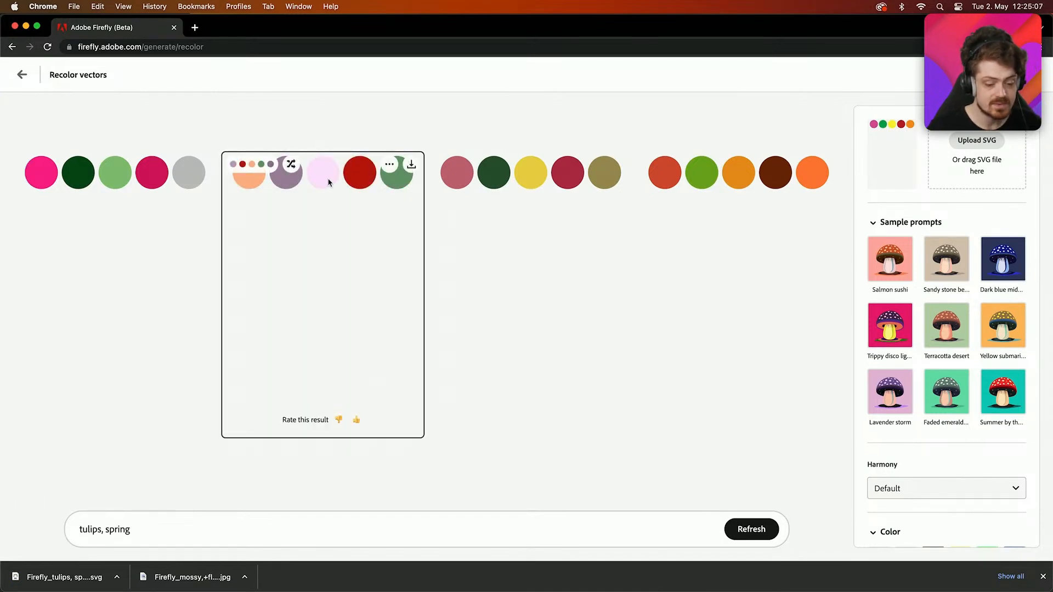
{"action": "scroll", "coordinate": [302, 189], "scroll_direction": "up", "scroll_amount": 2}
{"action": "scroll", "coordinate": [308, 198], "scroll_direction": "up", "scroll_amount": 5}
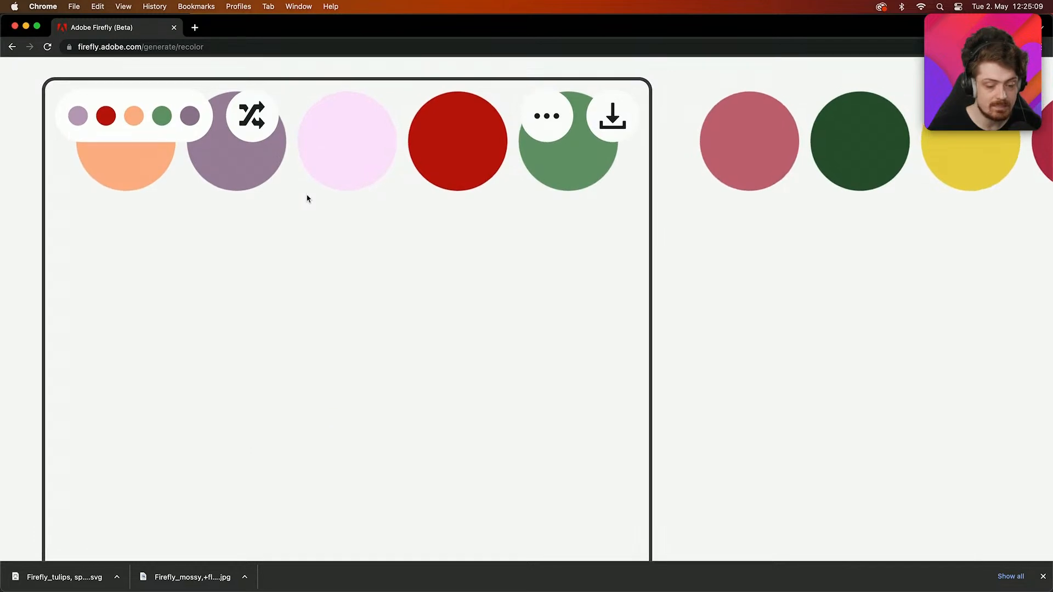
{"action": "scroll", "coordinate": [306, 198], "scroll_direction": "up", "scroll_amount": 3}
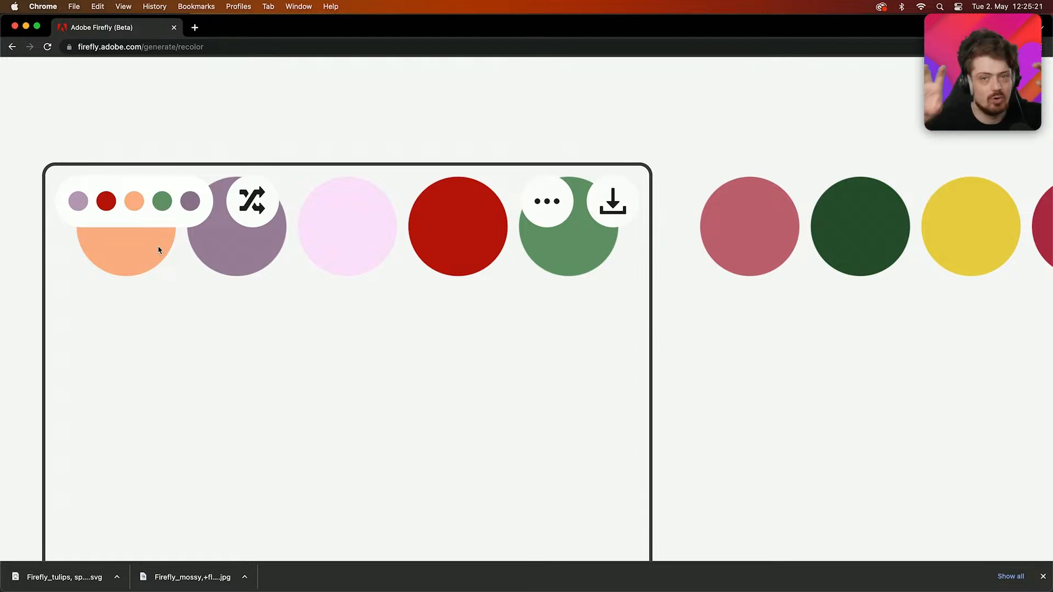
{"action": "left_click", "coordinate": [241, 213]}
{"action": "left_click", "coordinate": [241, 213]}
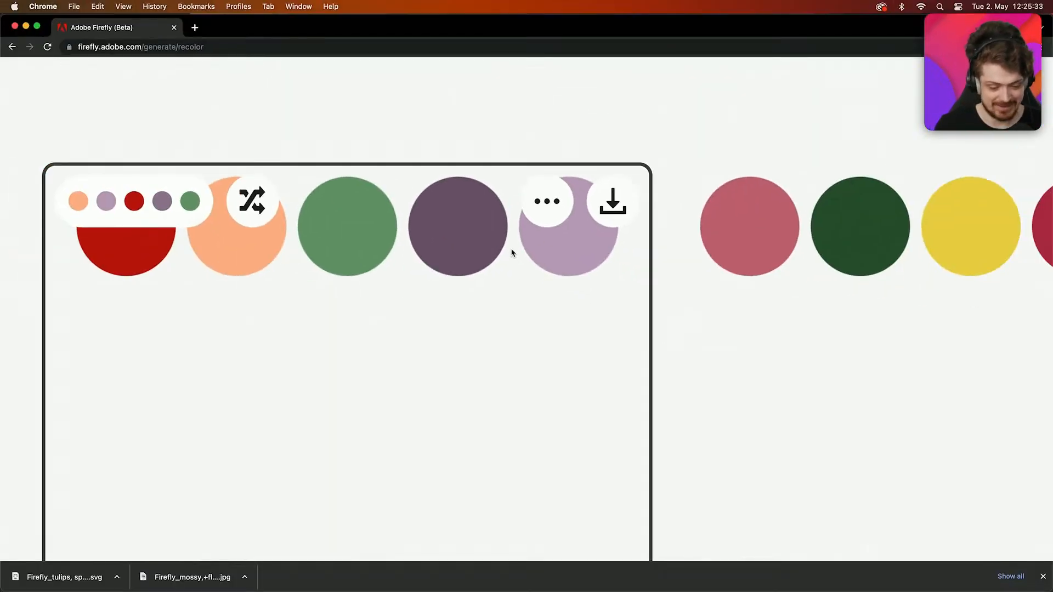
{"action": "scroll", "coordinate": [511, 252], "scroll_direction": "down", "scroll_amount": 5}
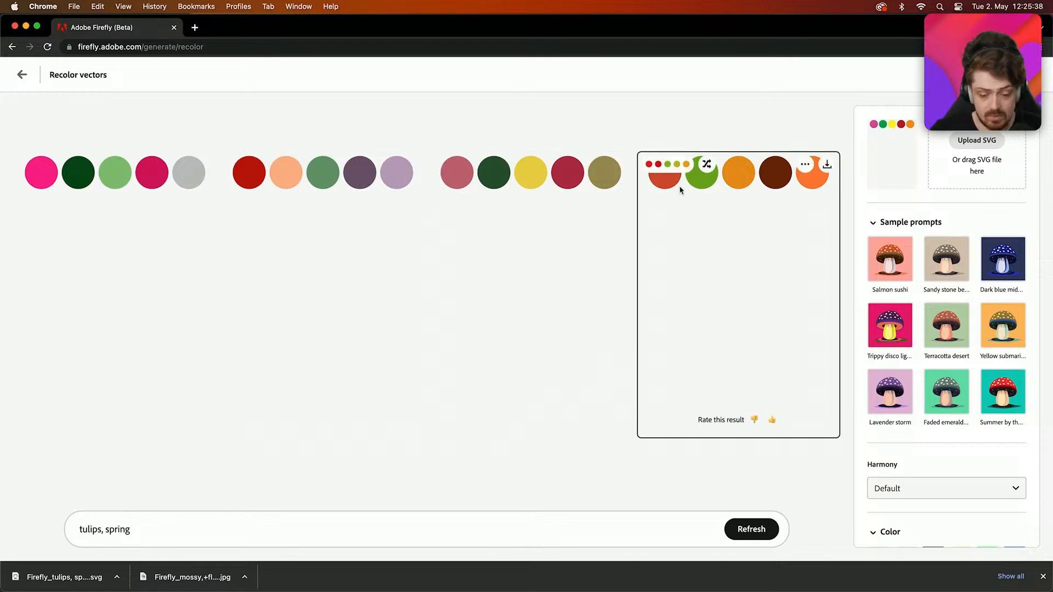
{"action": "left_click", "coordinate": [708, 165]}
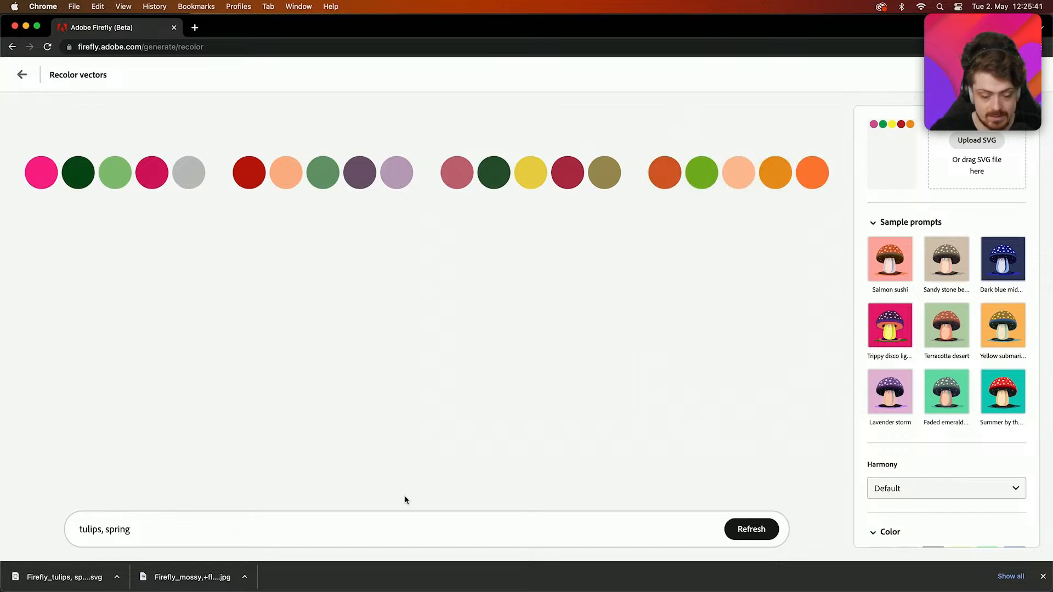
- Replace the prompt with "muted pastels" and generate a new set of color variations
{"action": "double_click", "coordinate": [85, 529]}
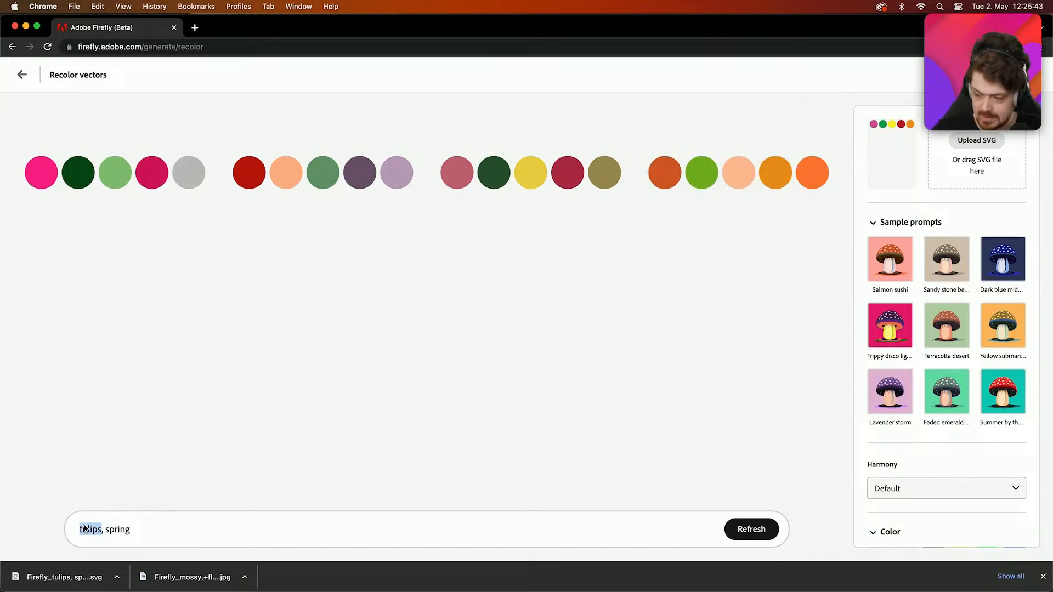
{"action": "left_click", "coordinate": [192, 528]}
{"action": "key", "text": "BackSpace"}
{"action": "key", "text": "BackSpace"}
{"action": "key", "text": "BackSpace"}
{"action": "key", "text": "BackSpace"}
{"action": "key", "text": "BackSpace"}
{"action": "key", "text": "BackSpace"}
{"action": "key", "text": "BackSpace"}
{"action": "key", "text": "BackSpace"}
{"action": "key", "text": "BackSpace"}
{"action": "key", "text": "BackSpace"}
{"action": "key", "text": "BackSpace"}
{"action": "key", "text": "BackSpace"}
{"action": "key", "text": "BackSpace"}
{"action": "key", "text": "BackSpace"}
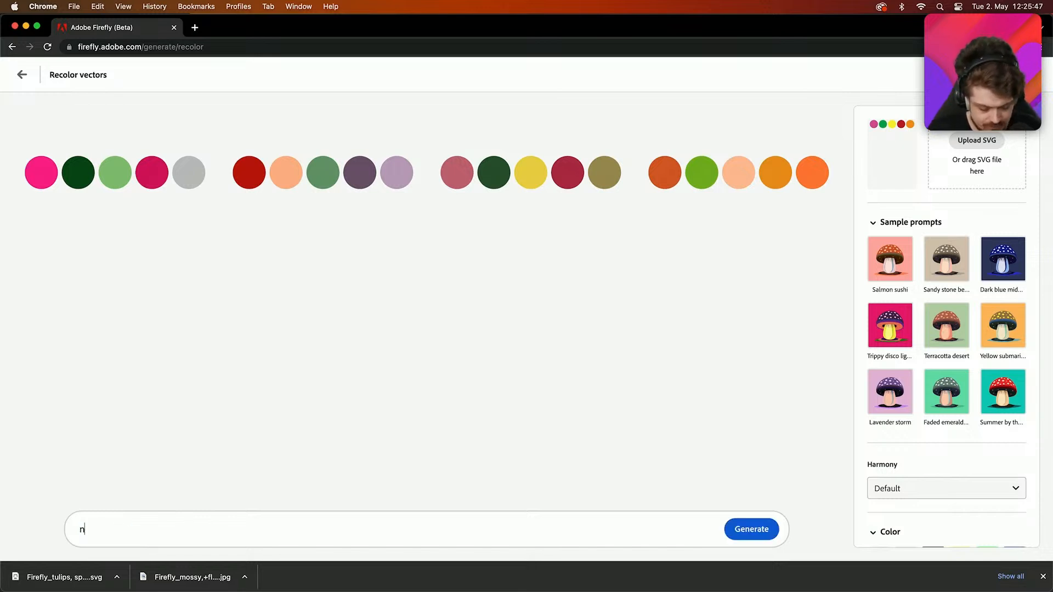
{"action": "type", "text": "muted pastels,"}
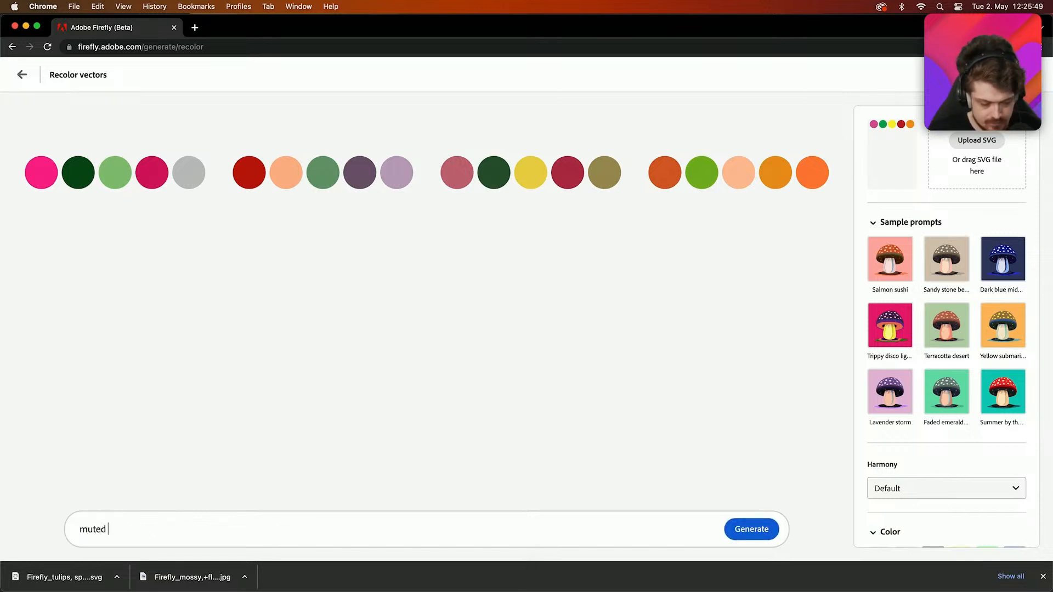
{"action": "key", "text": "BackSpace"}
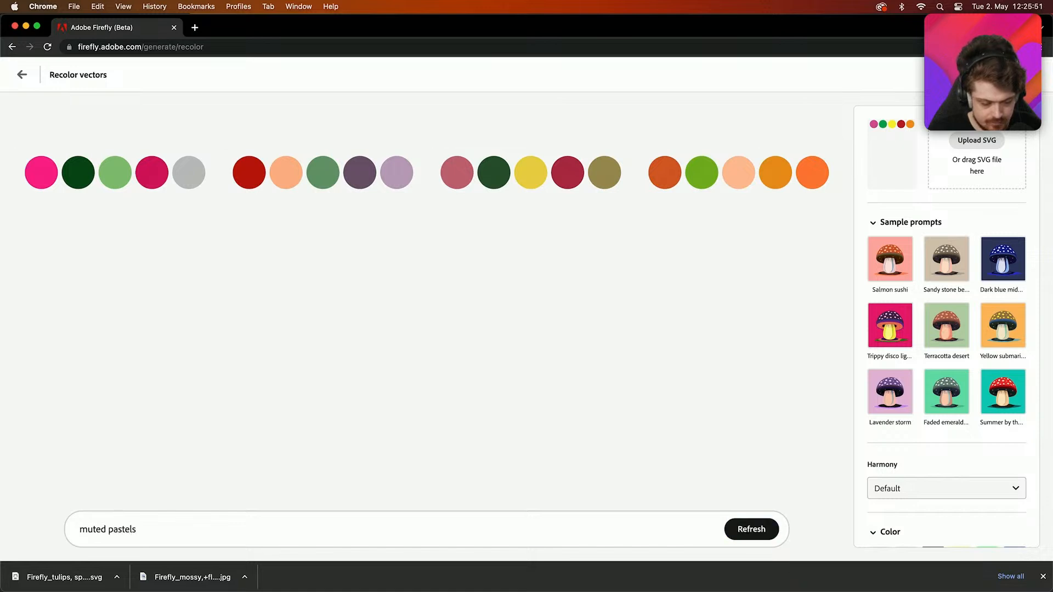
{"action": "key", "text": "Return"}
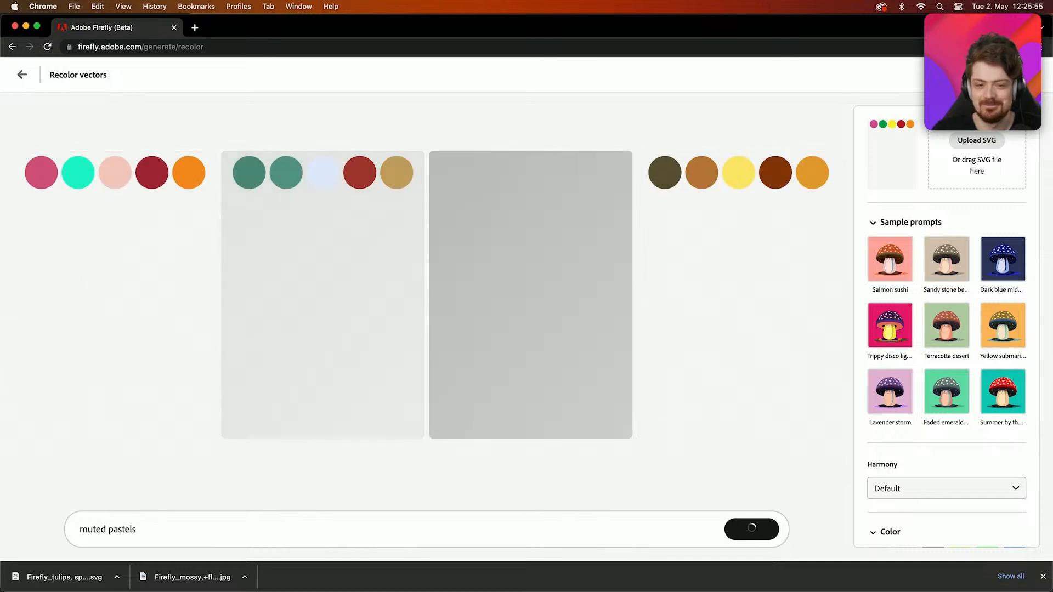
- Shuffle the colors in each of the four "muted pastels" variations
{"action": "mouse_move", "coordinate": [721, 266]}
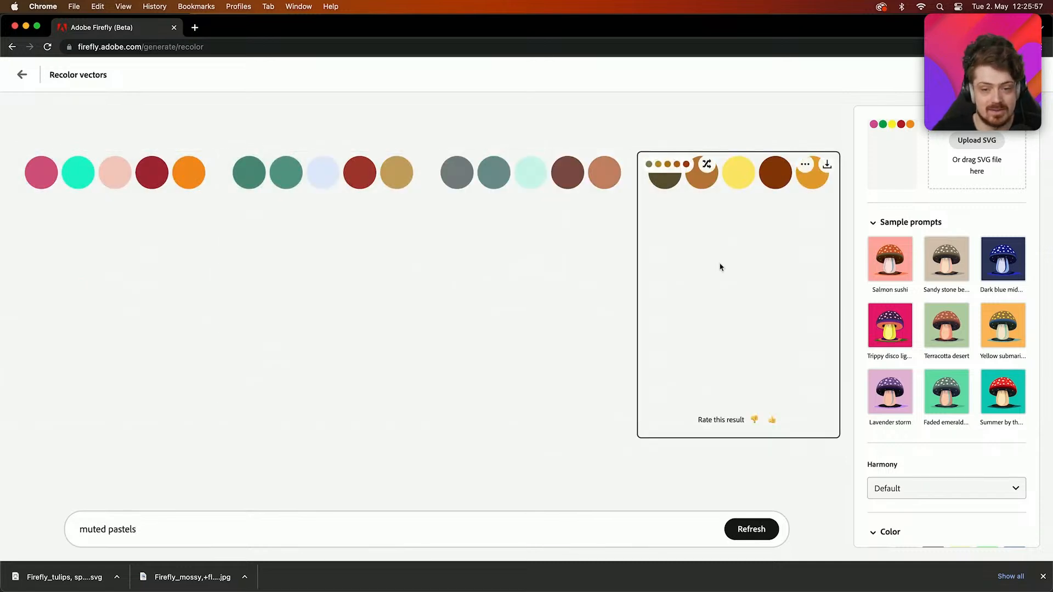
{"action": "mouse_move", "coordinate": [112, 176]}
{"action": "left_click", "coordinate": [84, 164]}
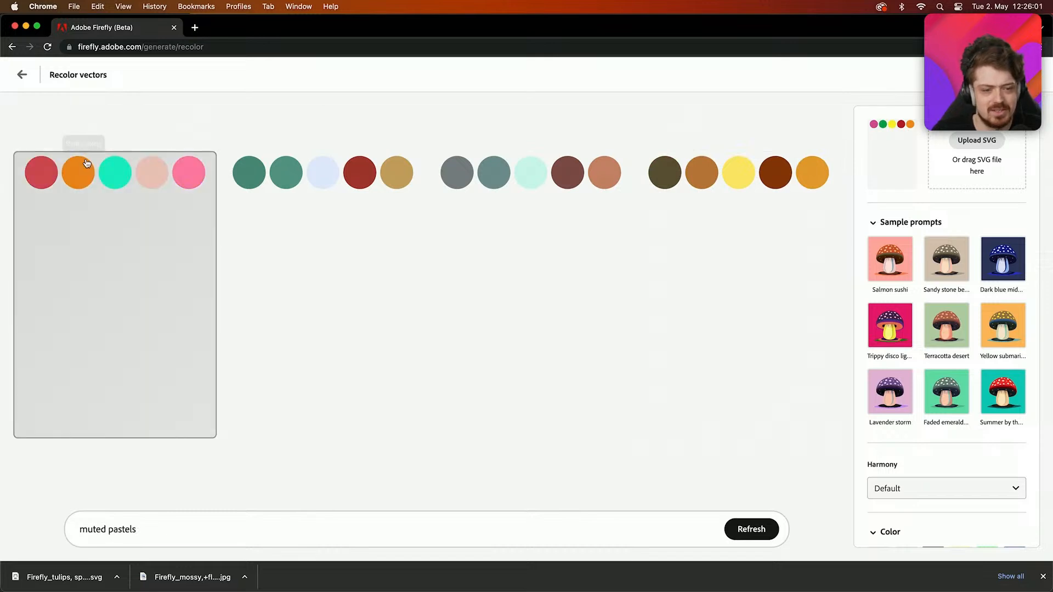
{"action": "left_click", "coordinate": [86, 164]}
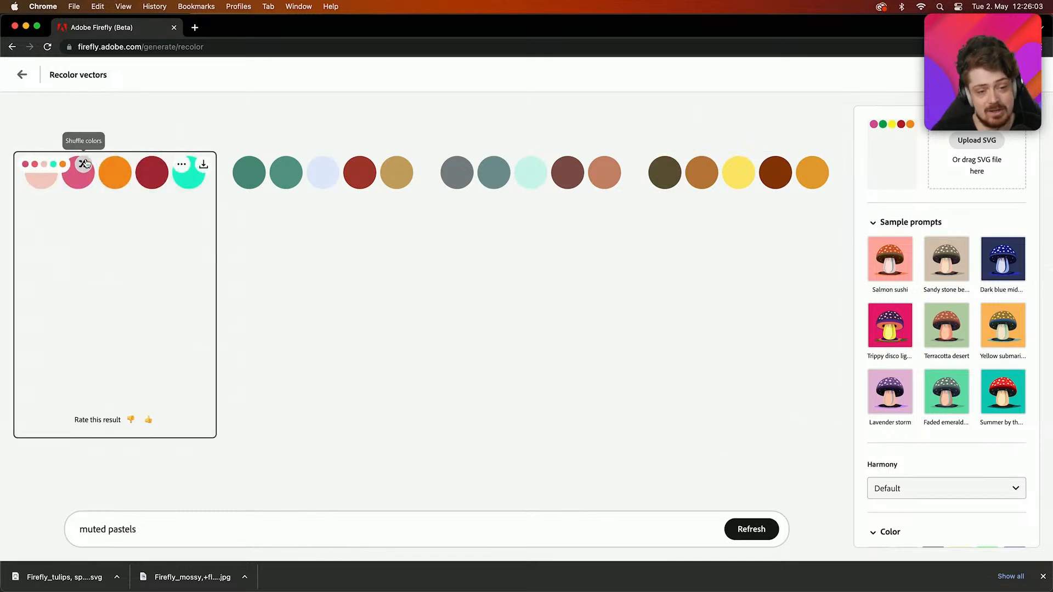
{"action": "left_click", "coordinate": [85, 164]}
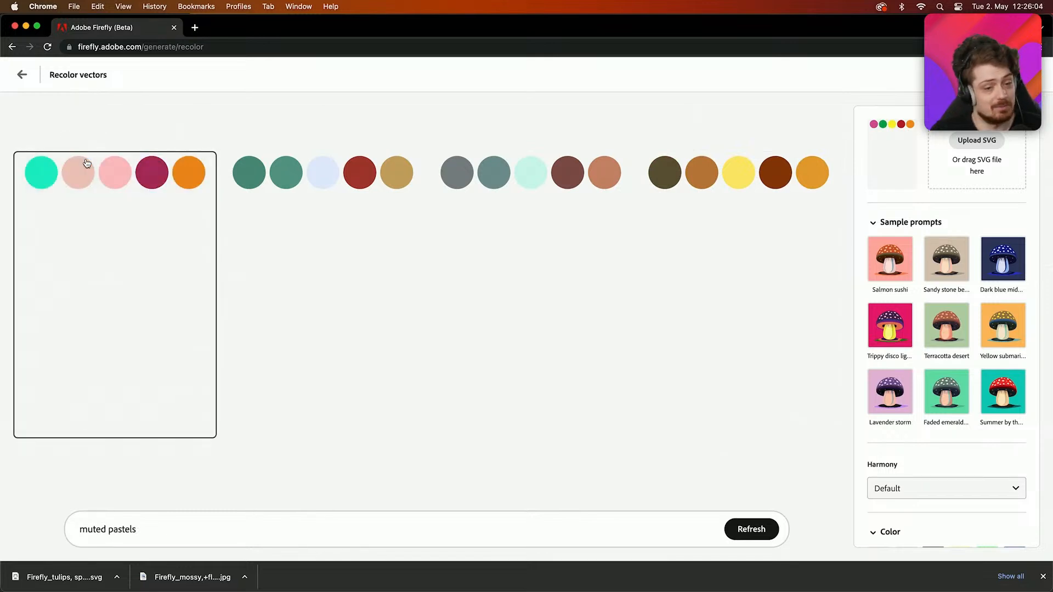
{"action": "left_click", "coordinate": [290, 165]}
{"action": "left_click", "coordinate": [293, 166]}
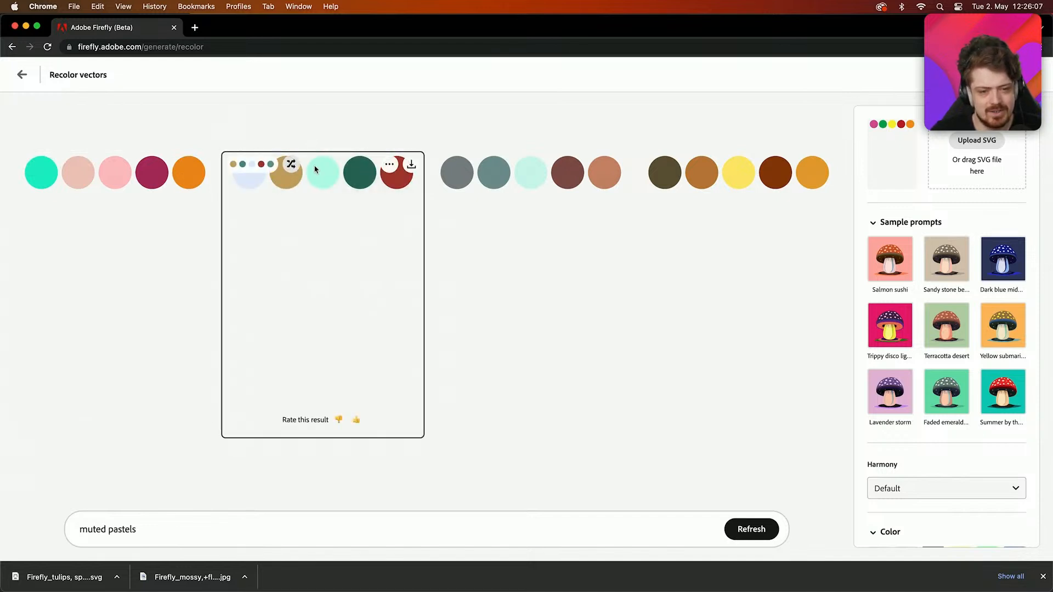
{"action": "left_click", "coordinate": [499, 166]}
{"action": "left_click", "coordinate": [499, 165]}
{"action": "left_click", "coordinate": [499, 167]}
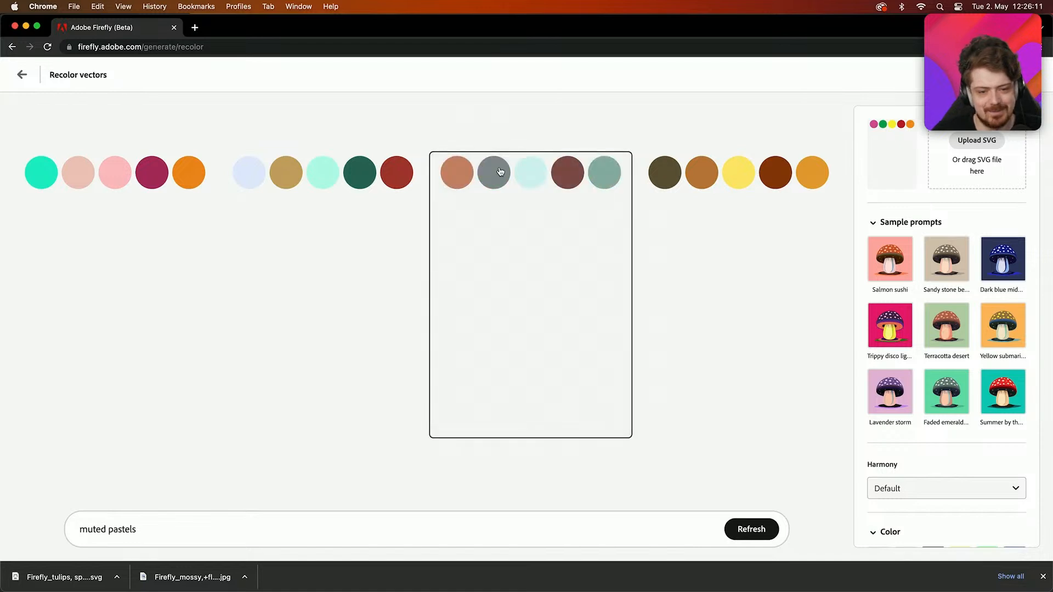
{"action": "left_click", "coordinate": [708, 166]}
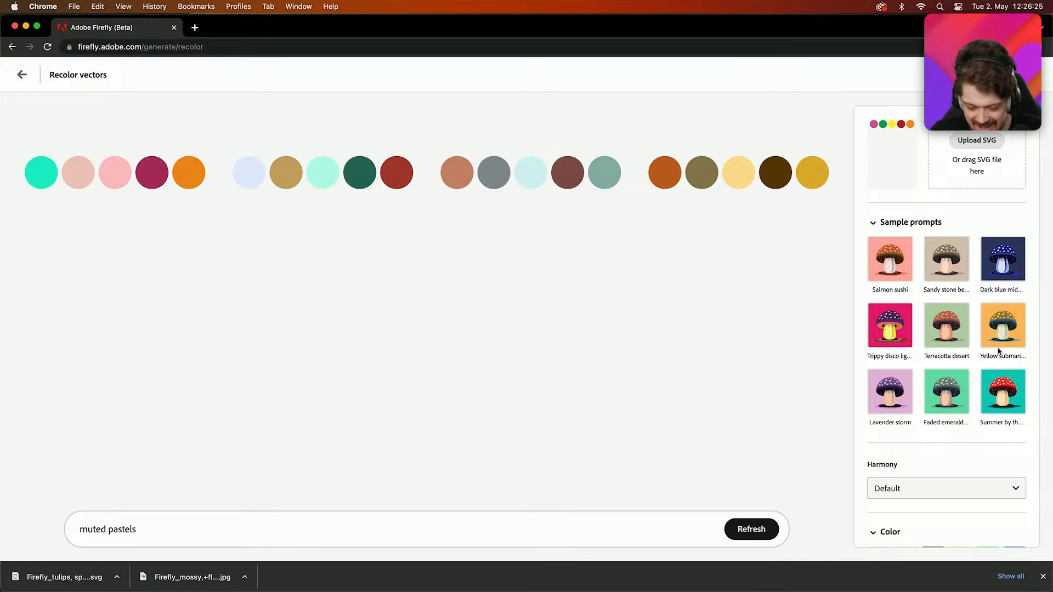
- Generate variations with the sample prompt "Summer by the sea" and download the fourth one
{"action": "left_click", "coordinate": [1008, 381]}
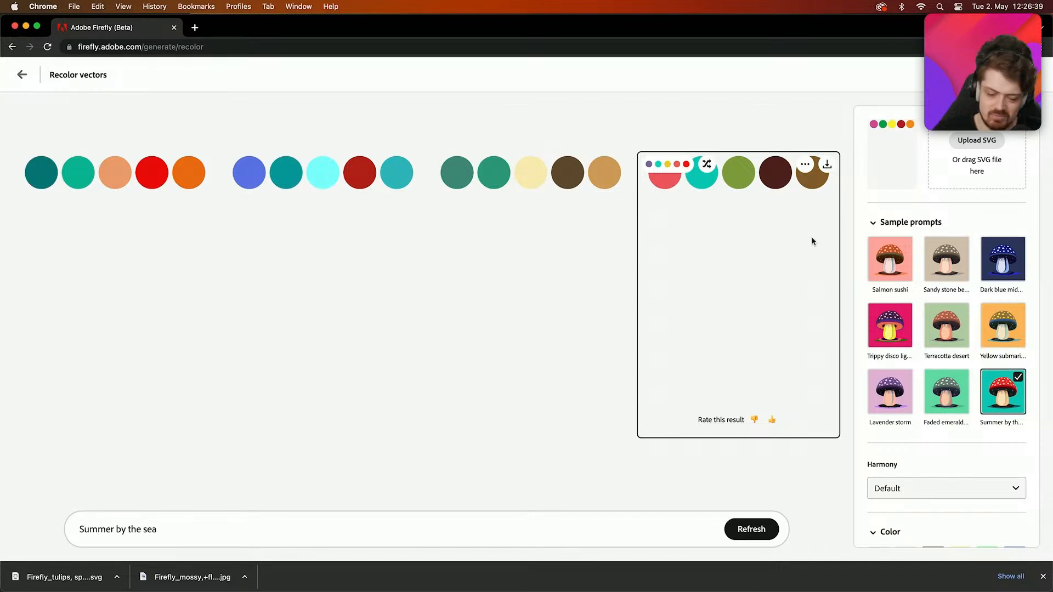
{"action": "left_click", "coordinate": [828, 169]}
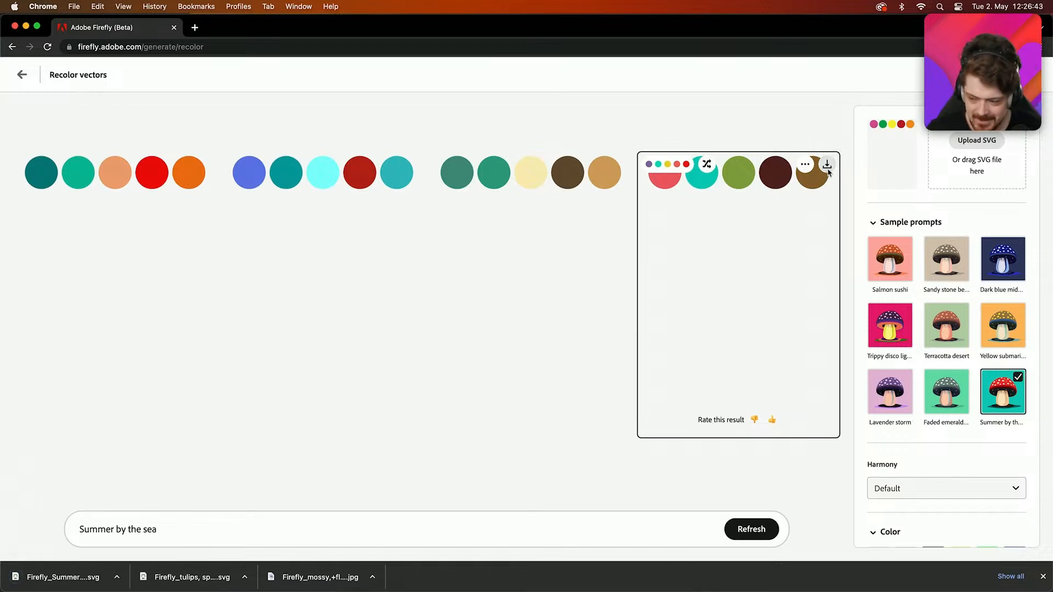
{"action": "key", "text": "ctrl+Up"}
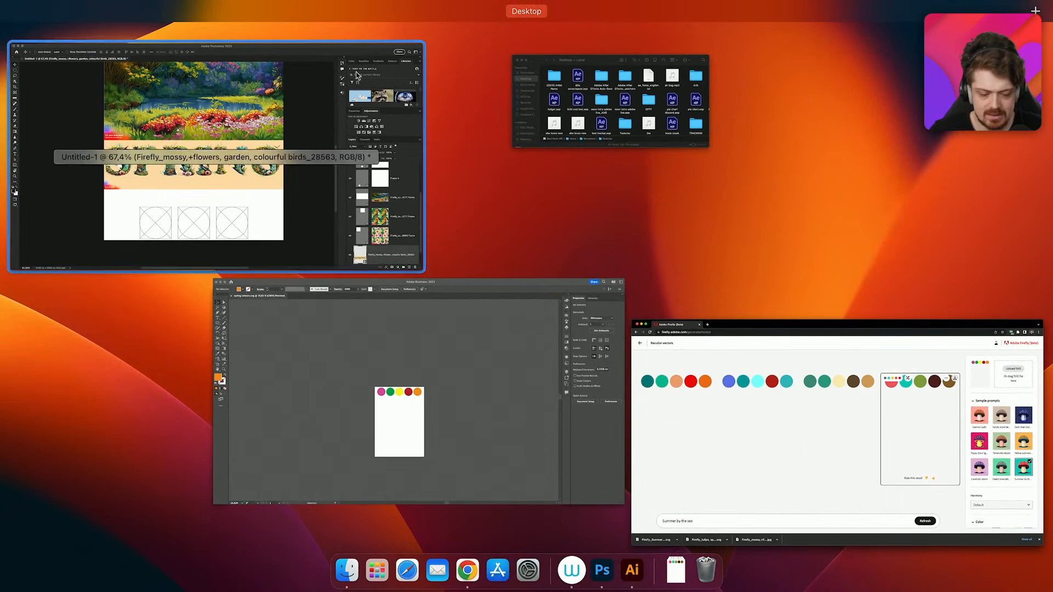
{"action": "left_click", "coordinate": [416, 66]}
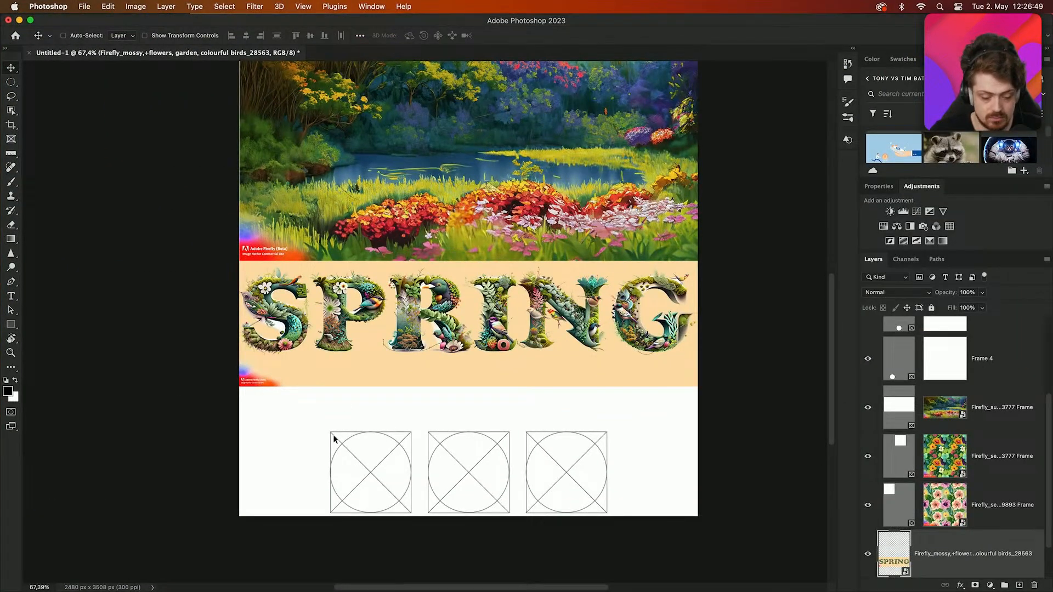
{"action": "left_click", "coordinate": [343, 566]}
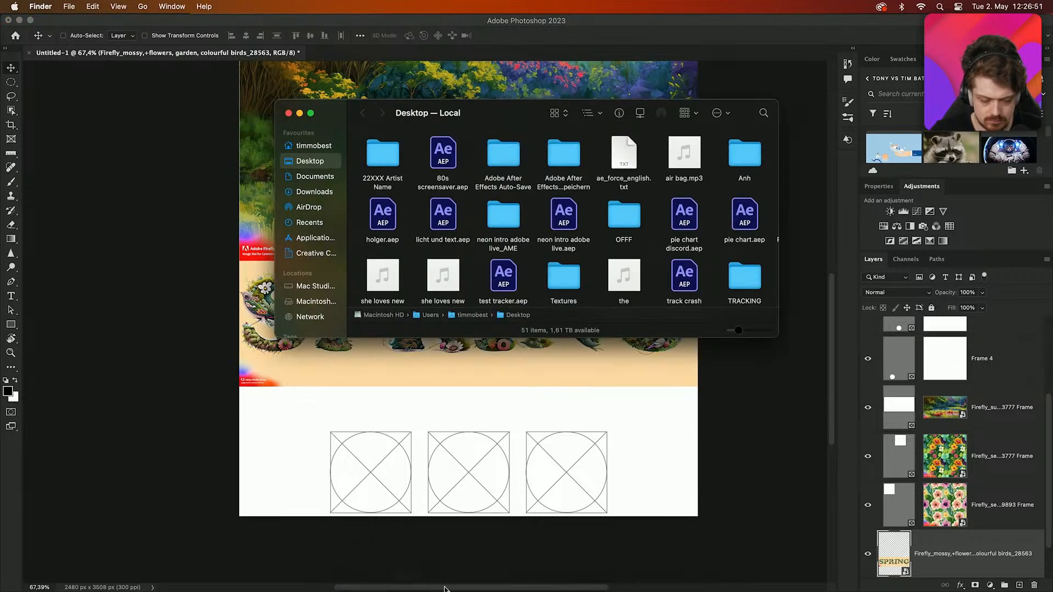
{"action": "left_click", "coordinate": [468, 584]}
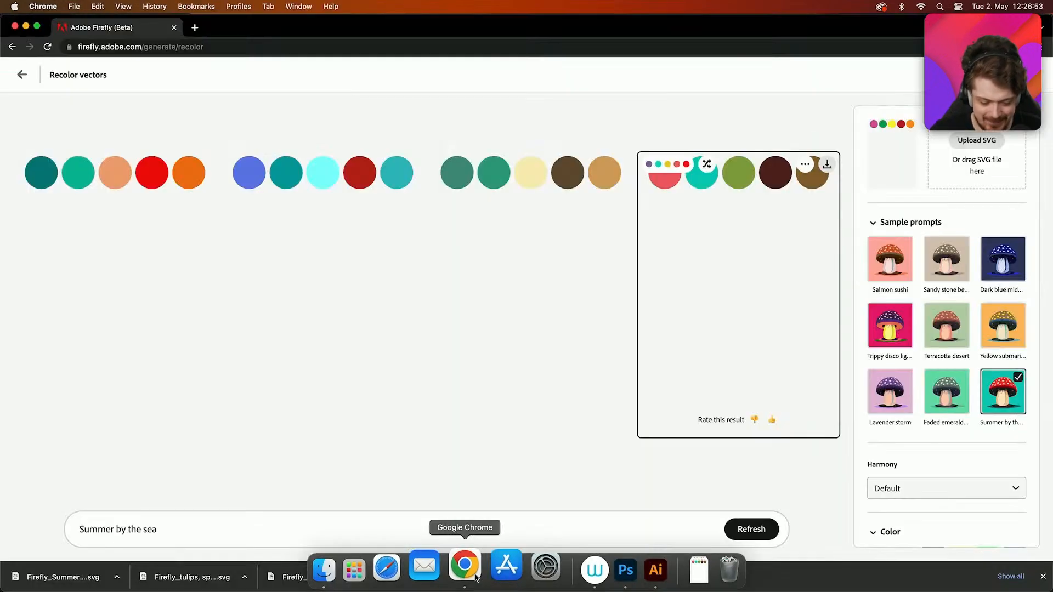
- Bring the downloaded "Firefly_tulips, spring" SVG palette into the Photoshop document and place it directly below the SPRING lettering
{"action": "left_click_drag", "start_coordinate": [192, 577], "coordinate": [271, 440]}
{"action": "key", "text": "super+Tab"}
{"action": "key", "text": "super+Tab"}
{"action": "key", "text": "super+Tab"}
{"action": "left_click_drag", "start_coordinate": [442, 309], "coordinate": [493, 532]}
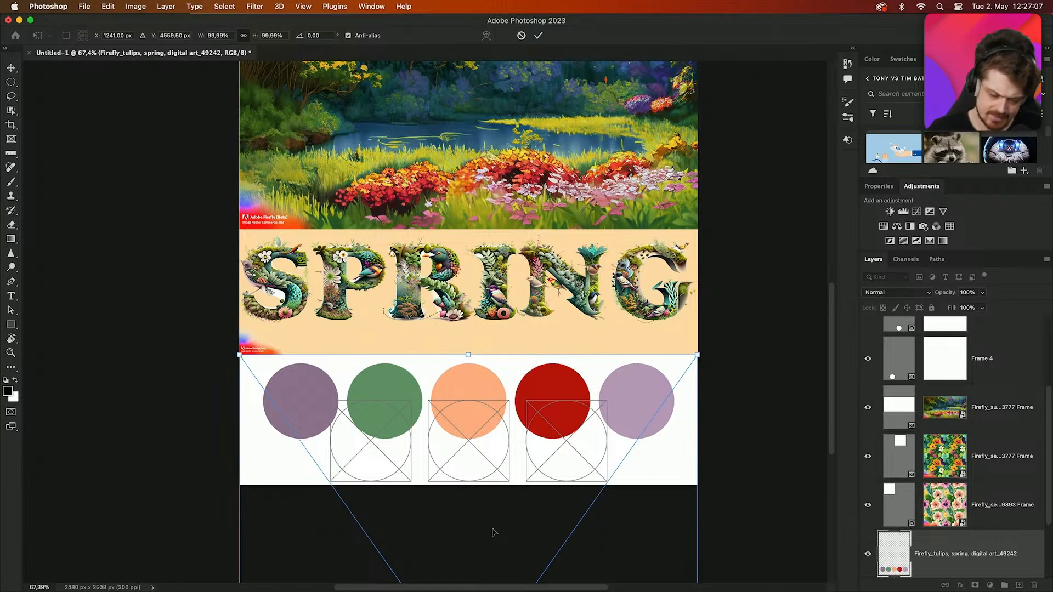
- Scale the placed tulips palette down to about half the page width, keeping it against the page's left edge
{"action": "scroll", "coordinate": [710, 490], "scroll_direction": "down", "scroll_amount": 5}
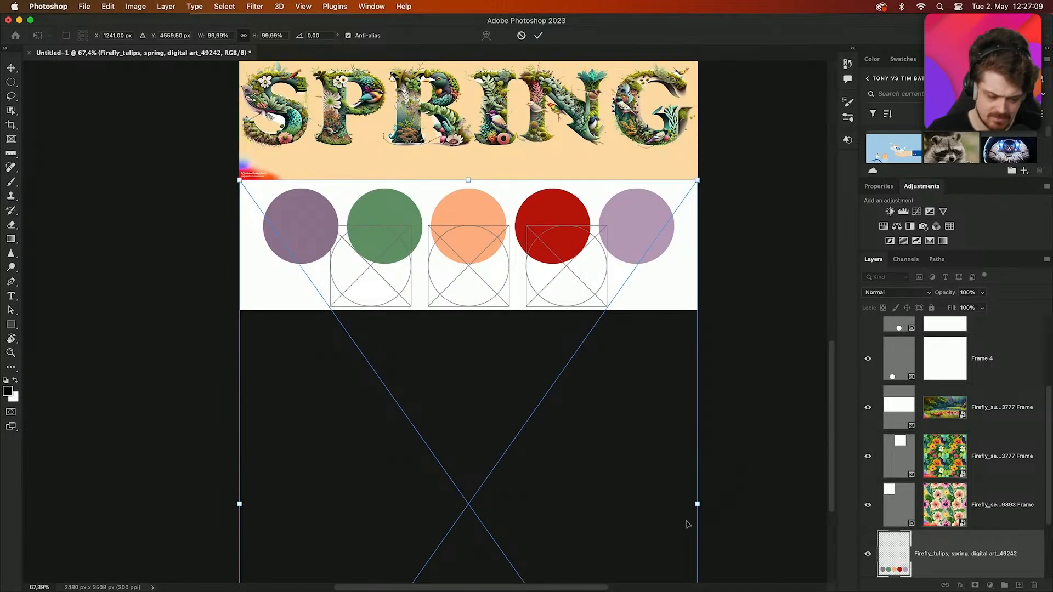
{"action": "left_click_drag", "start_coordinate": [698, 503], "coordinate": [426, 330]}
{"action": "key", "text": "Return"}
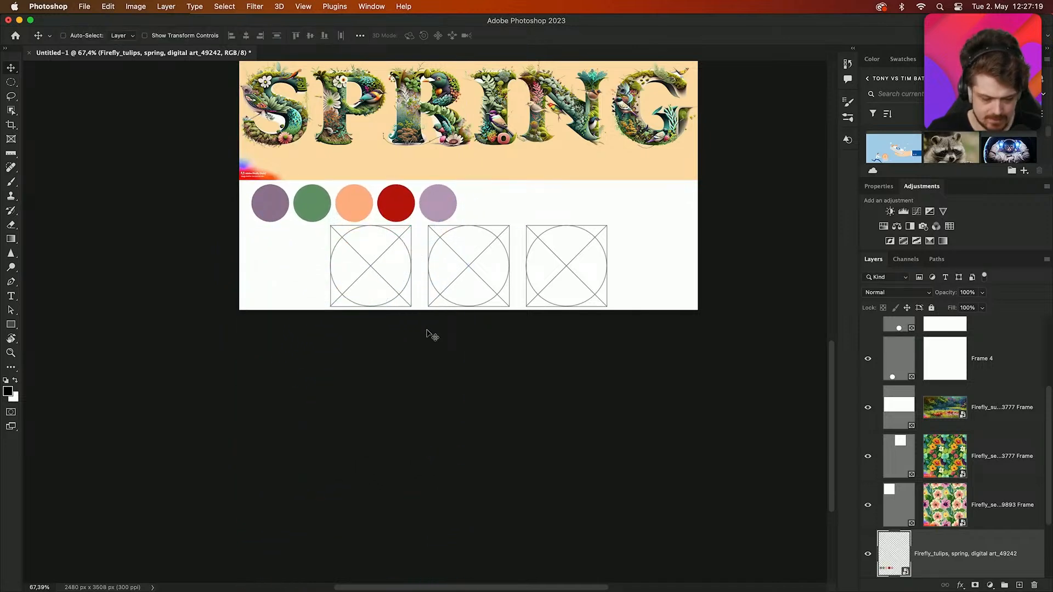
- Bring the downloaded "Firefly_Summer by the sea" SVG palette from Firefly into the Photoshop document
{"action": "key", "text": "super+Tab"}
{"action": "key", "text": "super+Tab"}
{"action": "key", "text": "super+Tab"}
{"action": "key", "text": "super+Tab"}
{"action": "left_click_drag", "start_coordinate": [131, 576], "coordinate": [639, 554]}
{"action": "key", "text": "super+Tab"}
{"action": "key", "text": "Return"}
- Position the summer palette below the lettering and scale it to about 52.5%, filling the right half beside the tulips palette
{"action": "left_click_drag", "start_coordinate": [625, 454], "coordinate": [625, 446]}
{"action": "left_click_drag", "start_coordinate": [242, 505], "coordinate": [496, 357]}
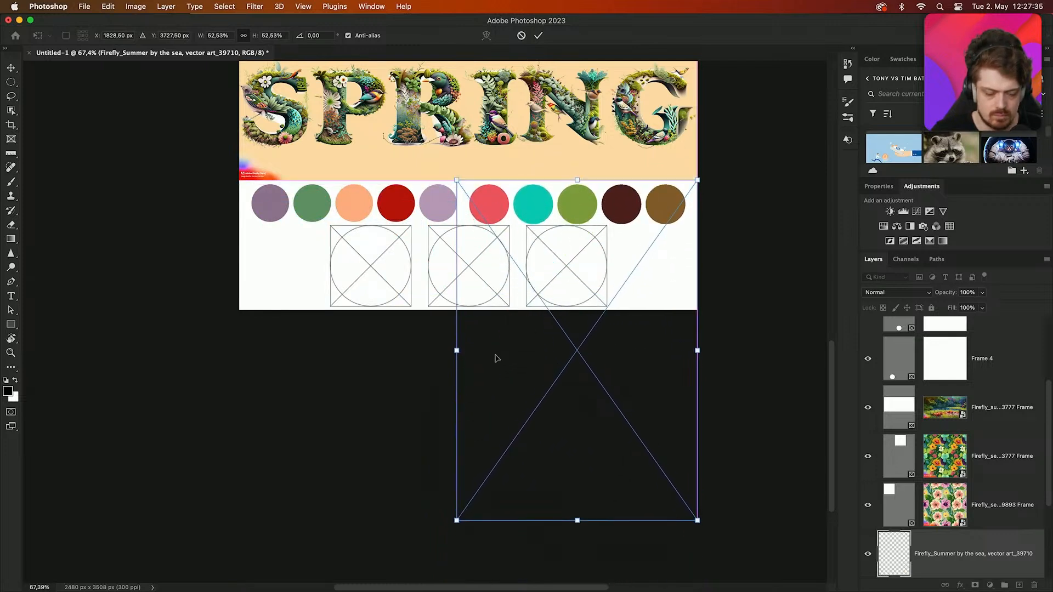
{"action": "key", "text": "Return"}
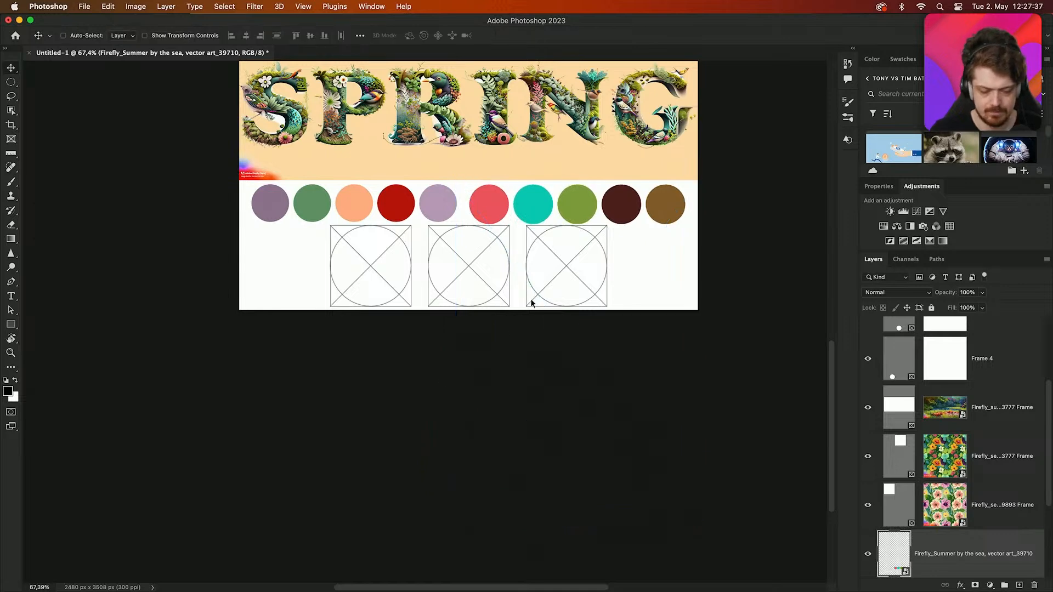
- Select the tulips and summer palette layers together and align their top edges
{"action": "scroll", "coordinate": [532, 302], "scroll_direction": "up", "scroll_amount": 4}
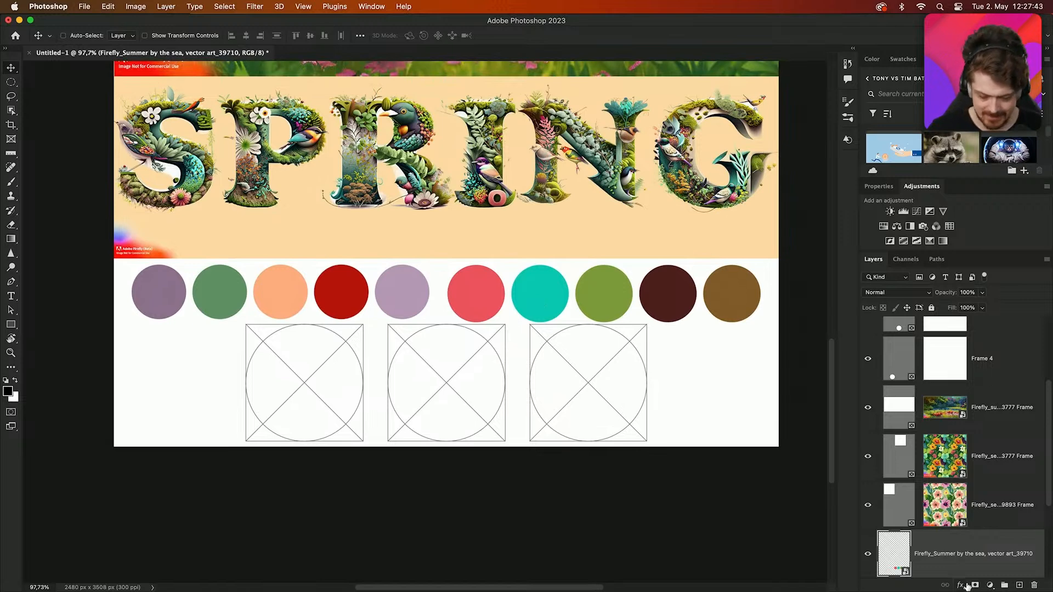
{"action": "scroll", "coordinate": [964, 543], "scroll_direction": "down", "scroll_amount": 4}
{"action": "left_click", "coordinate": [953, 477]}
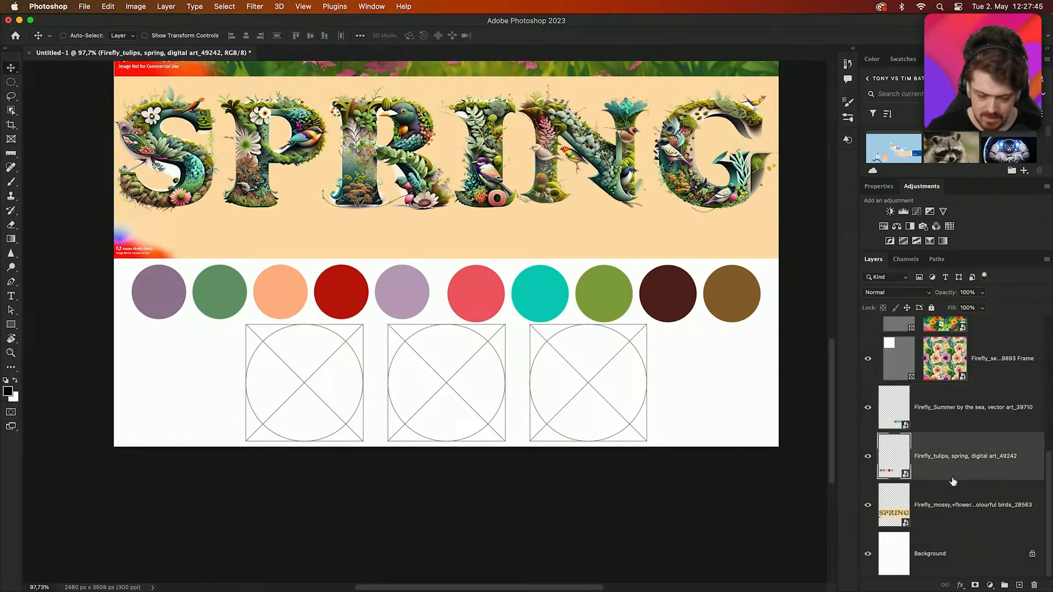
{"action": "left_click_drag", "start_coordinate": [439, 272], "coordinate": [437, 265]}
{"action": "scroll", "coordinate": [437, 265], "scroll_direction": "left", "scroll_amount": 3}
{"action": "scroll", "coordinate": [437, 265], "scroll_direction": "up", "scroll_amount": 2}
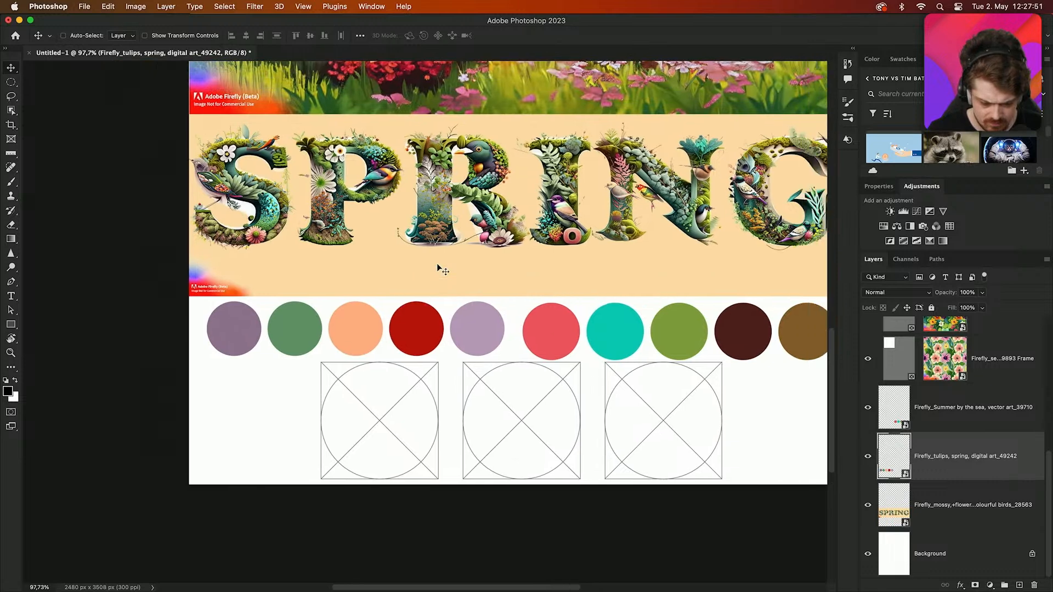
{"action": "left_click", "coordinate": [945, 420], "text": "shift"}
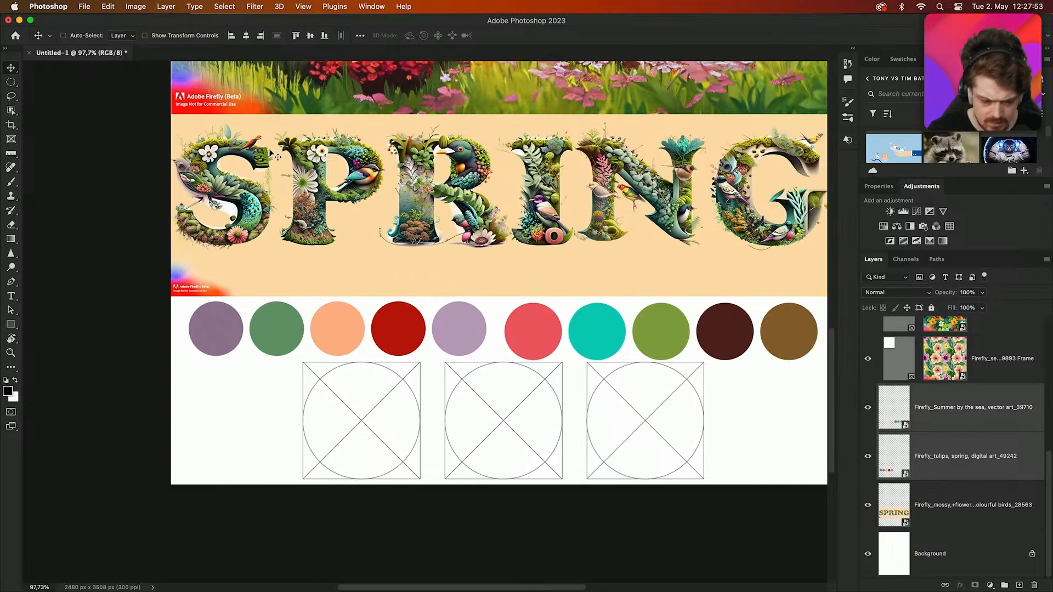
{"action": "left_click", "coordinate": [296, 35]}
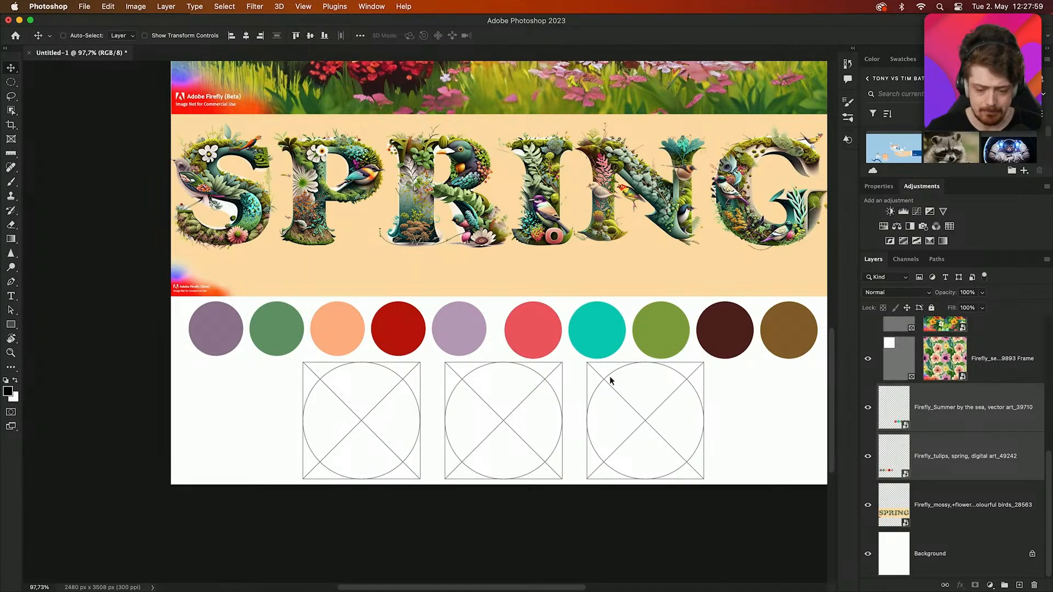
- Review the whole layout from the pattern frames down to the circular frames for placeholders that are still empty
{"action": "key", "text": "super+minus"}
{"action": "key", "text": "super+minus"}
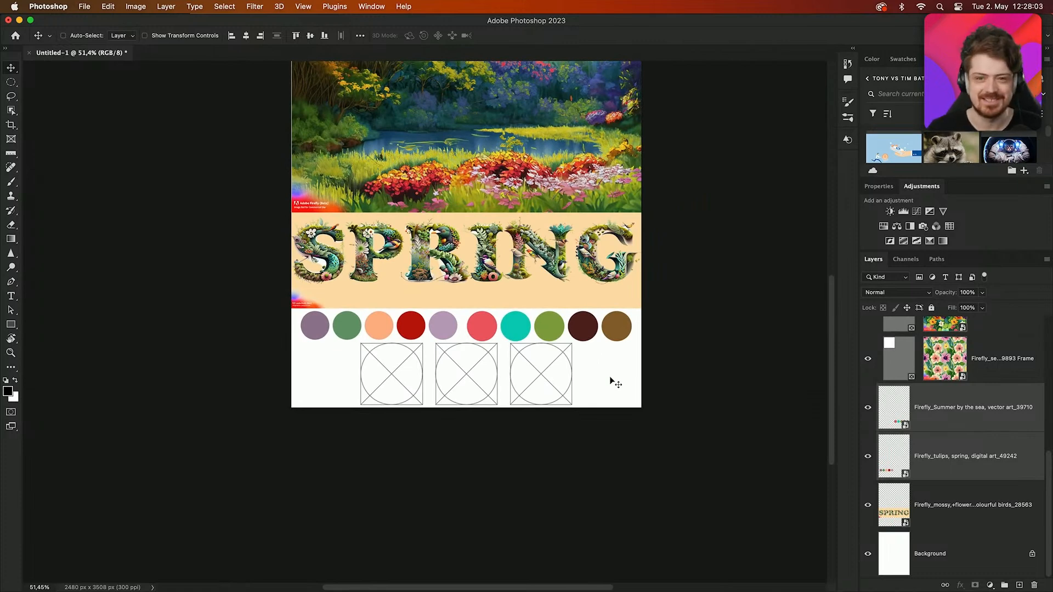
{"action": "scroll", "coordinate": [612, 381], "scroll_direction": "up", "scroll_amount": 5}
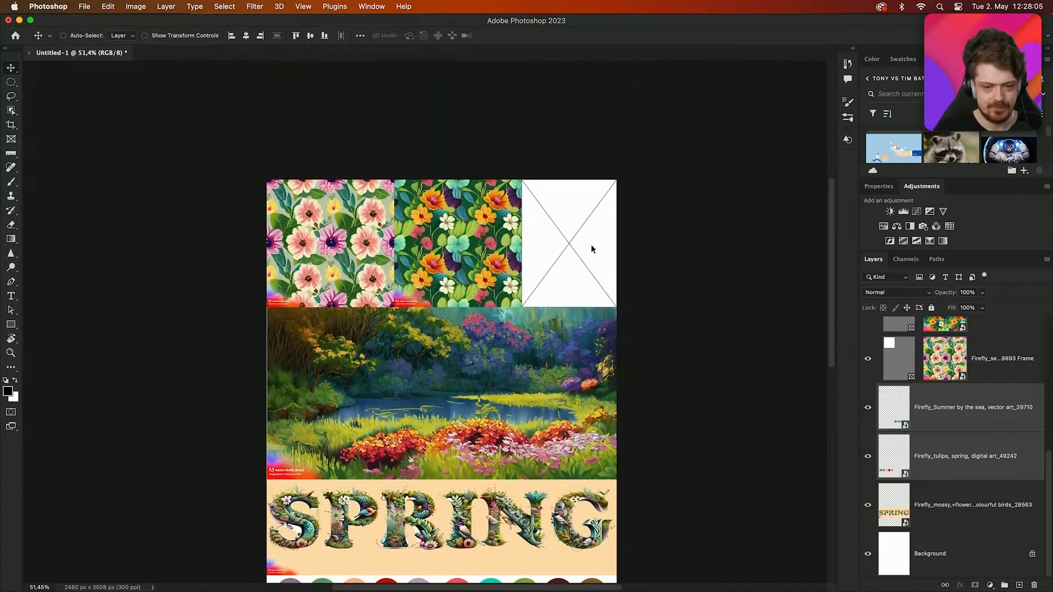
{"action": "scroll", "coordinate": [587, 250], "scroll_direction": "down", "scroll_amount": 6}
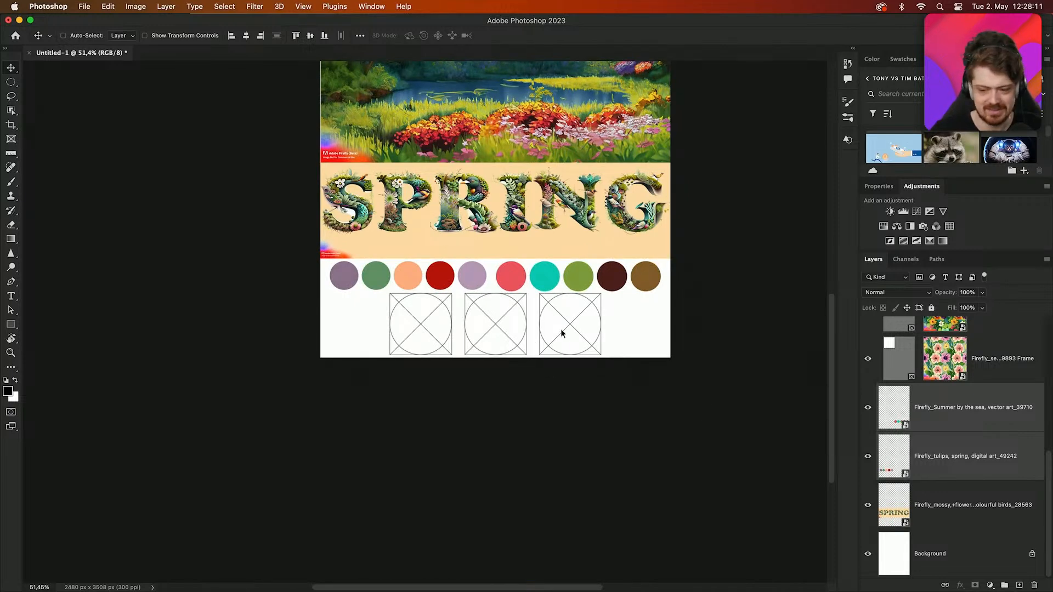
{"action": "scroll", "coordinate": [561, 333], "scroll_direction": "up", "scroll_amount": 5}
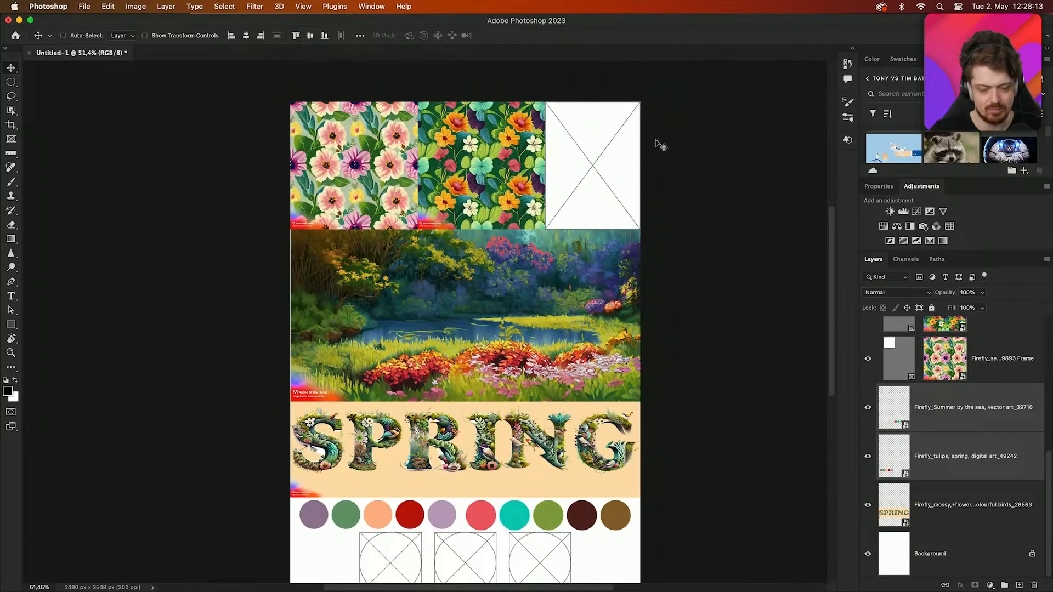
{"action": "scroll", "coordinate": [570, 134], "scroll_direction": "up", "scroll_amount": 5}
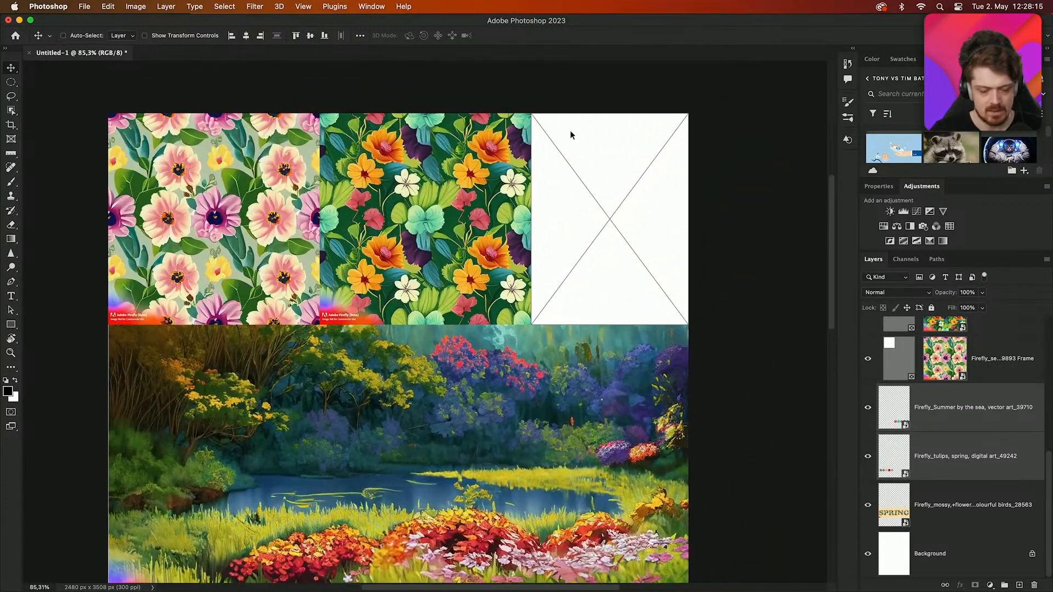
{"action": "scroll", "coordinate": [571, 134], "scroll_direction": "down", "scroll_amount": 3}
- Switch to Firefly, leave the vector recoloring page and open the Text to image generator
{"action": "key", "text": "super+Tab"}
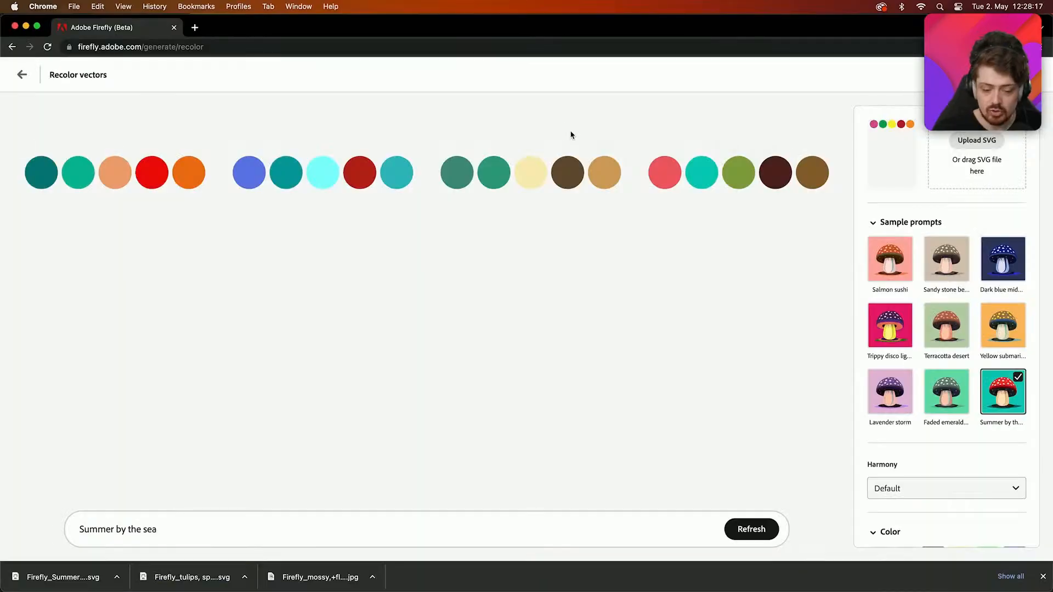
{"action": "left_click", "coordinate": [23, 74]}
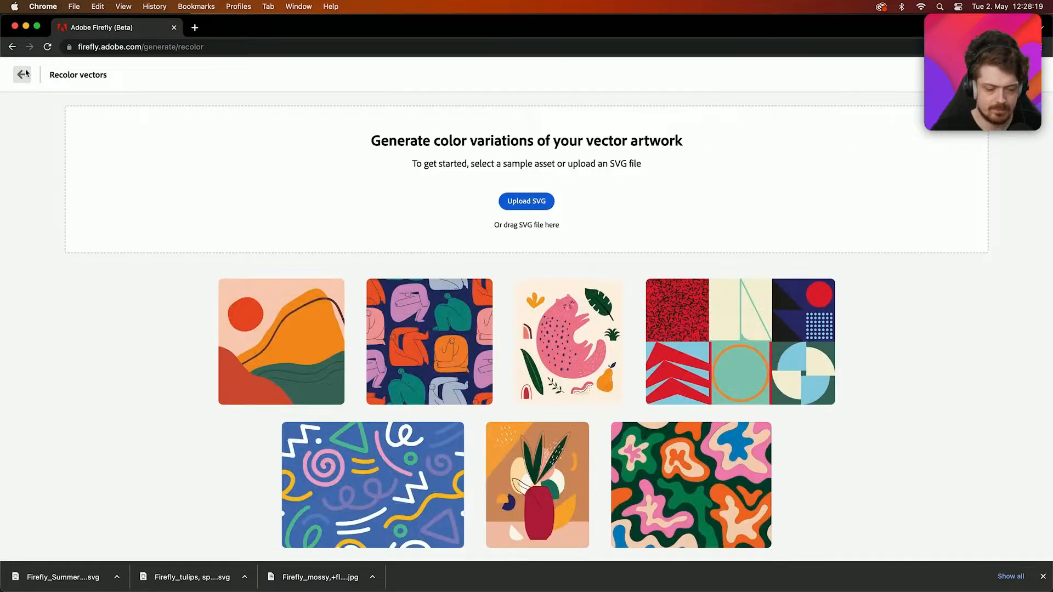
{"action": "left_click", "coordinate": [23, 74]}
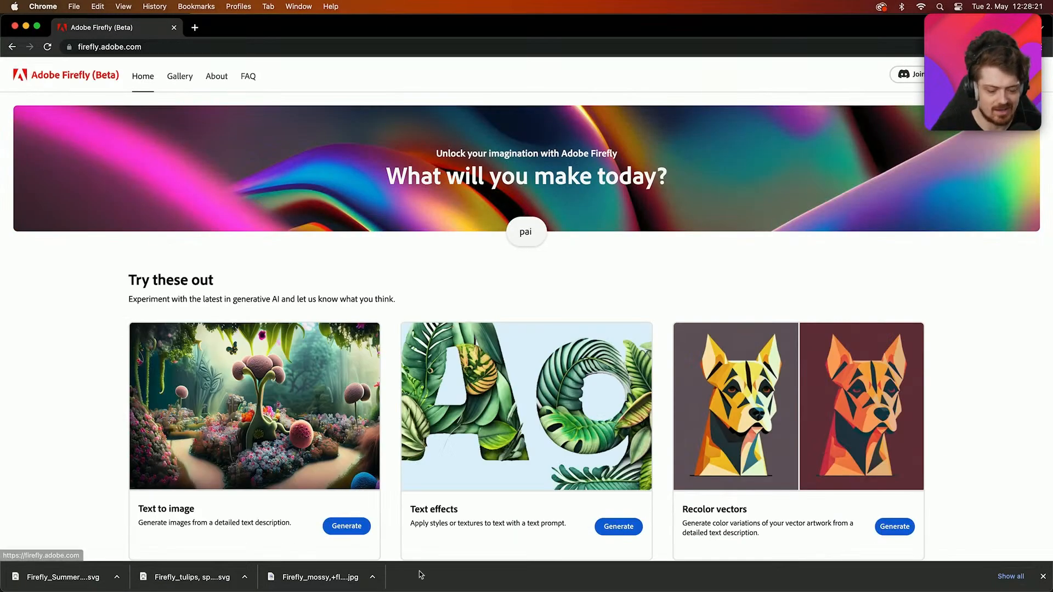
{"action": "left_click", "coordinate": [348, 525]}
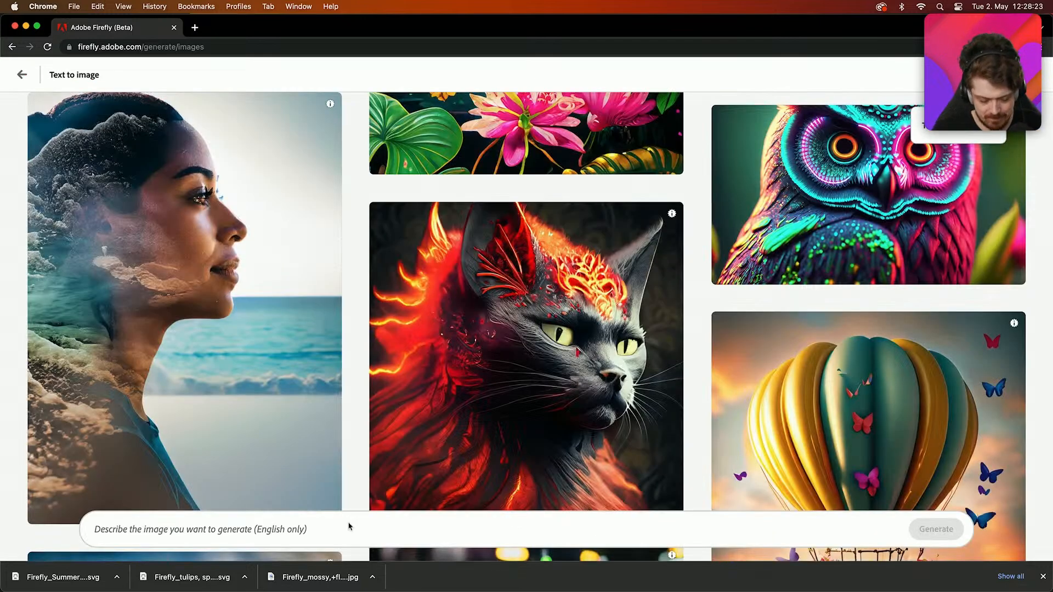
{"action": "type", "text": "TULI"}
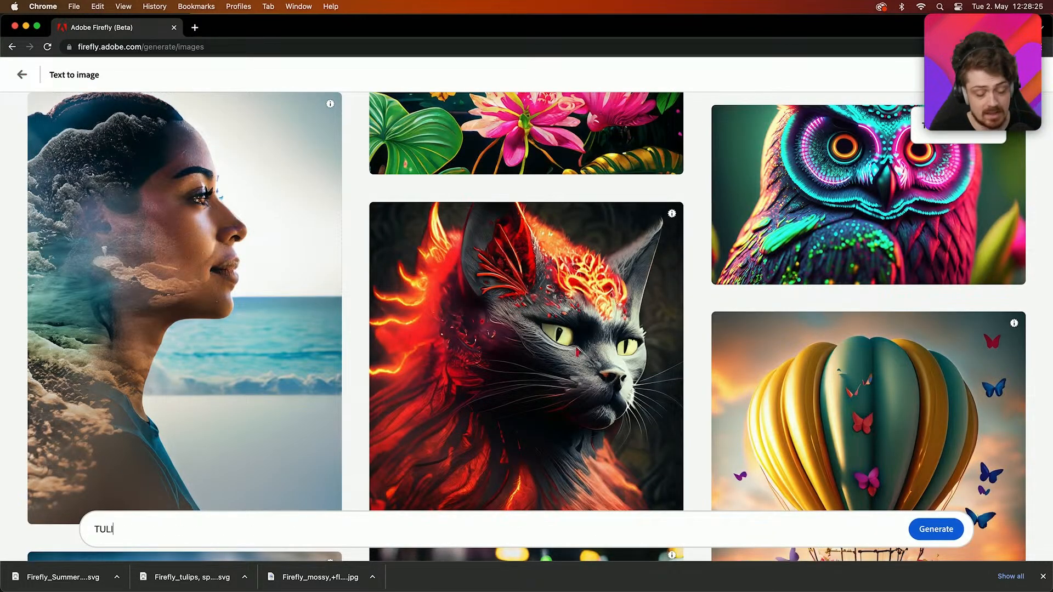
{"action": "key", "text": "BackSpace"}
{"action": "key", "text": "BackSpace"}
{"action": "key", "text": "BackSpace"}
{"action": "key", "text": "BackSpace"}
- Generate images from the prompt "tulips with sky in the background, spring, vibrant, fluffy clouds"
{"action": "type", "text": "tulu"}
{"action": "type", "text": "ps with"}
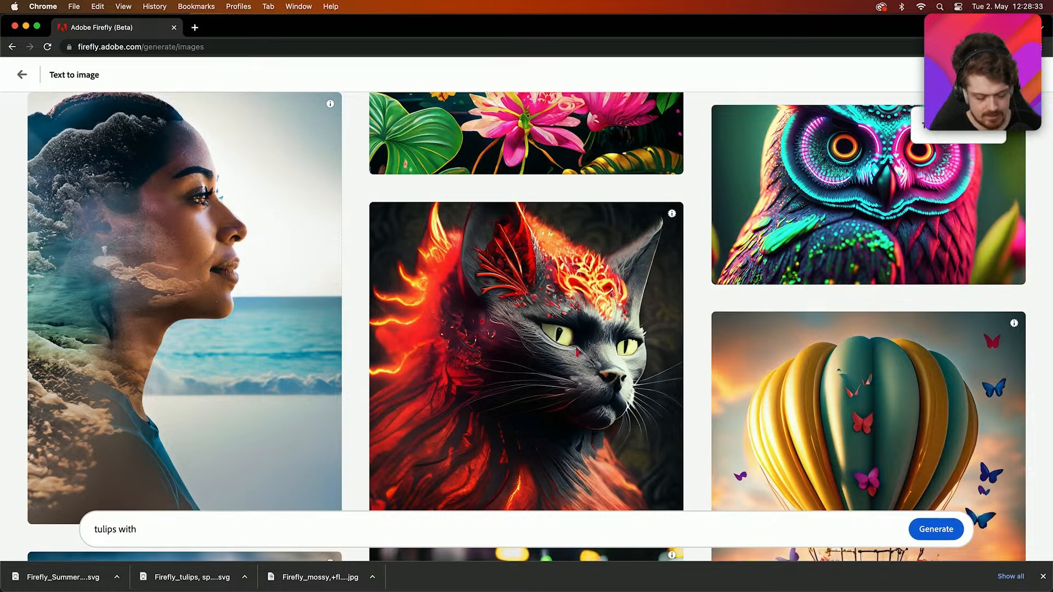
{"action": "type", "text": " sky in the backgbrou"}
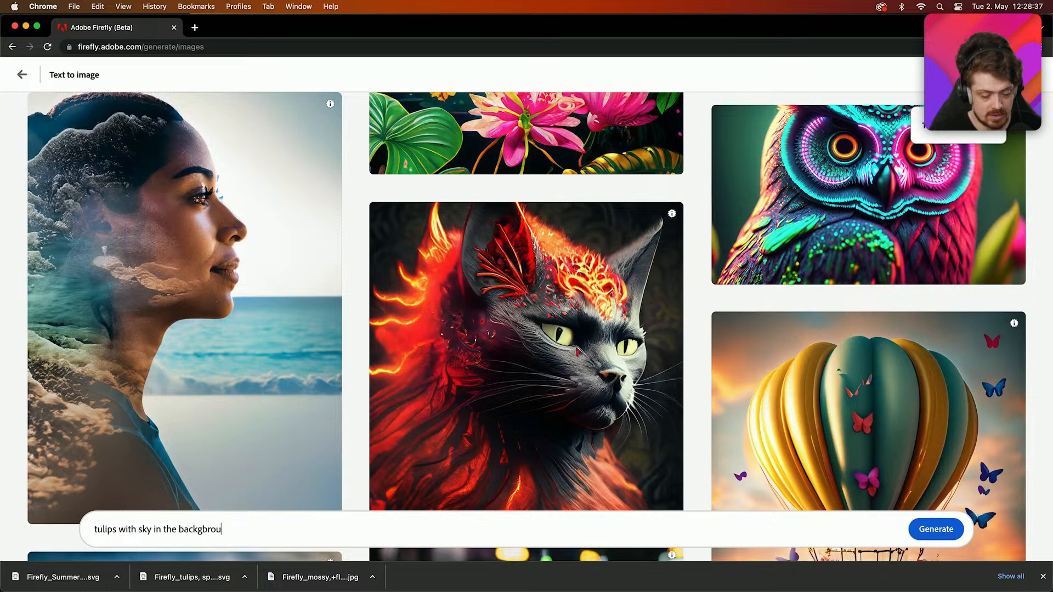
{"action": "key", "text": "BackSpace"}
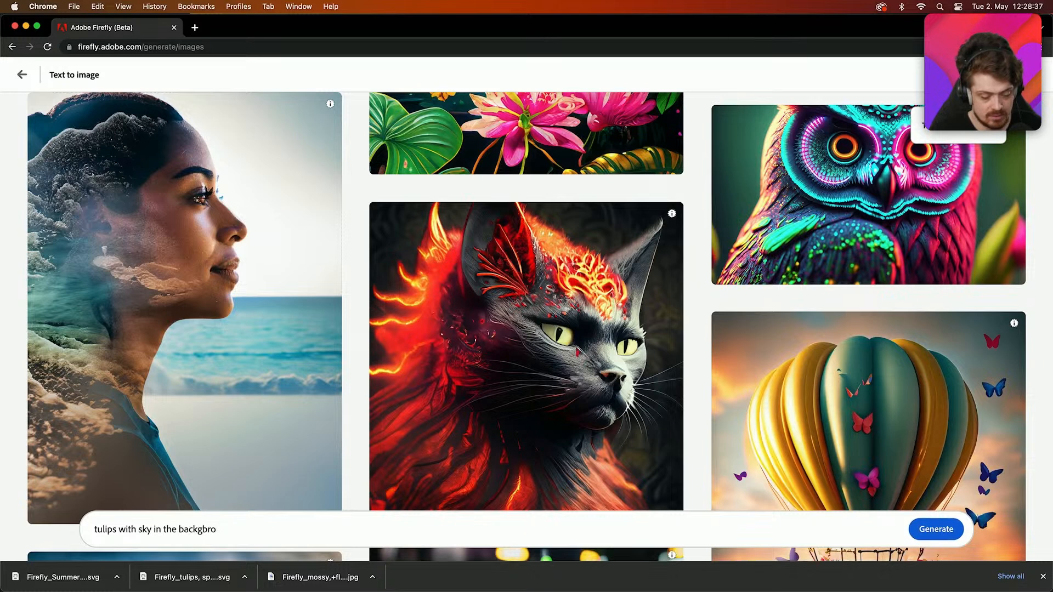
{"action": "type", "text": "und,"}
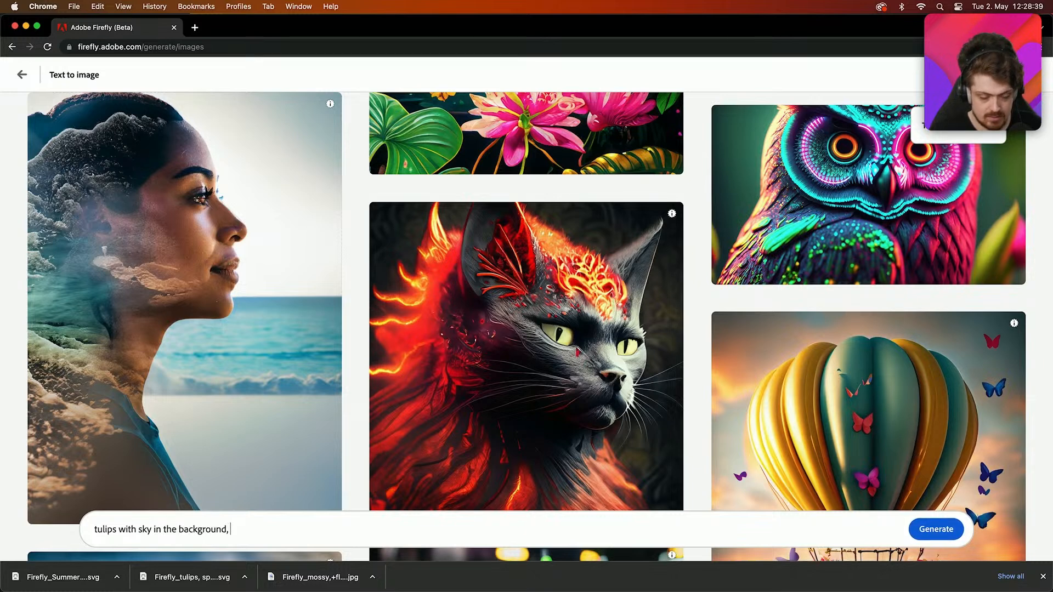
{"action": "type", "text": " spring, vibrant, flu"}
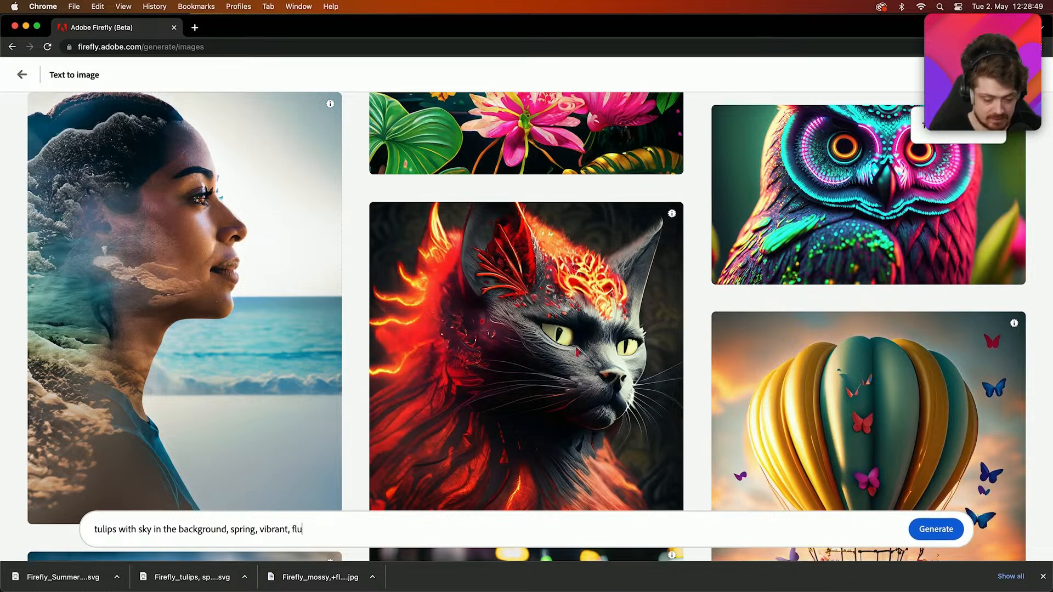
{"action": "type", "text": "ouds"}
{"action": "key", "text": "Return"}
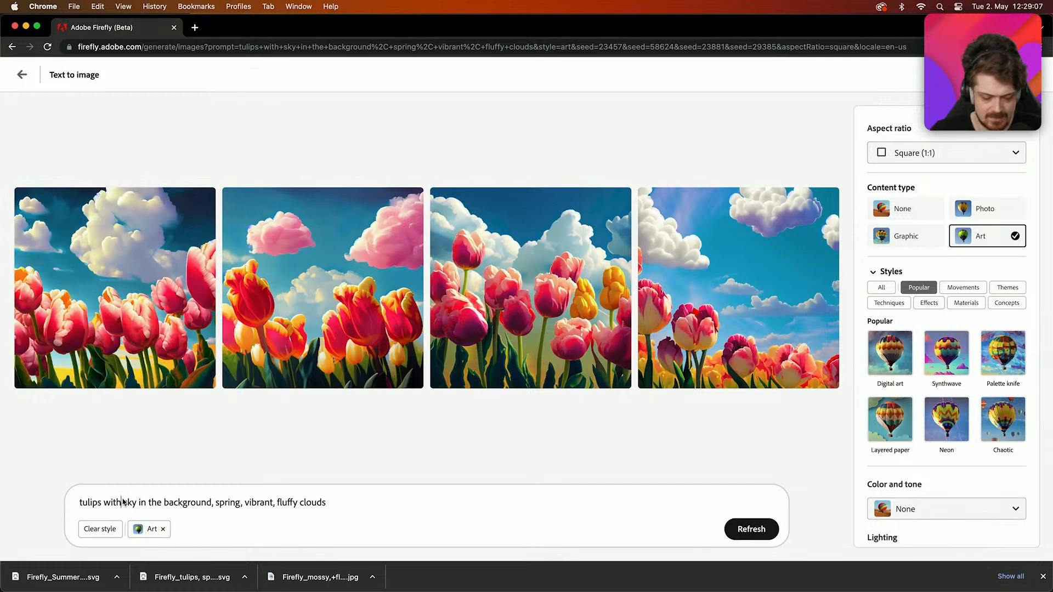
- Insert "bright" before "sky" in the prompt, set the aspect ratio to Portrait (3:4) and regenerate the images
{"action": "mouse_move", "coordinate": [187, 591]}
{"action": "type", "text": "bright"}
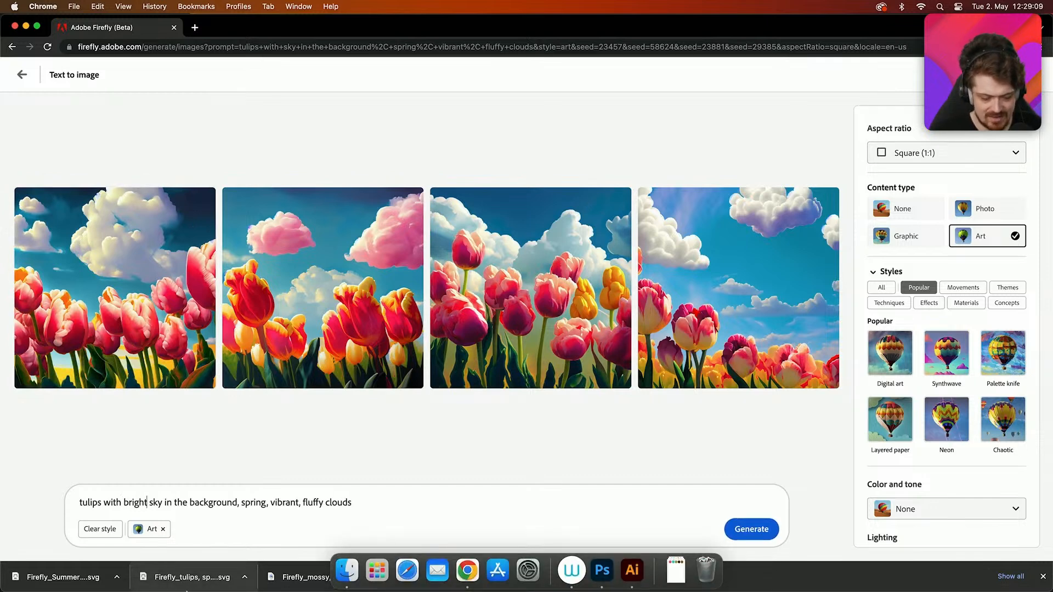
{"action": "left_click", "coordinate": [905, 155]}
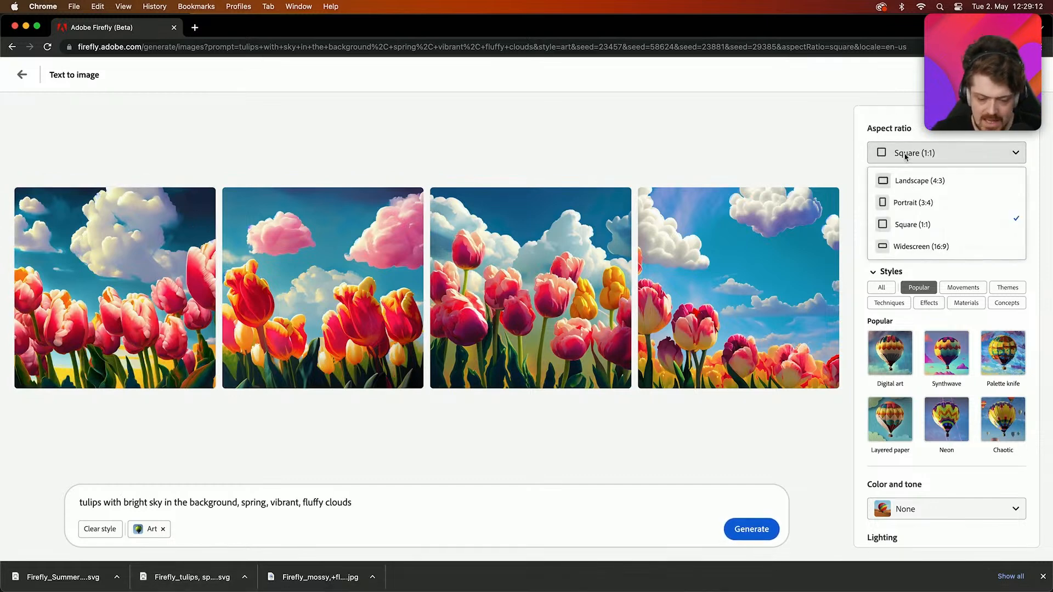
{"action": "left_click", "coordinate": [906, 202]}
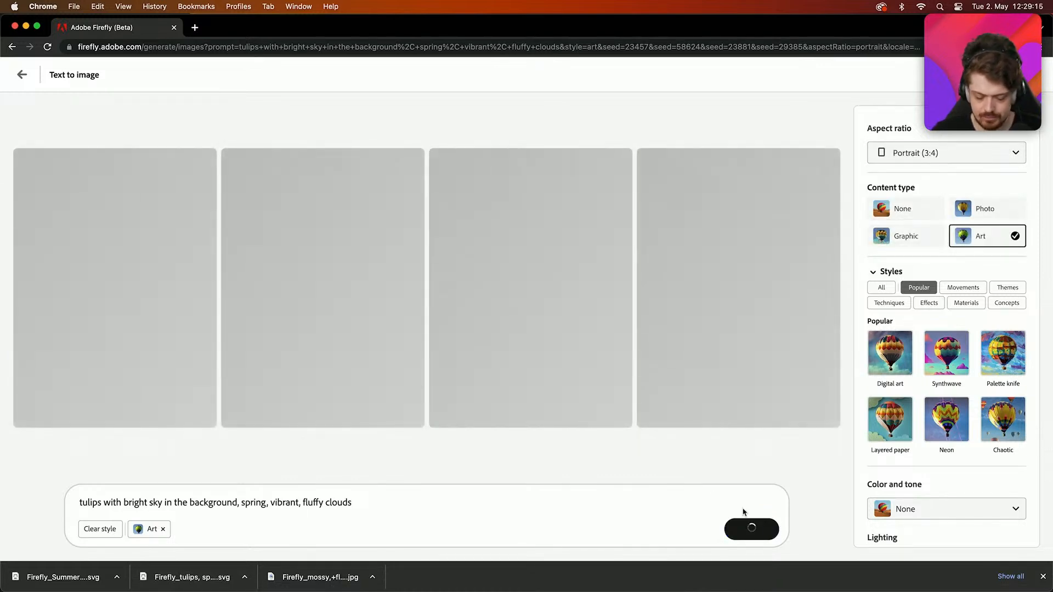
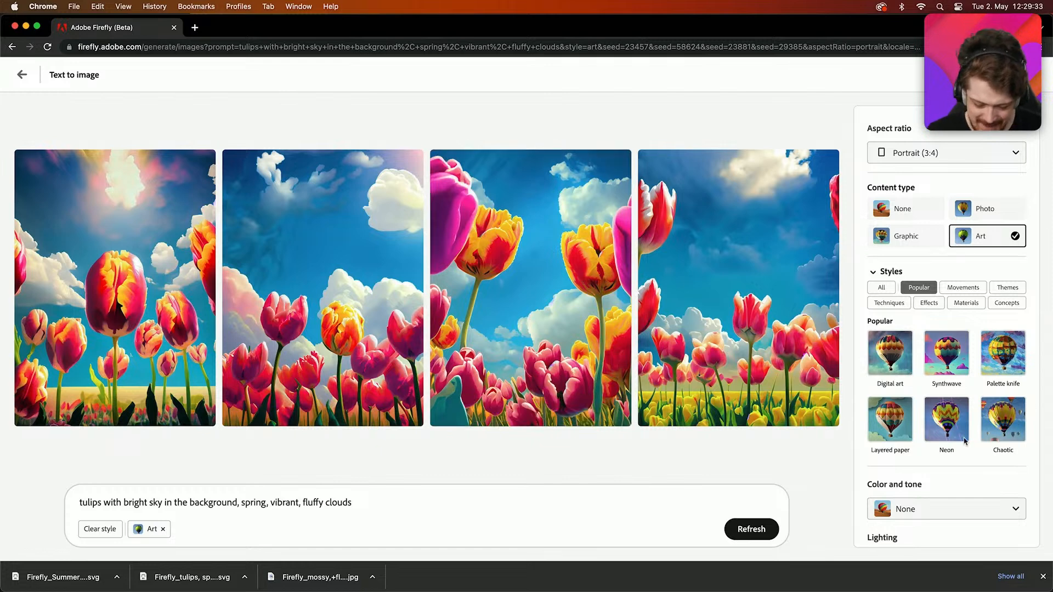
- Set the lighting to Golden hour and the color and tone to Warm tone
{"action": "scroll", "coordinate": [963, 442], "scroll_direction": "down", "scroll_amount": 2}
{"action": "left_click", "coordinate": [936, 479]}
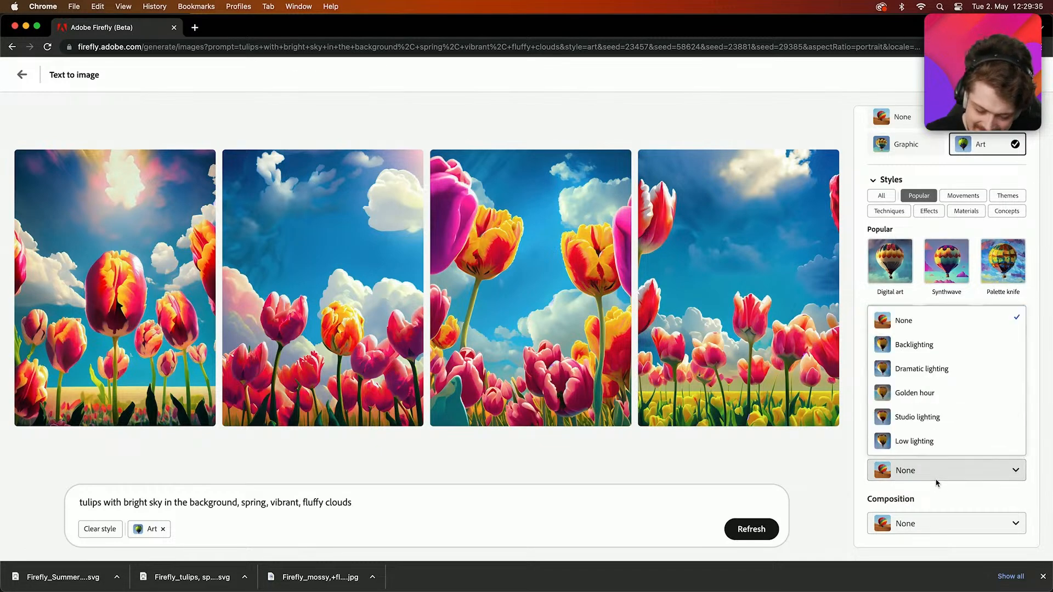
{"action": "left_click", "coordinate": [930, 395]}
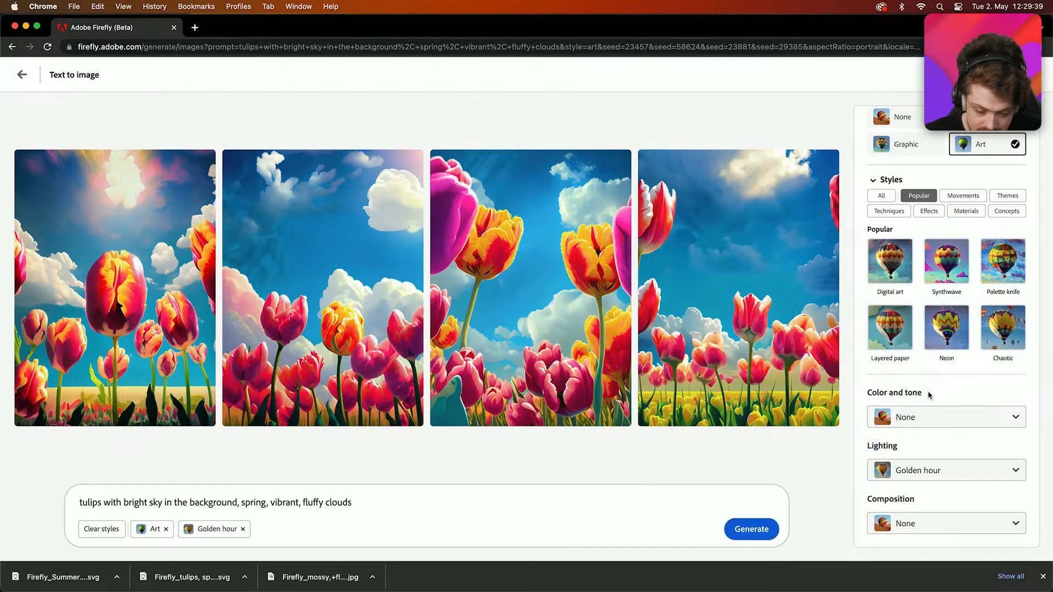
{"action": "scroll", "coordinate": [992, 424], "scroll_direction": "up", "scroll_amount": 1}
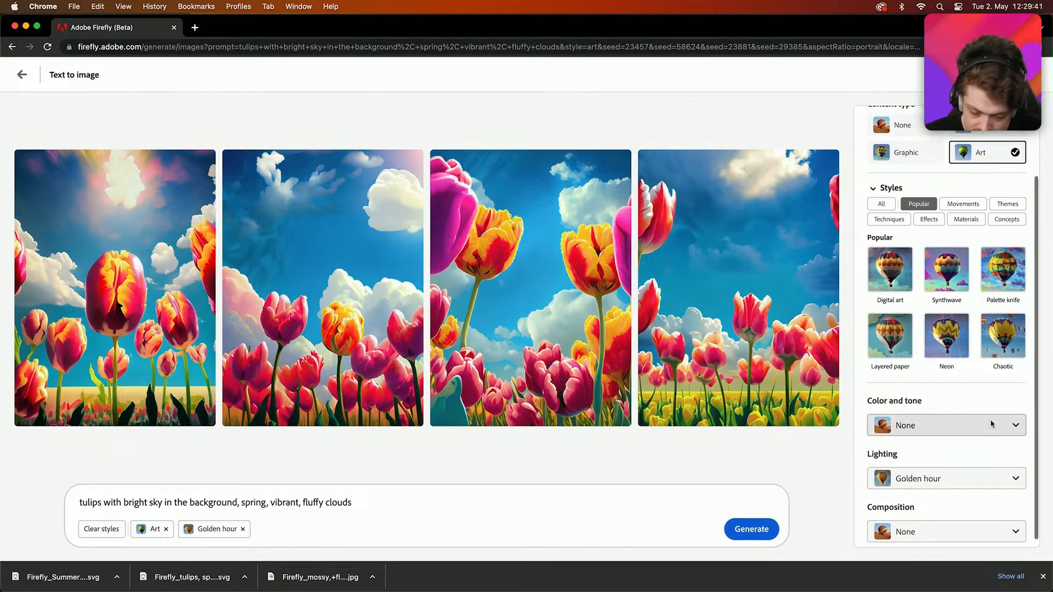
{"action": "left_click", "coordinate": [992, 423]}
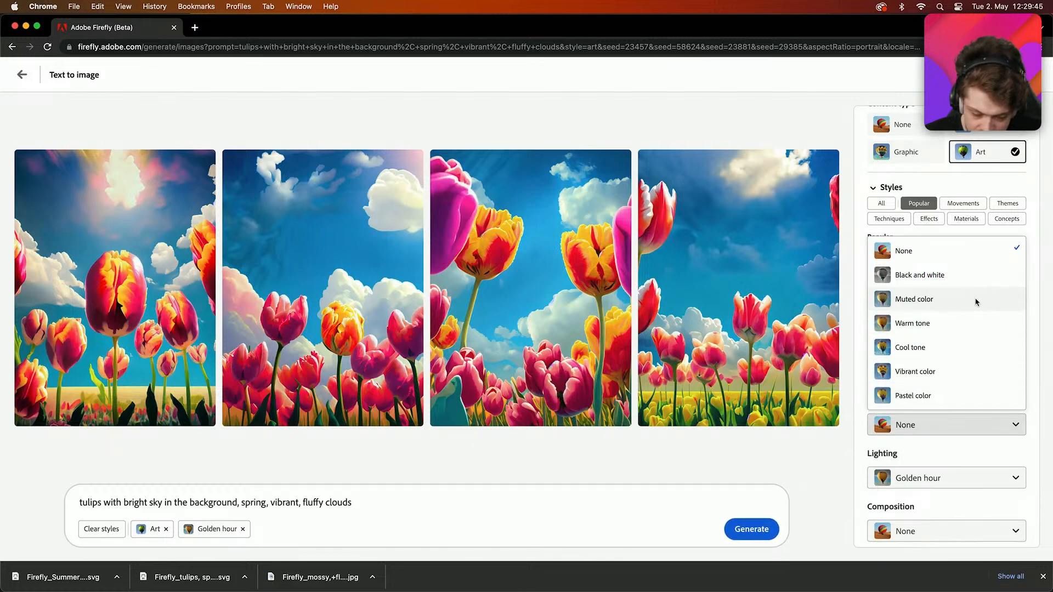
{"action": "left_click", "coordinate": [950, 324]}
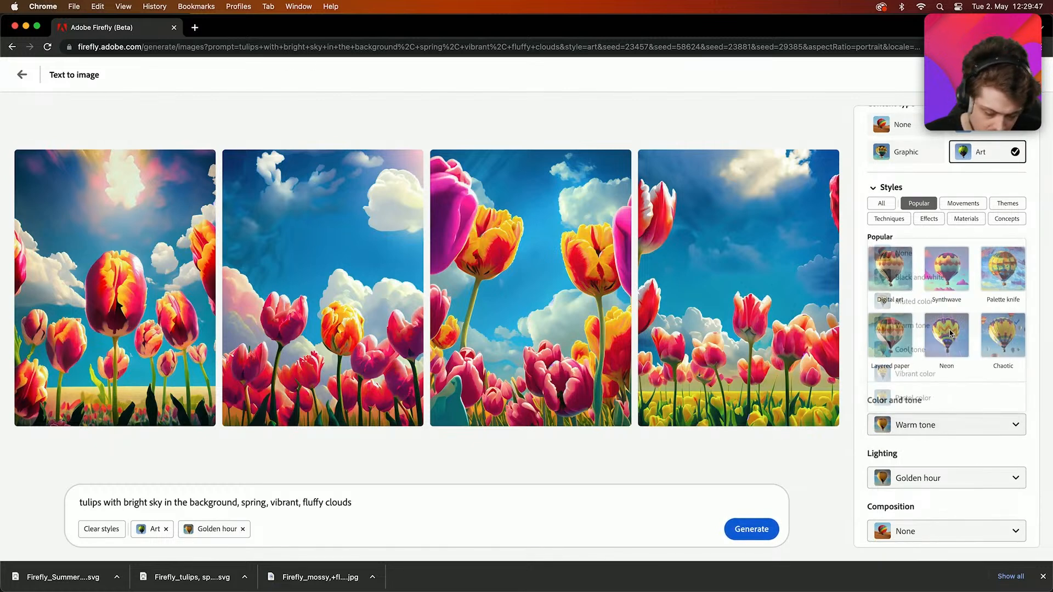
- Find the Bioluminescent effect among all styles, add it and regenerate the tulip images
{"action": "scroll", "coordinate": [950, 332], "scroll_direction": "up", "scroll_amount": 5}
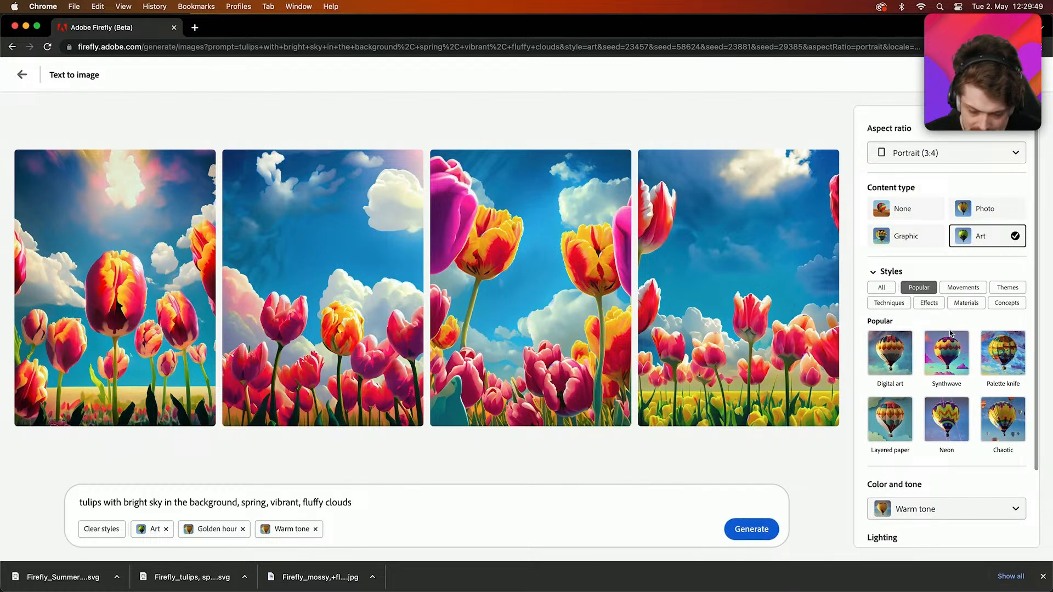
{"action": "left_click", "coordinate": [883, 287]}
{"action": "scroll", "coordinate": [928, 386], "scroll_direction": "down", "scroll_amount": 3}
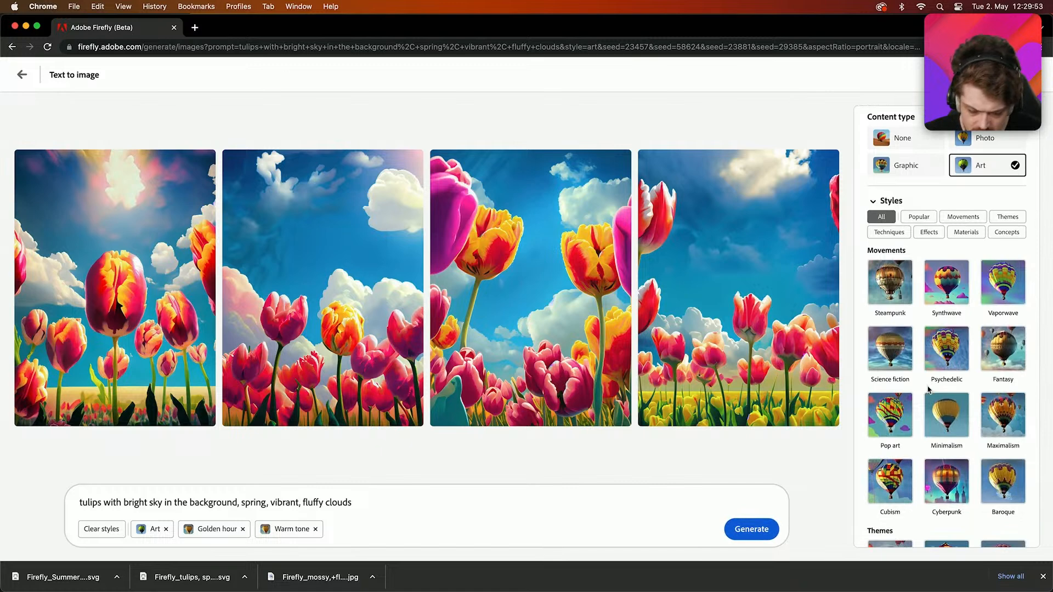
{"action": "scroll", "coordinate": [928, 389], "scroll_direction": "down", "scroll_amount": 5}
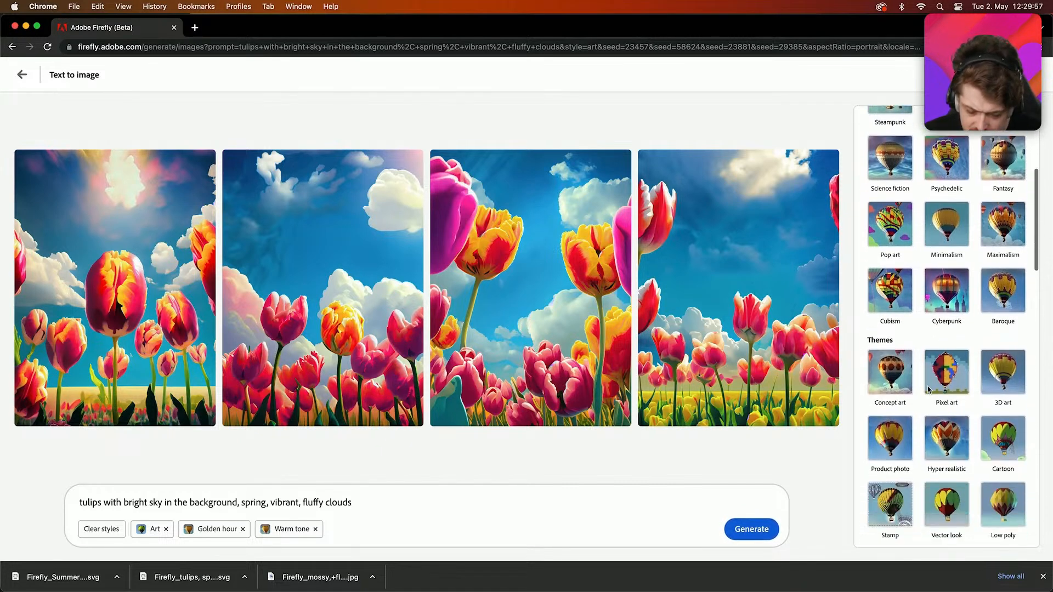
{"action": "scroll", "coordinate": [928, 389], "scroll_direction": "down", "scroll_amount": 2}
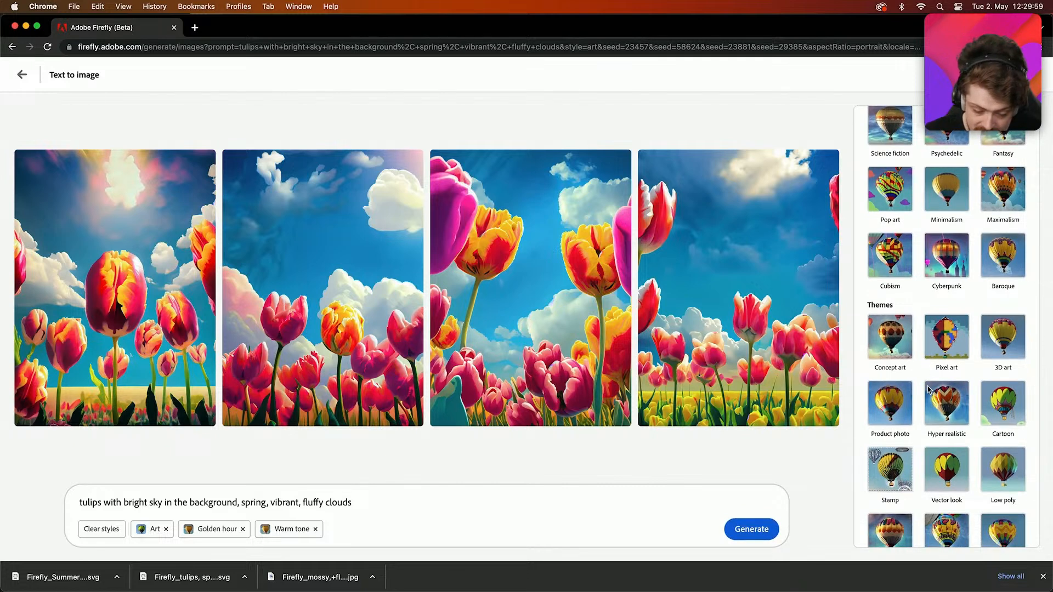
{"action": "scroll", "coordinate": [928, 389], "scroll_direction": "down", "scroll_amount": 2}
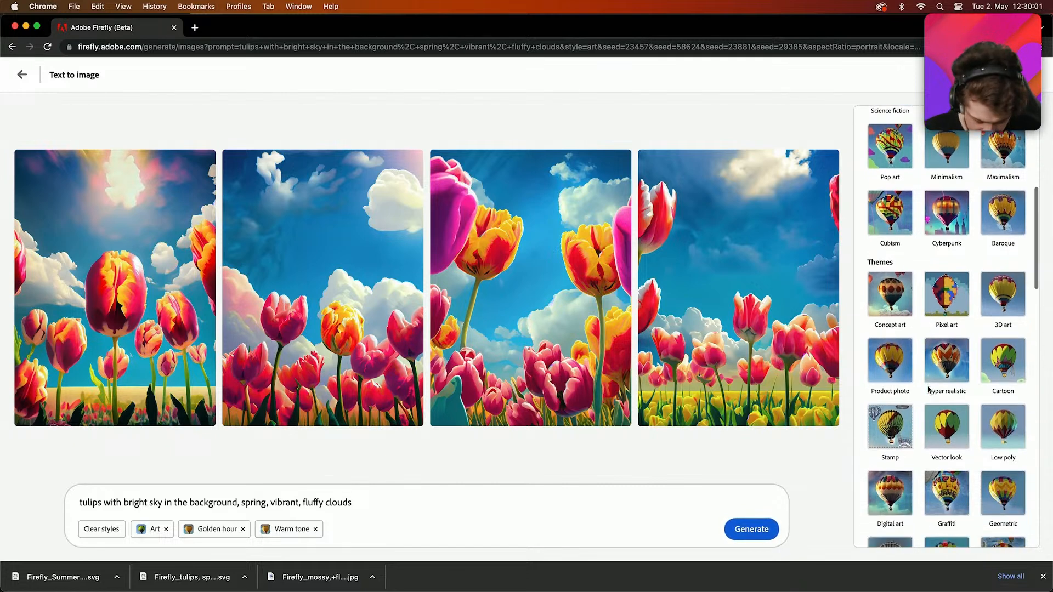
{"action": "scroll", "coordinate": [928, 389], "scroll_direction": "down", "scroll_amount": 7}
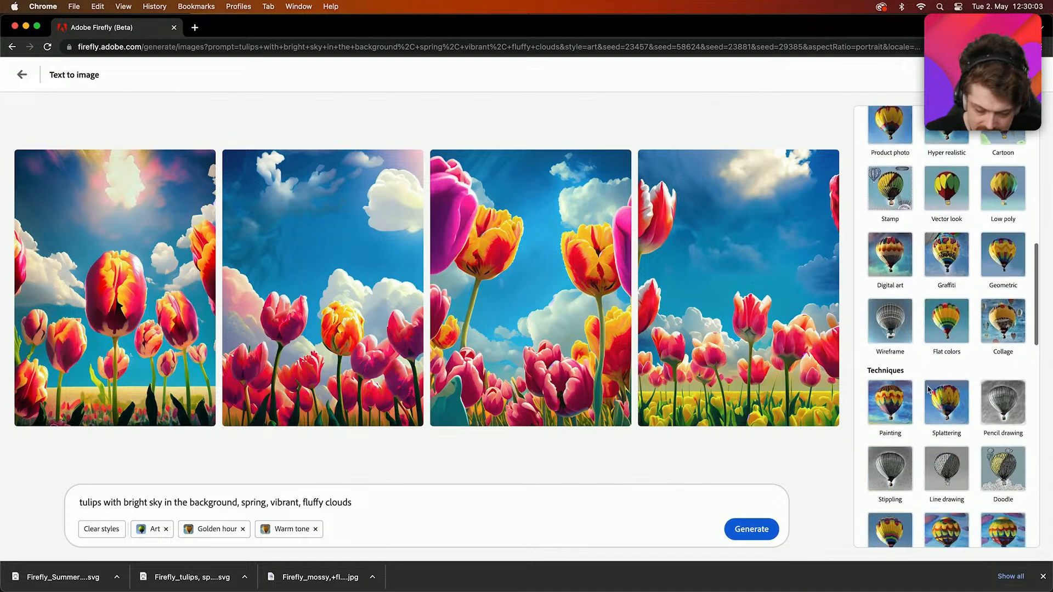
{"action": "scroll", "coordinate": [928, 389], "scroll_direction": "down", "scroll_amount": 13}
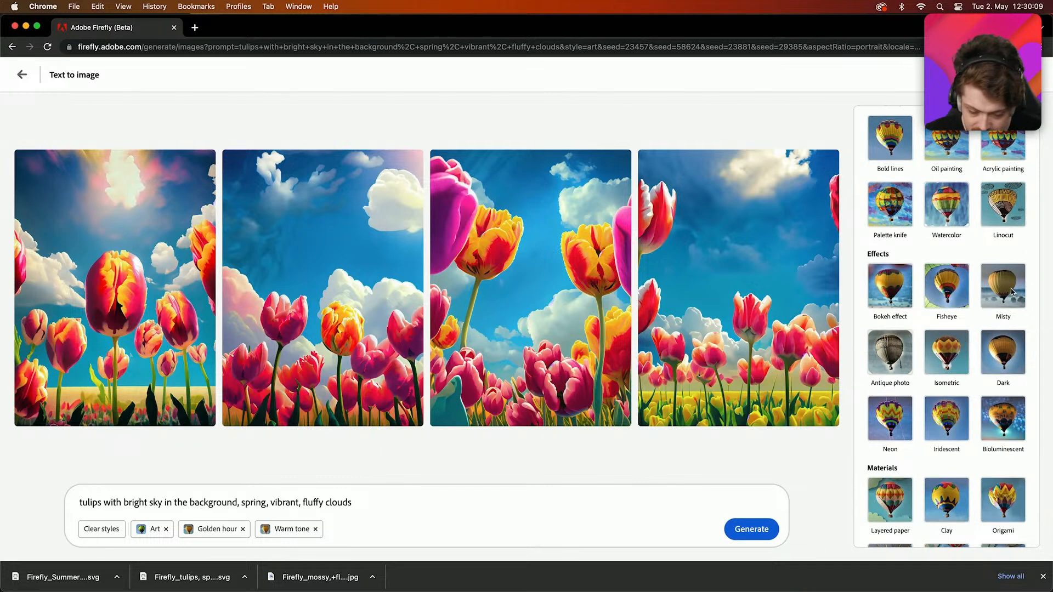
{"action": "left_click", "coordinate": [1001, 431]}
{"action": "left_click", "coordinate": [752, 533]}
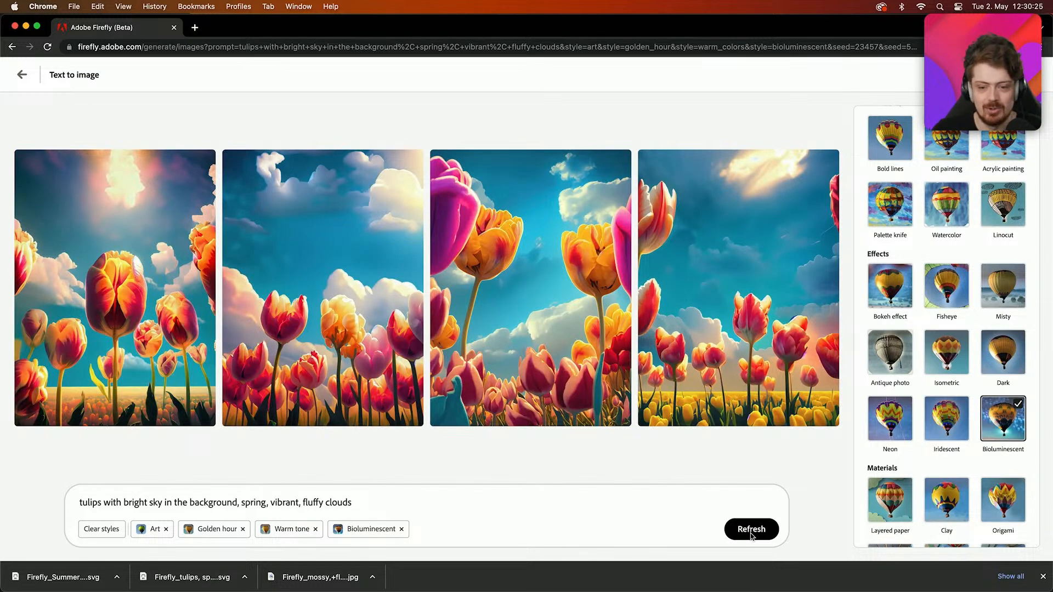
- Regenerate the images without the Bioluminescent style and download the second tulip result
{"action": "left_click", "coordinate": [402, 530]}
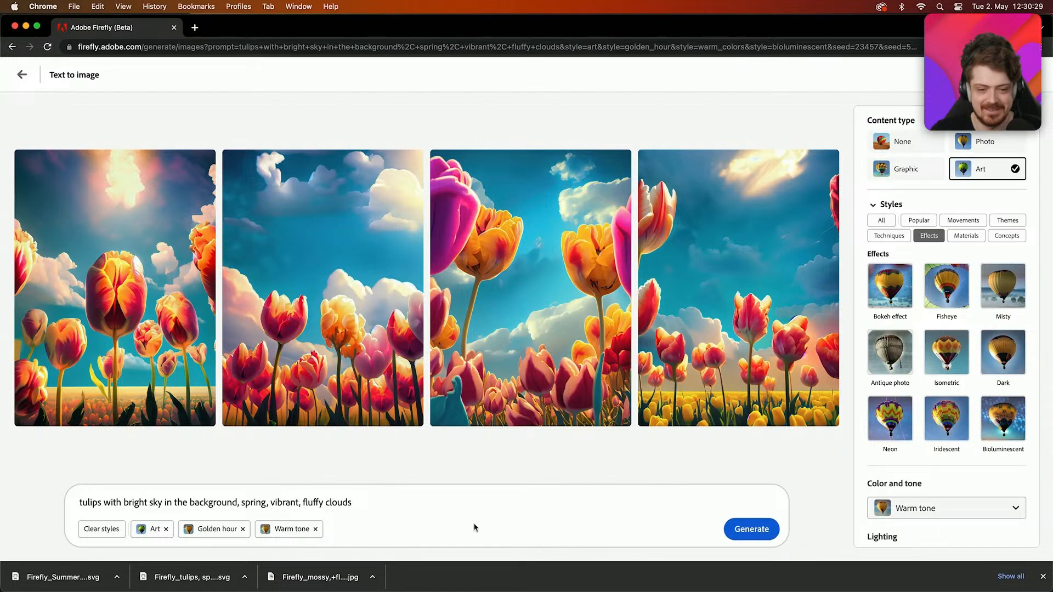
{"action": "left_click", "coordinate": [758, 530]}
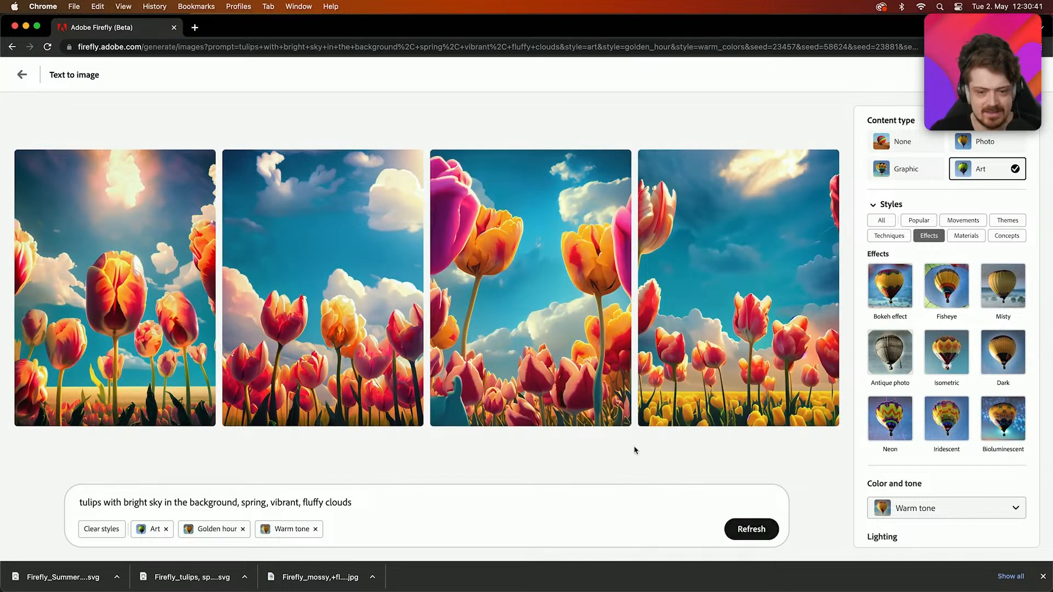
{"action": "mouse_move", "coordinate": [387, 340]}
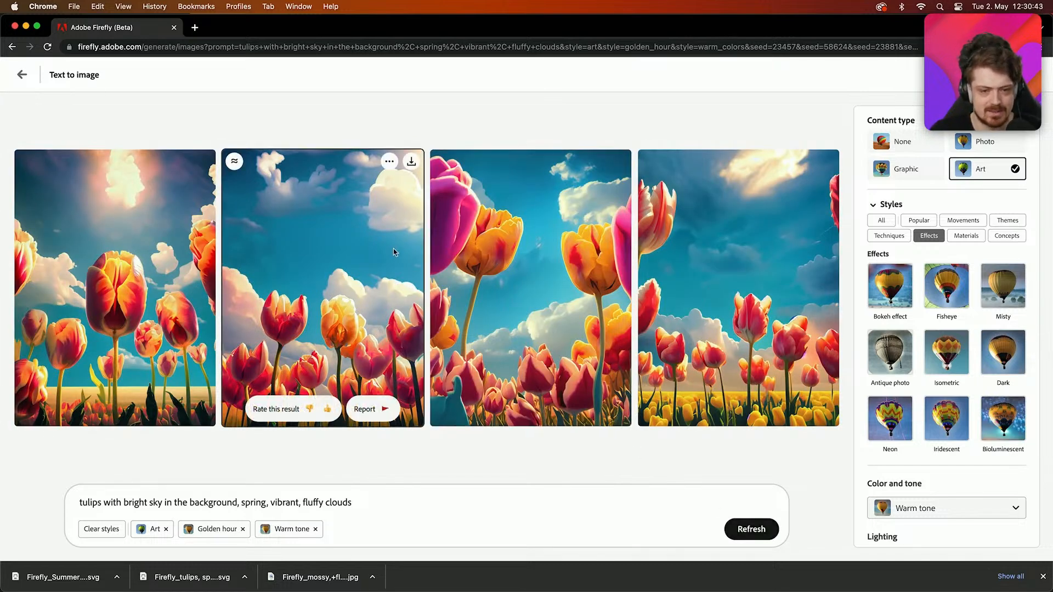
{"action": "left_click", "coordinate": [411, 163]}
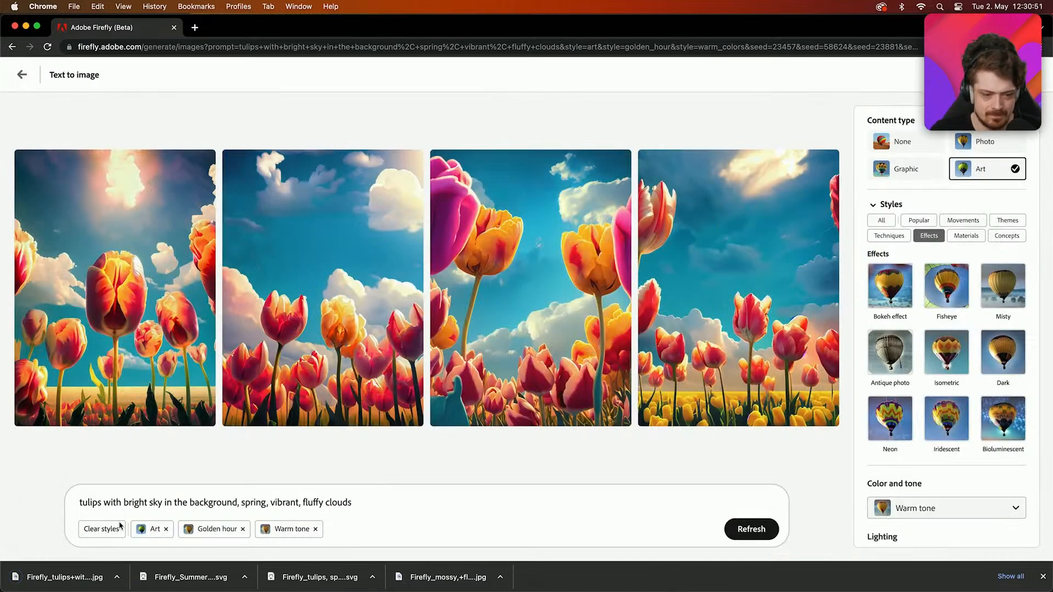
- Remove "tulips with" from the start of the prompt, regenerate and download the first sky image
{"action": "left_click_drag", "start_coordinate": [130, 503], "coordinate": [77, 503]}
{"action": "key", "text": "BackSpace"}
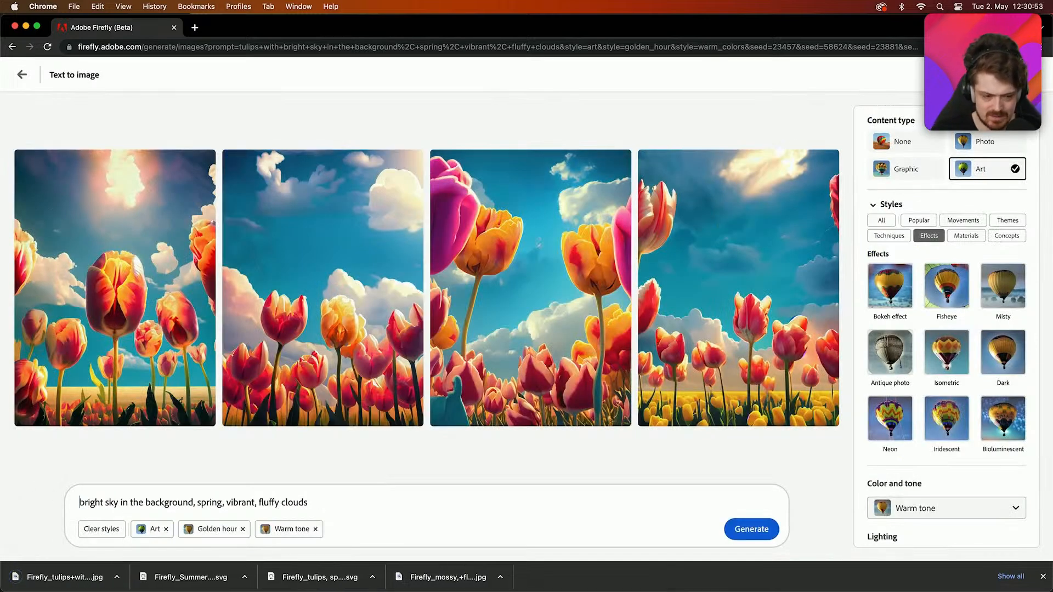
{"action": "key", "text": "Return"}
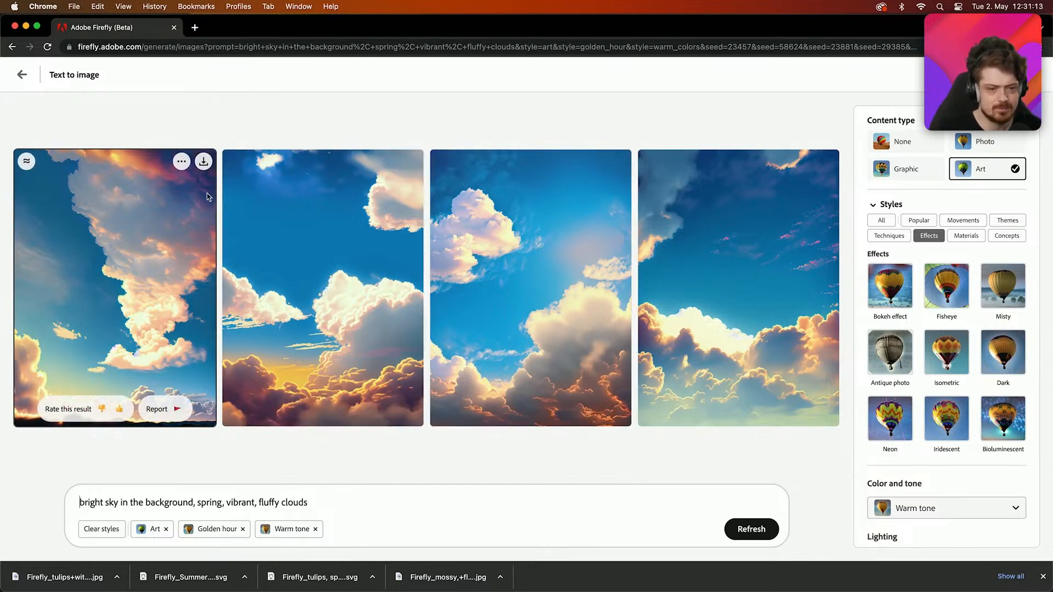
{"action": "left_click", "coordinate": [207, 165]}
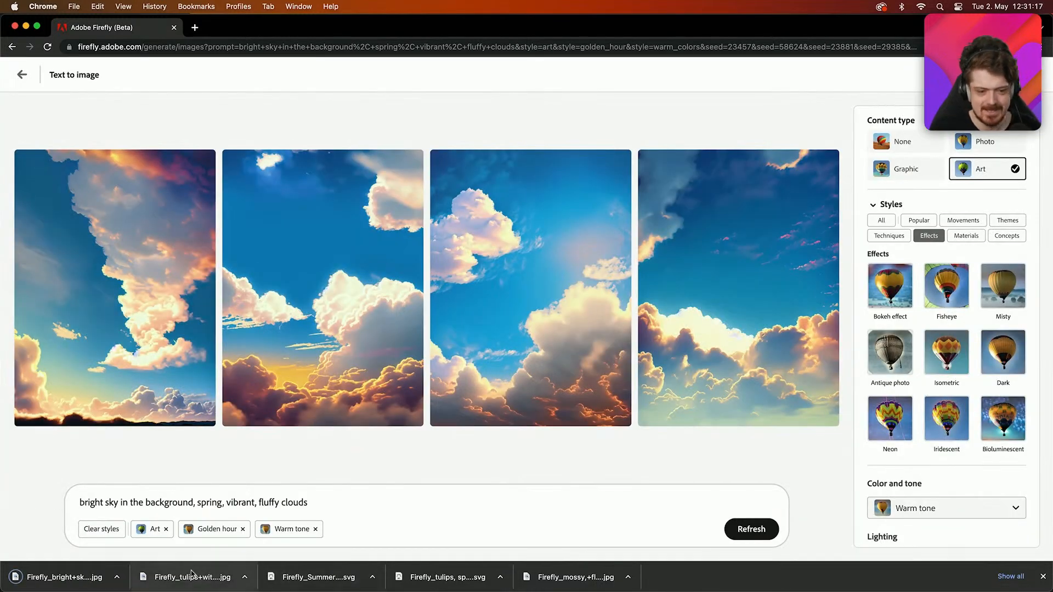
- Switch to Photoshop and place the downloaded tulip image in the remaining frame of the layout's top row
{"action": "key", "text": "super+Tab"}
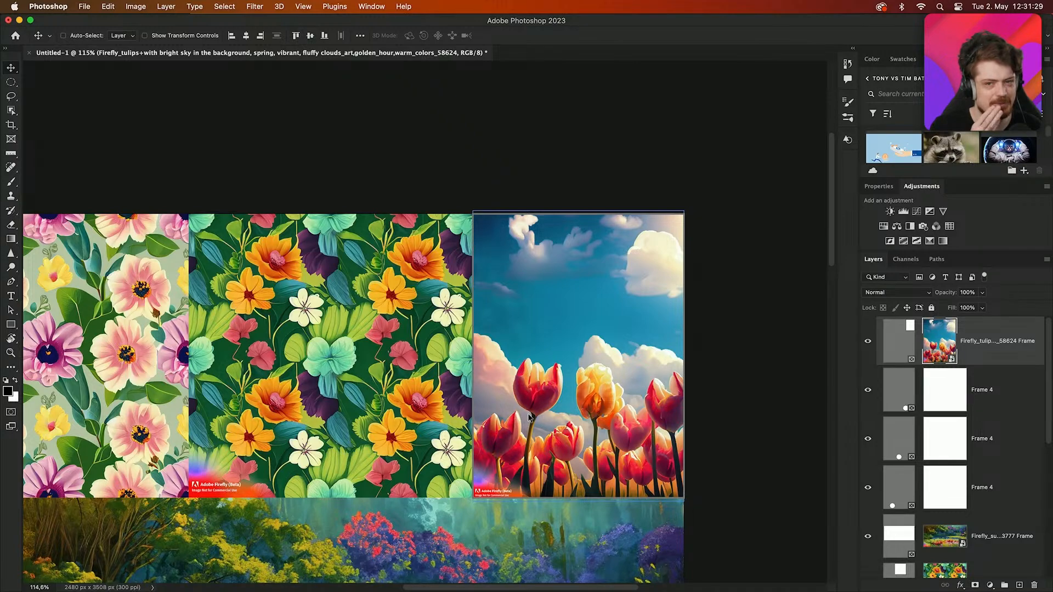
{"action": "scroll", "coordinate": [529, 417], "scroll_direction": "down", "scroll_amount": 5}
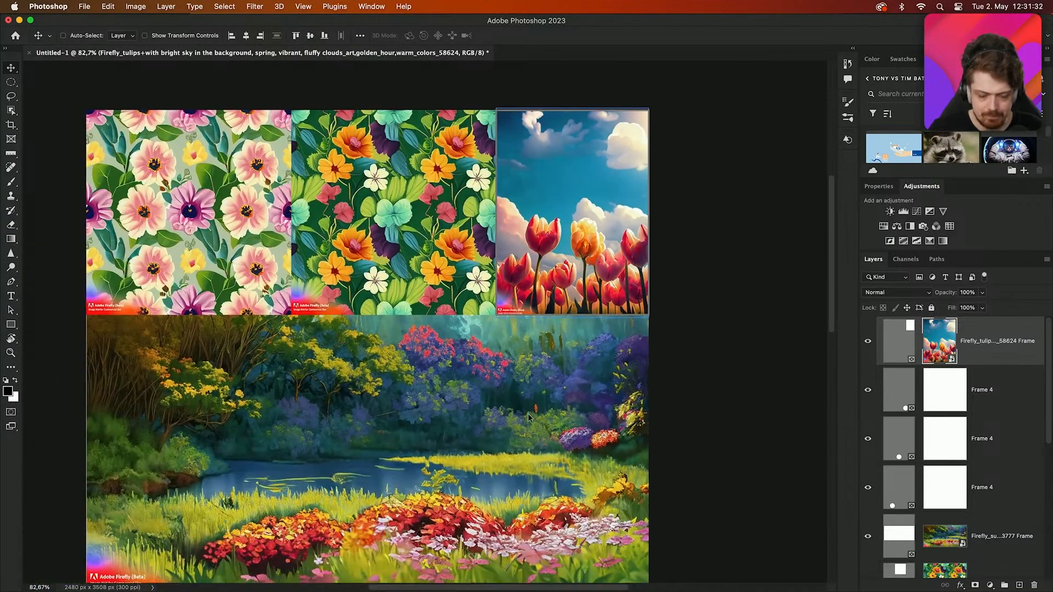
{"action": "right_click", "coordinate": [529, 415]}
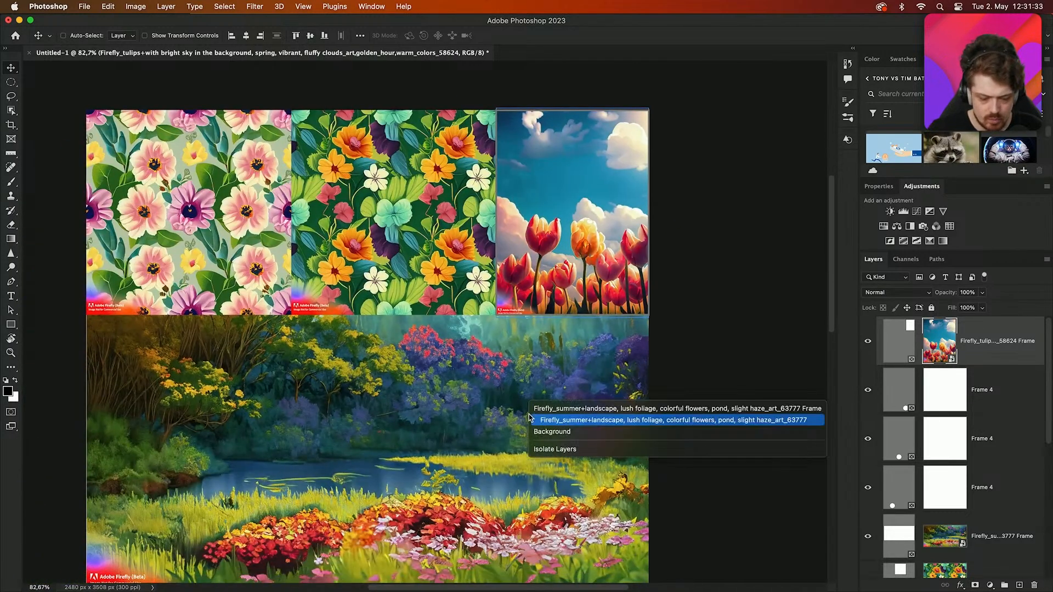
{"action": "left_click", "coordinate": [694, 283]}
- Review the layout from the top row of pictures down to the circular frames below the color palettes
{"action": "scroll", "coordinate": [696, 286], "scroll_direction": "left", "scroll_amount": 2}
{"action": "scroll", "coordinate": [695, 286], "scroll_direction": "down", "scroll_amount": 2}
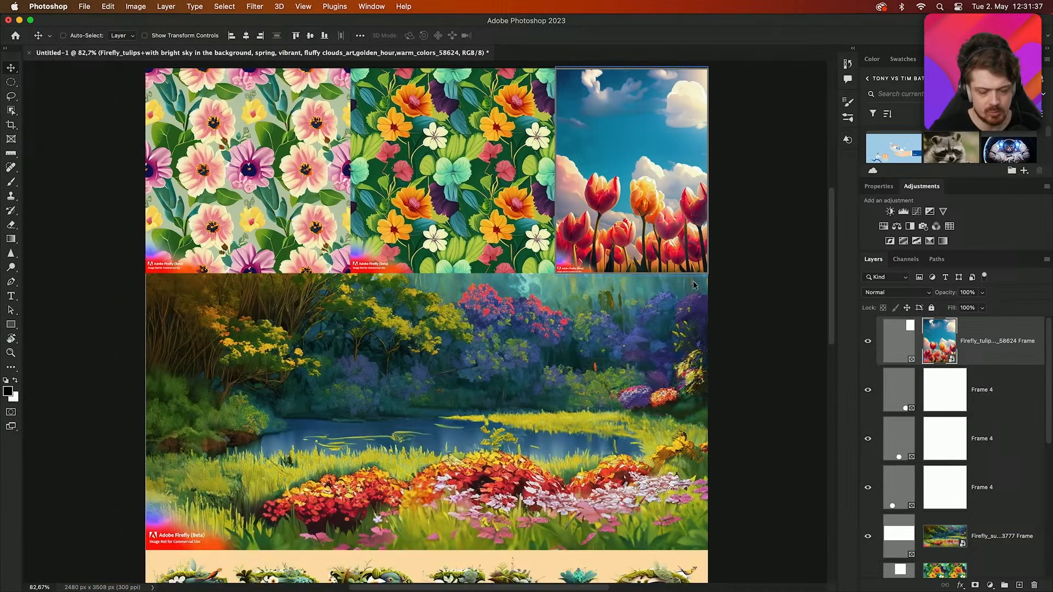
{"action": "scroll", "coordinate": [694, 284], "scroll_direction": "down", "scroll_amount": 3}
{"action": "scroll", "coordinate": [694, 285], "scroll_direction": "left", "scroll_amount": 1}
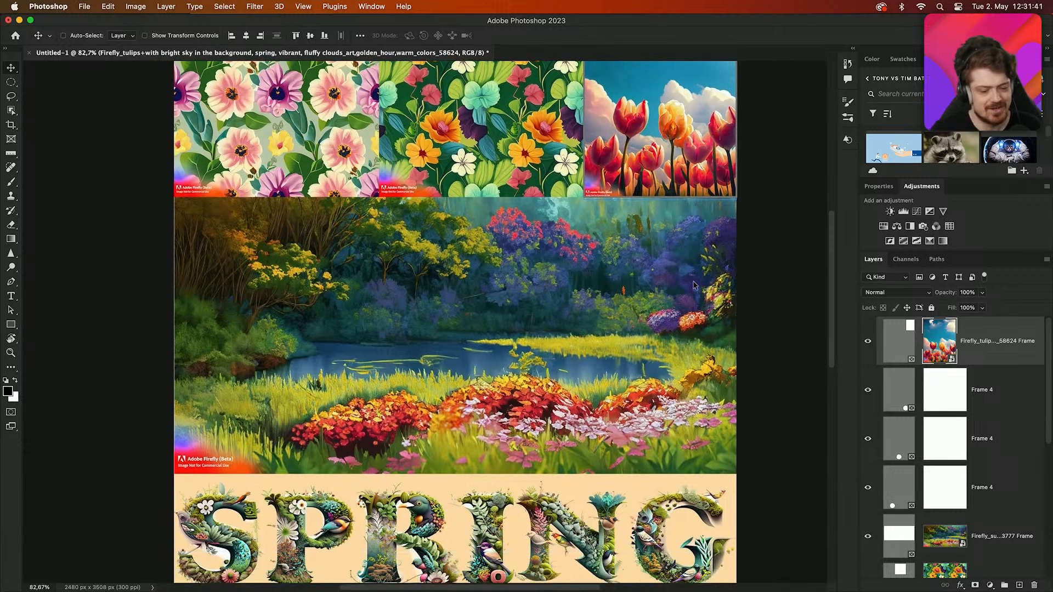
{"action": "scroll", "coordinate": [694, 285], "scroll_direction": "down", "scroll_amount": 2}
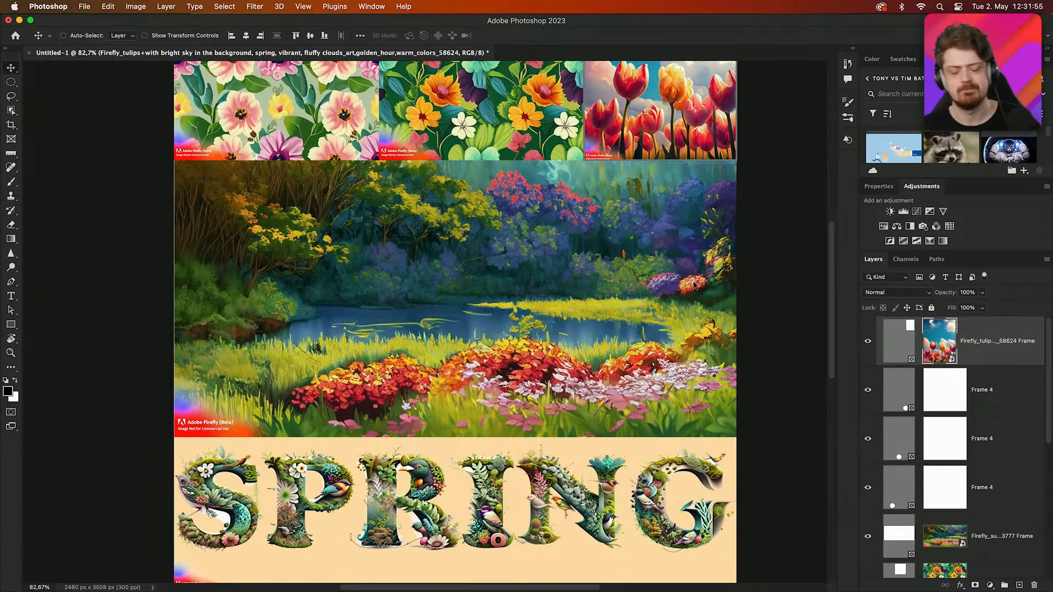
{"action": "scroll", "coordinate": [693, 283], "scroll_direction": "down", "scroll_amount": 10}
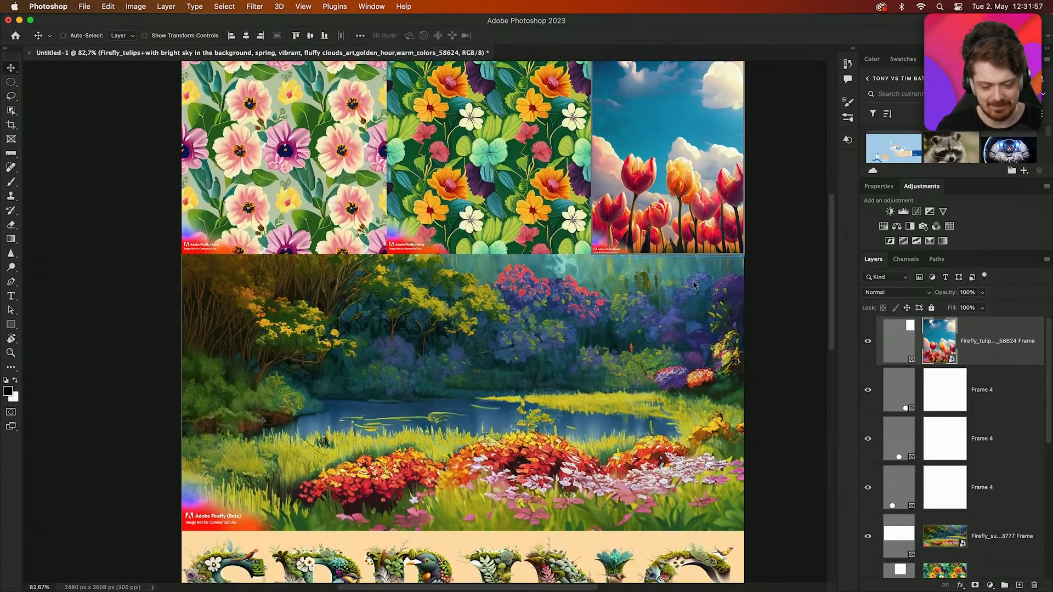
{"action": "scroll", "coordinate": [692, 281], "scroll_direction": "up", "scroll_amount": 2}
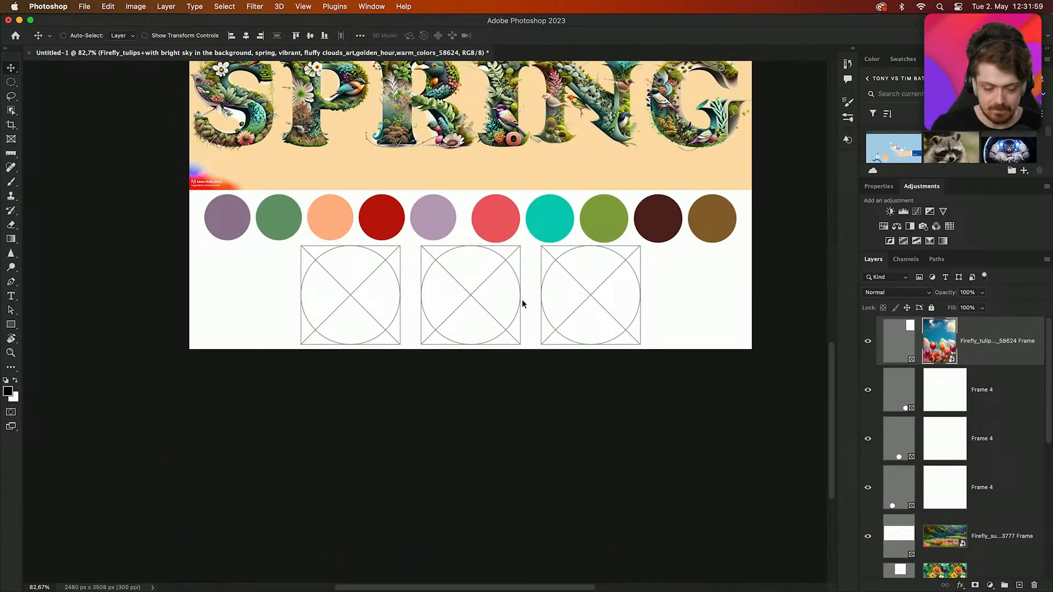
{"action": "scroll", "coordinate": [522, 298], "scroll_direction": "right", "scroll_amount": 1}
{"action": "scroll", "coordinate": [522, 299], "scroll_direction": "up", "scroll_amount": 3}
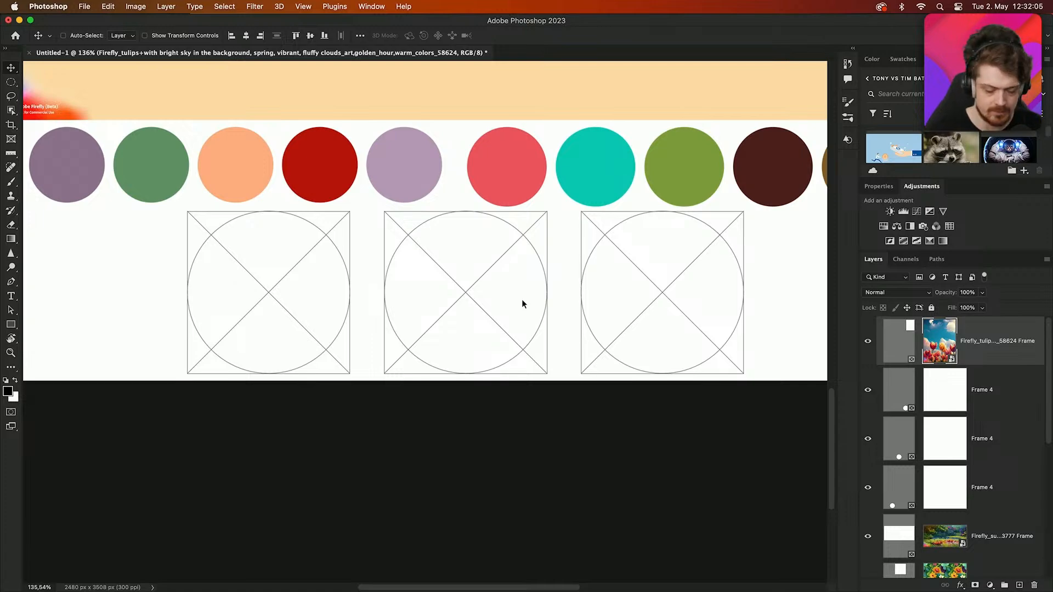
- Switch to Firefly, remove "vibrant" from the prompt and regenerate the sky images
{"action": "key", "text": "ctrl+Up"}
{"action": "left_click", "coordinate": [364, 329]}
{"action": "double_click", "coordinate": [248, 503]}
{"action": "key", "text": "BackSpace"}
{"action": "key", "text": "BackSpace"}
{"action": "key", "text": "BackSpace"}
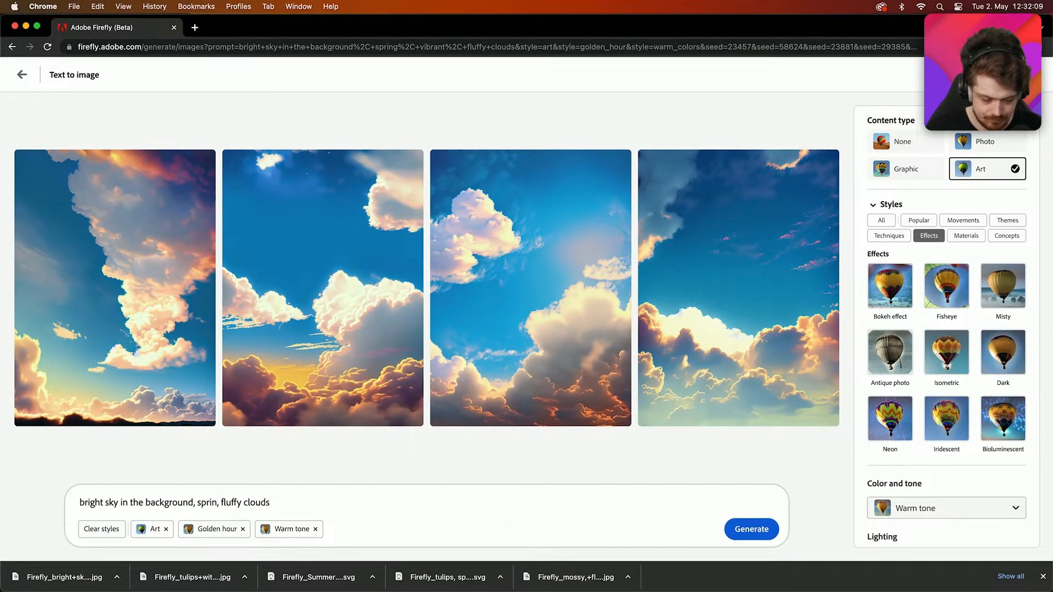
{"action": "key", "text": "Return"}
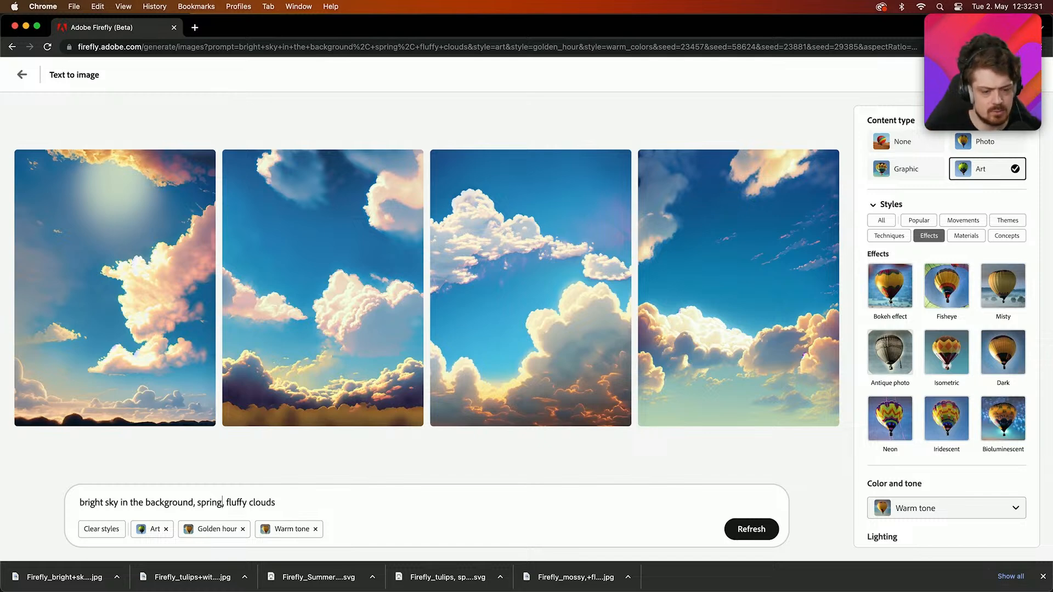
- Replace the sky prompt with "colourful" and remove the Golden hour and Warm tone styles
{"action": "key", "text": "super+a"}
{"action": "key", "text": "BackSpace"}
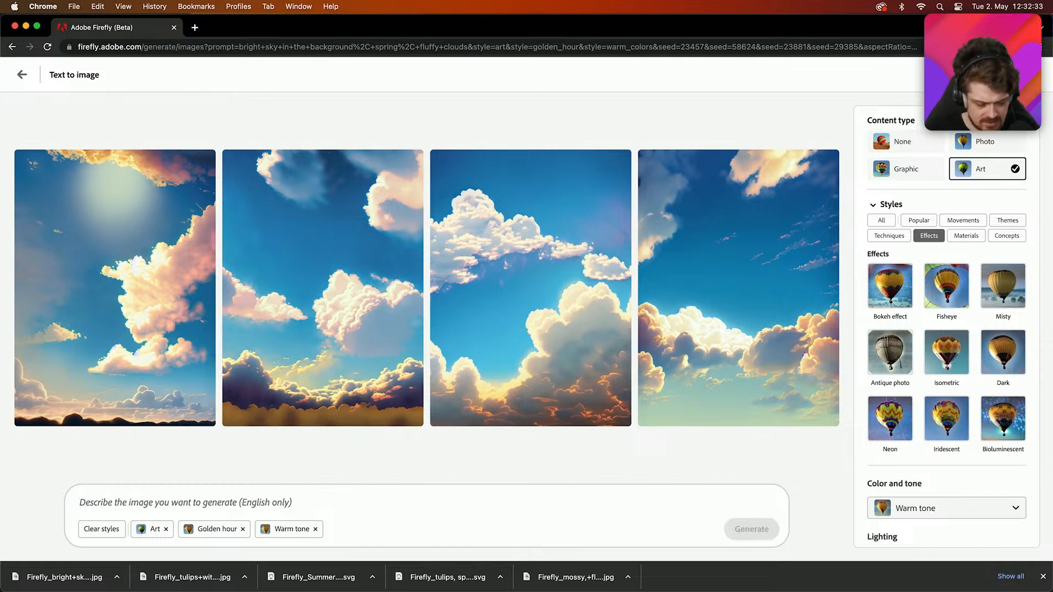
{"action": "type", "text": "c"}
{"action": "key", "text": "BackSpace"}
{"action": "type", "text": "colorfu"}
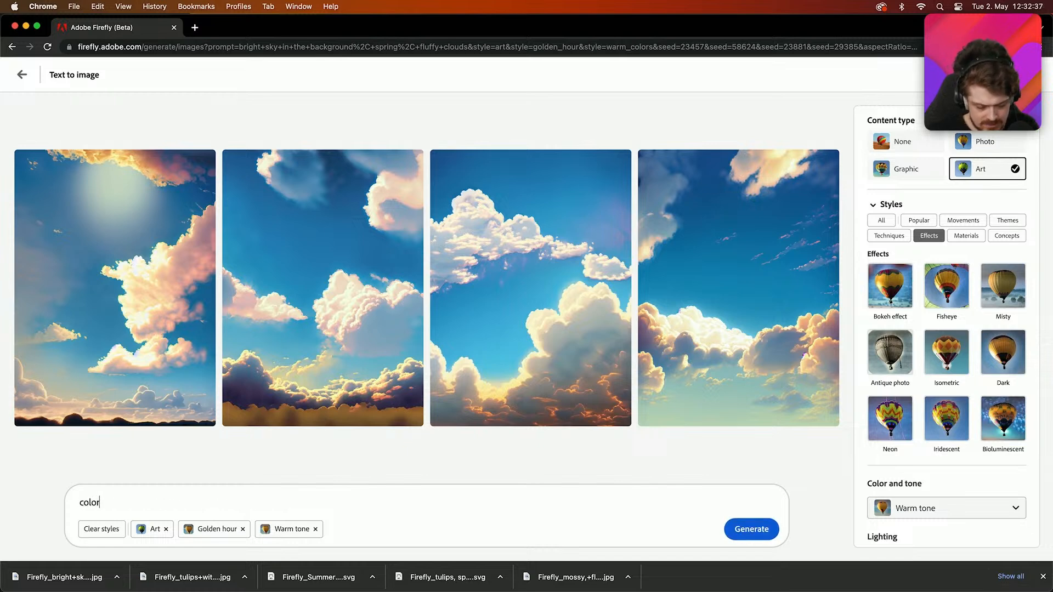
{"action": "key", "text": "BackSpace"}
{"action": "key", "text": "BackSpace"}
{"action": "key", "text": "BackSpace"}
{"action": "type", "text": "urfu"}
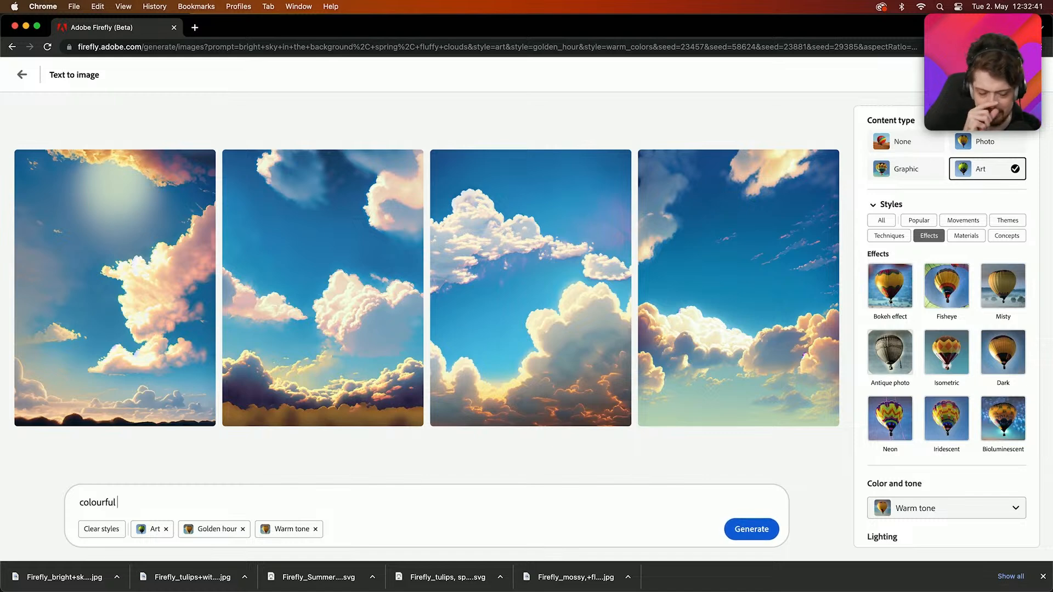
{"action": "type", "text": "l"}
{"action": "left_click", "coordinate": [243, 529]}
{"action": "left_click", "coordinate": [239, 528]}
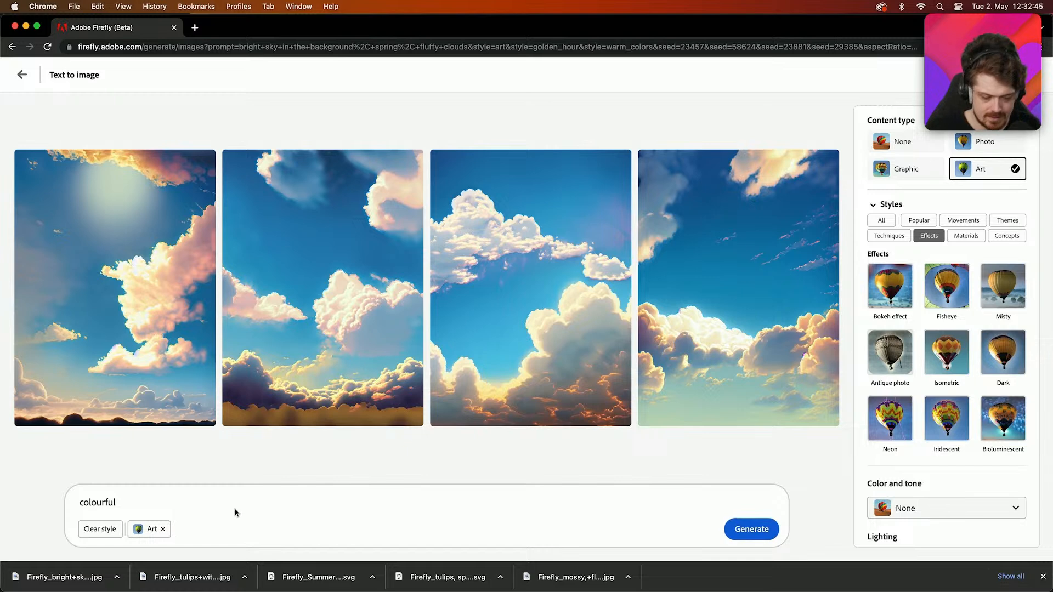
- Extend the prompt to "colourful bird, chirping in a tree" and generate the images
{"action": "left_click", "coordinate": [238, 502]}
{"action": "type", "text": "bir"}
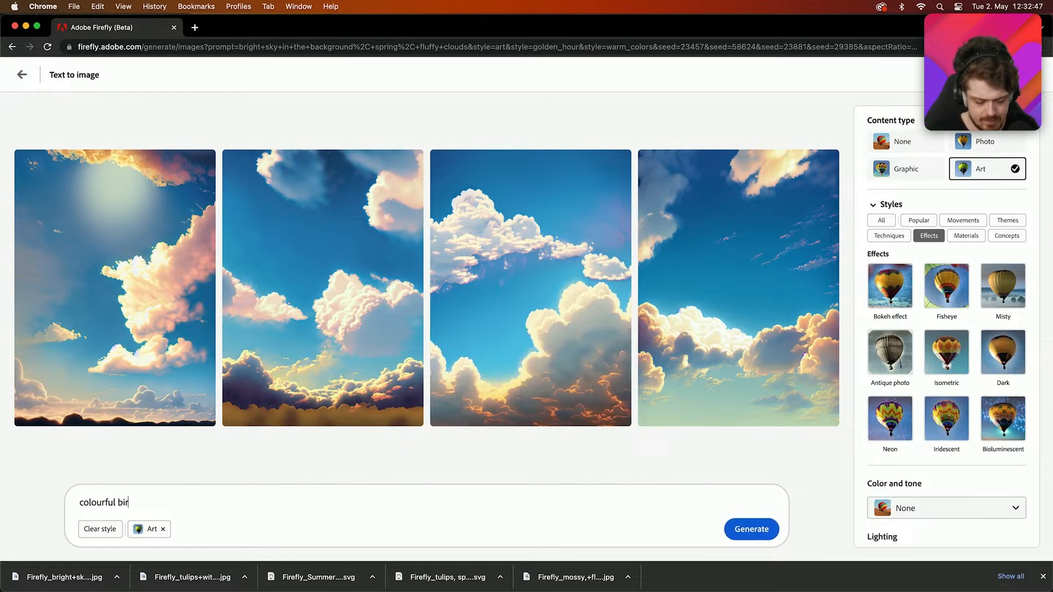
{"action": "type", "text": "d, chriping in a "}
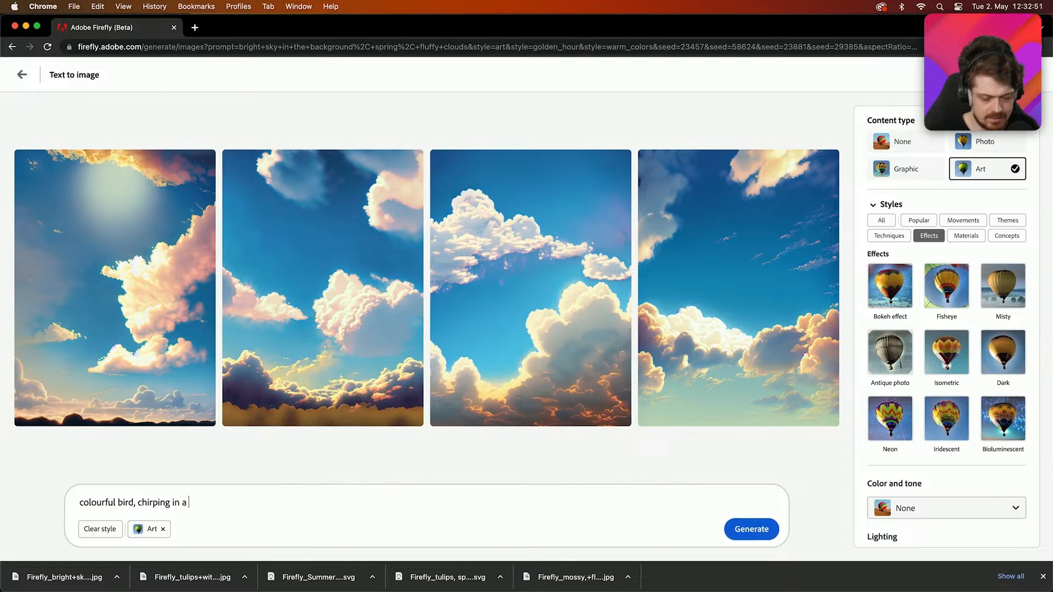
{"action": "type", "text": "tree"}
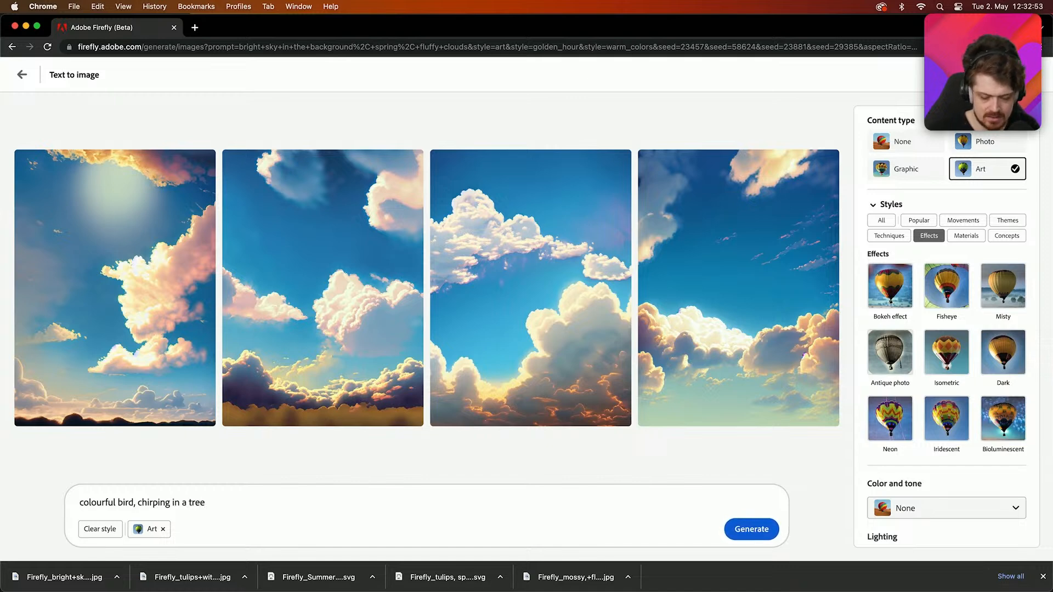
{"action": "key", "text": "Return"}
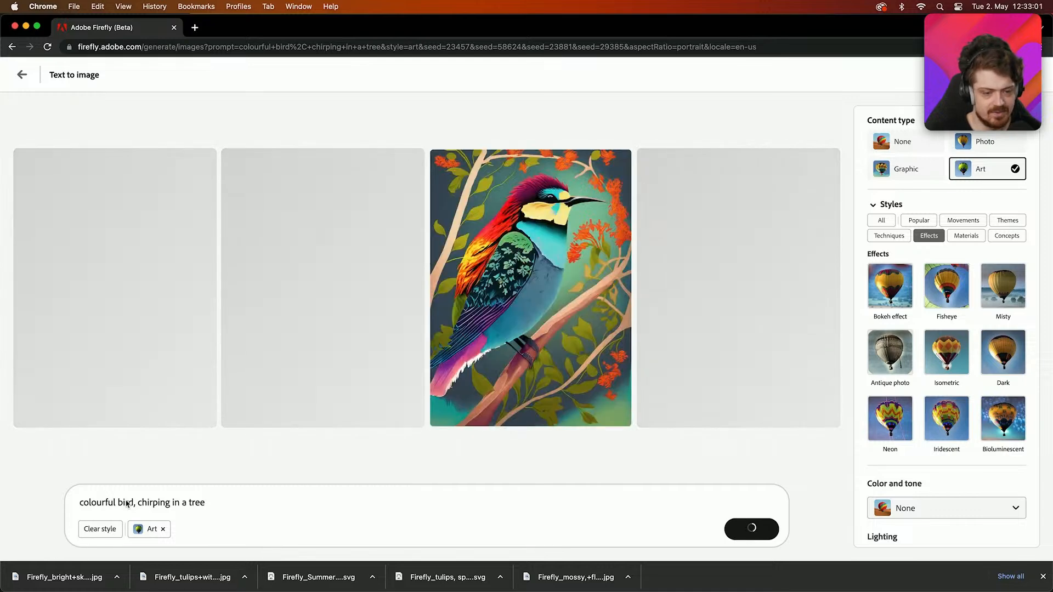
- Replace the Art content type with Photo and regenerate the bird images
{"action": "double_click", "coordinate": [128, 503]}
{"action": "left_click", "coordinate": [164, 529]}
{"action": "left_click", "coordinate": [164, 530]}
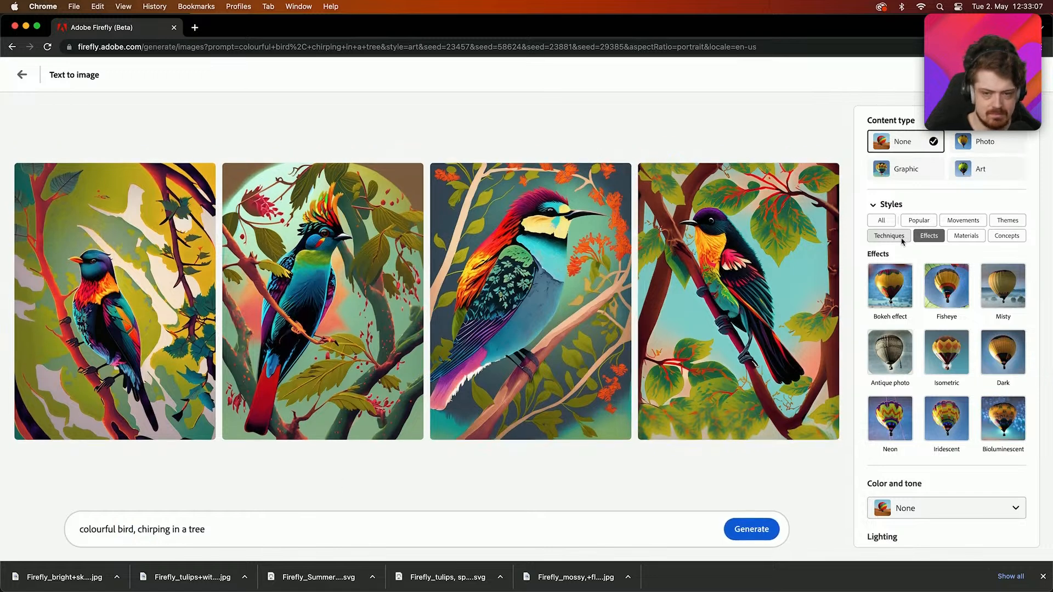
{"action": "left_click", "coordinate": [996, 142]}
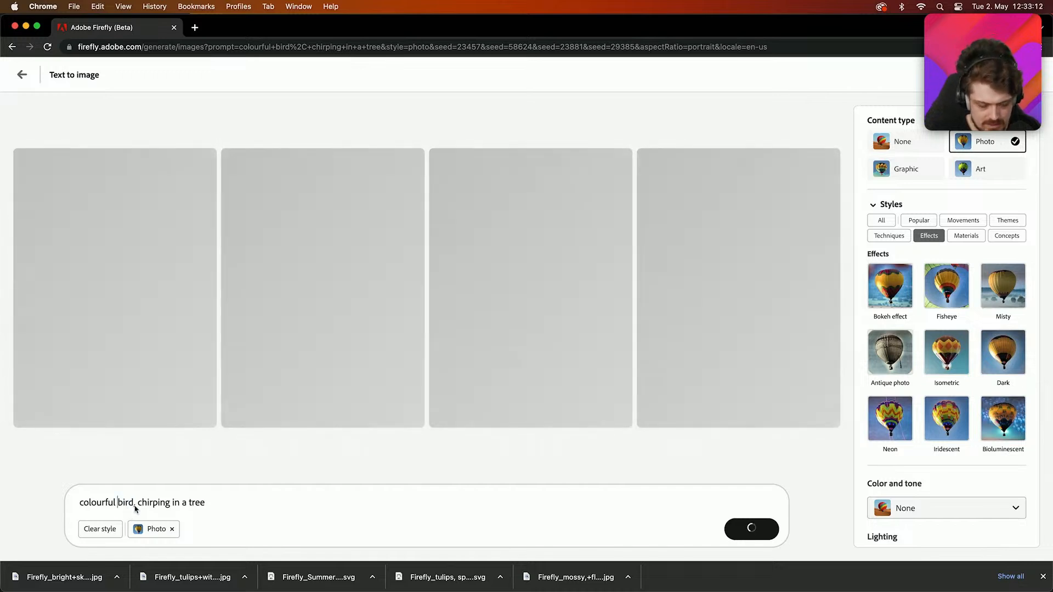
- Replace "bird" with "swallow" in the prompt and generate new images
{"action": "double_click", "coordinate": [124, 503]}
{"action": "type", "text": "swallow"}
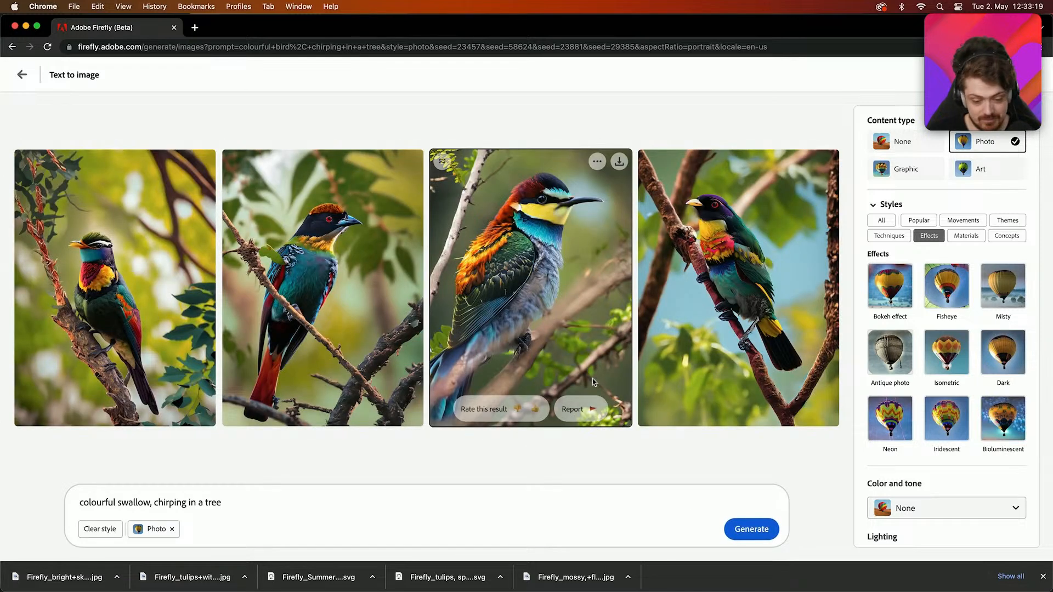
{"action": "left_click", "coordinate": [753, 530]}
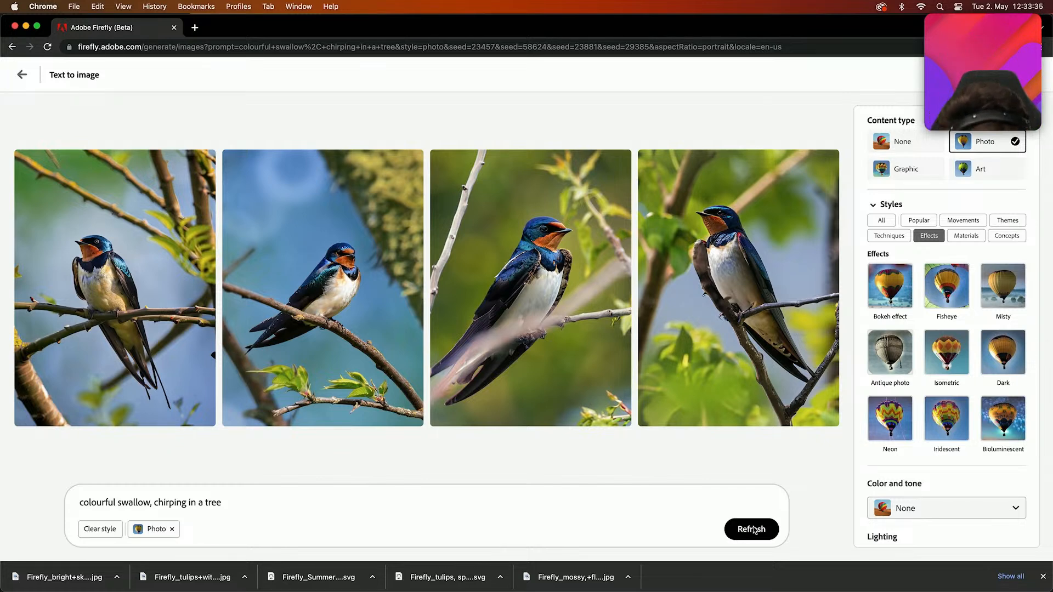
- Download the third swallow image and place it in the first circular frame of the Photoshop layout
{"action": "mouse_move", "coordinate": [590, 321]}
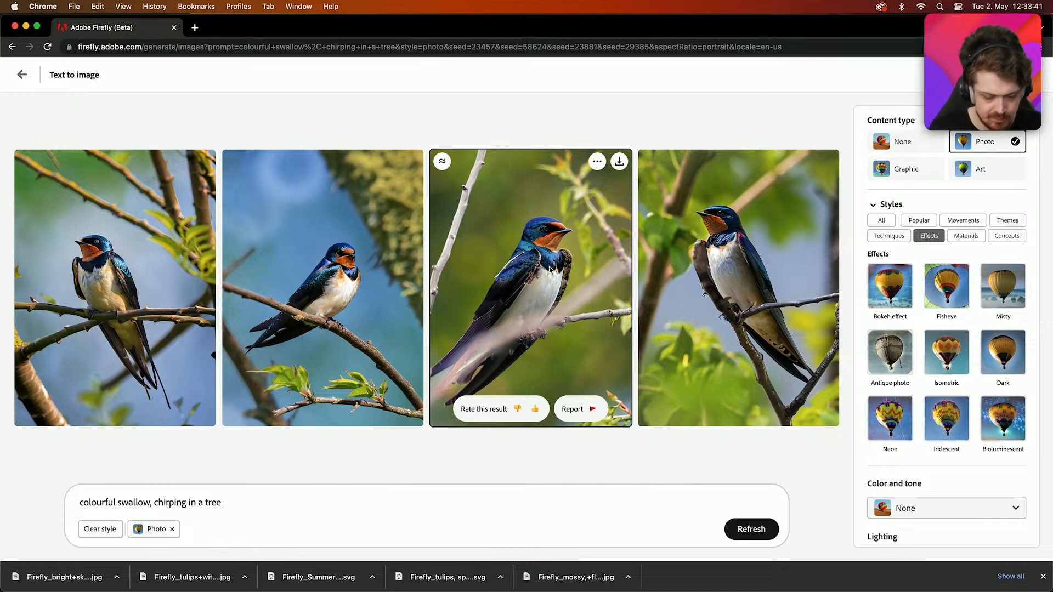
{"action": "left_click", "coordinate": [618, 163]}
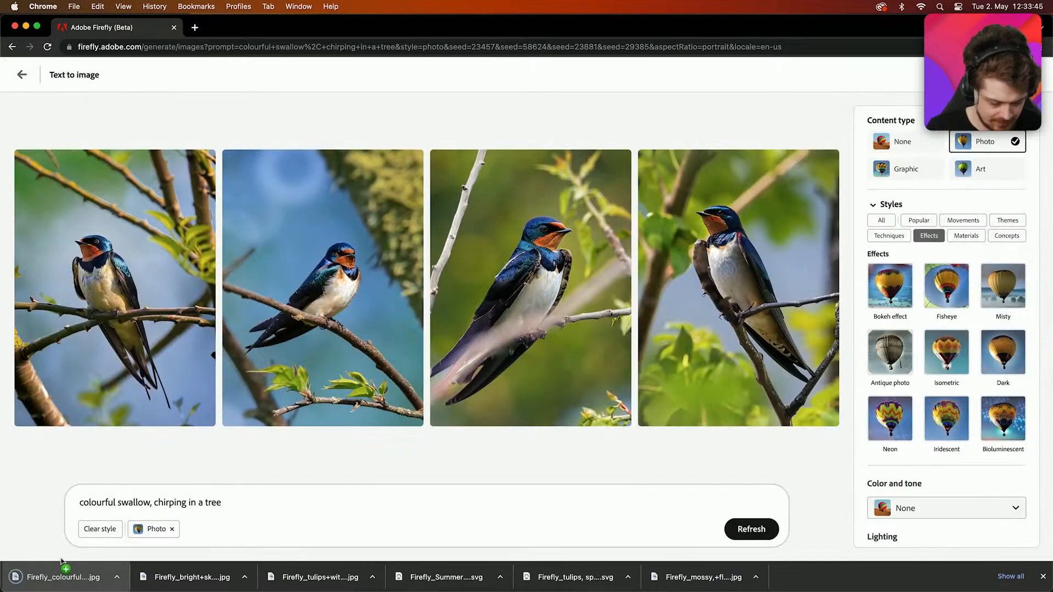
{"action": "key", "text": "super+Tab"}
{"action": "left_click_drag", "start_coordinate": [62, 562], "coordinate": [322, 286]}
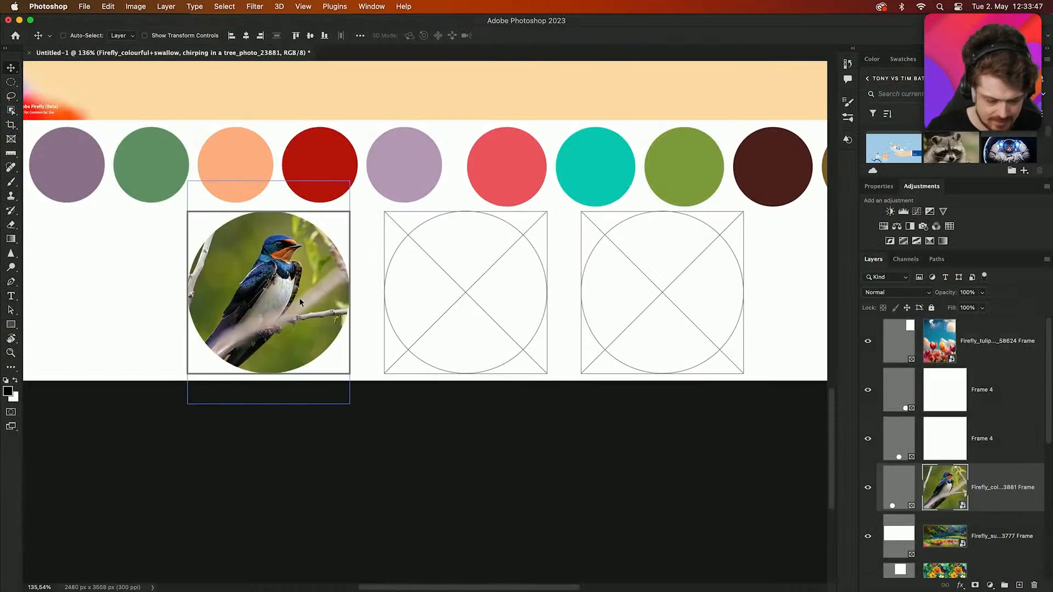
- Enlarge the swallow image inside its circular frame and reposition it so the head and chest fill the circle
{"action": "key", "text": "super+t"}
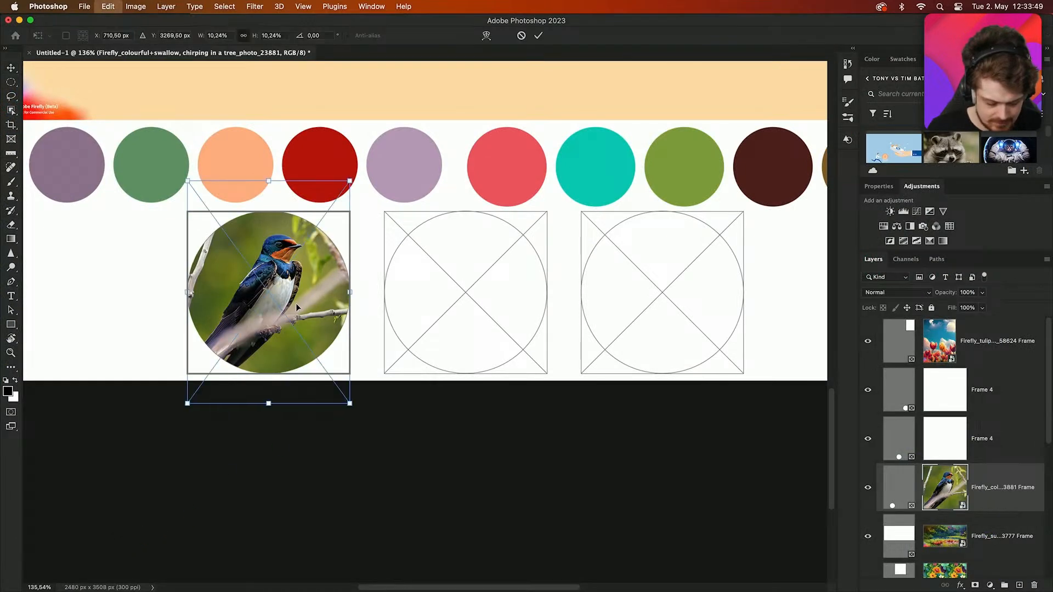
{"action": "left_click_drag", "start_coordinate": [348, 404], "coordinate": [453, 483]}
{"action": "left_click_drag", "start_coordinate": [376, 385], "coordinate": [328, 372]}
{"action": "key", "text": "Return"}
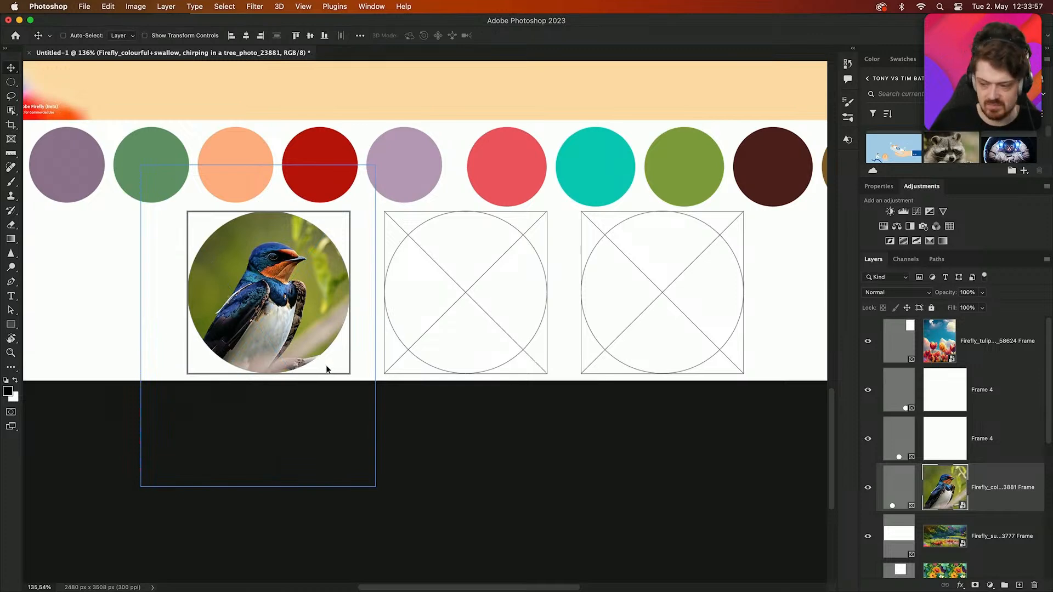
- Switch to Firefly, replace the prompt with "water lily on a pond" and generate the images
{"action": "key", "text": "super+Tab"}
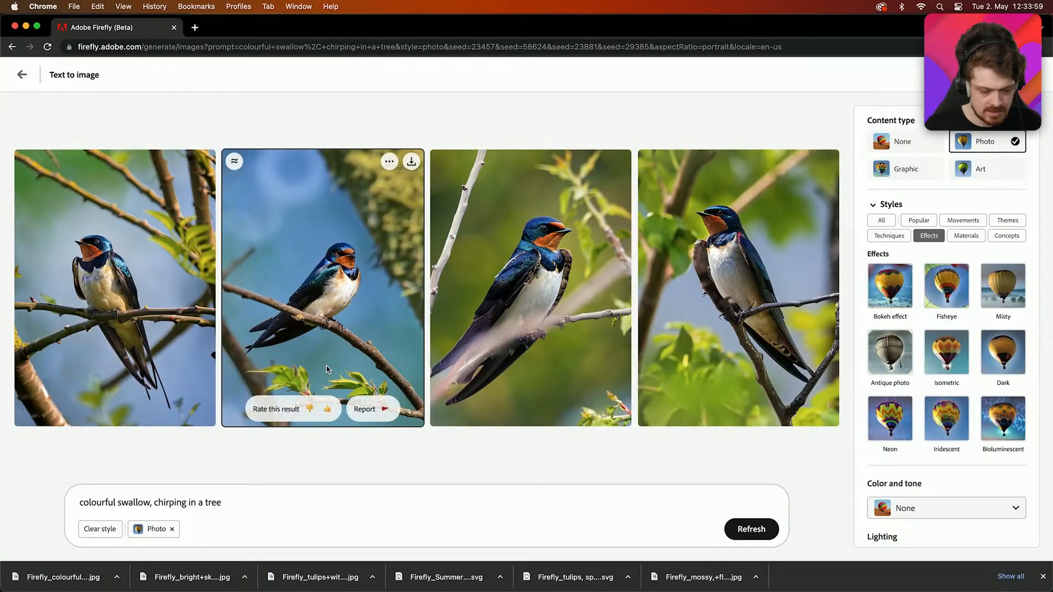
{"action": "left_click", "coordinate": [237, 509]}
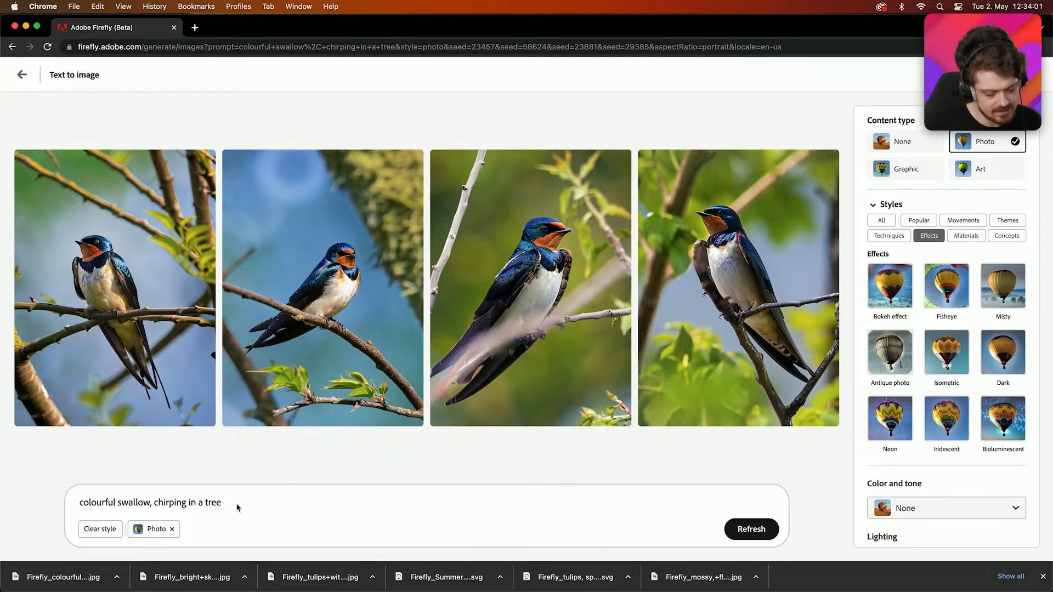
{"action": "key", "text": "super+a"}
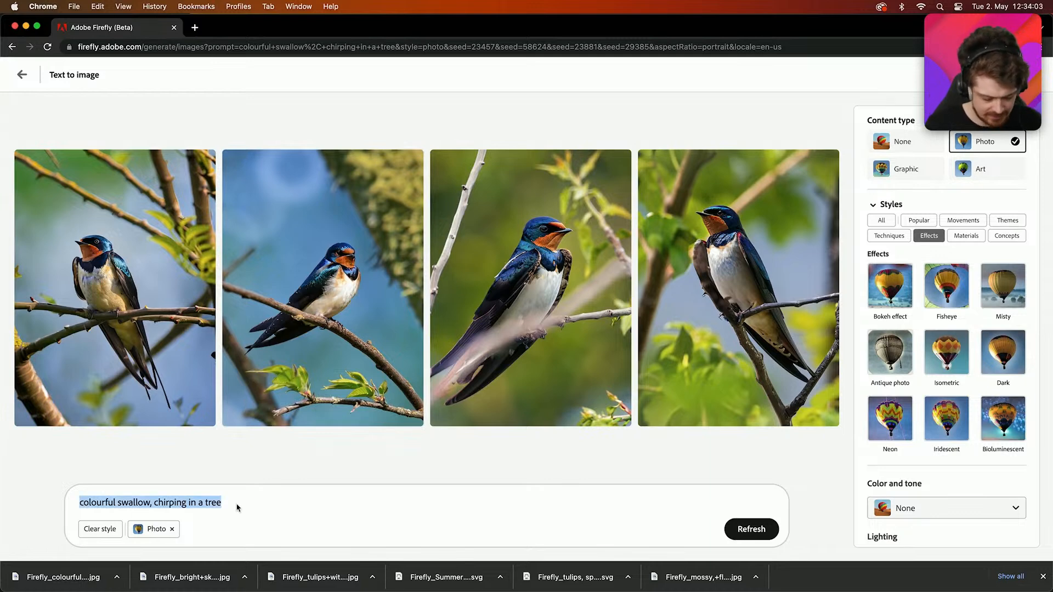
{"action": "type", "text": "water lily"}
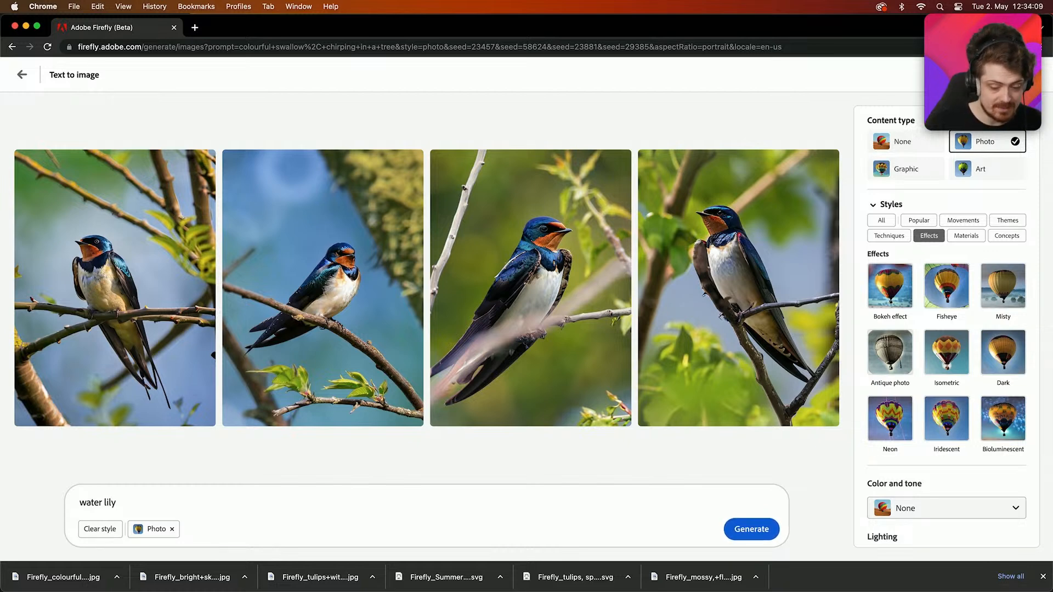
{"action": "type", "text": " on a pond"}
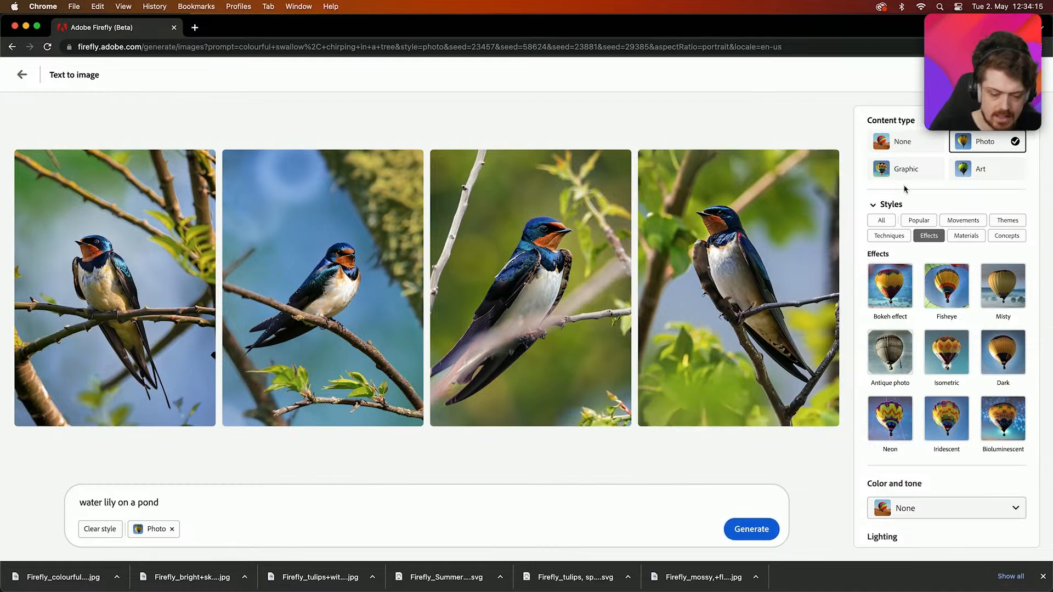
{"action": "left_click", "coordinate": [761, 532]}
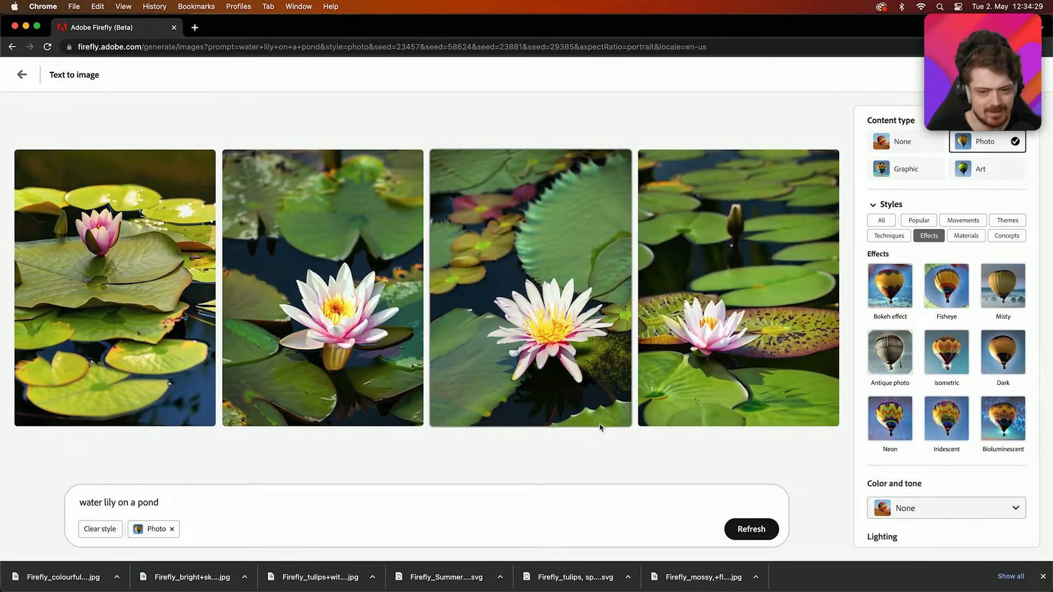
- Set the composition to Narrow depth of field and regenerate the water lily images
{"action": "mouse_move", "coordinate": [704, 378]}
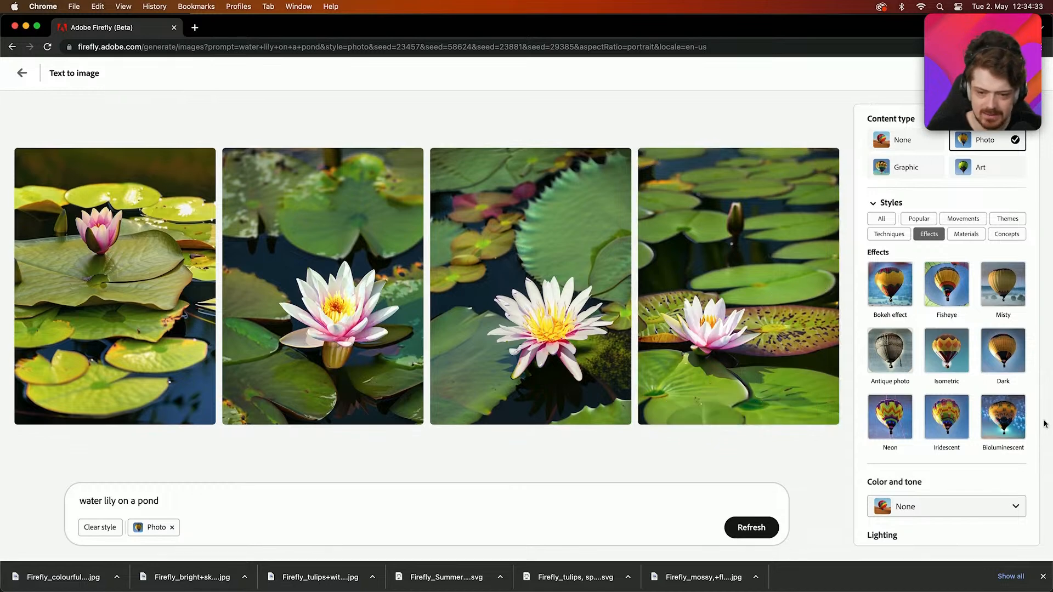
{"action": "scroll", "coordinate": [973, 431], "scroll_direction": "down", "scroll_amount": 3}
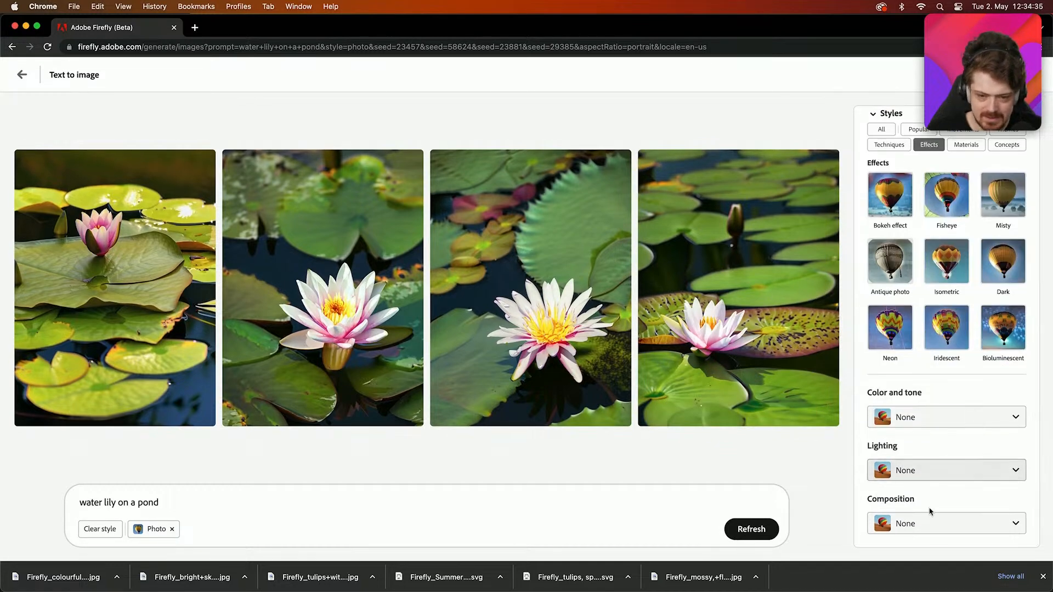
{"action": "left_click", "coordinate": [925, 524]}
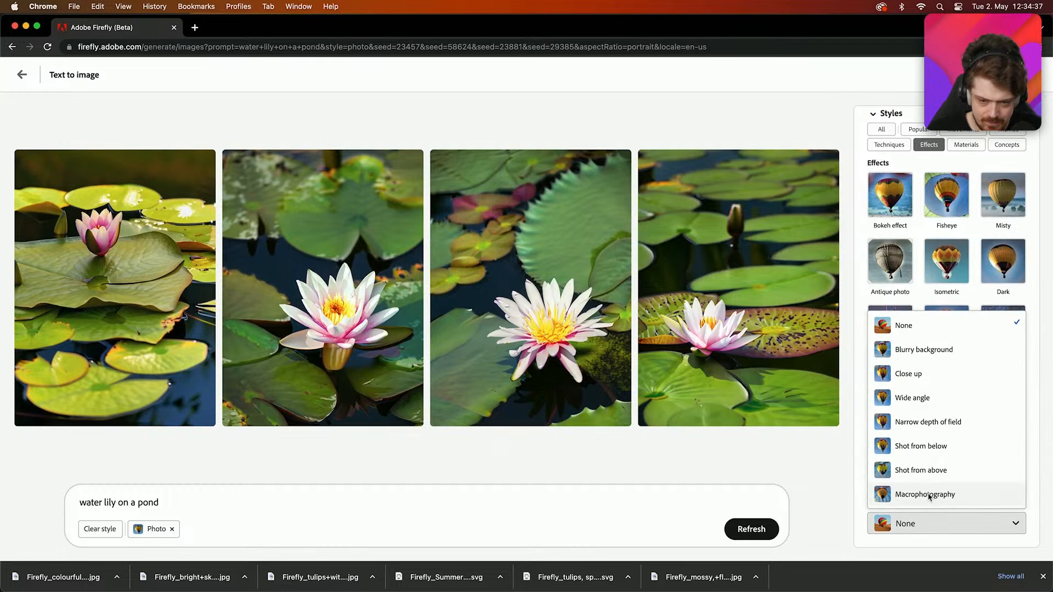
{"action": "left_click", "coordinate": [947, 422]}
{"action": "left_click", "coordinate": [755, 528]}
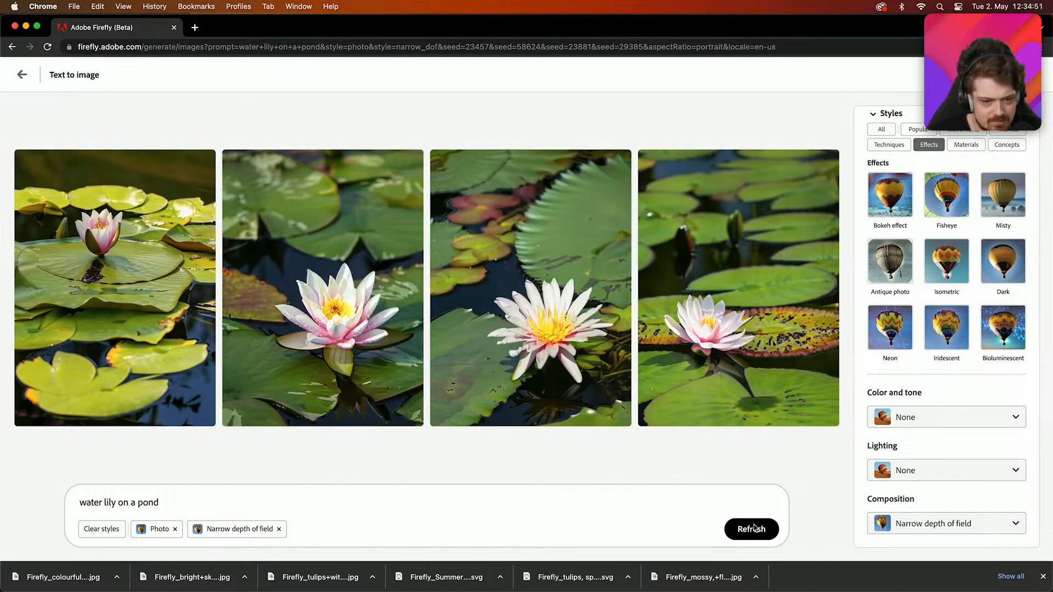
- Download the second water lily image and place it in the middle circular frame of the Photoshop layout
{"action": "mouse_move", "coordinate": [331, 166]}
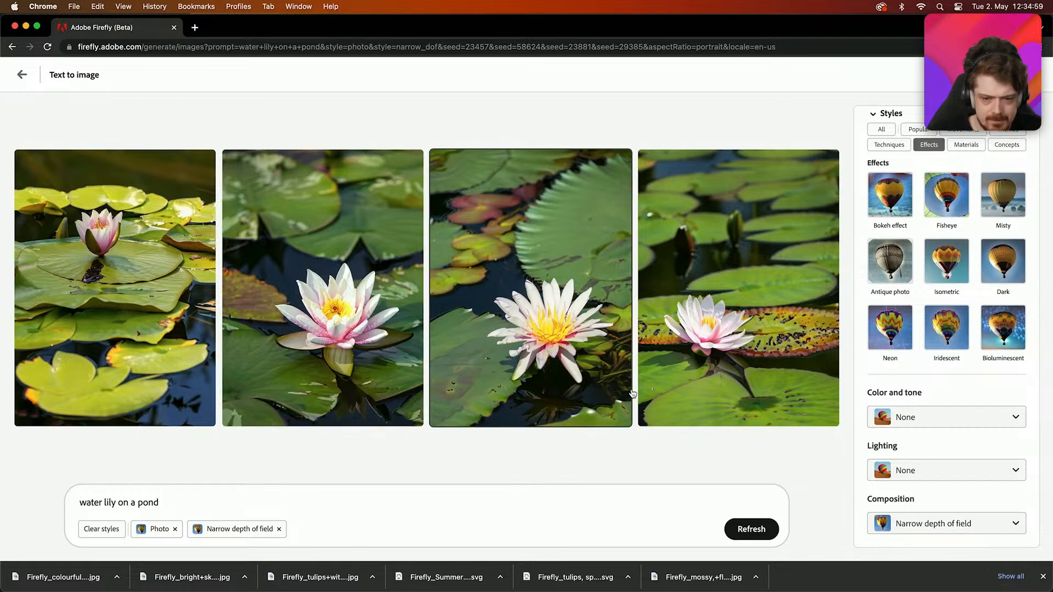
{"action": "mouse_move", "coordinate": [365, 330]}
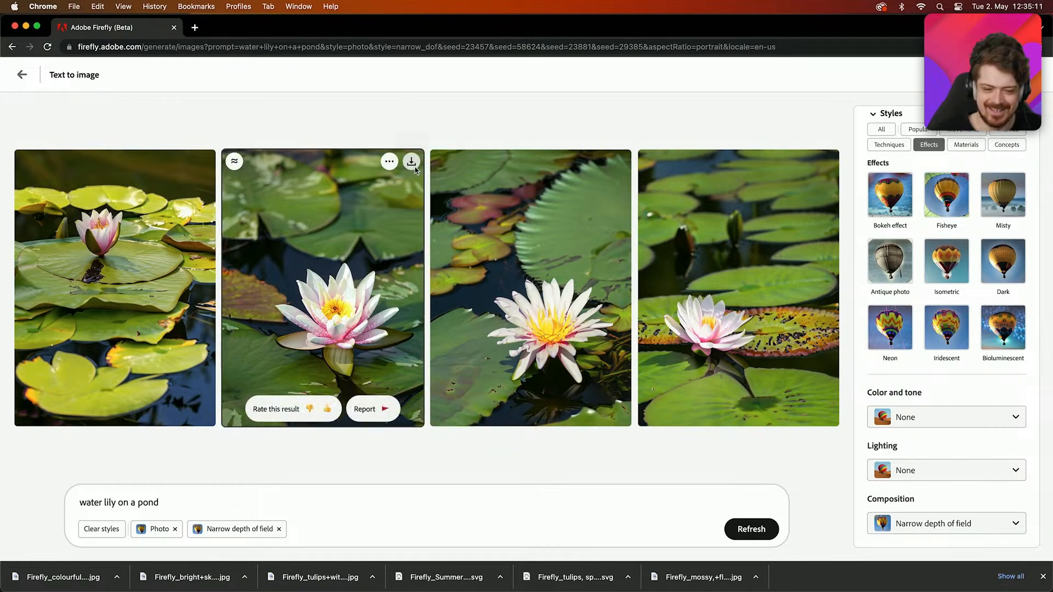
{"action": "left_click", "coordinate": [411, 161]}
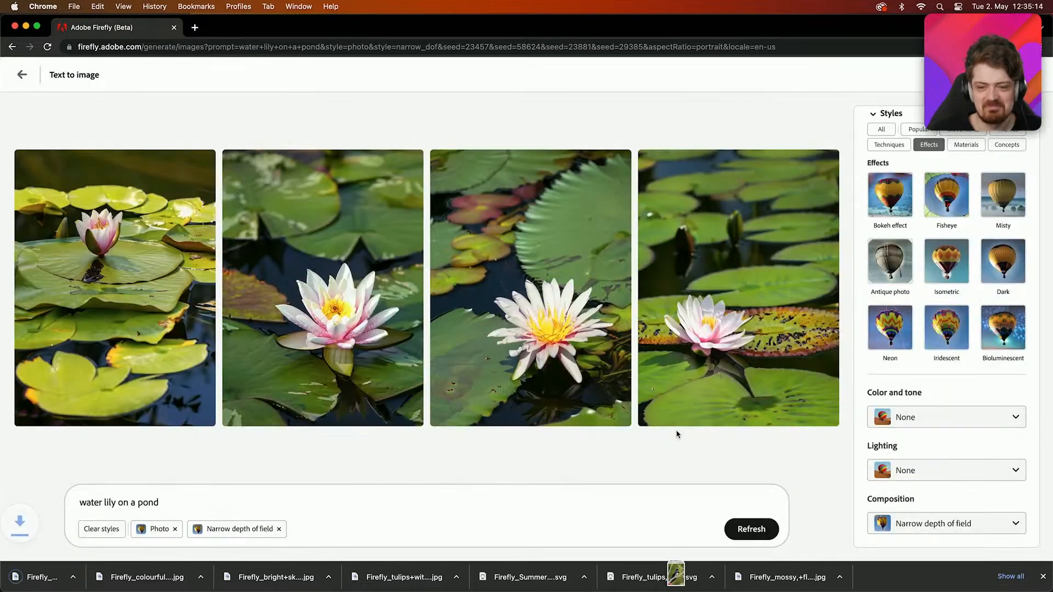
{"action": "left_click_drag", "start_coordinate": [39, 580], "coordinate": [482, 336]}
{"action": "key", "text": "super+Tab"}
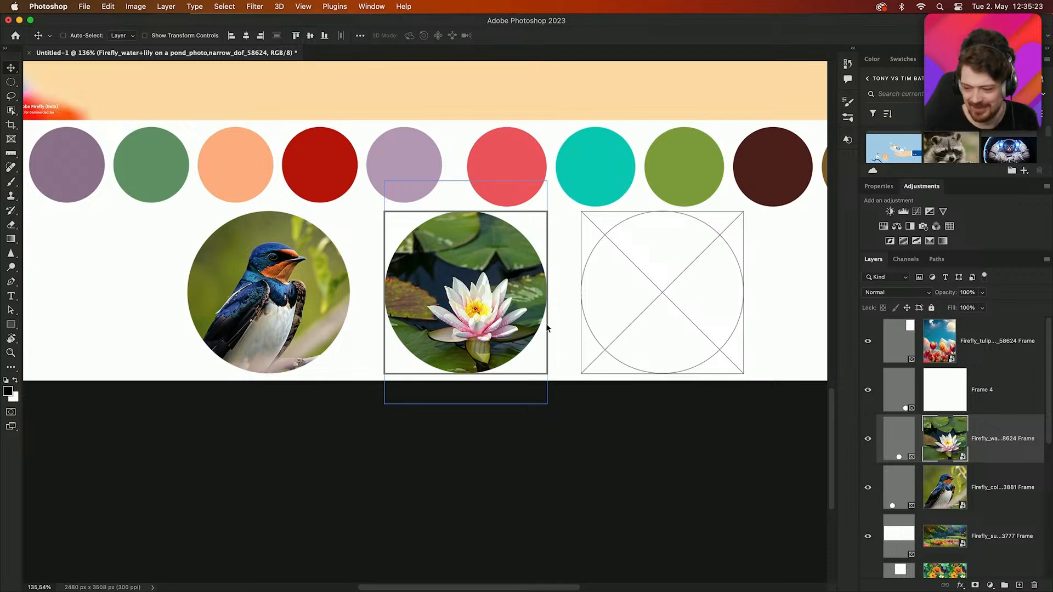
{"action": "key", "text": "Return"}
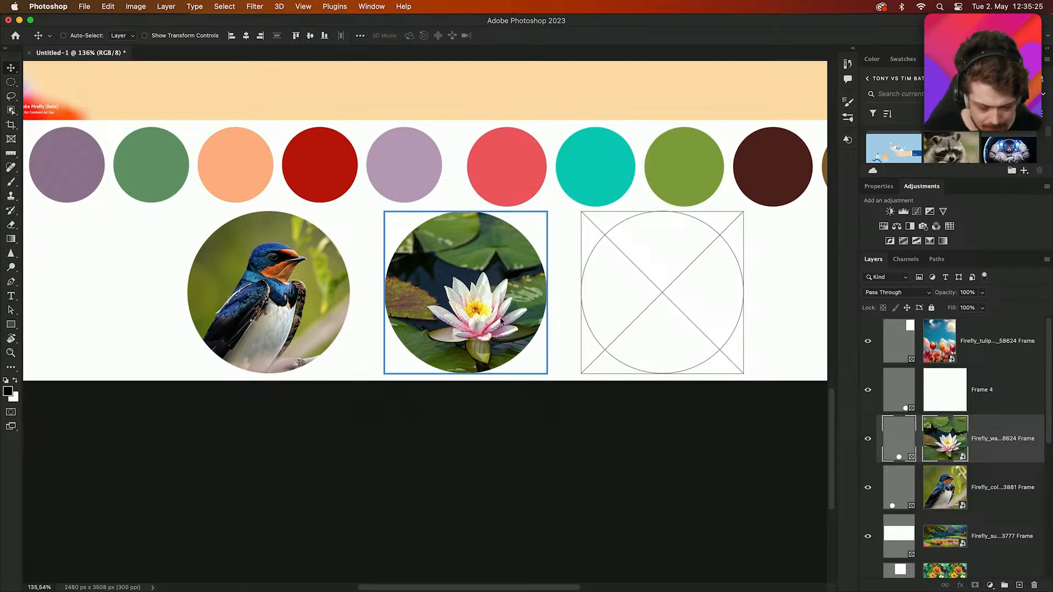
- Enlarge the water lily image inside the middle circular frame and move it up to center the flower
{"action": "double_click", "coordinate": [499, 317]}
{"action": "key", "text": "super+t"}
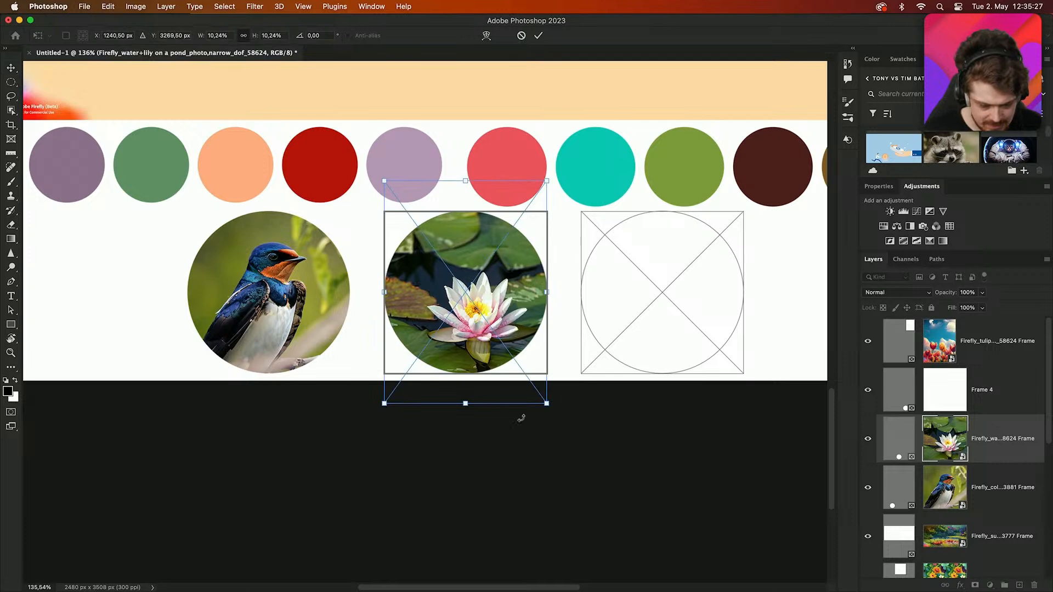
{"action": "left_click_drag", "start_coordinate": [546, 402], "coordinate": [595, 467]}
{"action": "left_click_drag", "start_coordinate": [524, 427], "coordinate": [496, 372]}
{"action": "mouse_move", "coordinate": [500, 369]}
{"action": "left_mouse_down"}
{"action": "mouse_move", "coordinate": [482, 355]}
{"action": "mouse_move", "coordinate": [501, 358]}
{"action": "left_mouse_up"}
{"action": "key", "text": "Return"}
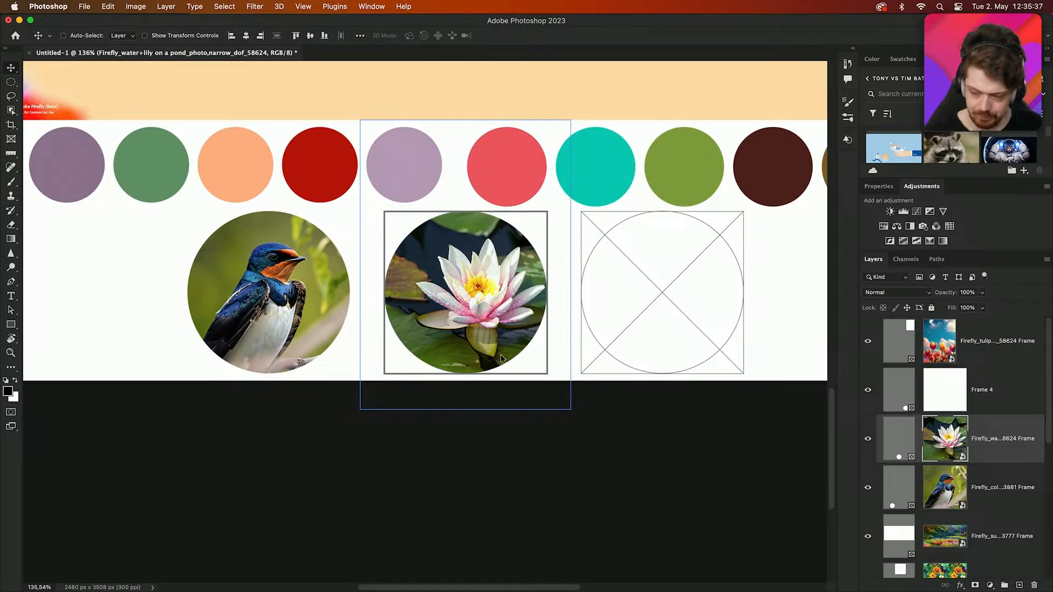
- Switch to Firefly, replace the prompt with "daisies, dreamy, grass, spring" and generate the images
{"action": "key", "text": "super+Tab"}
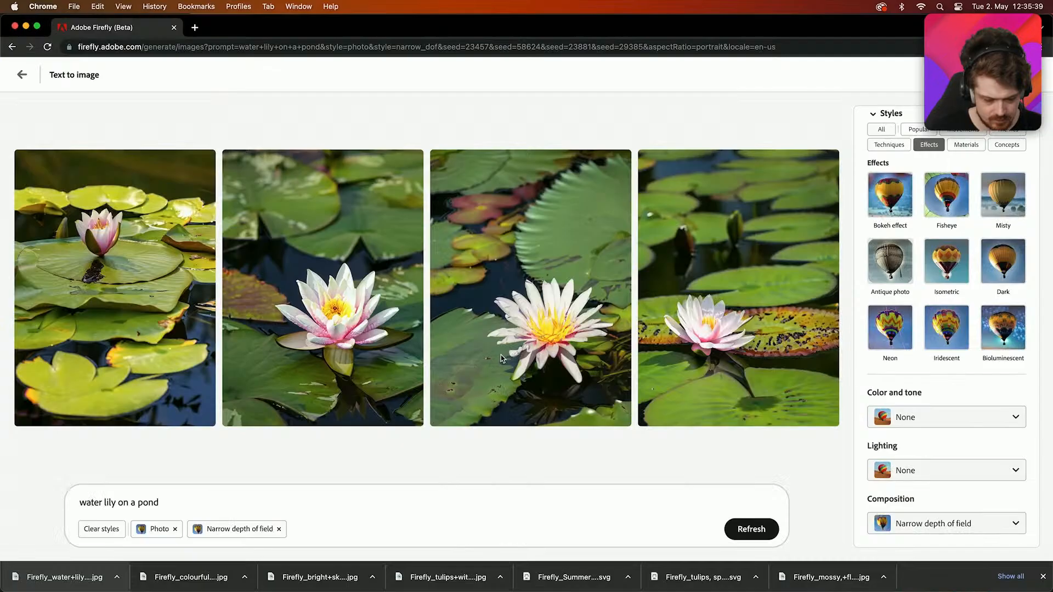
{"action": "triple_click", "coordinate": [205, 498]}
{"action": "type", "text": "daisiew"}
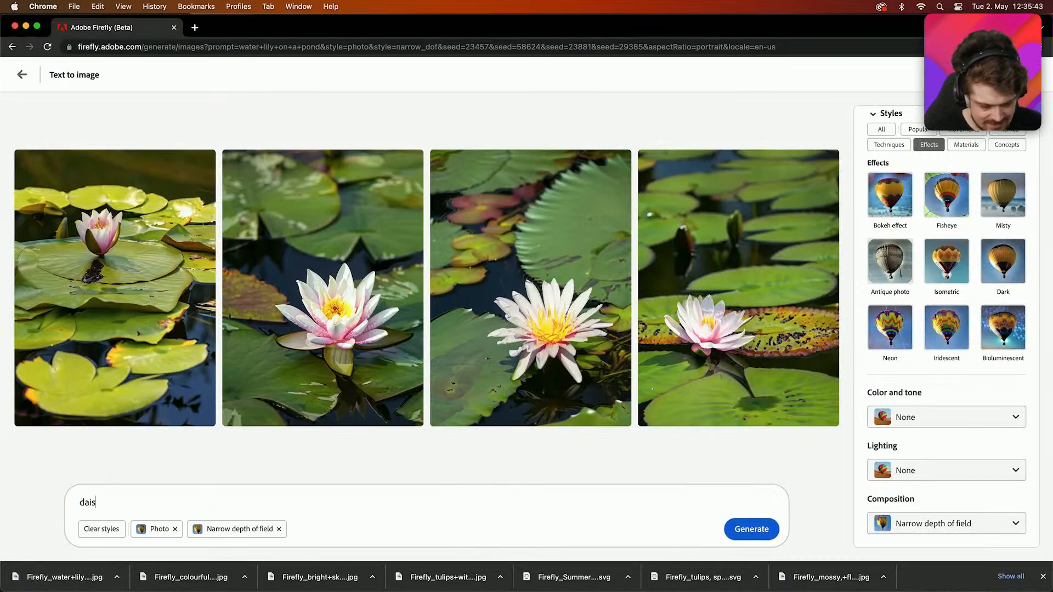
{"action": "key", "text": "BackSpace"}
{"action": "key", "text": "BackSpace"}
{"action": "type", "text": "es, dreamy"}
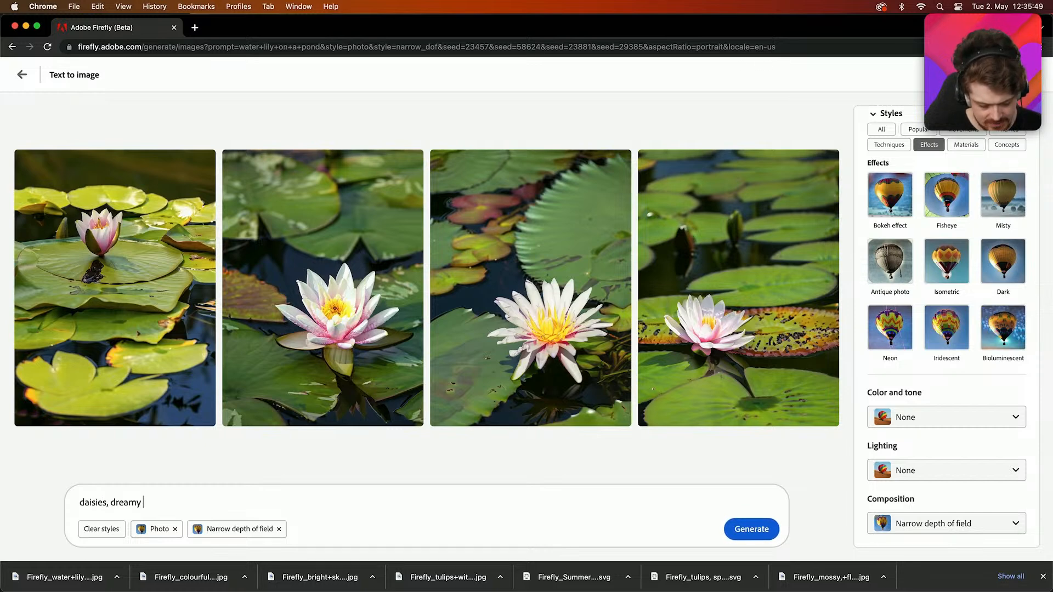
{"action": "key", "text": "BackSpace"}
{"action": "type", "text": "y, gras"}
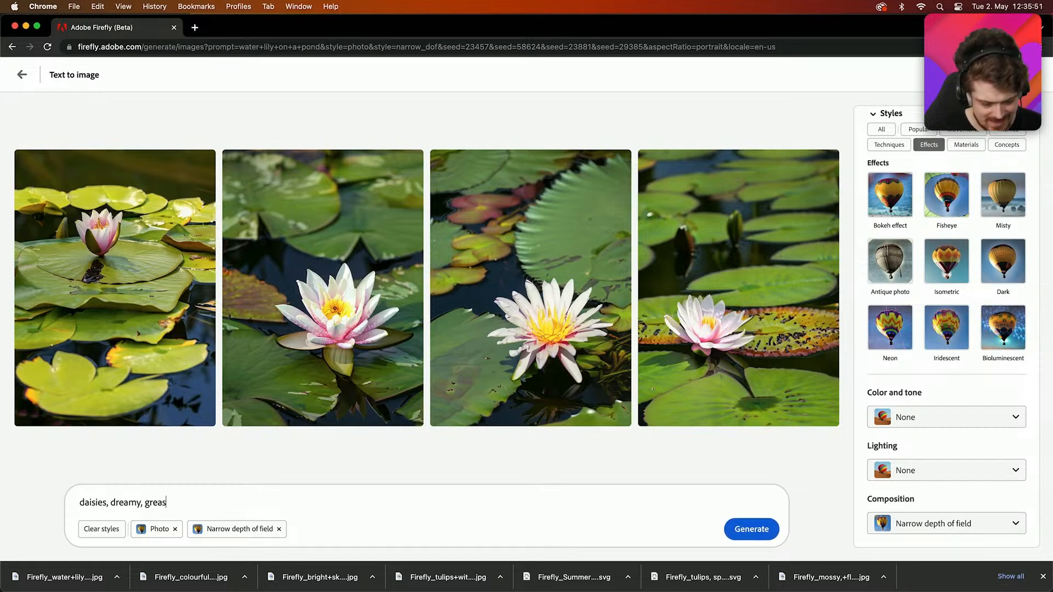
{"action": "type", "text": "s, spr"}
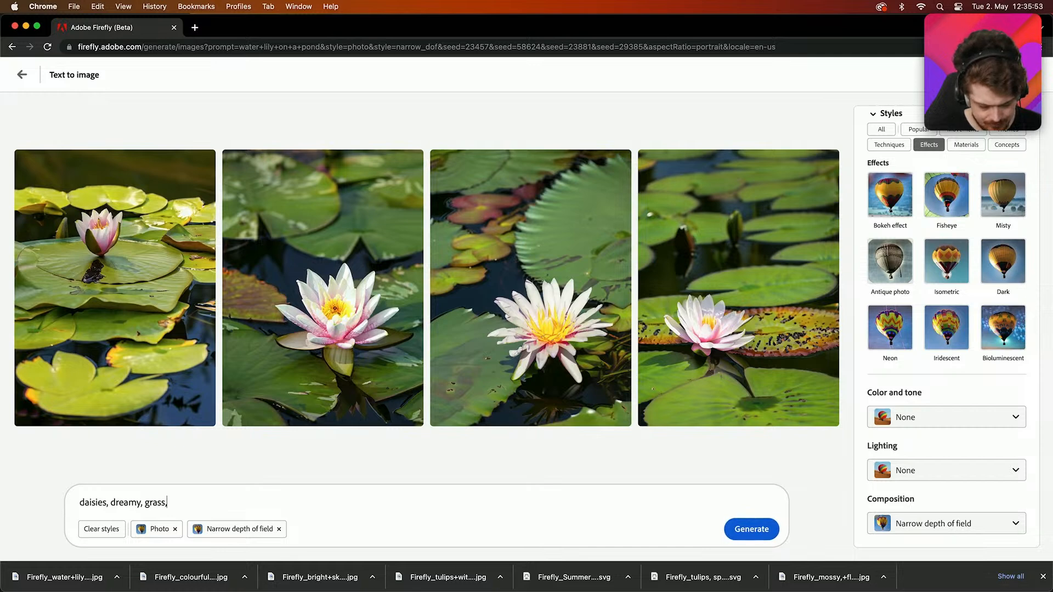
{"action": "type", "text": "ing"}
{"action": "key", "text": "Return"}
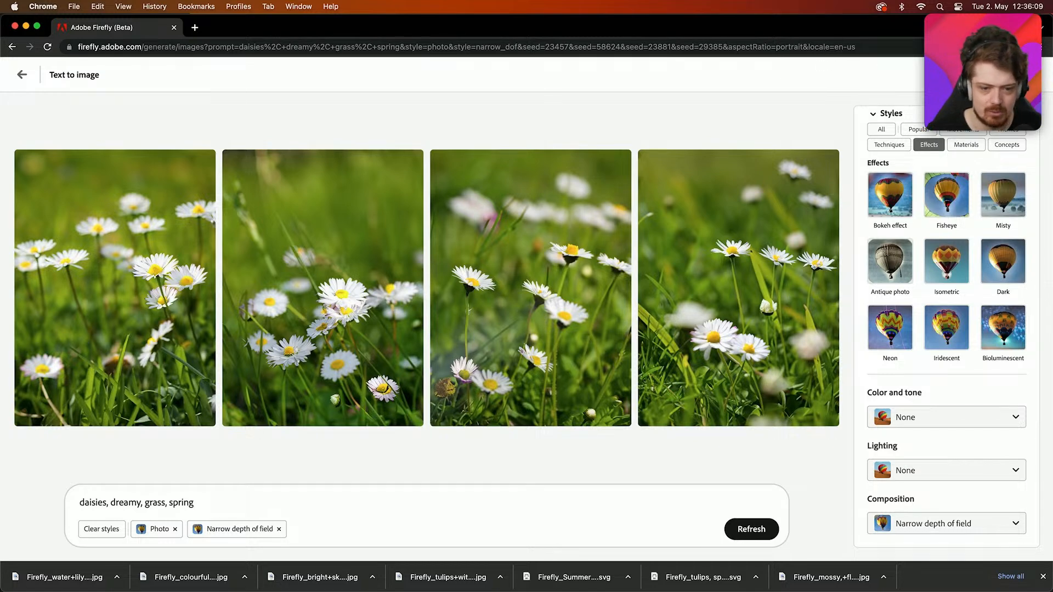
- Download the first daisies image and place it in the empty third circular frame of the Photoshop layout
{"action": "mouse_move", "coordinate": [315, 350]}
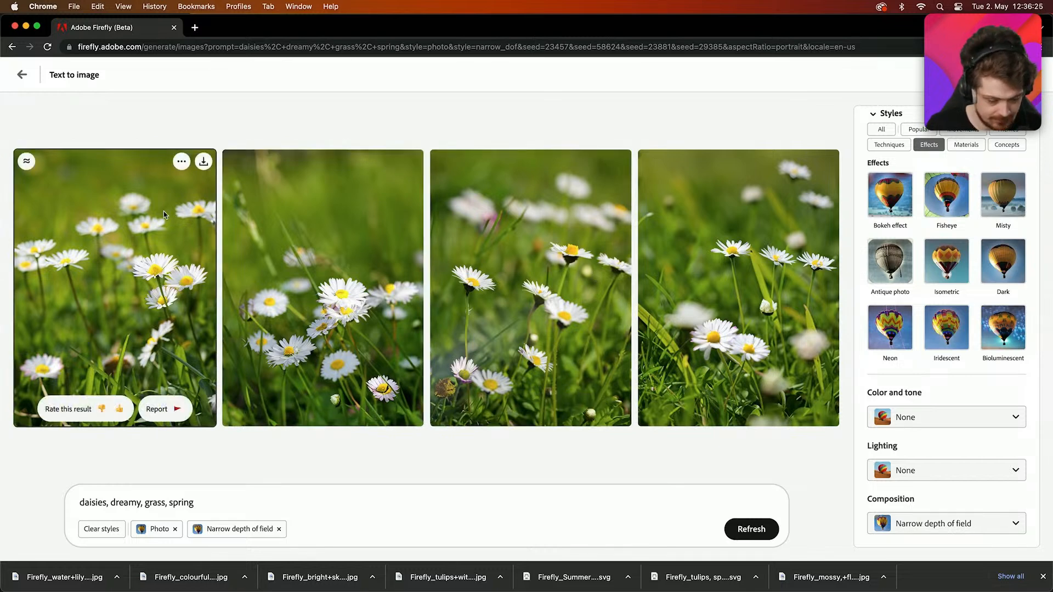
{"action": "left_click", "coordinate": [204, 161]}
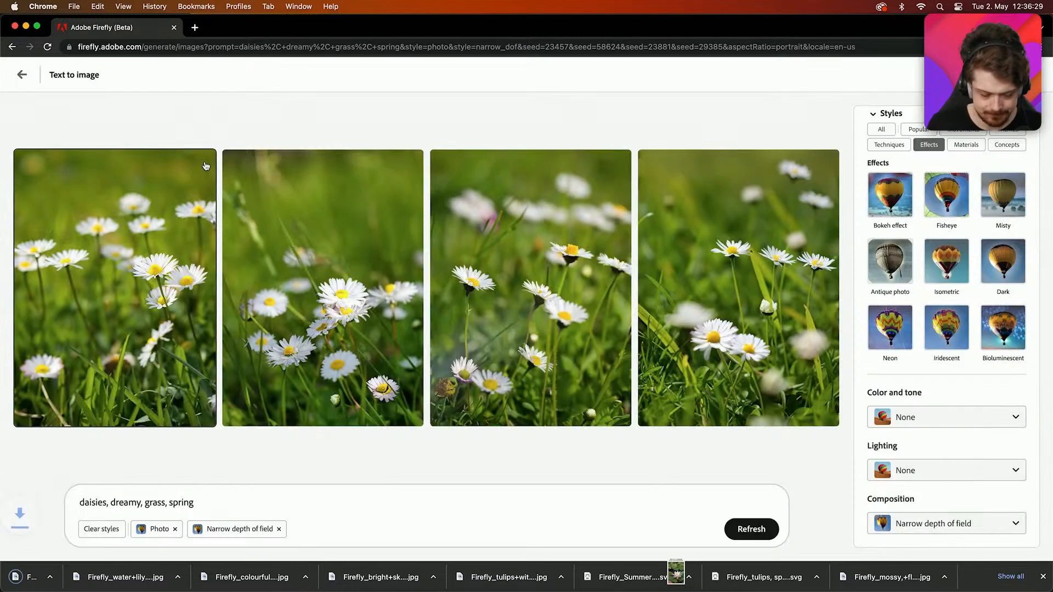
{"action": "key", "text": "super+Tab"}
{"action": "left_click_drag", "start_coordinate": [179, 459], "coordinate": [656, 318]}
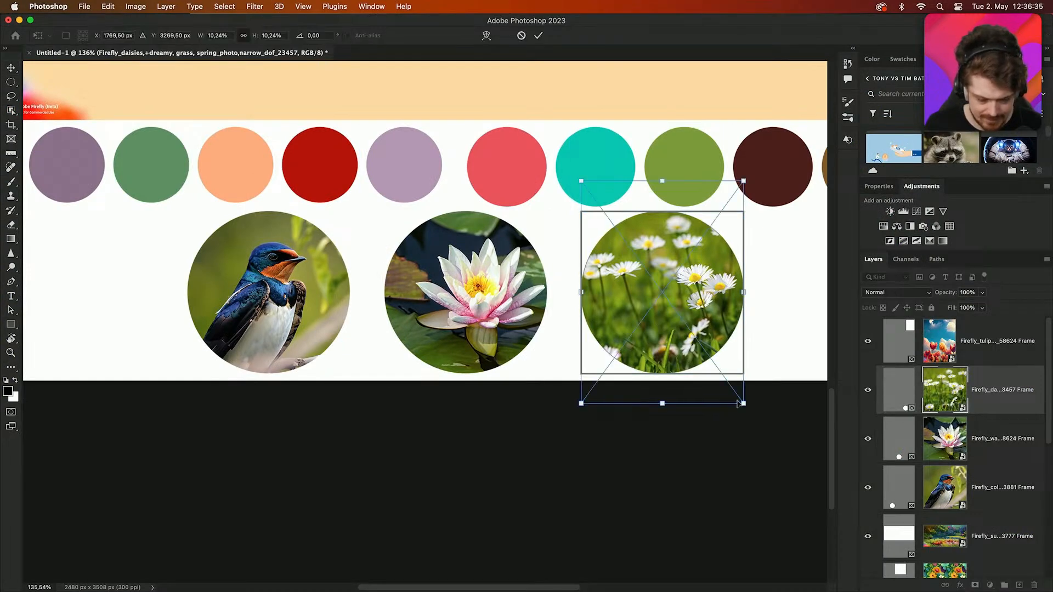
- Enlarge the daisies image inside its circular frame and shift it up and to the left to center the main flowers
{"action": "left_click_drag", "start_coordinate": [739, 401], "coordinate": [816, 498]}
{"action": "left_click_drag", "start_coordinate": [705, 437], "coordinate": [637, 393]}
{"action": "key", "text": "Return"}
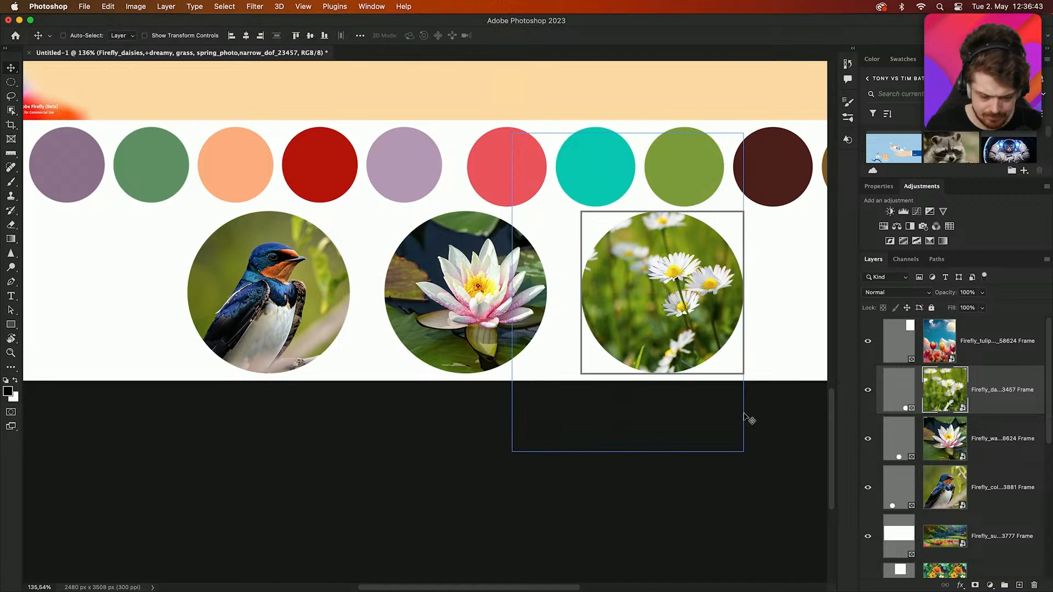
- Move the three circular picture frames left to align with the first color swatch, and duplicate the daisies frame to its right
{"action": "scroll", "coordinate": [570, 384], "scroll_direction": "down", "scroll_amount": 6}
{"action": "scroll", "coordinate": [571, 384], "scroll_direction": "up", "scroll_amount": 1}
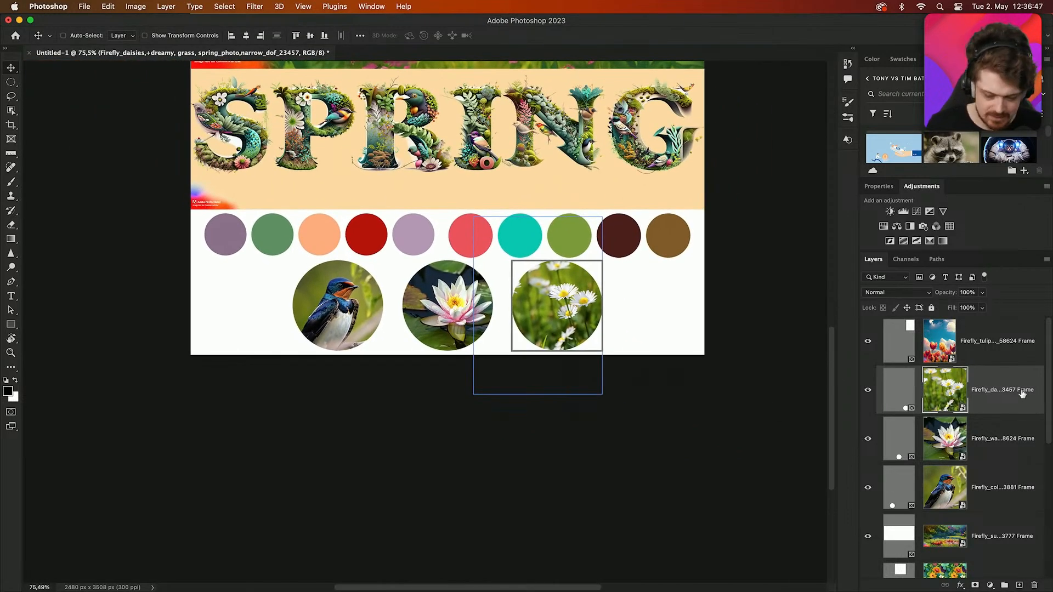
{"action": "left_click", "coordinate": [1014, 495], "text": "shift"}
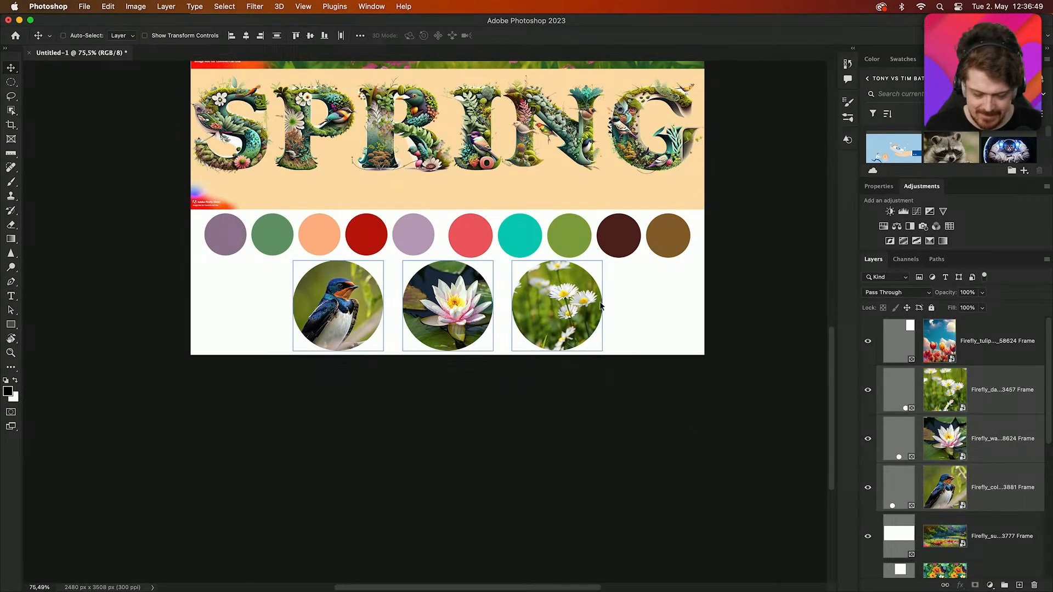
{"action": "left_click_drag", "start_coordinate": [458, 306], "coordinate": [369, 306]}
{"action": "left_click", "coordinate": [1007, 404]}
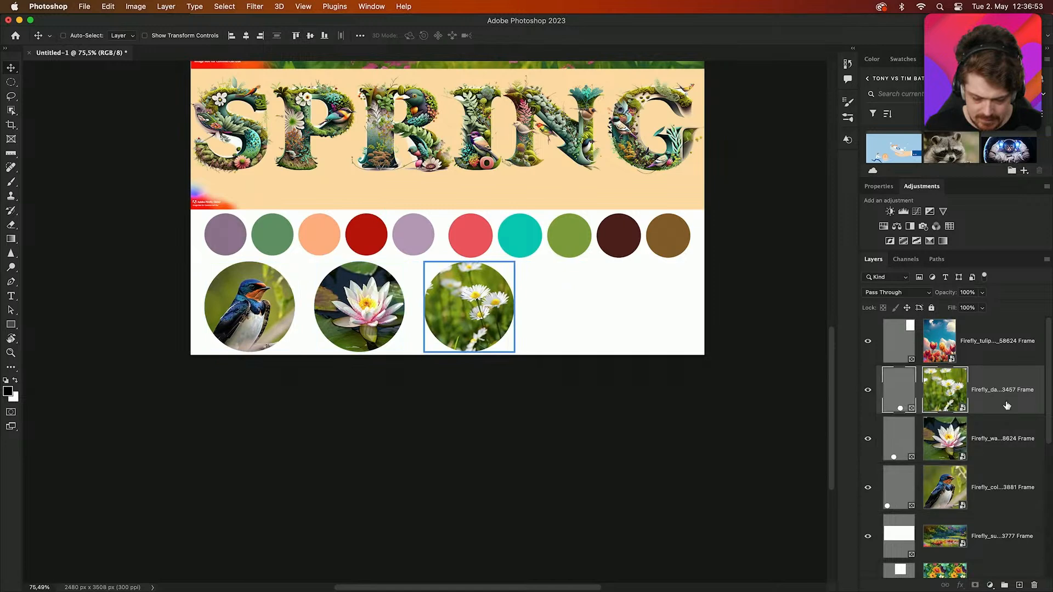
{"action": "left_click_drag", "start_coordinate": [456, 330], "coordinate": [567, 331]}
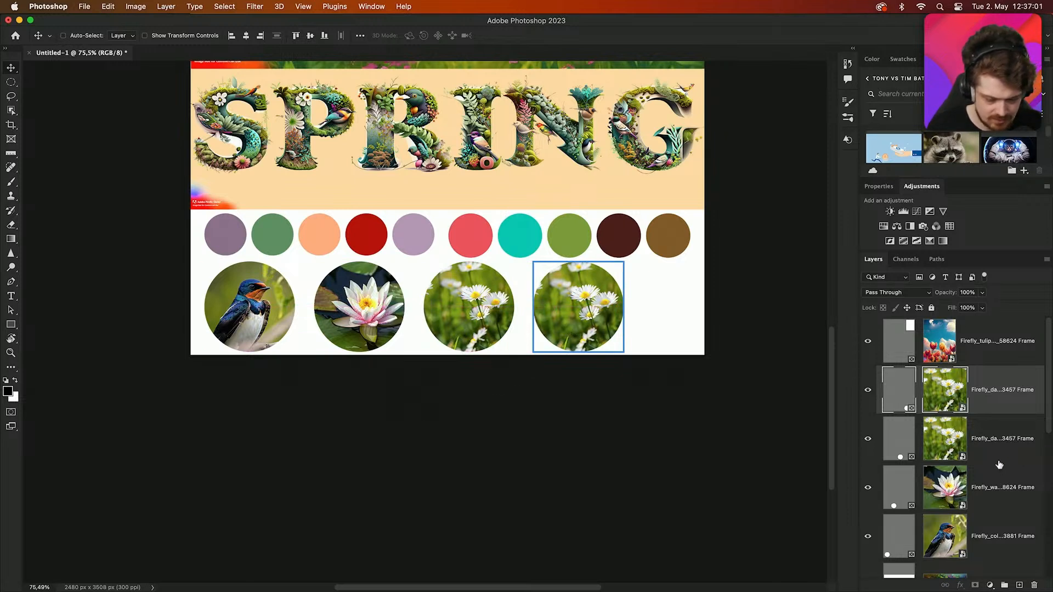
- Nudge the water lily frame and both daisies frames left to narrow the gap beside the swallow frame
{"action": "left_click", "coordinate": [995, 483], "text": "shift"}
{"action": "key", "text": "Left"}
{"action": "key", "text": "Left"}
{"action": "key", "text": "Left"}
{"action": "key", "text": "Left"}
{"action": "key", "text": "Left"}
{"action": "key", "text": "Left"}
{"action": "key", "text": "Left"}
{"action": "key", "text": "Left"}
{"action": "key", "text": "Left"}
{"action": "key", "text": "Left"}
{"action": "key", "text": "Left"}
{"action": "key", "text": "Left"}
{"action": "key", "text": "Left"}
{"action": "key", "text": "Left"}
{"action": "key", "text": "Left"}
{"action": "key", "text": "Left"}
{"action": "key", "text": "Left"}
{"action": "key", "text": "Left"}
{"action": "key", "text": "Left"}
{"action": "key", "text": "Left"}
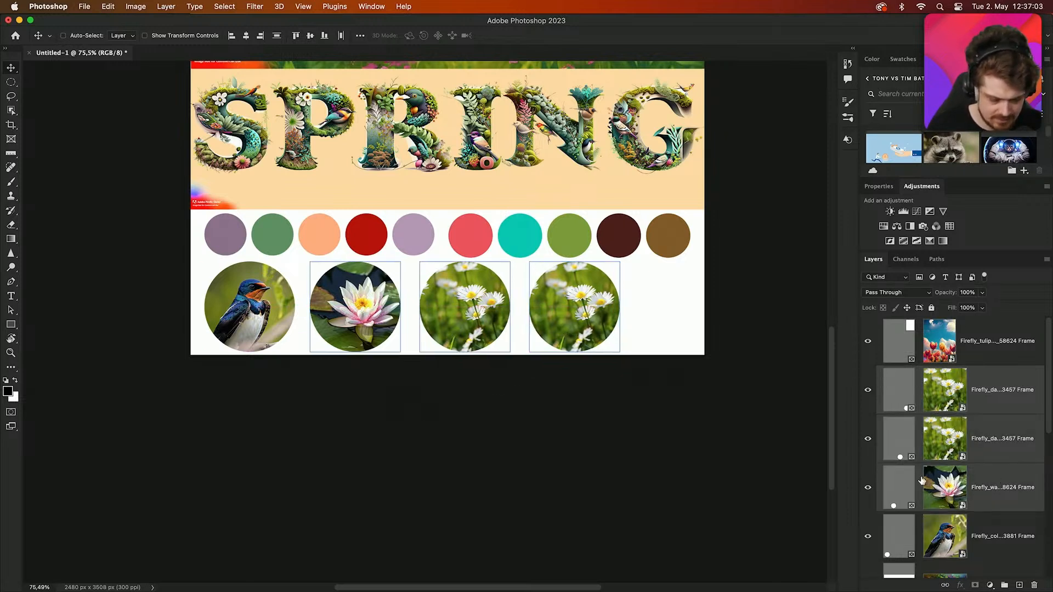
- Nudge the two daisies frames left, closer to the water lily frame
{"action": "left_click", "coordinate": [973, 451]}
{"action": "left_click", "coordinate": [991, 405], "text": "shift"}
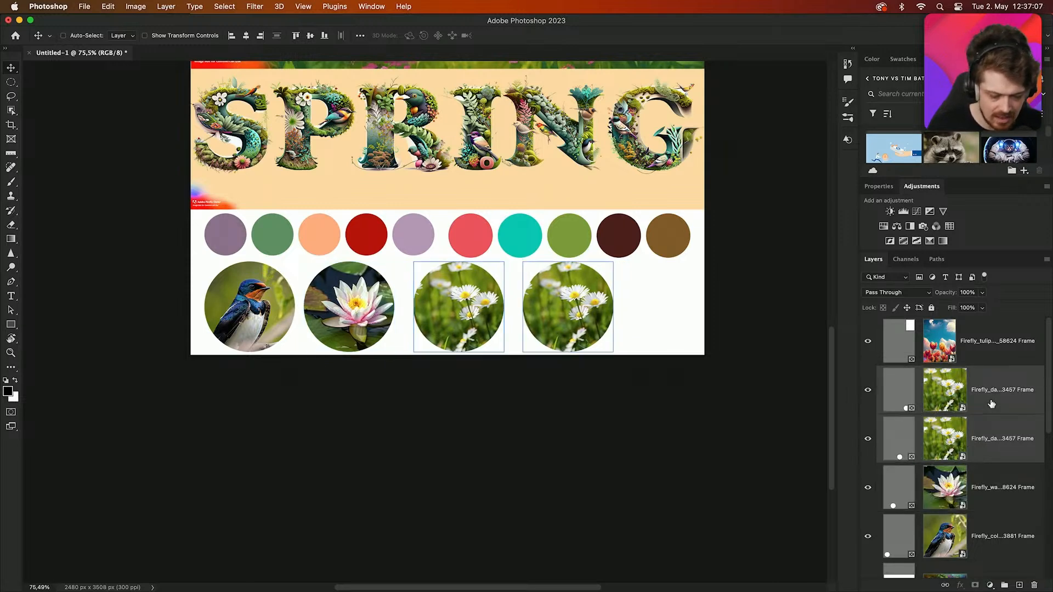
{"action": "key", "text": "Left"}
{"action": "key", "text": "Left"}
{"action": "key", "text": "Left"}
{"action": "key", "text": "Left"}
{"action": "key", "text": "Left"}
{"action": "key", "text": "Left"}
{"action": "key", "text": "Left"}
{"action": "key", "text": "Left"}
{"action": "key", "text": "Left"}
{"action": "key", "text": "Left"}
{"action": "key", "text": "Left"}
{"action": "key", "text": "Left"}
{"action": "key", "text": "Left"}
{"action": "key", "text": "Left"}
{"action": "key", "text": "Left"}
{"action": "key", "text": "Left"}
- Nudge only the rightmost daisies frame left, closer to the other daisies frame
{"action": "left_click", "coordinate": [990, 384]}
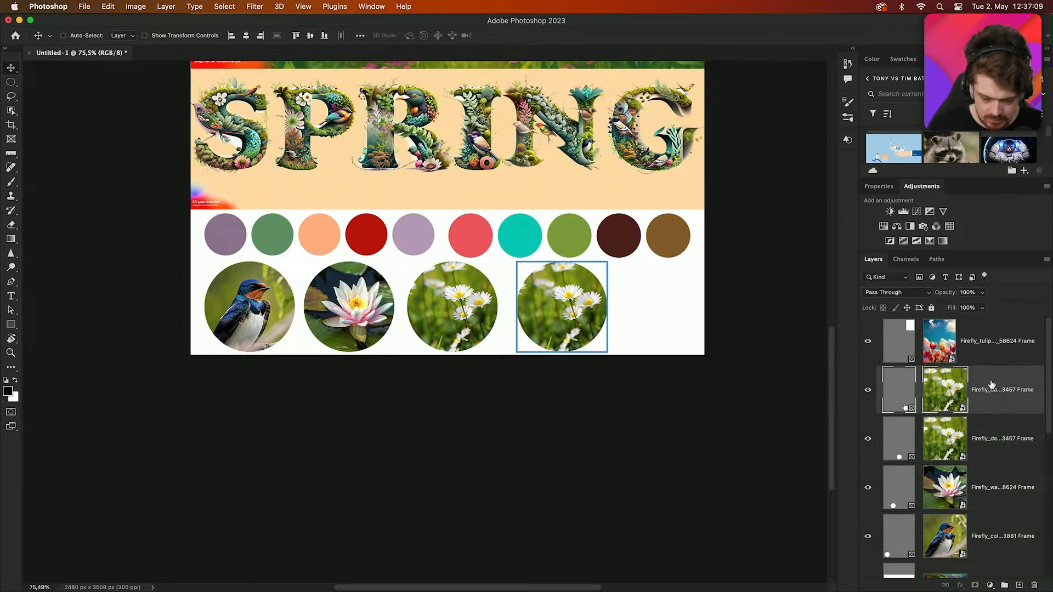
{"action": "key", "text": "Left"}
{"action": "key", "text": "Left"}
{"action": "key", "text": "Left"}
{"action": "key", "text": "Left"}
{"action": "key", "text": "Left"}
{"action": "key", "text": "Left"}
{"action": "key", "text": "Left"}
{"action": "key", "text": "Left"}
{"action": "key", "text": "Left"}
{"action": "key", "text": "Left"}
{"action": "key", "text": "Left"}
{"action": "key", "text": "Left"}
{"action": "key", "text": "Left"}
{"action": "key", "text": "Left"}
{"action": "key", "text": "Left"}
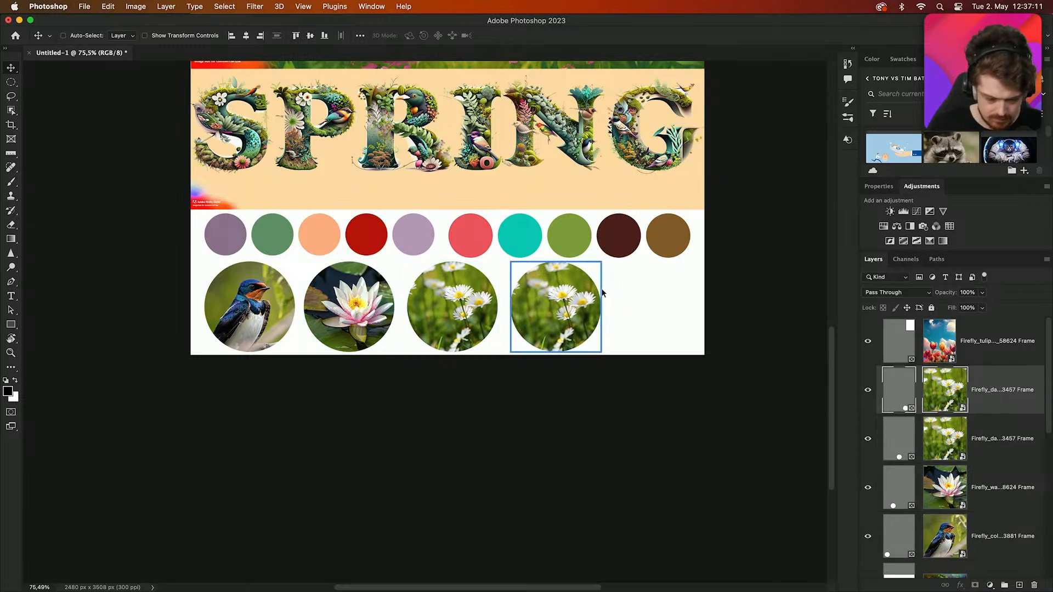
- Duplicate the last daisies frame to its right as a fifth circle and distribute all five frames evenly horizontally
{"action": "left_click_drag", "start_coordinate": [575, 309], "coordinate": [677, 309]}
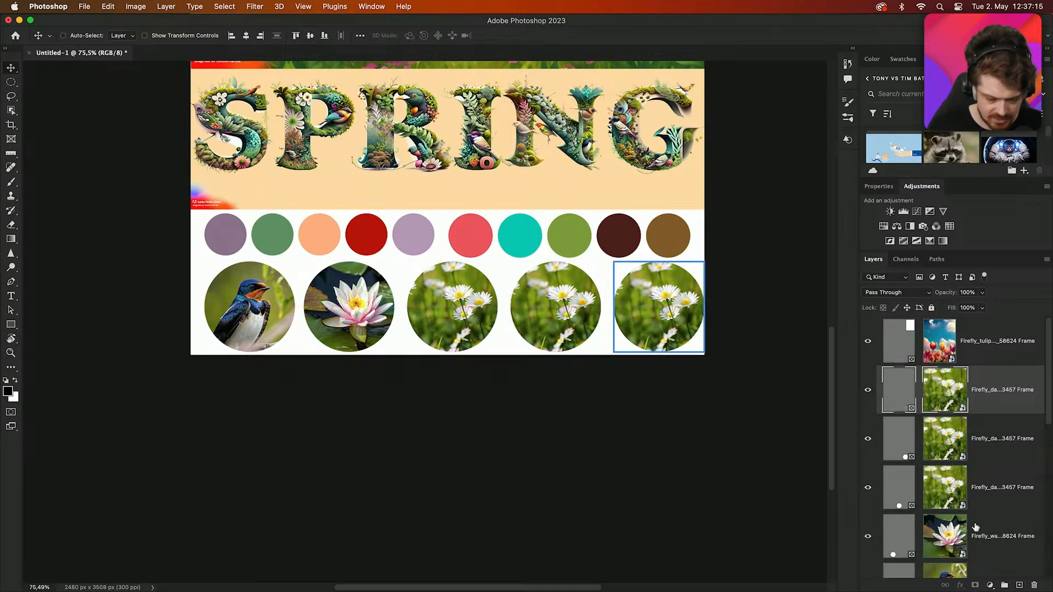
{"action": "scroll", "coordinate": [975, 526], "scroll_direction": "down", "scroll_amount": 5}
{"action": "left_click", "coordinate": [997, 482], "text": "shift"}
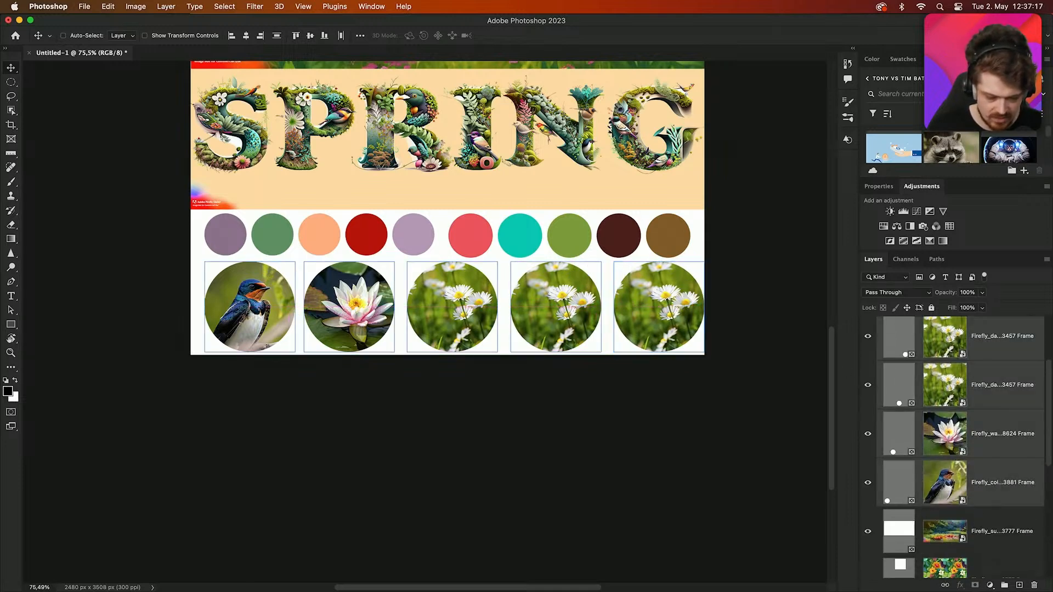
{"action": "left_click", "coordinate": [340, 36]}
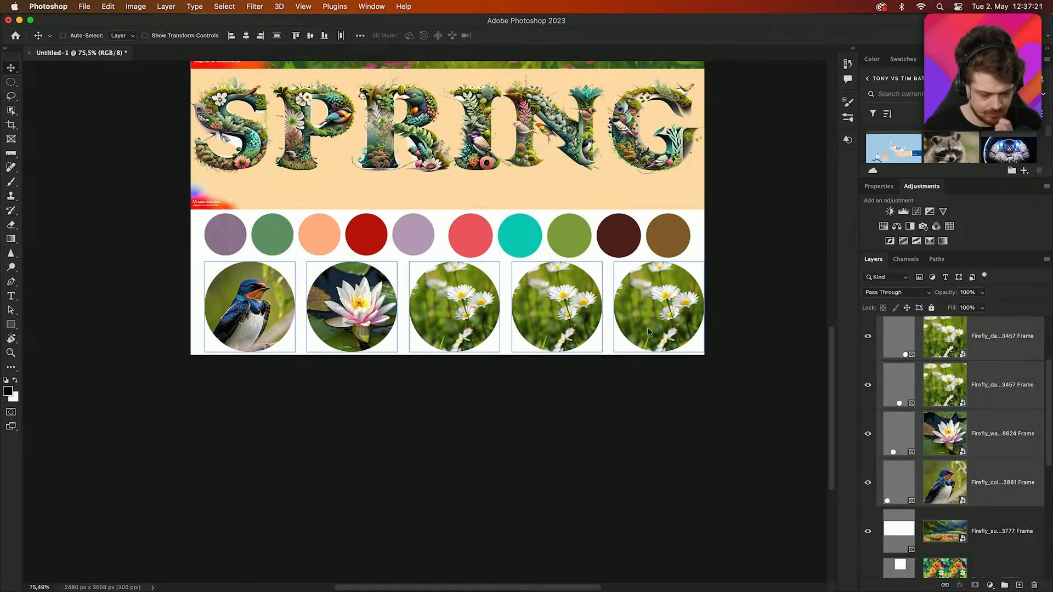
- Move the row of five circular frames slightly up and left to center it on the page, and nudge it down
{"action": "left_click_drag", "start_coordinate": [682, 329], "coordinate": [676, 327]}
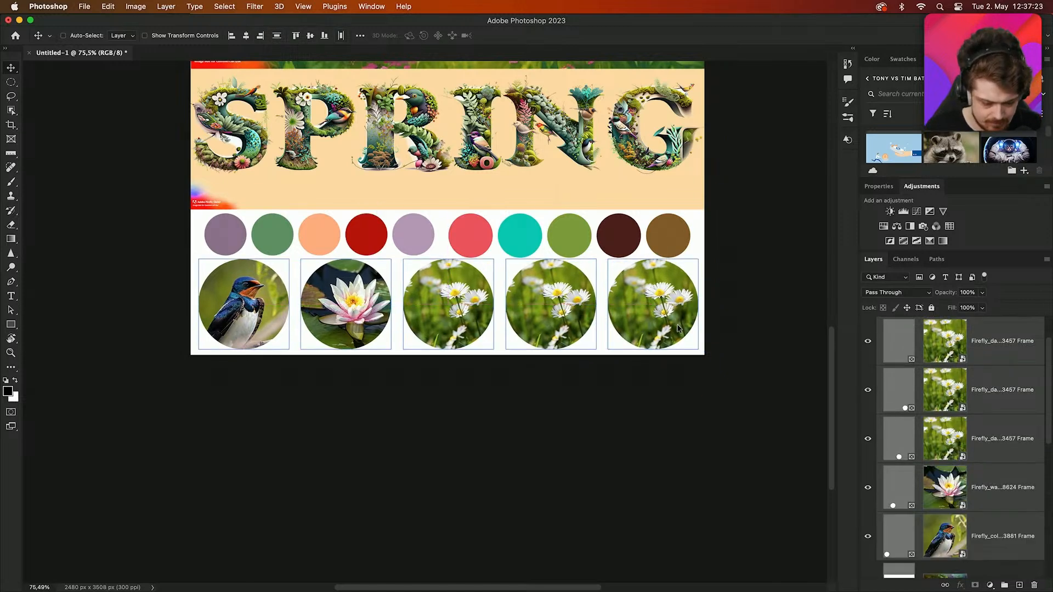
{"action": "key", "text": "Down"}
{"action": "key", "text": "Down"}
{"action": "key", "text": "Down"}
{"action": "key", "text": "Down"}
{"action": "key", "text": "Down"}
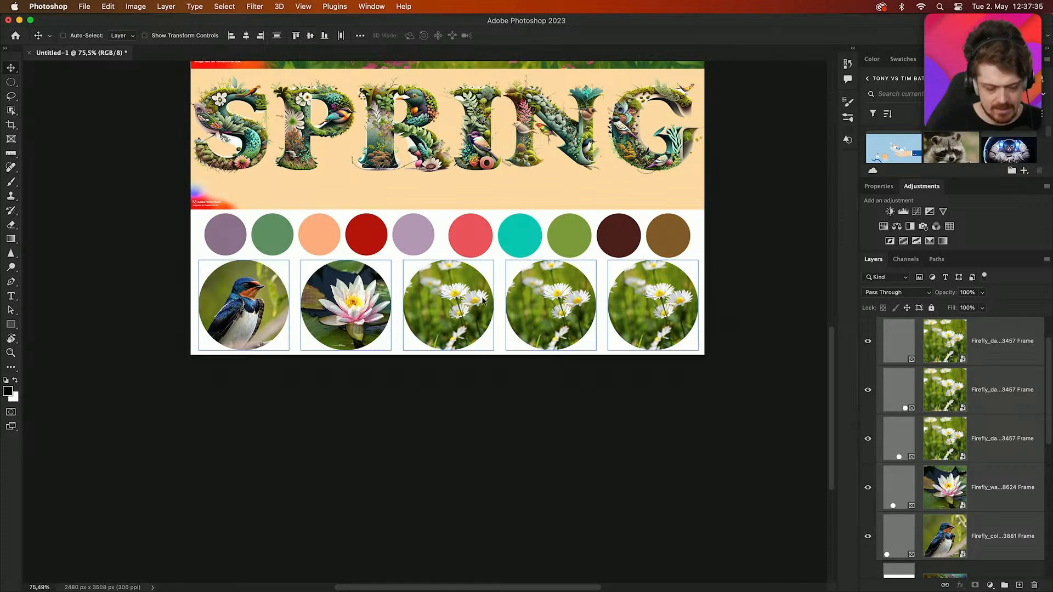
- Switch to Firefly, replace the prompt with "cabin in the woods, dreamy, spring, colorful, logs" and generate the images
{"action": "scroll", "coordinate": [568, 317], "scroll_direction": "up", "scroll_amount": 5}
{"action": "scroll", "coordinate": [569, 317], "scroll_direction": "right", "scroll_amount": 2}
{"action": "key", "text": "super+Tab"}
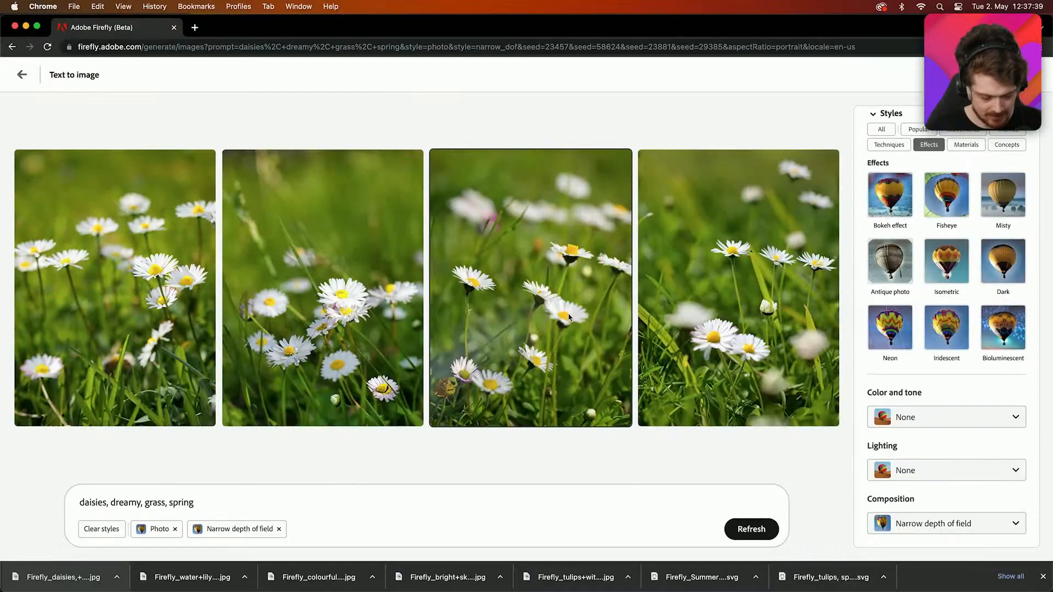
{"action": "key", "text": "shift+Left"}
{"action": "key", "text": "shift+Left"}
{"action": "key", "text": "shift+Left"}
{"action": "key", "text": "shift+Left"}
{"action": "key", "text": "shift+Left"}
{"action": "key", "text": "shift+Left"}
{"action": "key", "text": "shift+Left"}
{"action": "key", "text": "shift+Left"}
{"action": "key", "text": "shift+Left"}
{"action": "key", "text": "shift+Left"}
{"action": "key", "text": "shift+Left"}
{"action": "key", "text": "shift+Left"}
{"action": "key", "text": "shift+Left"}
{"action": "key", "text": "shift+Left"}
{"action": "key", "text": "shift+Left"}
{"action": "key", "text": "shift+Left"}
{"action": "key", "text": "shift+Left"}
{"action": "key", "text": "shift+Left"}
{"action": "key", "text": "shift+Left"}
{"action": "key", "text": "shift+Left"}
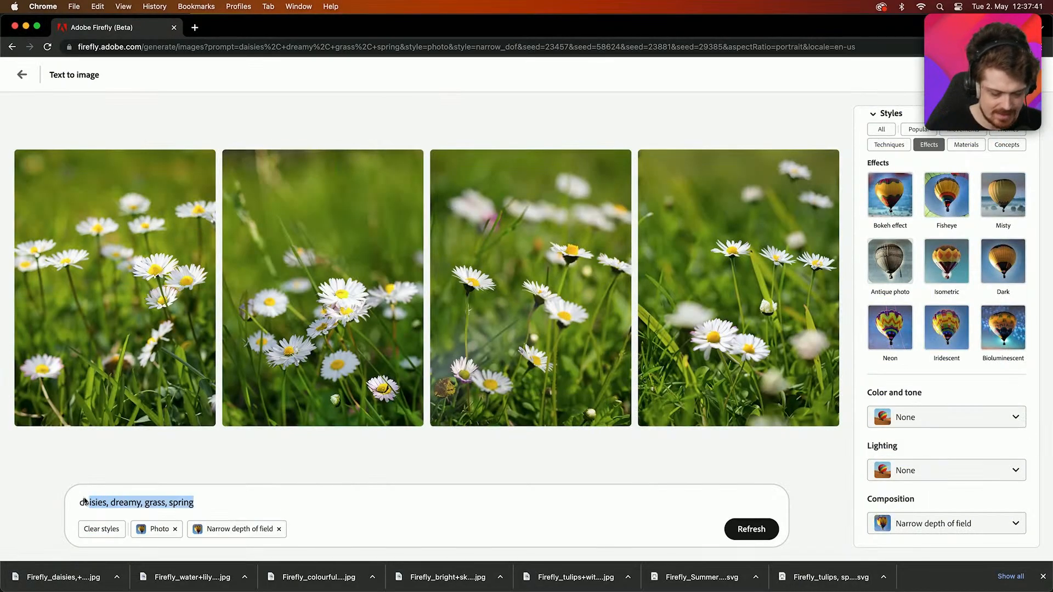
{"action": "key", "text": "BackSpace"}
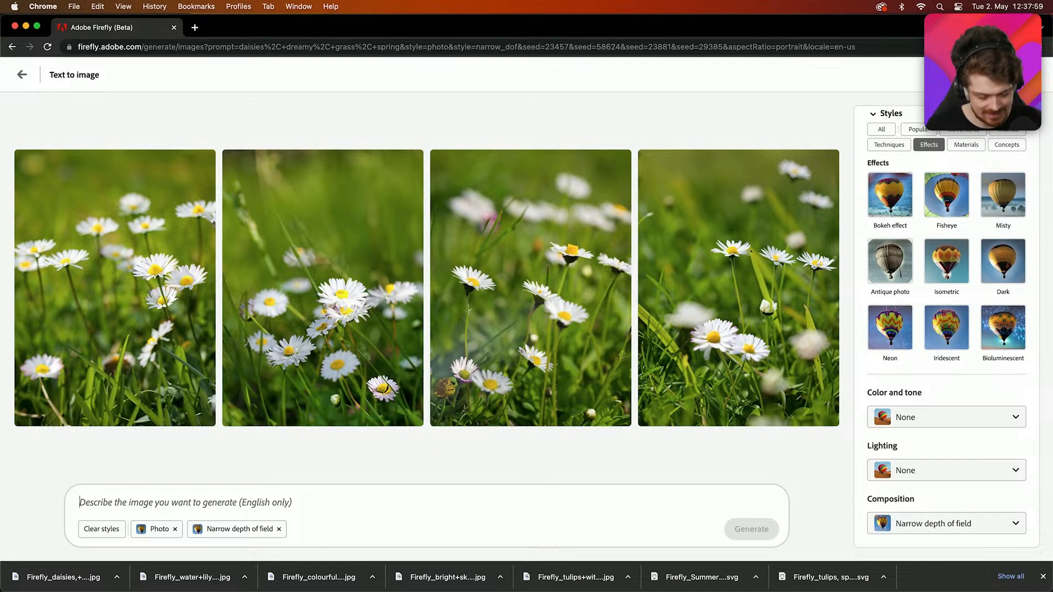
{"action": "type", "text": "cabin"}
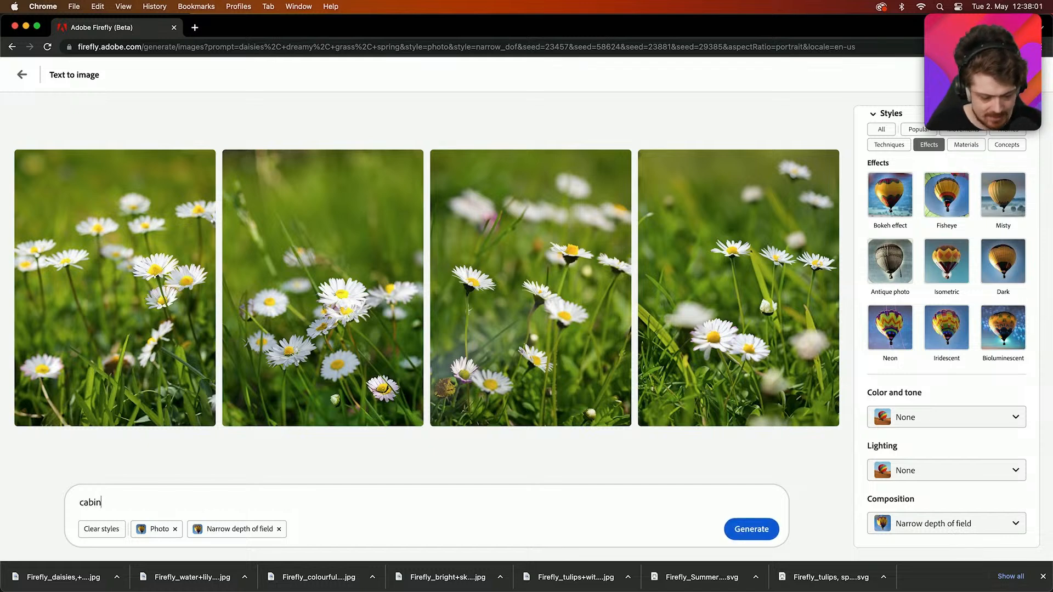
{"action": "type", "text": " in the woods, dream"}
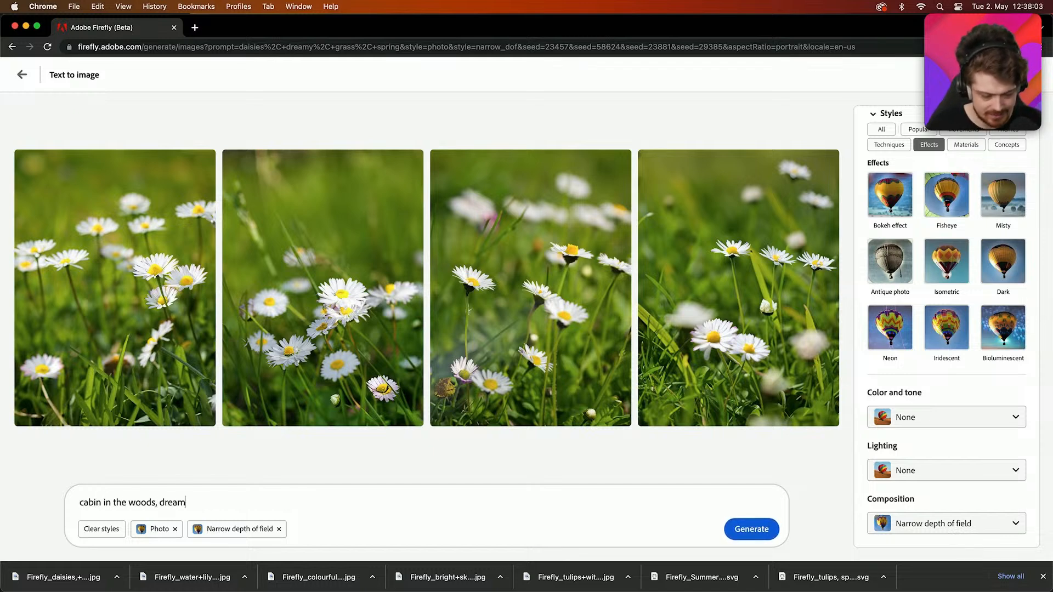
{"action": "type", "text": "y, spring, co"}
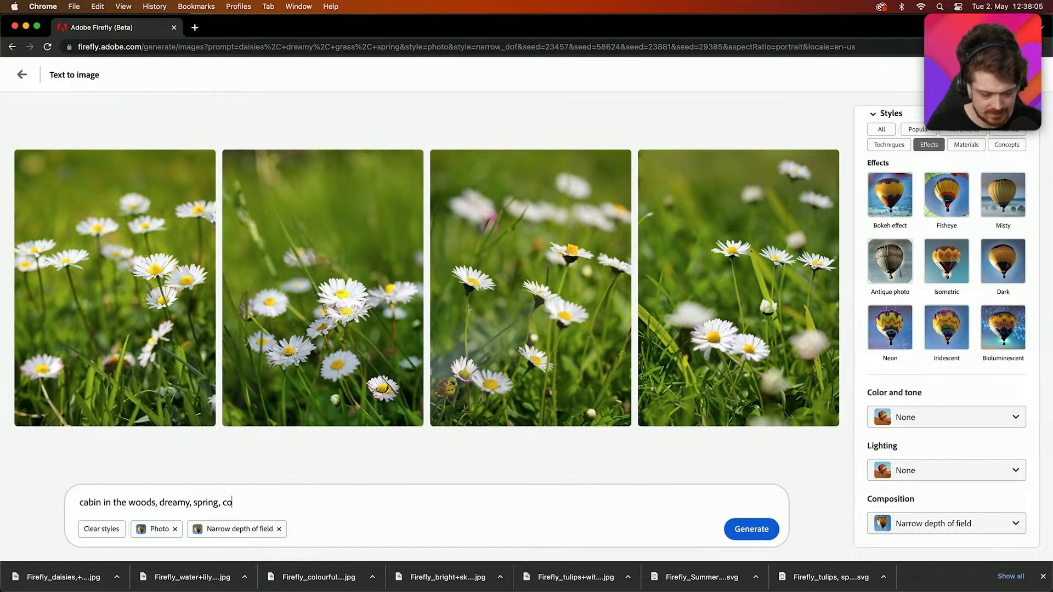
{"action": "type", "text": "lorful"}
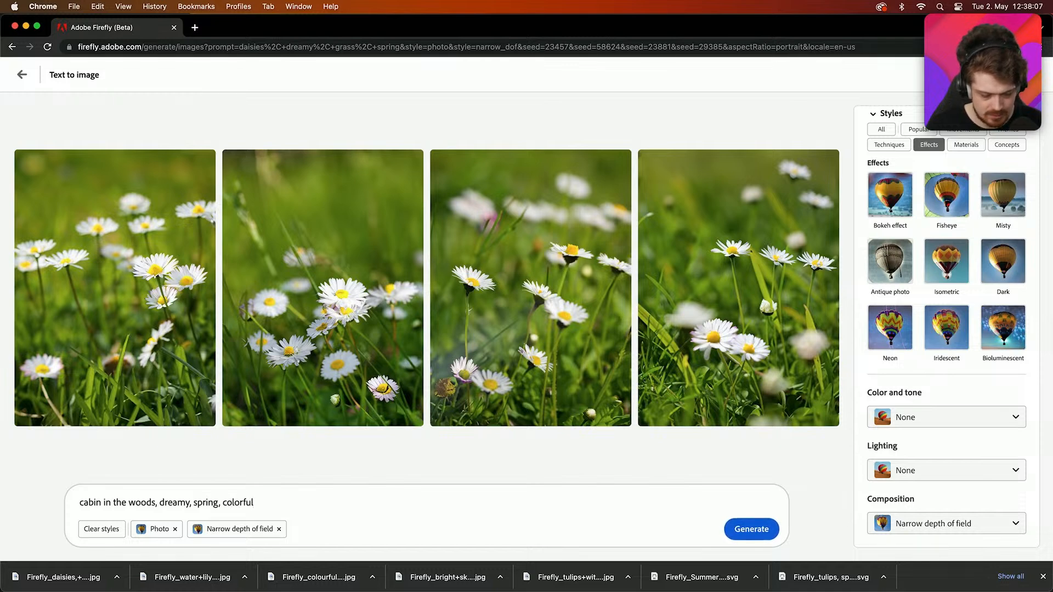
{"action": "type", "text": ", logs"}
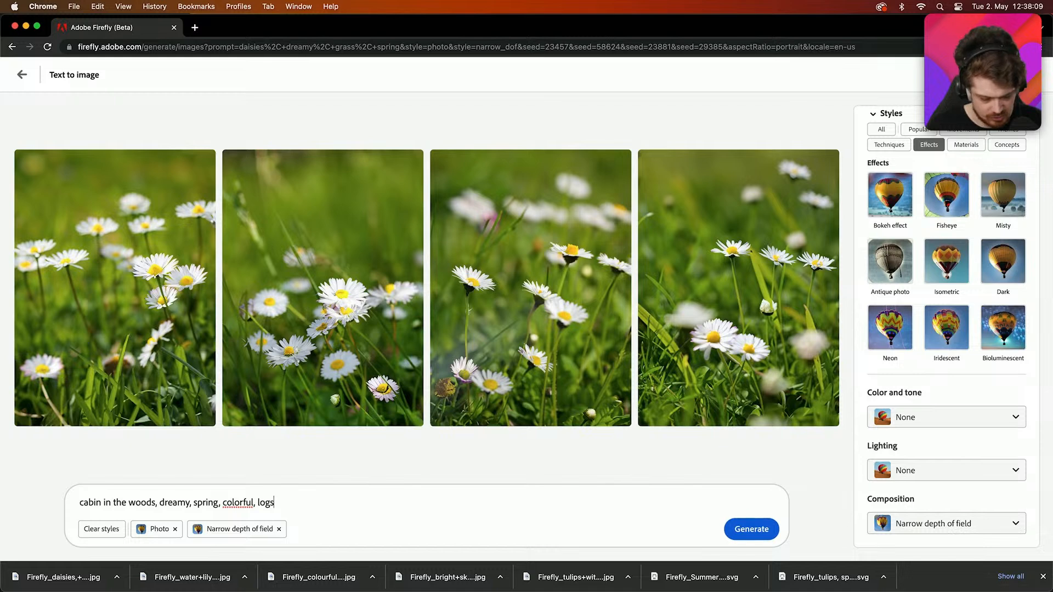
{"action": "key", "text": "Return"}
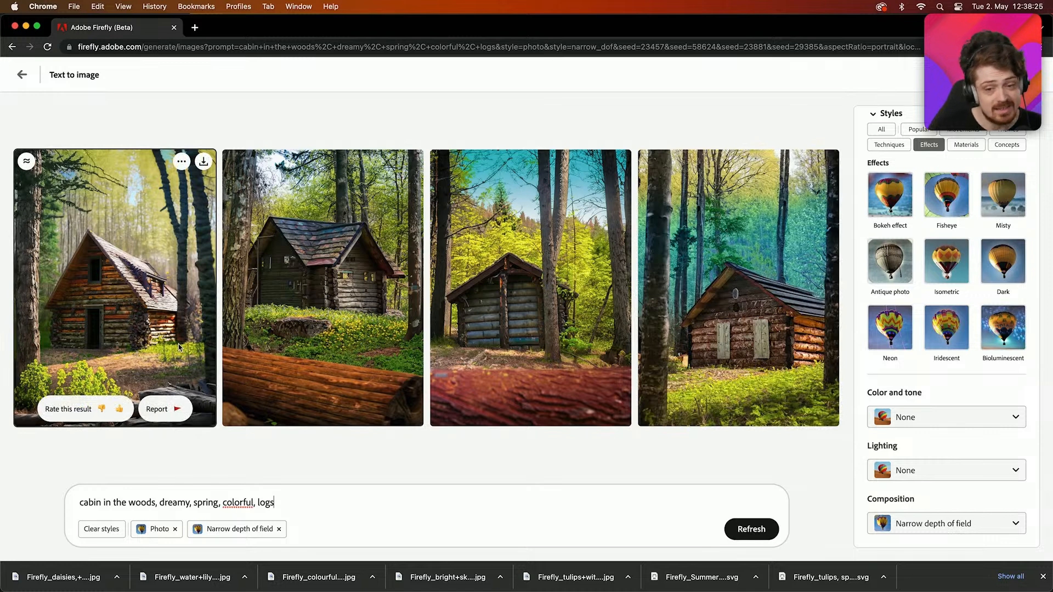
- Change the prompt to "cabin next to a pond, dreamy, spring, colorful, logs", remove the Narrow depth of field style and generate the images
{"action": "double_click", "coordinate": [154, 503]}
{"action": "key", "text": "BackSpace"}
{"action": "key", "text": "BackSpace"}
{"action": "key", "text": "BackSpace"}
{"action": "key", "text": "BackSpace"}
{"action": "key", "text": "BackSpace"}
{"action": "key", "text": "BackSpace"}
{"action": "key", "text": "BackSpace"}
{"action": "key", "text": "BackSpace"}
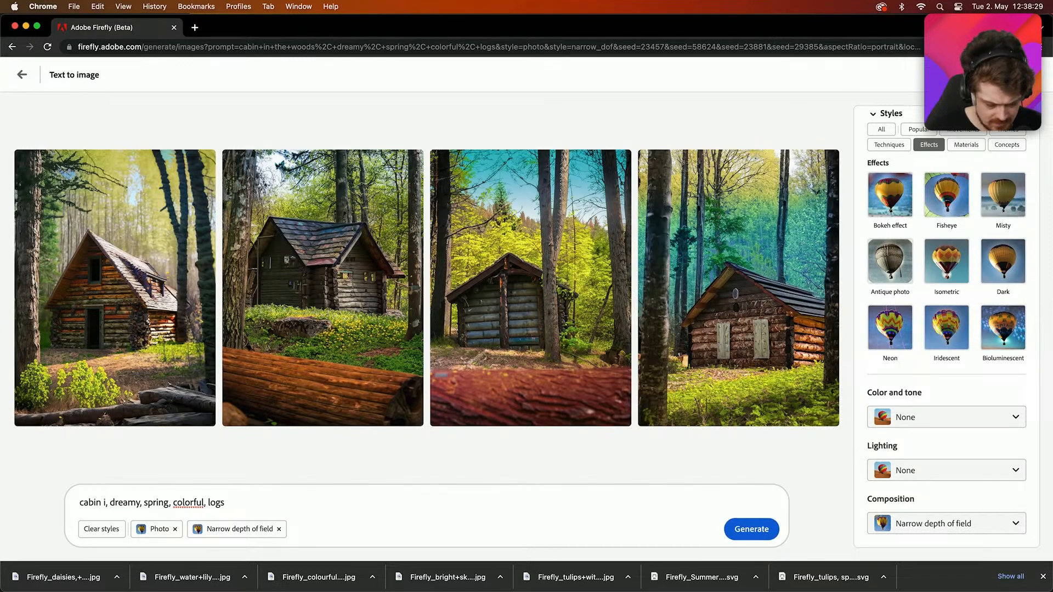
{"action": "type", "text": "next"}
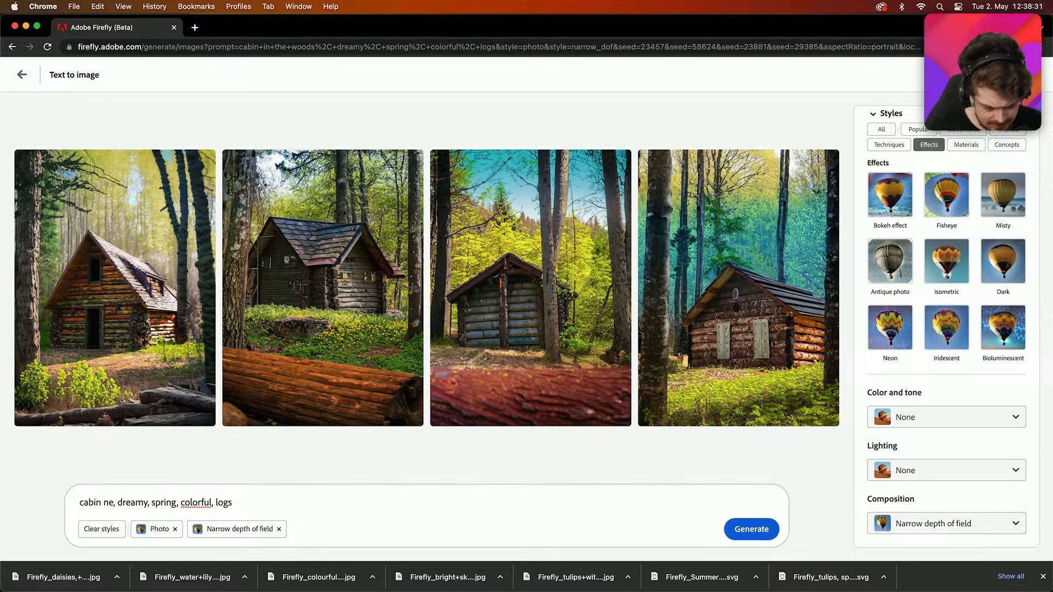
{"action": "type", "text": " to a pond"}
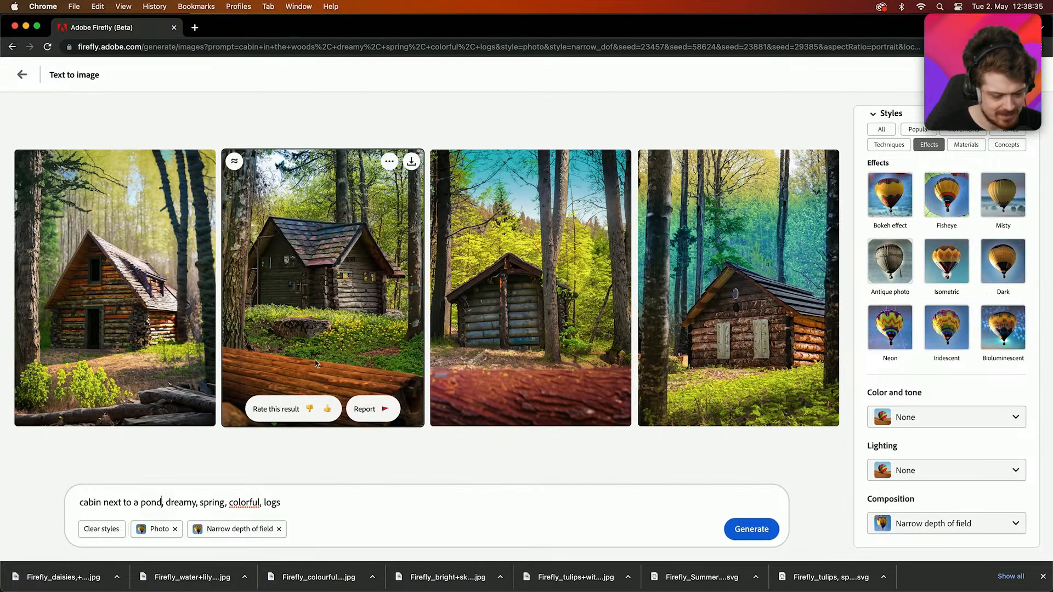
{"action": "left_click", "coordinate": [278, 529]}
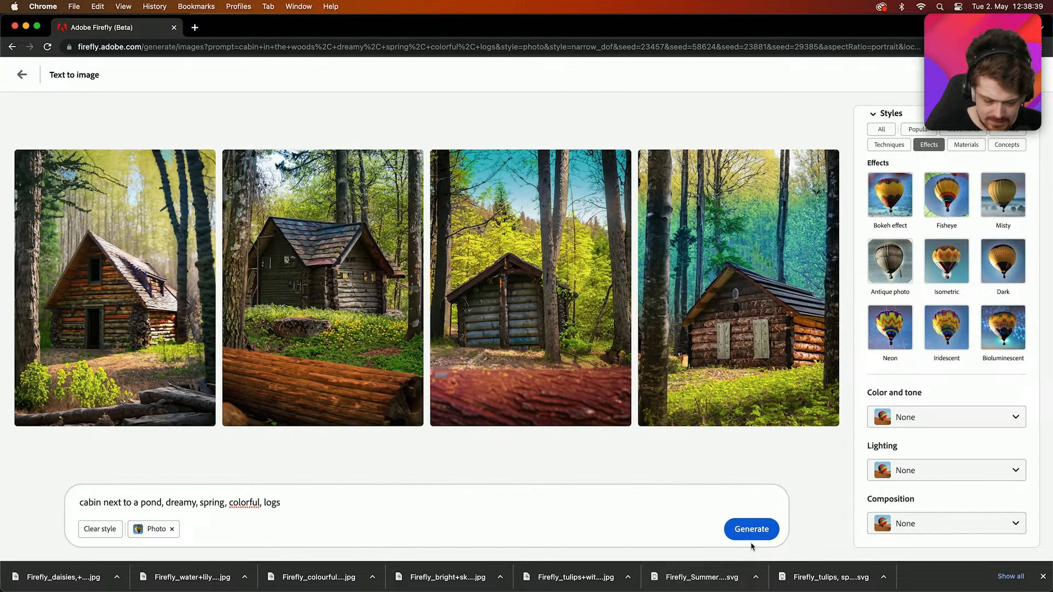
{"action": "left_click", "coordinate": [752, 528]}
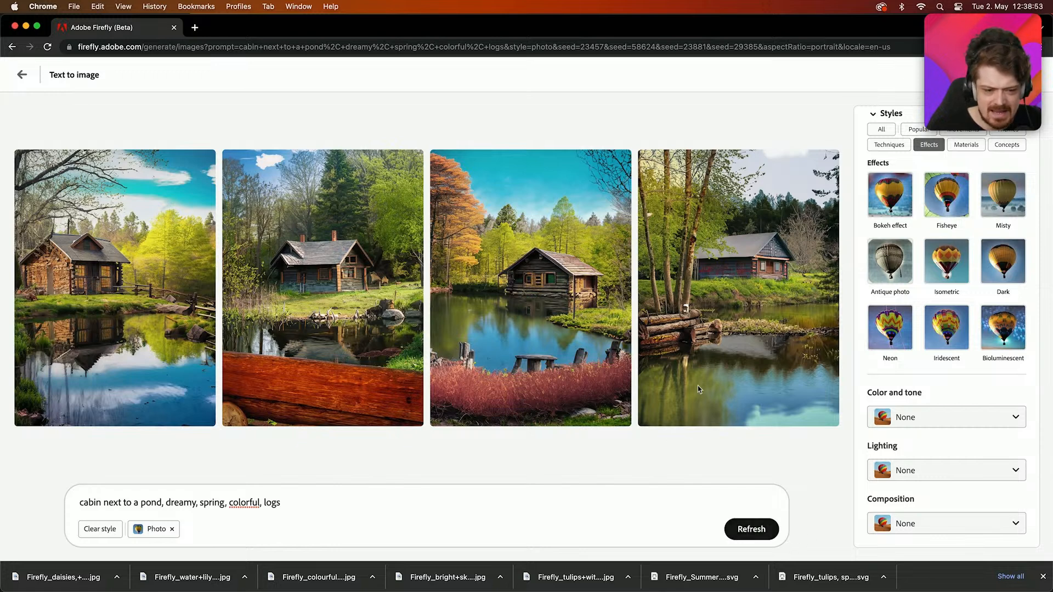
- Regenerate the cabin images with the Art content type and look through the Themes styles
{"action": "scroll", "coordinate": [979, 241], "scroll_direction": "up", "scroll_amount": 3}
{"action": "left_click", "coordinate": [994, 244]}
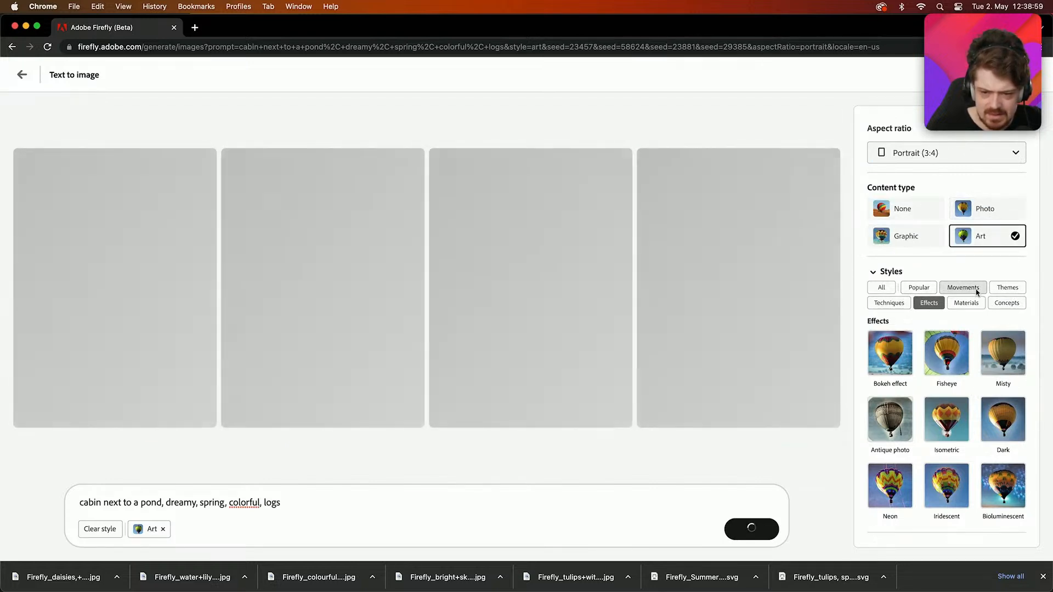
{"action": "left_click", "coordinate": [997, 288]}
{"action": "scroll", "coordinate": [970, 420], "scroll_direction": "down", "scroll_amount": 3}
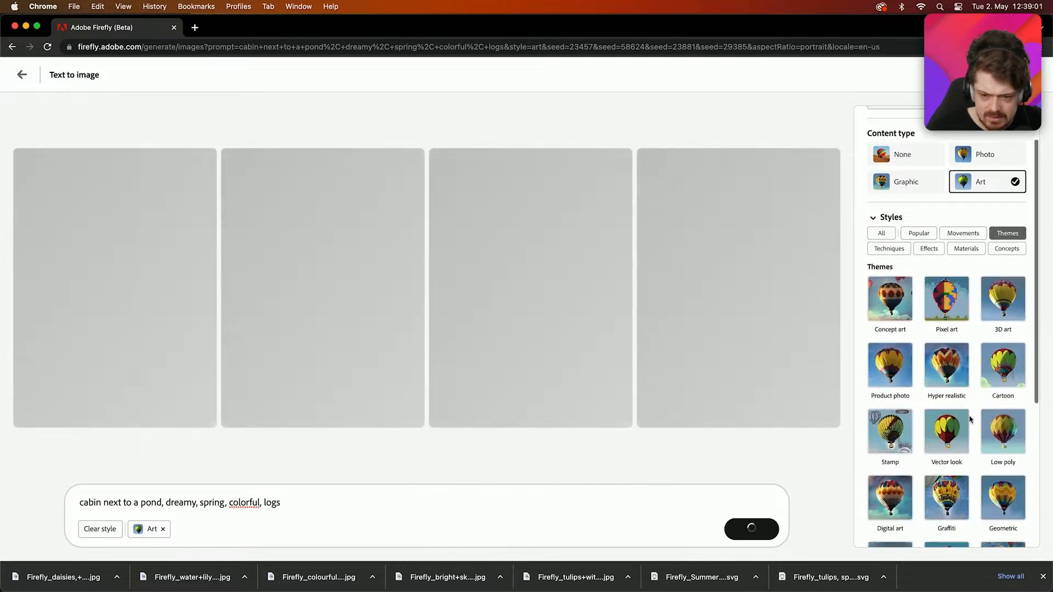
{"action": "scroll", "coordinate": [970, 420], "scroll_direction": "down", "scroll_amount": 2}
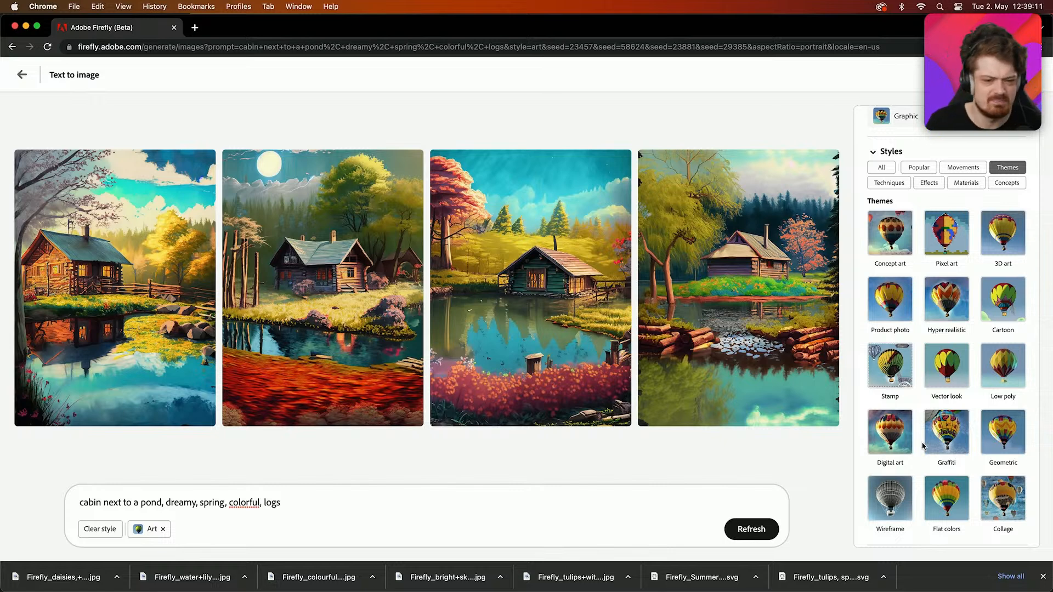
- Replace the prompt with "squirrel, hidden behind branches with lush green foliage" and generate the images
{"action": "left_click", "coordinate": [372, 502]}
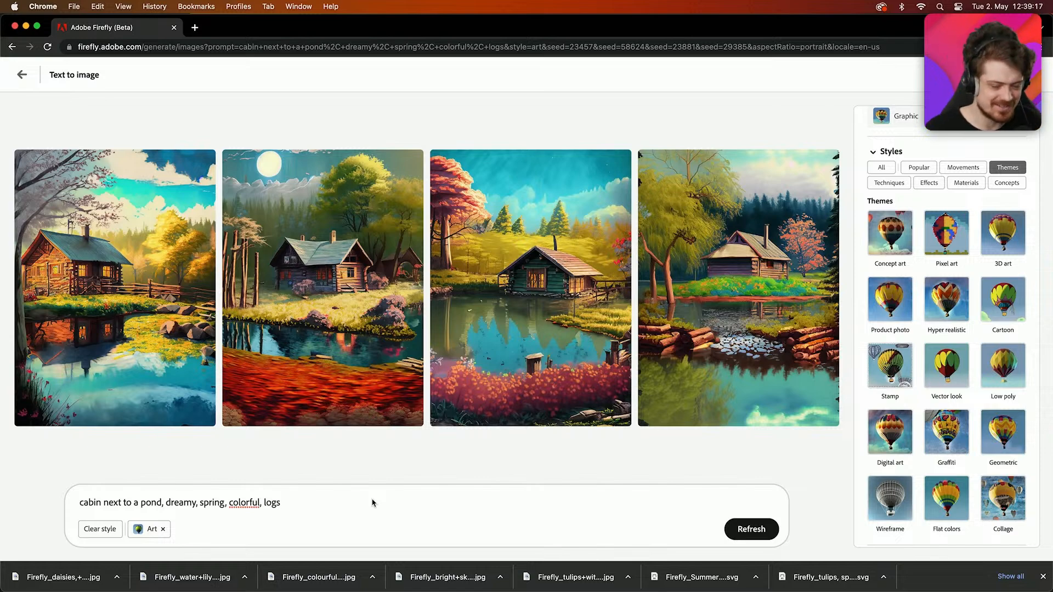
{"action": "key", "text": "super+a"}
{"action": "key", "text": "super+s"}
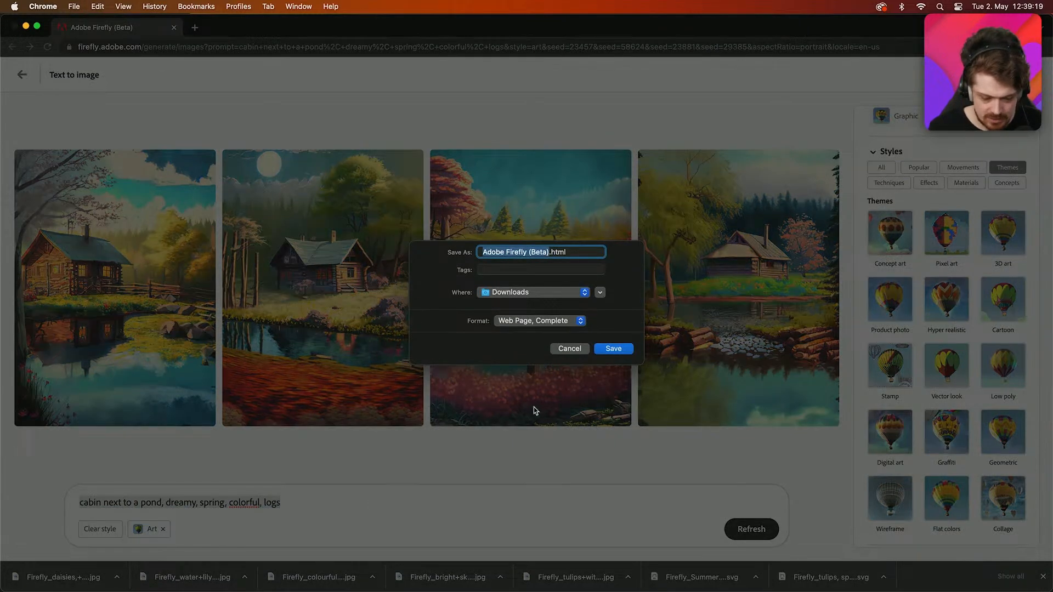
{"action": "left_click", "coordinate": [564, 352]}
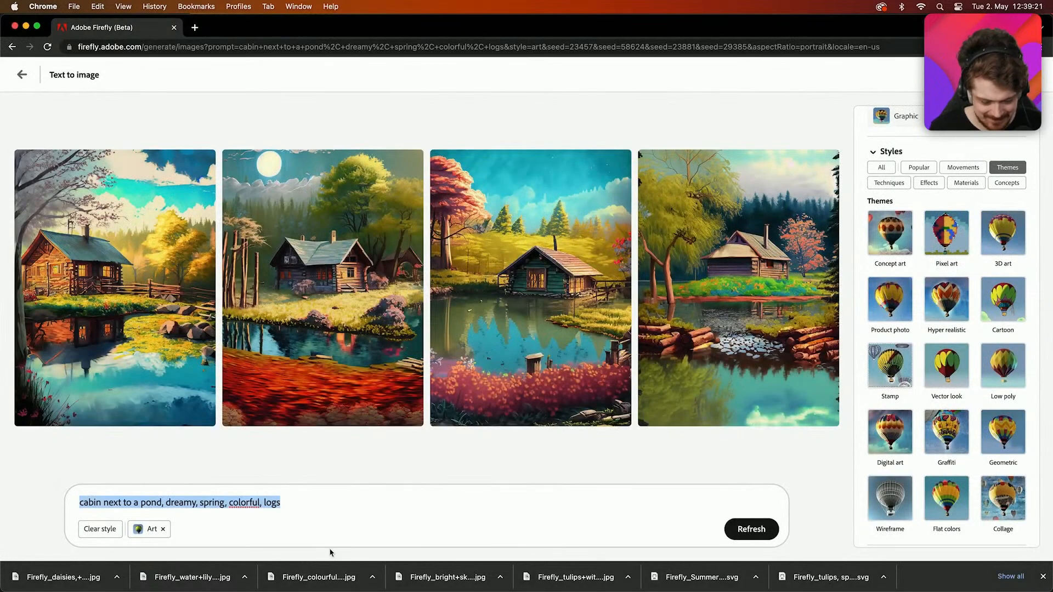
{"action": "key", "text": "BackSpace"}
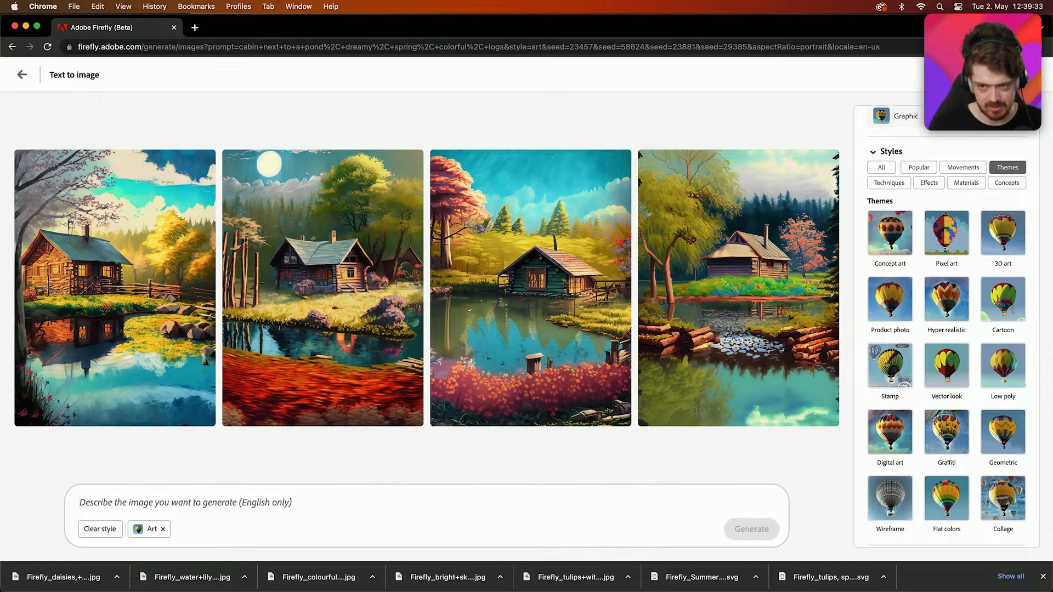
{"action": "type", "text": "squirrel"}
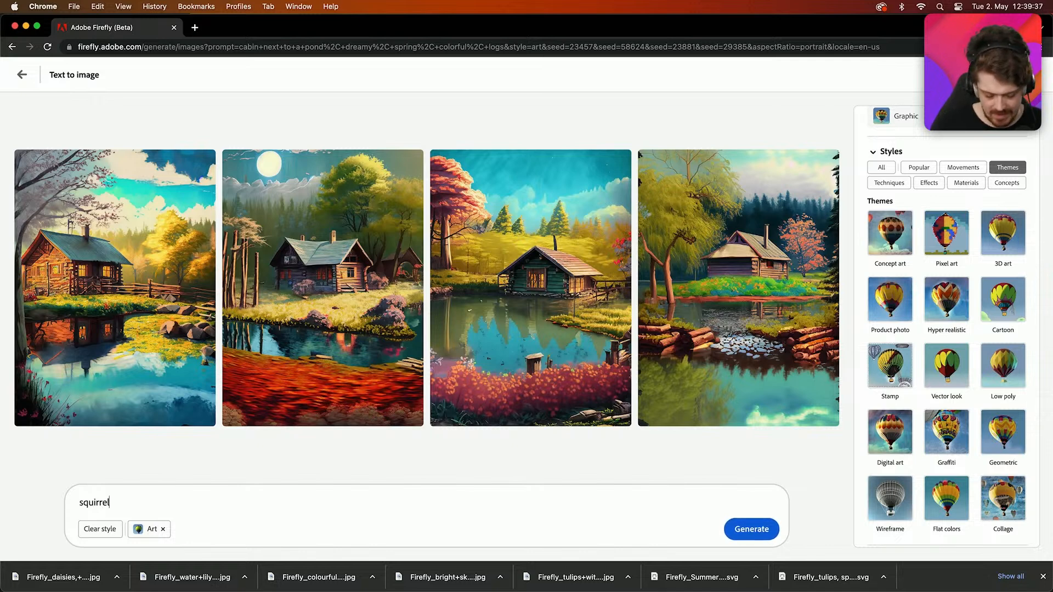
{"action": "type", "text": ","}
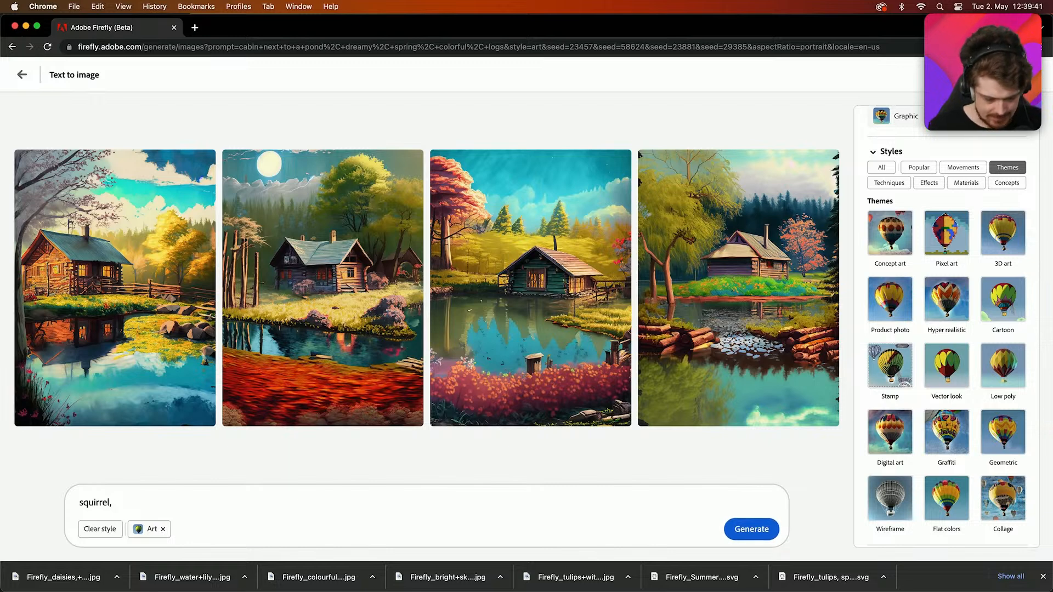
{"action": "type", "text": " hidden in"}
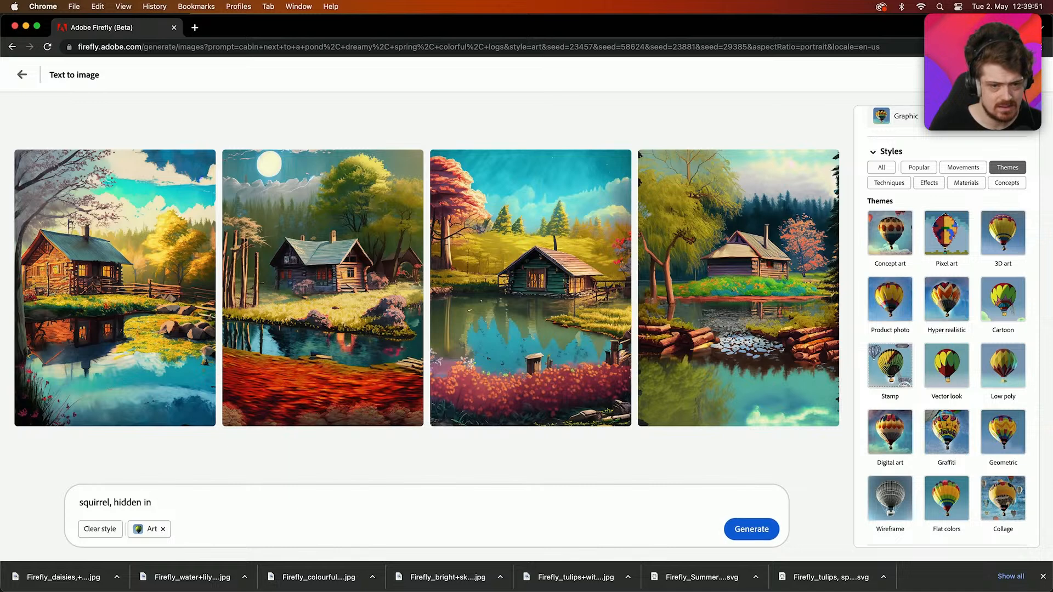
{"action": "key", "text": "BackSpace"}
{"action": "key", "text": "BackSpace"}
{"action": "type", "text": "behind branches"}
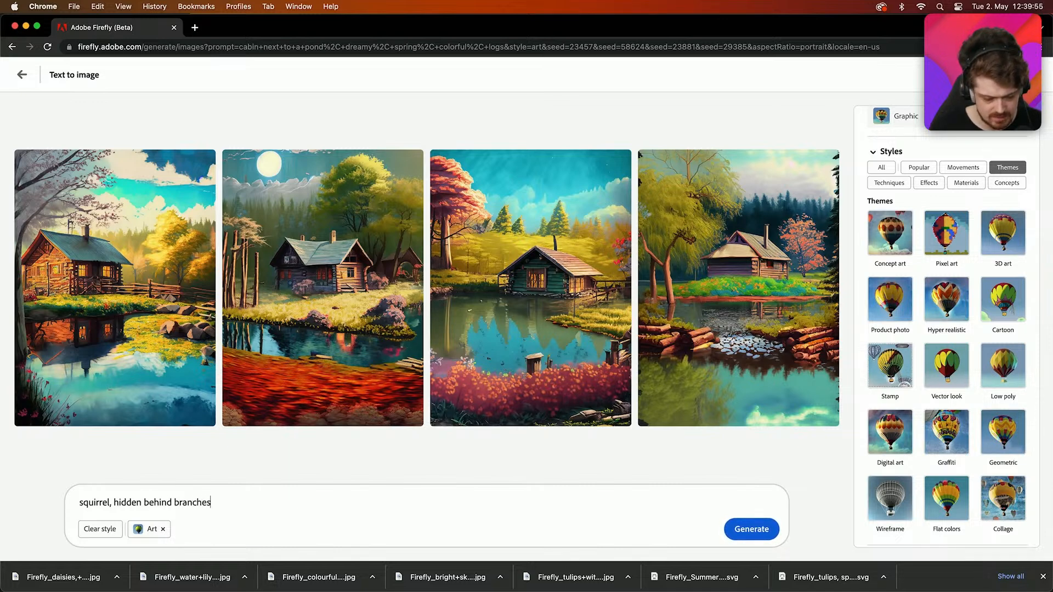
{"action": "type", "text": " with lush green foliage"}
{"action": "key", "text": "Return"}
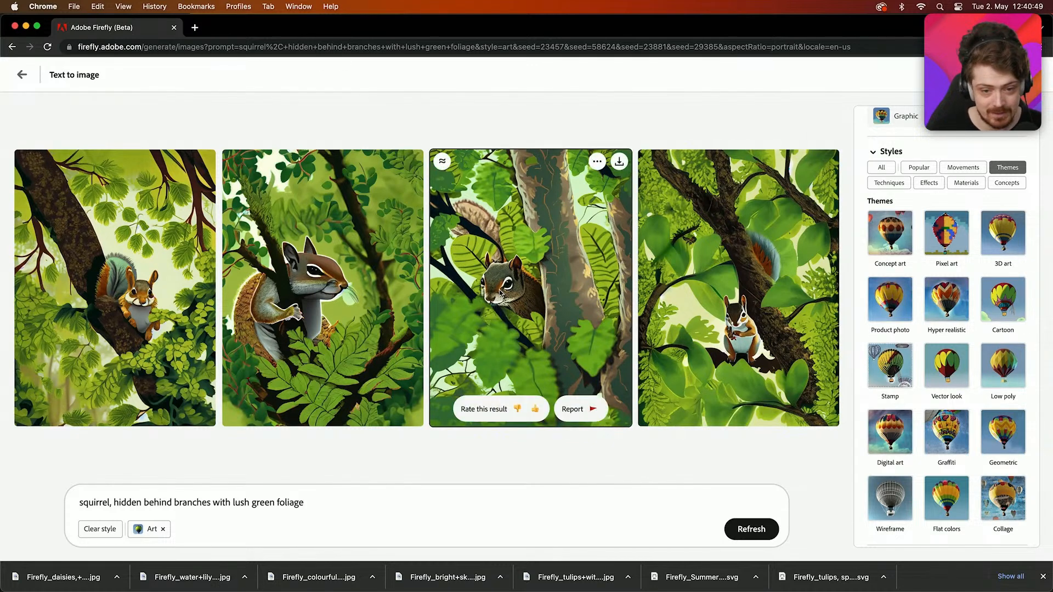
- Download the third squirrel image and place it in the fourth circular frame of the Photoshop layout
{"action": "left_click", "coordinate": [619, 162]}
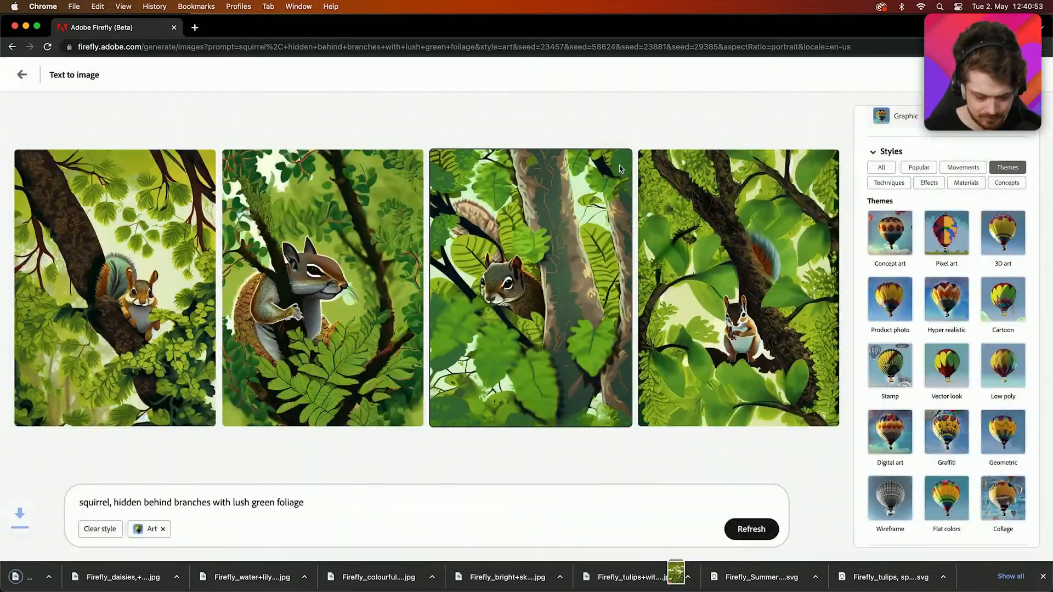
{"action": "key", "text": "super+Tab"}
{"action": "left_click_drag", "start_coordinate": [48, 573], "coordinate": [392, 393]}
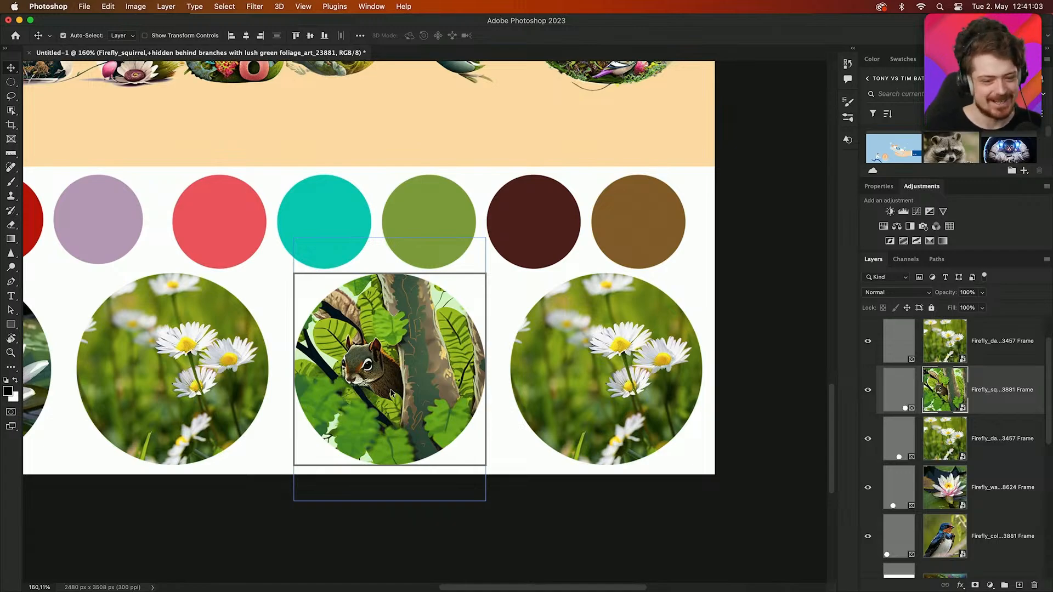
- Switch back to Firefly and clear the squirrel prompt
{"action": "key", "text": "super+Tab"}
{"action": "left_click", "coordinate": [375, 503]}
{"action": "key", "text": "super+a"}
{"action": "key", "text": "BackSpace"}
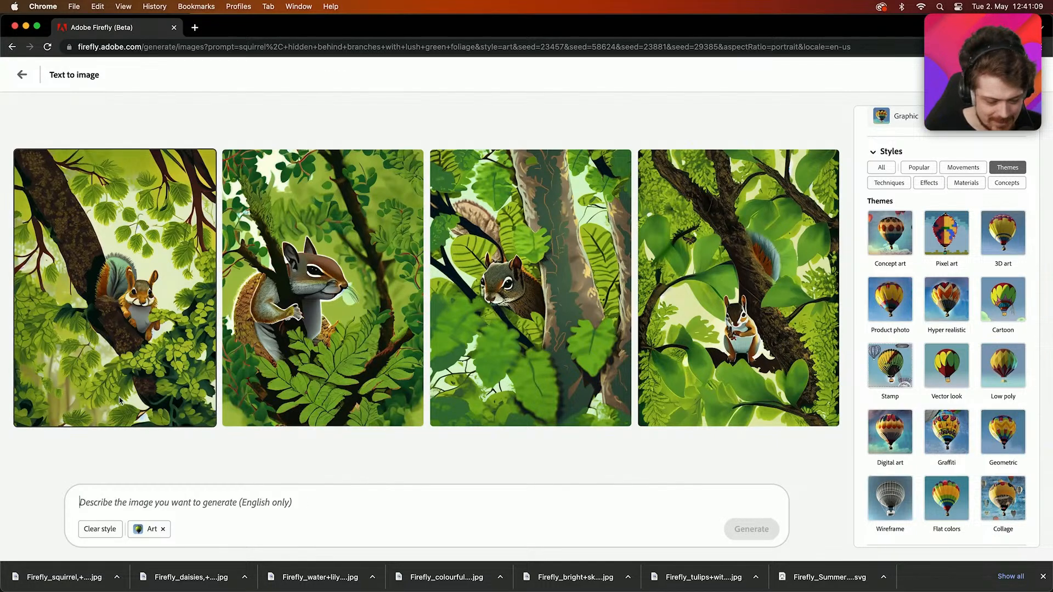
{"action": "left_click", "coordinate": [158, 333]}
{"action": "left_click", "coordinate": [269, 387]}
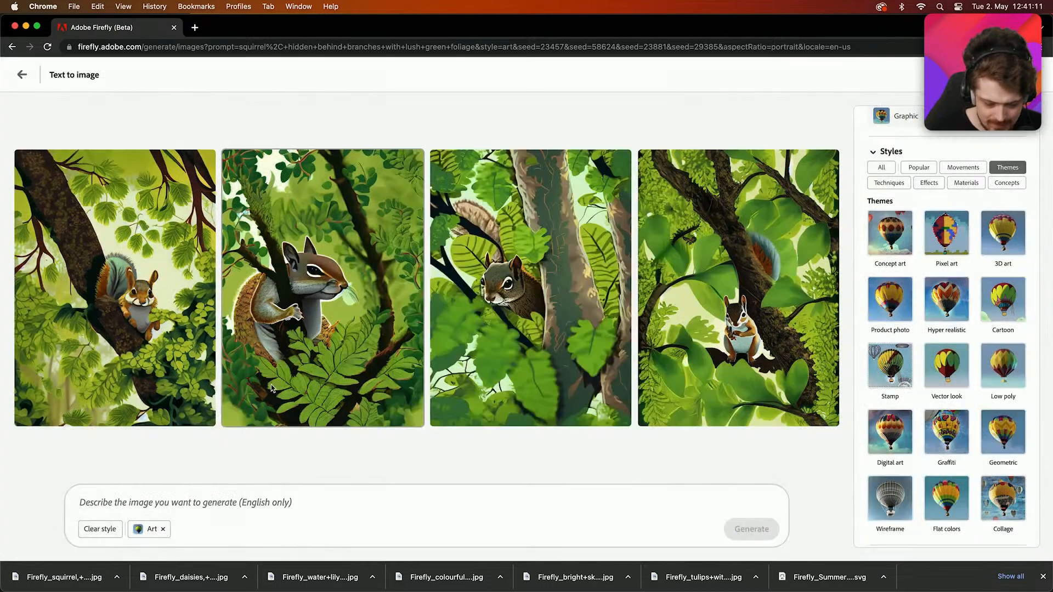
- Rate each of the four generated squirrel images positively
{"action": "left_click", "coordinate": [103, 410]}
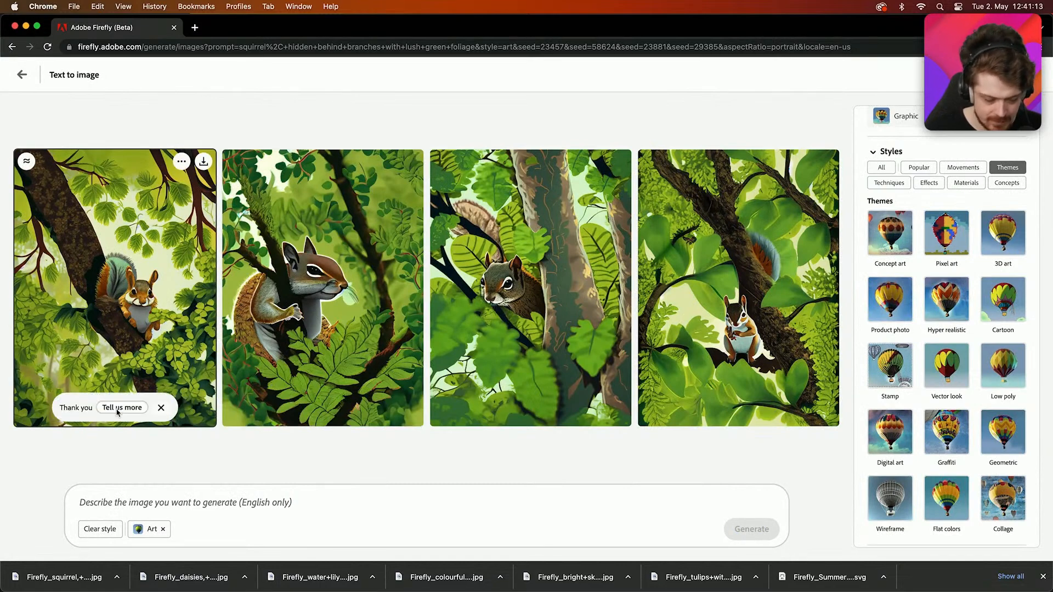
{"action": "left_click", "coordinate": [328, 409]}
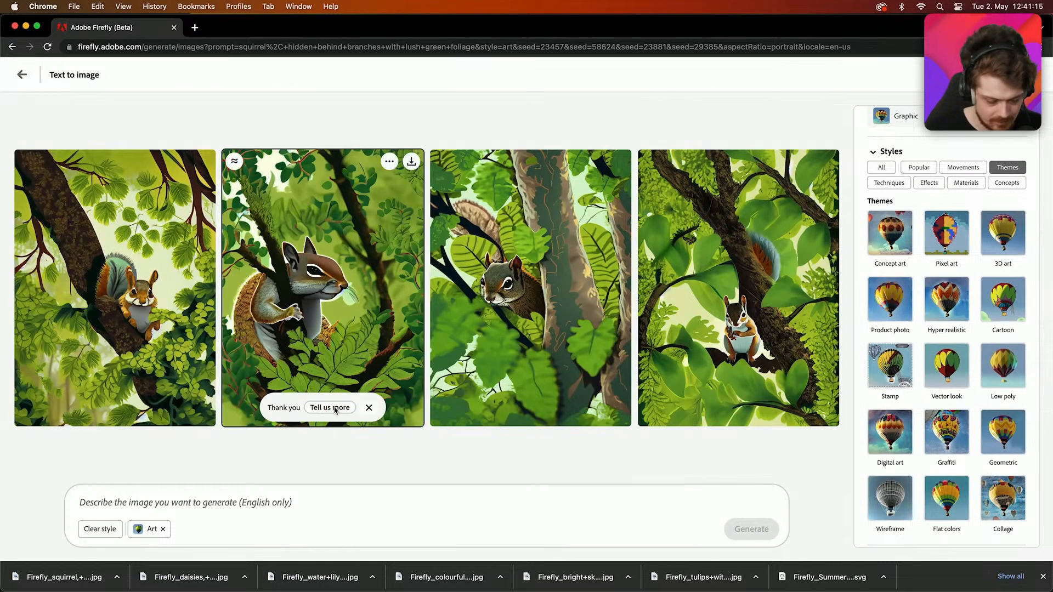
{"action": "mouse_move", "coordinate": [528, 410]}
{"action": "left_click", "coordinate": [532, 409]}
{"action": "left_click", "coordinate": [742, 409]}
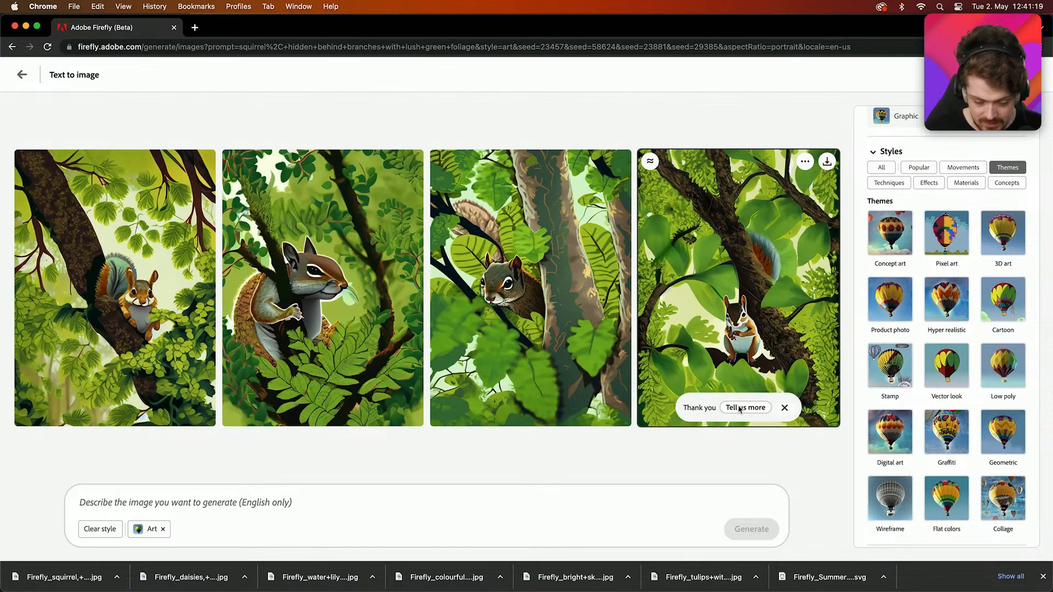
- Submit feedback on the fourth squirrel image for accurate prompt, matching style and high-quality output, with the note "cool", and dismiss the third image's thank-you notice
{"action": "left_click", "coordinate": [729, 408]}
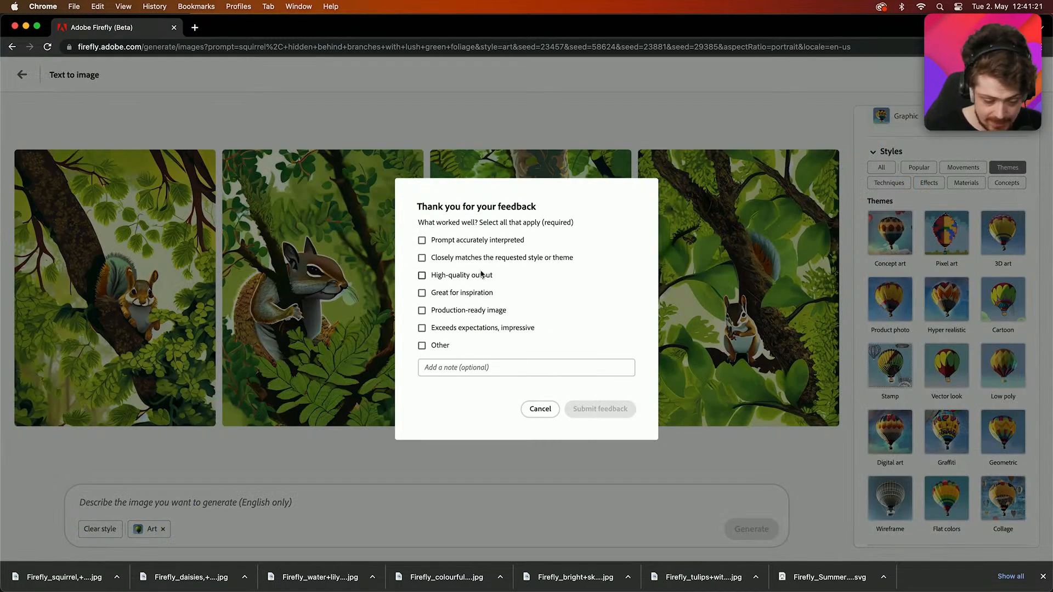
{"action": "left_click", "coordinate": [444, 274]}
{"action": "left_click", "coordinate": [479, 262]}
{"action": "left_click", "coordinate": [489, 248]}
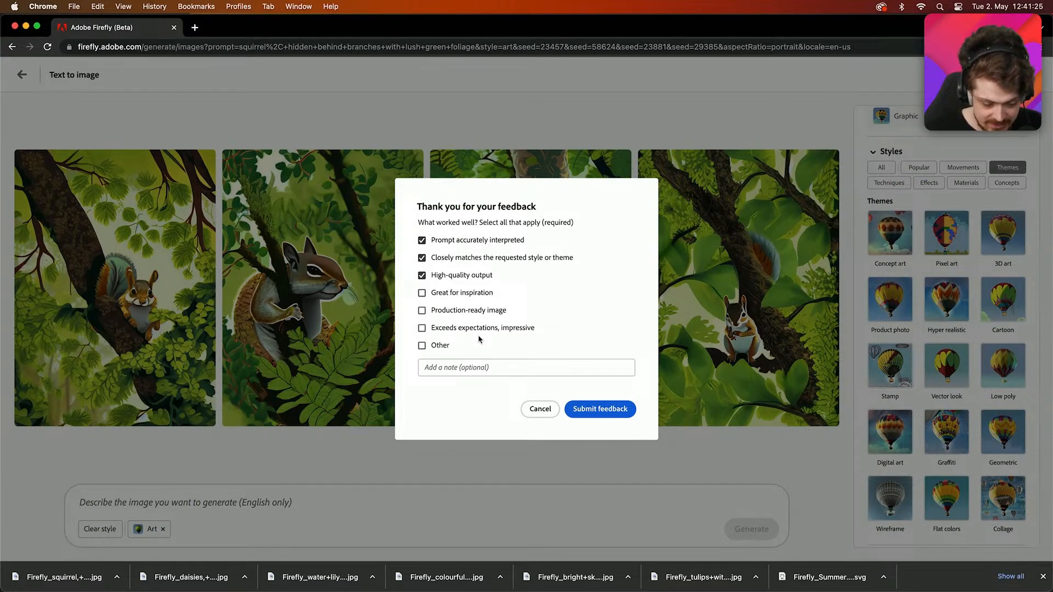
{"action": "left_click", "coordinate": [481, 373]}
{"action": "type", "text": "cool"}
{"action": "left_click", "coordinate": [579, 410]}
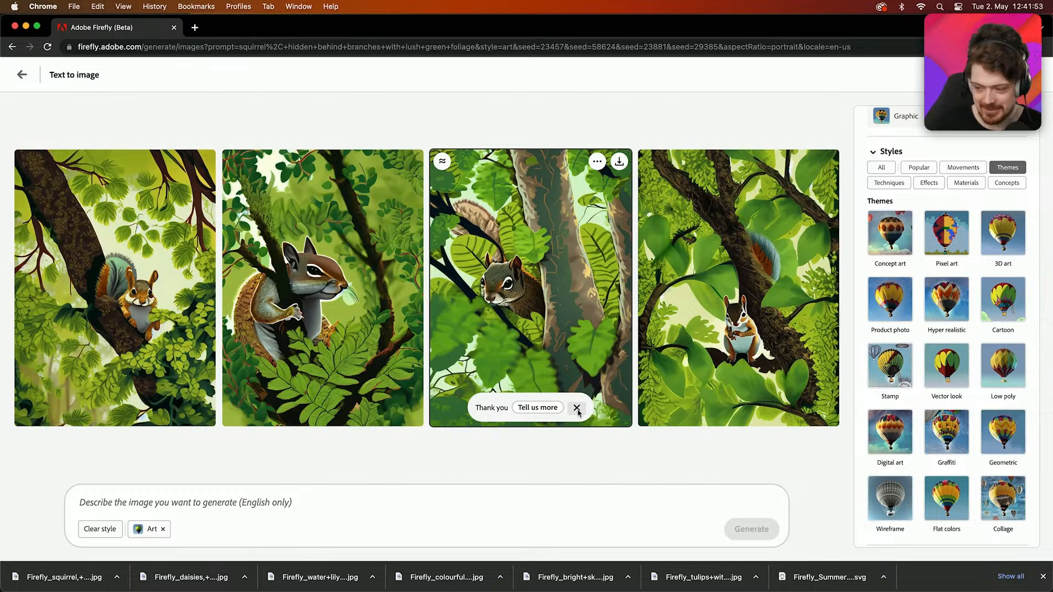
{"action": "left_click", "coordinate": [577, 409]}
- Enter the prompt "iridescent butterfly, on a flower" and generate the images
{"action": "left_click", "coordinate": [378, 503]}
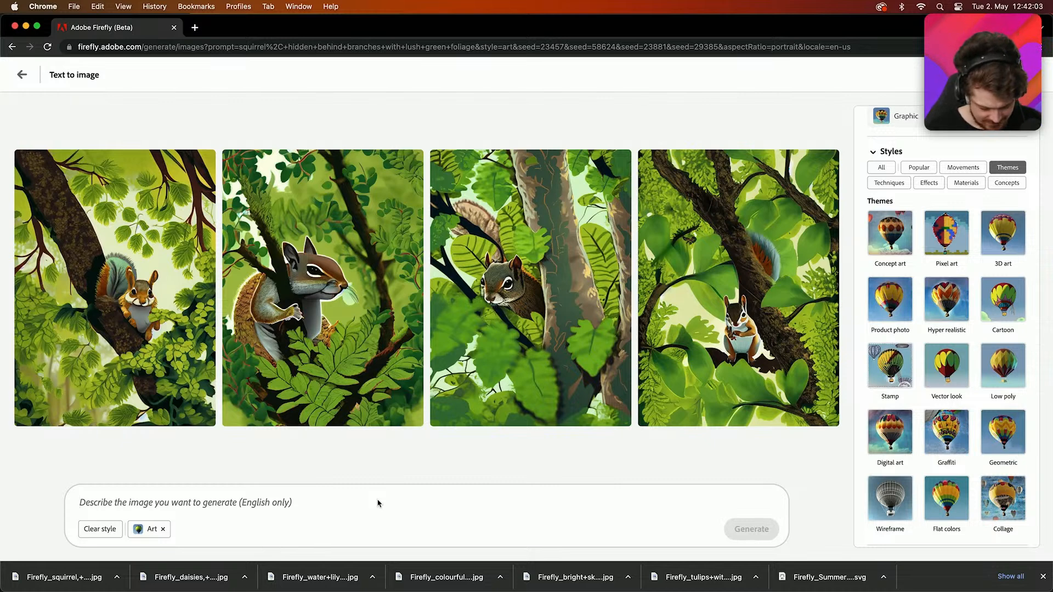
{"action": "type", "text": "irid"}
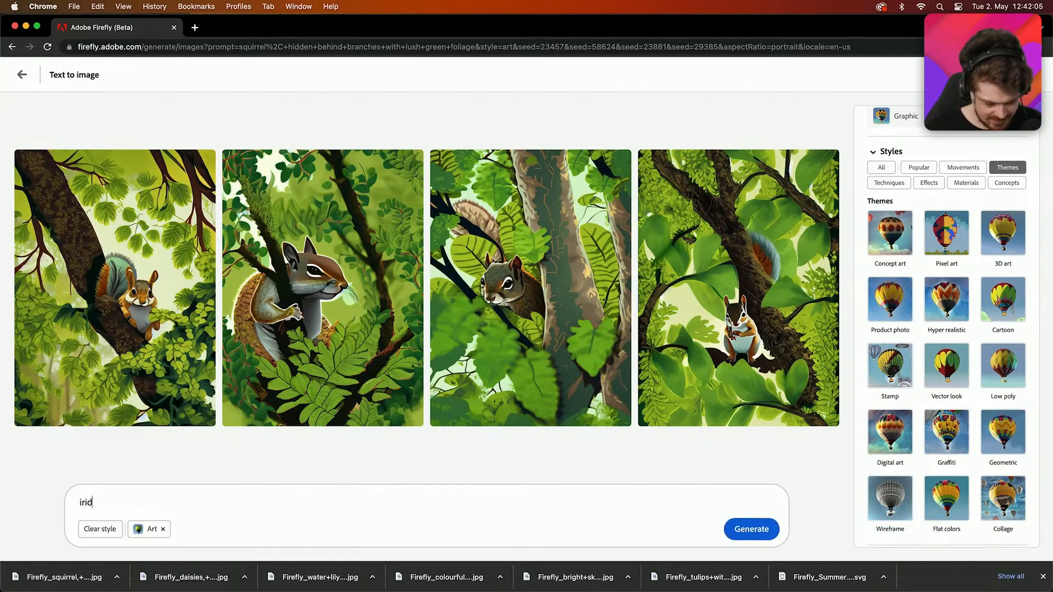
{"action": "type", "text": "escent"}
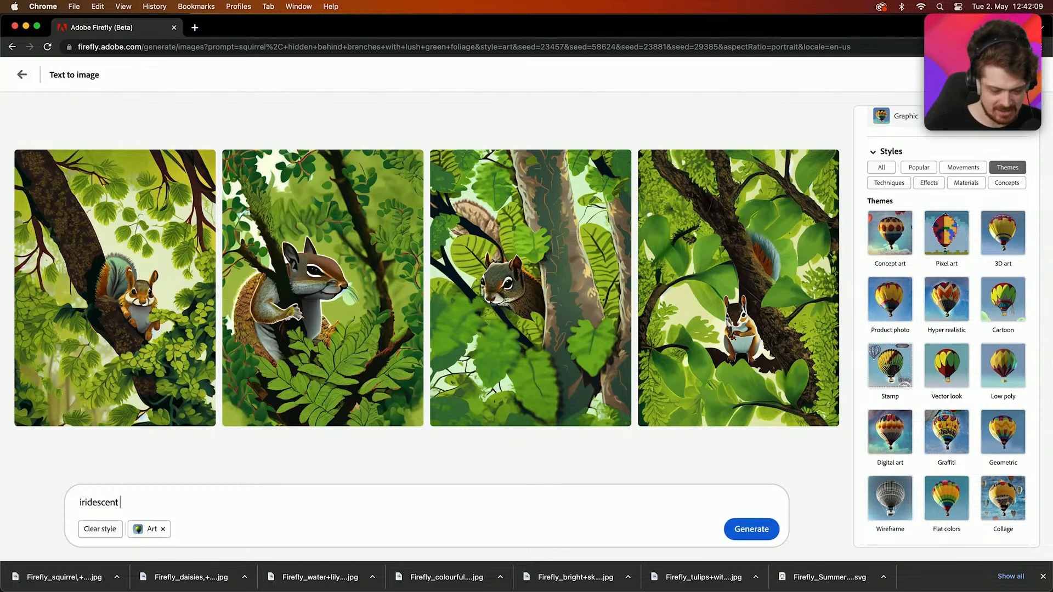
{"action": "type", "text": "butterf"}
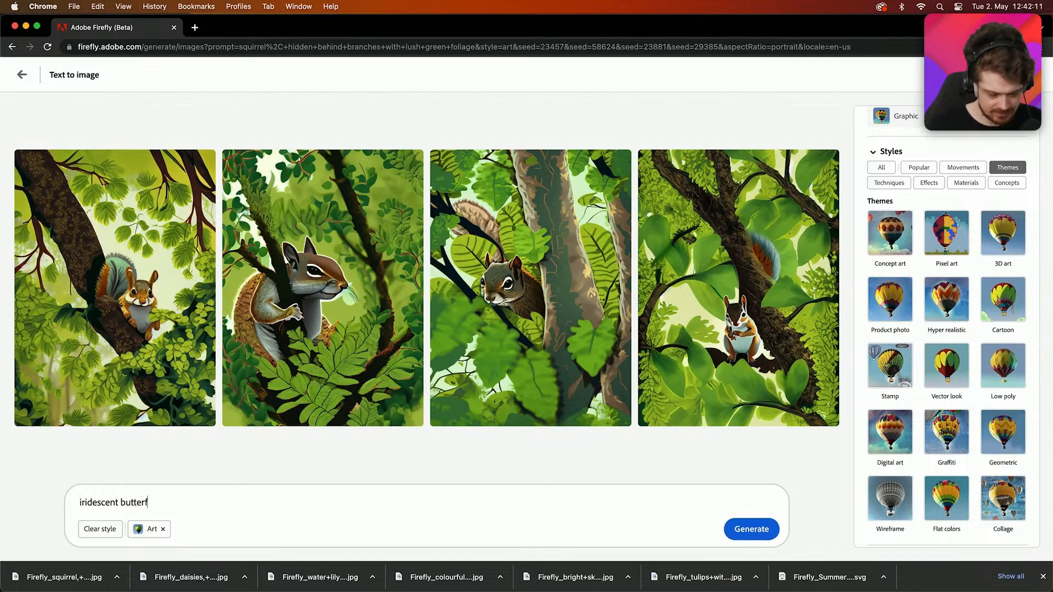
{"action": "type", "text": "ly, flying through"}
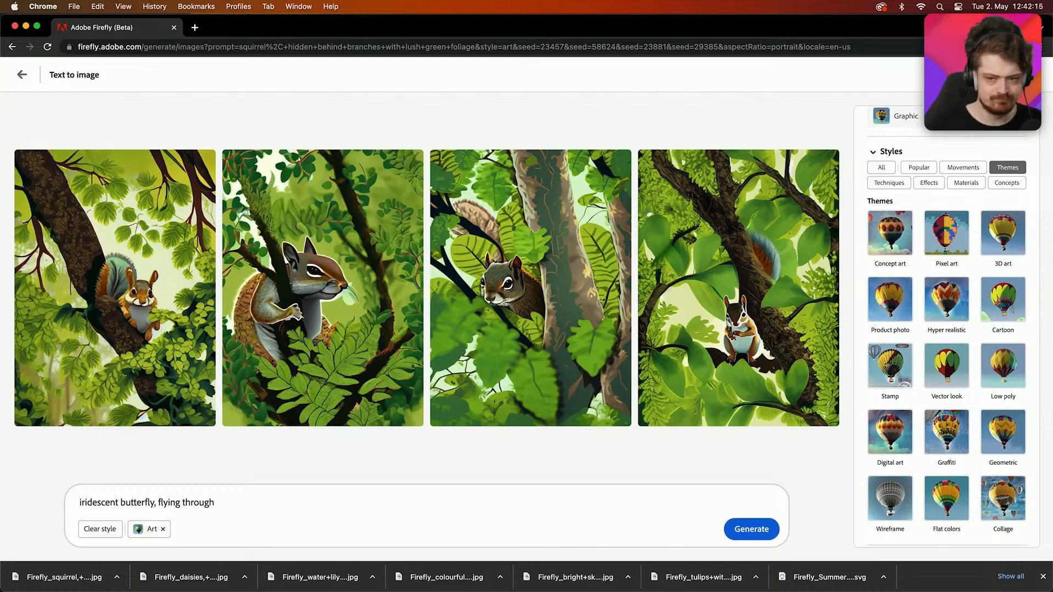
{"action": "key", "text": "BackSpace"}
{"action": "key", "text": "BackSpace"}
{"action": "key", "text": "BackSpace"}
{"action": "key", "text": "BackSpace"}
{"action": "key", "text": "BackSpace"}
{"action": "key", "text": "BackSpace"}
{"action": "key", "text": "BackSpace"}
{"action": "key", "text": "BackSpace"}
{"action": "key", "text": "BackSpace"}
{"action": "key", "text": "BackSpace"}
{"action": "key", "text": "BackSpace"}
{"action": "key", "text": "BackSpace"}
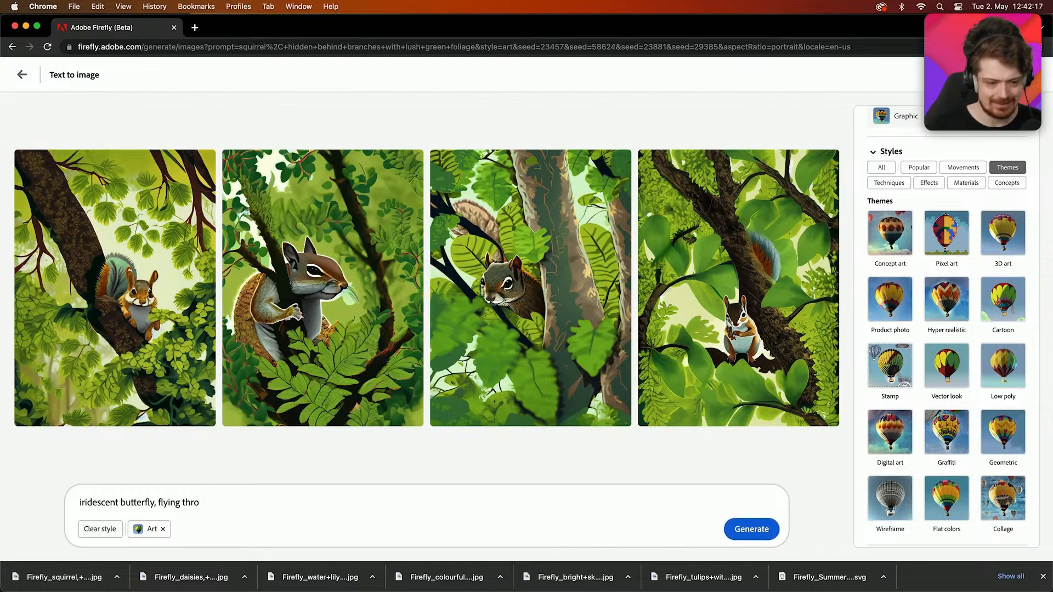
{"action": "key", "text": "BackSpace"}
{"action": "key", "text": "BackSpace"}
{"action": "type", "text": "on a flower"}
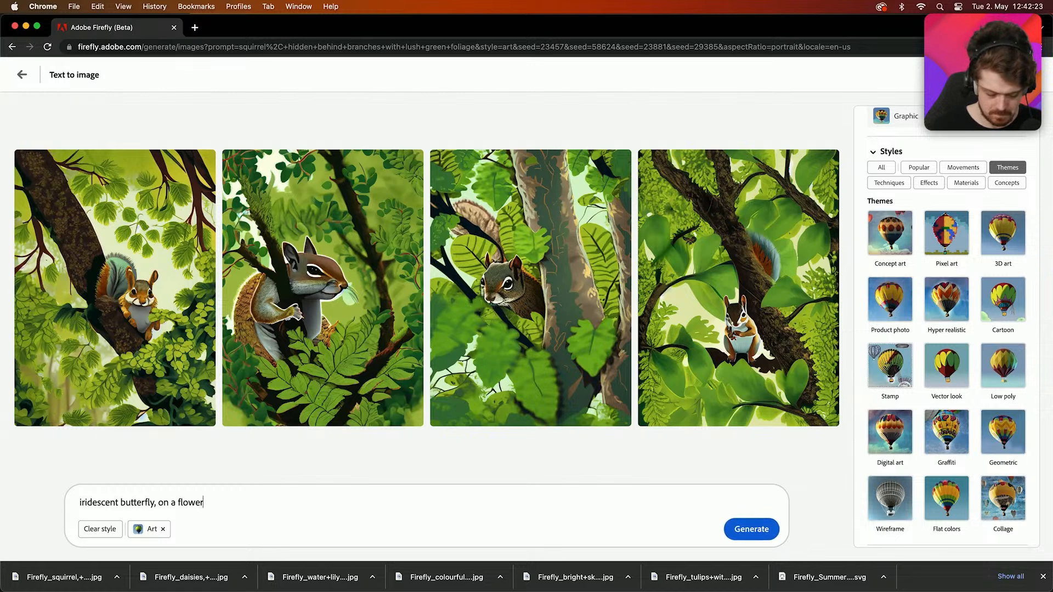
{"action": "key", "text": "Return"}
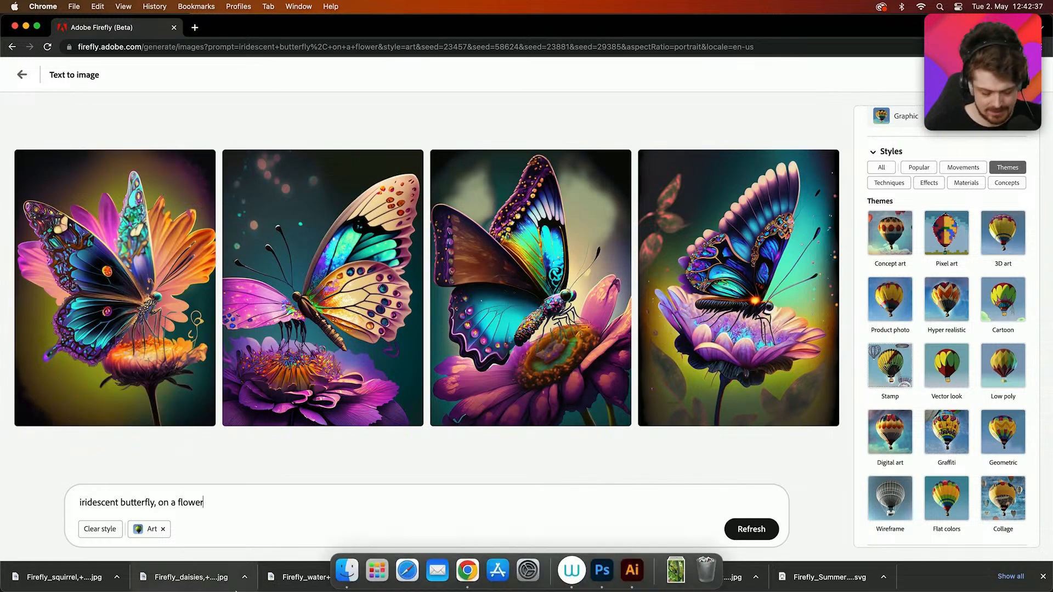
- Add ", spring" to the butterfly prompt and generate, and regenerate with "iridescent" replaced by "bright colourful"
{"action": "type", "text": ", spring"}
{"action": "key", "text": "Return"}
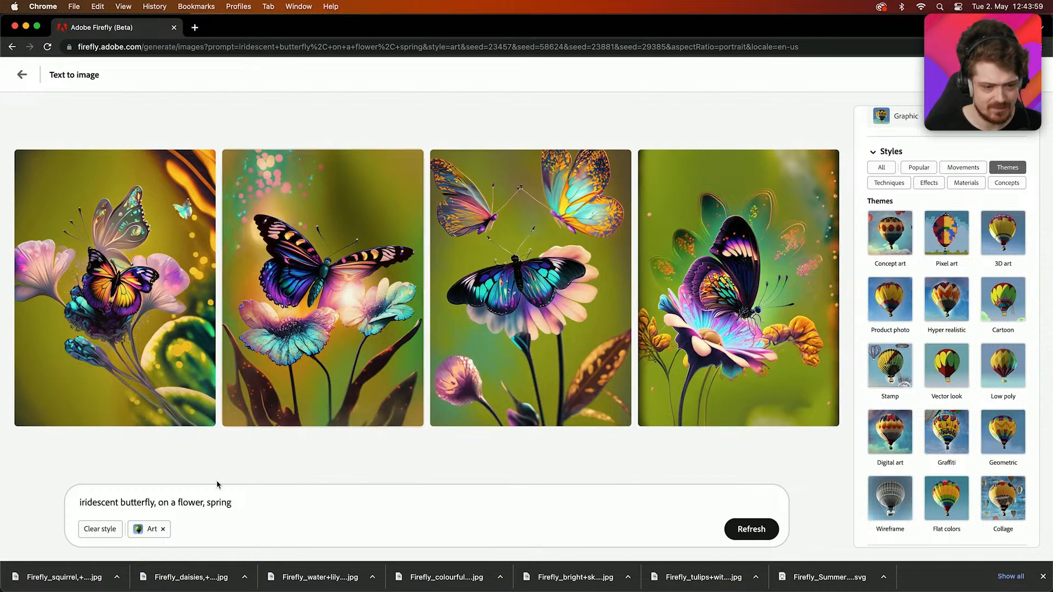
{"action": "left_click_drag", "start_coordinate": [120, 503], "coordinate": [9, 500]}
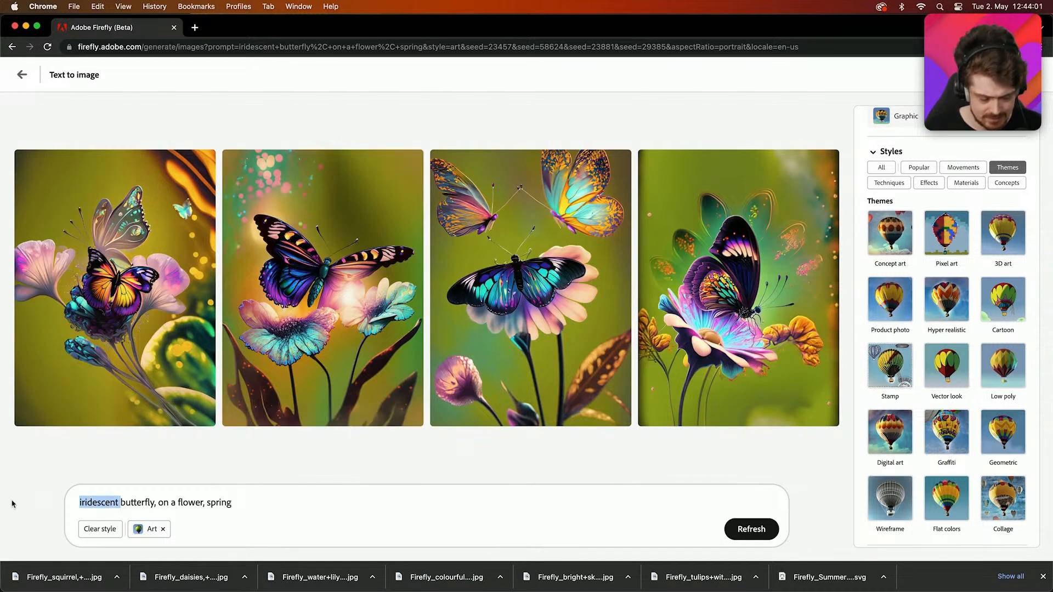
{"action": "key", "text": "BackSpace"}
{"action": "type", "text": "bright co"}
{"action": "type", "text": "lourful"}
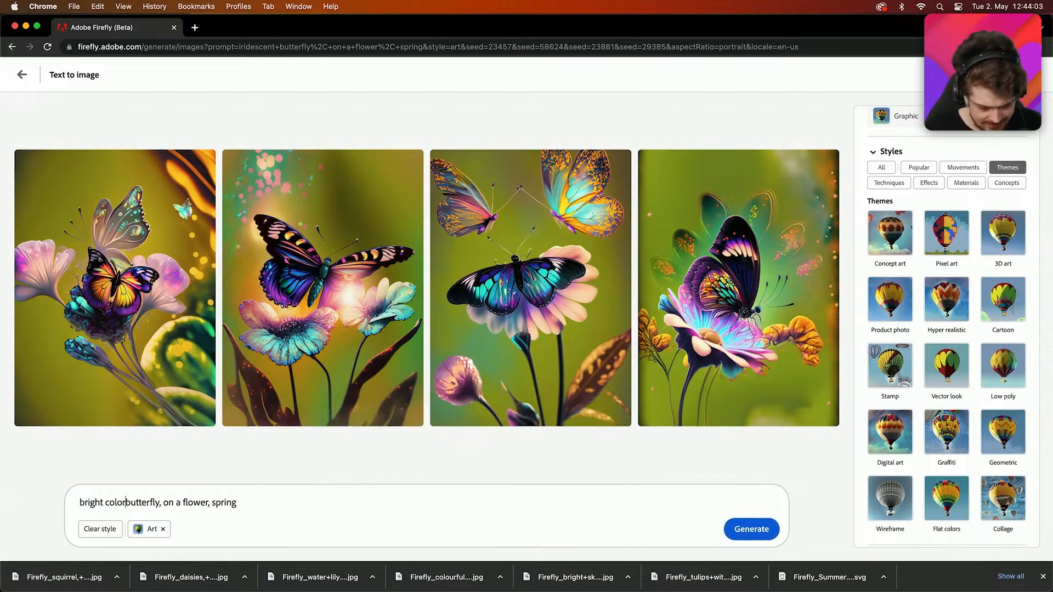
{"action": "key", "text": "Return"}
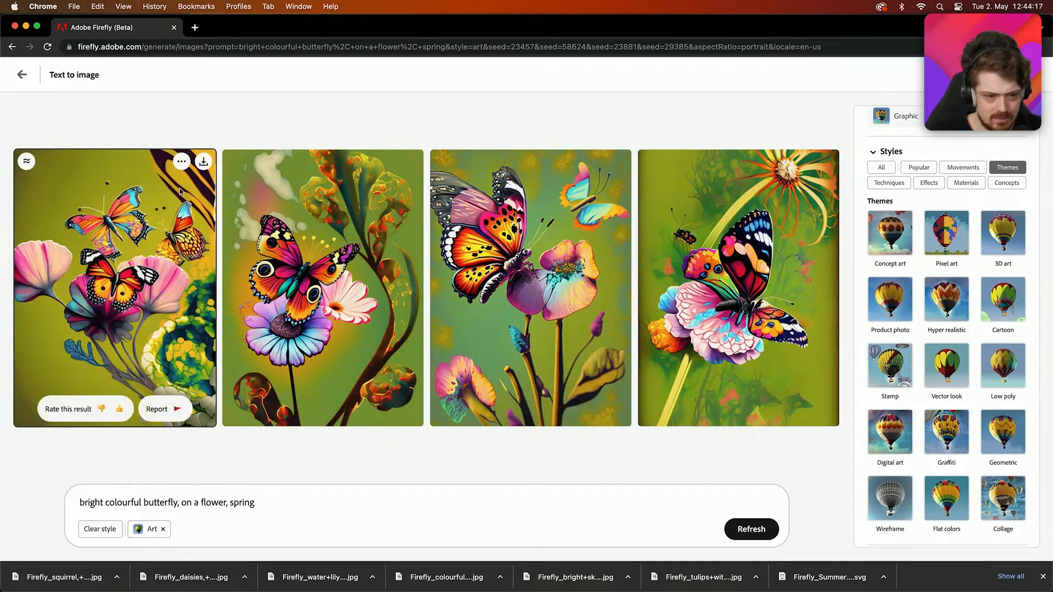
- Download the first generated butterfly image and place it in the last circle frame of the Photoshop layout
{"action": "left_click", "coordinate": [206, 162]}
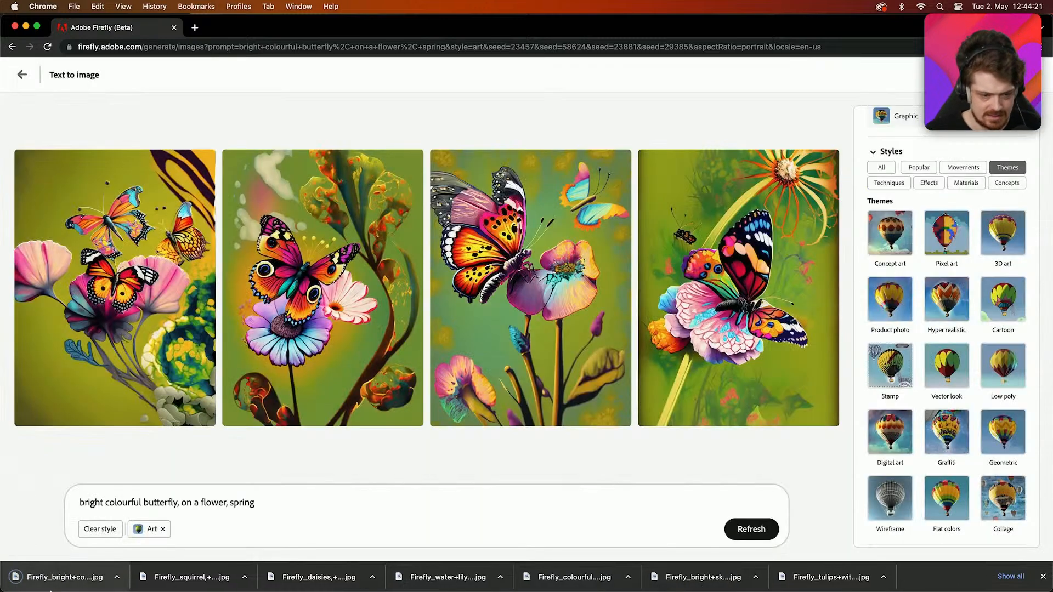
{"action": "left_click_drag", "start_coordinate": [44, 579], "coordinate": [581, 354]}
{"action": "key", "text": "super+Tab"}
- Examine the upper part of the layout: the two floral patterns, the tulip picture and the pond landscape
{"action": "scroll", "coordinate": [580, 353], "scroll_direction": "down", "scroll_amount": 5}
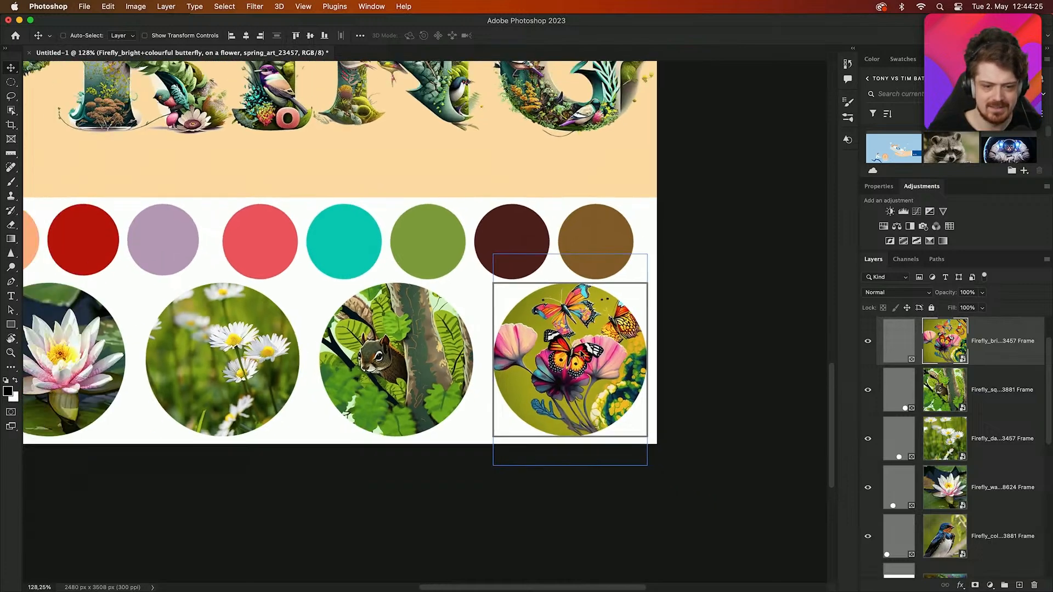
{"action": "scroll", "coordinate": [581, 354], "scroll_direction": "down", "scroll_amount": 3}
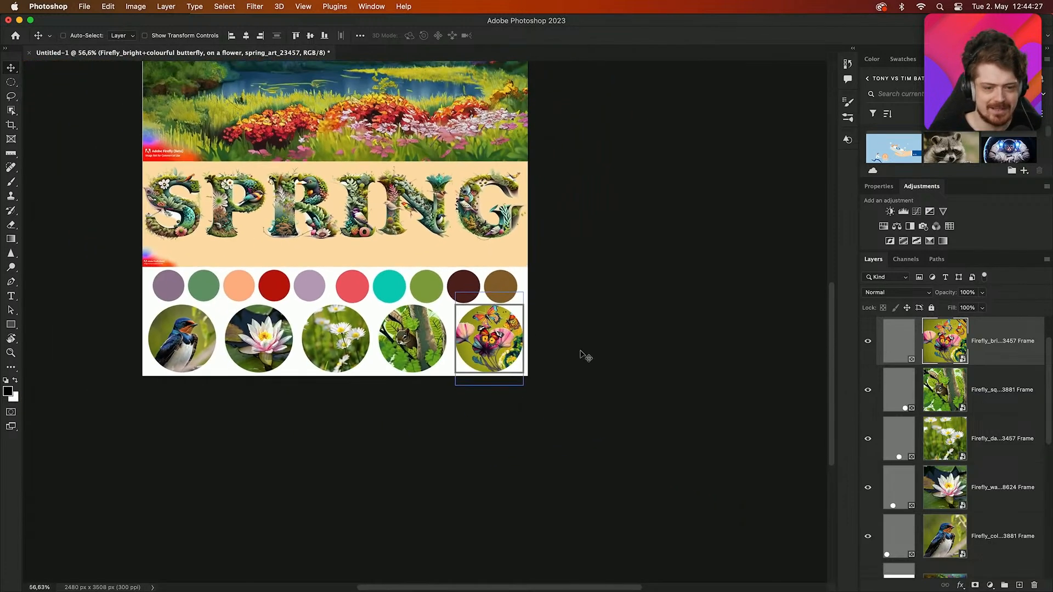
{"action": "scroll", "coordinate": [580, 356], "scroll_direction": "up", "scroll_amount": 8}
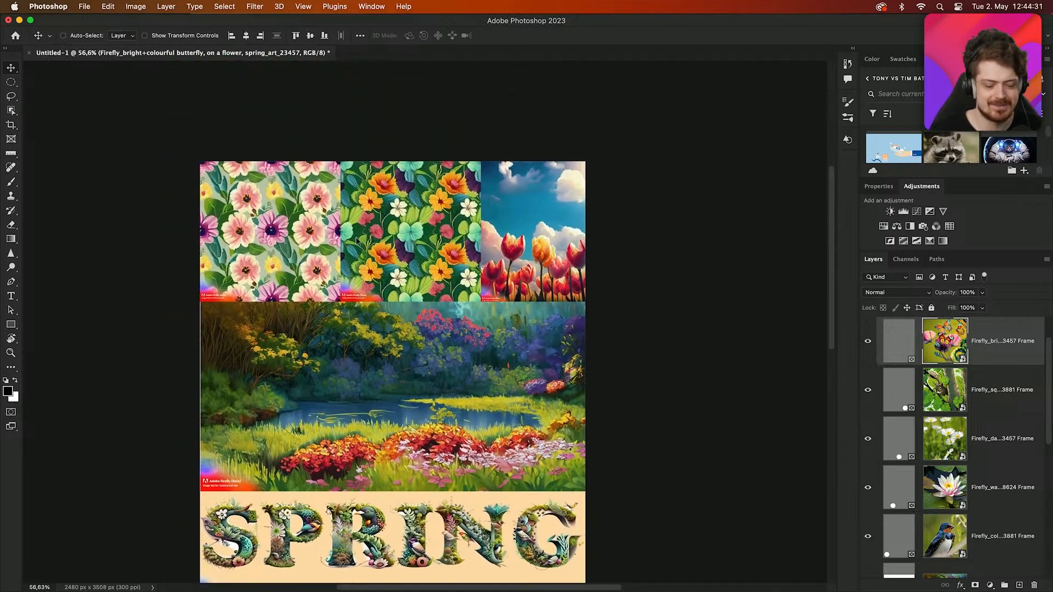
{"action": "scroll", "coordinate": [300, 238], "scroll_direction": "up", "scroll_amount": 4}
{"action": "scroll", "coordinate": [301, 238], "scroll_direction": "up", "scroll_amount": 5}
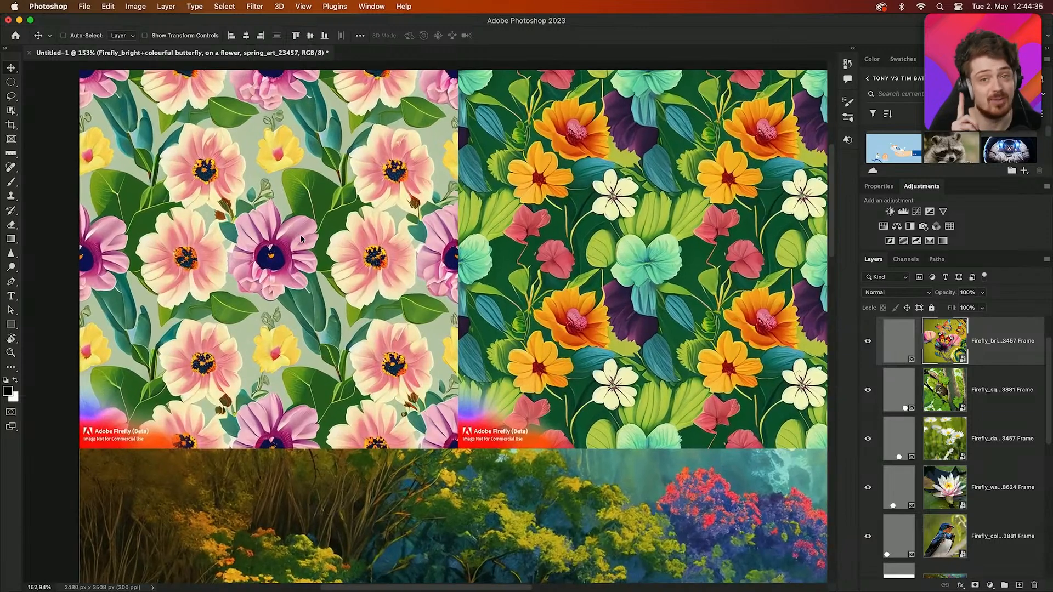
{"action": "scroll", "coordinate": [301, 235], "scroll_direction": "up", "scroll_amount": 2}
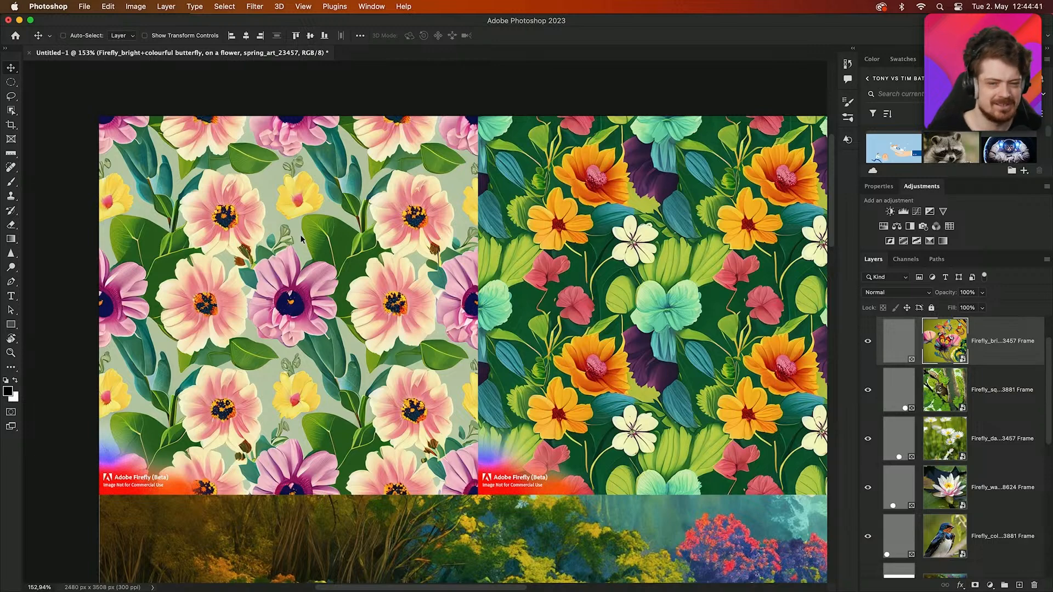
{"action": "scroll", "coordinate": [300, 235], "scroll_direction": "right", "scroll_amount": 3}
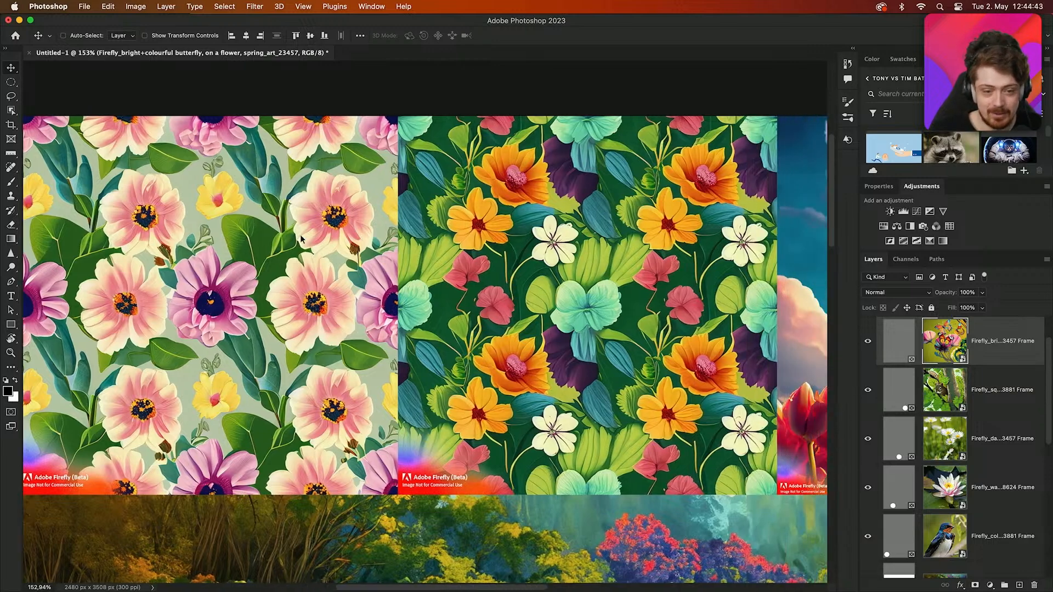
{"action": "scroll", "coordinate": [301, 235], "scroll_direction": "right", "scroll_amount": 10}
{"action": "scroll", "coordinate": [300, 234], "scroll_direction": "down", "scroll_amount": 2}
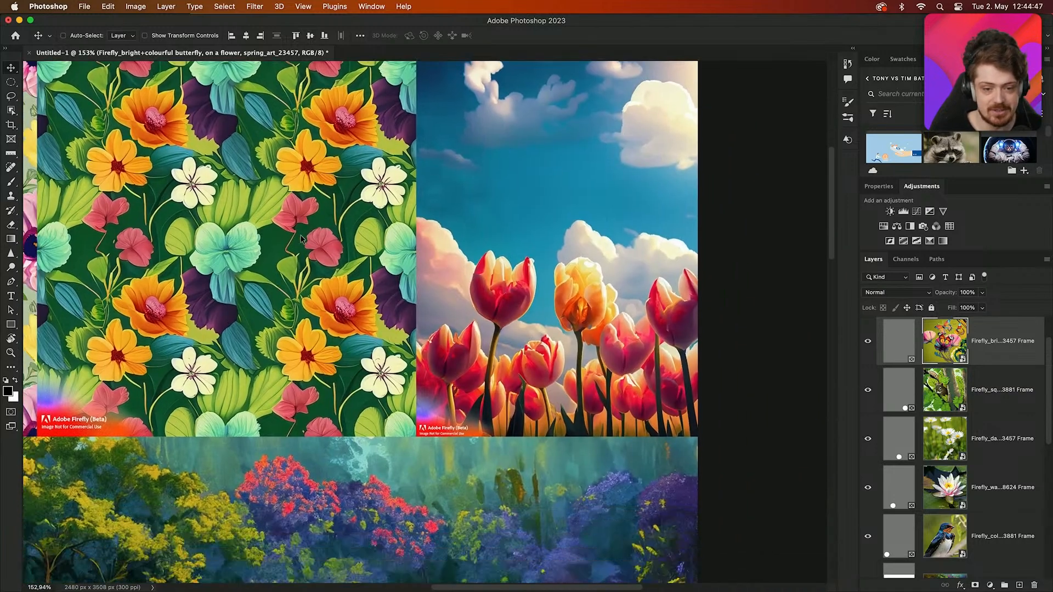
{"action": "scroll", "coordinate": [453, 318], "scroll_direction": "down", "scroll_amount": 12}
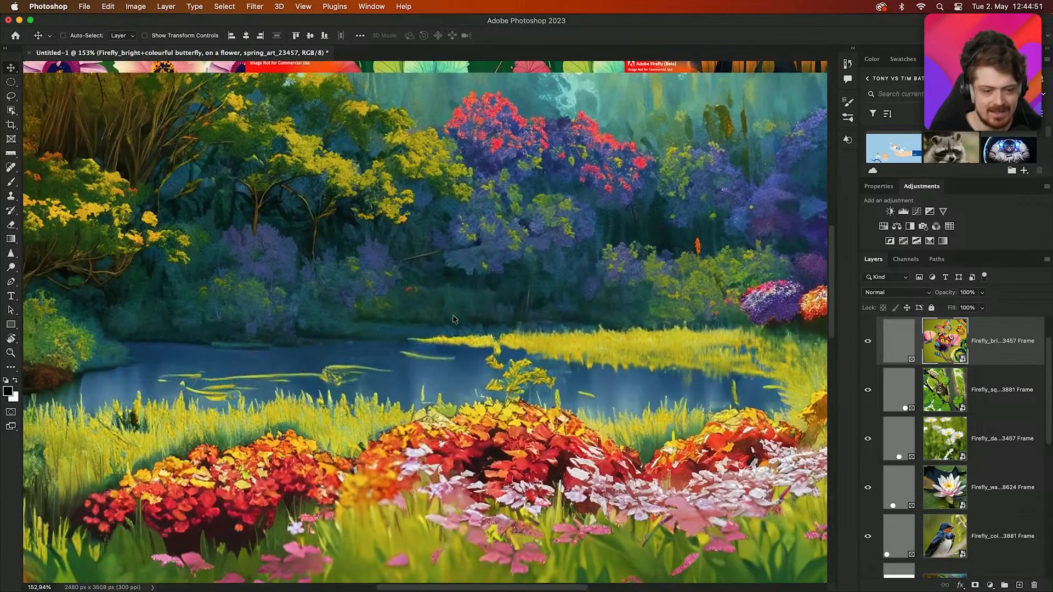
{"action": "scroll", "coordinate": [453, 319], "scroll_direction": "down", "scroll_amount": 3}
- Examine the row of five circular pictures up close, from the swallow to the butterflies, along with the colour swatches above
{"action": "scroll", "coordinate": [453, 319], "scroll_direction": "down", "scroll_amount": 15}
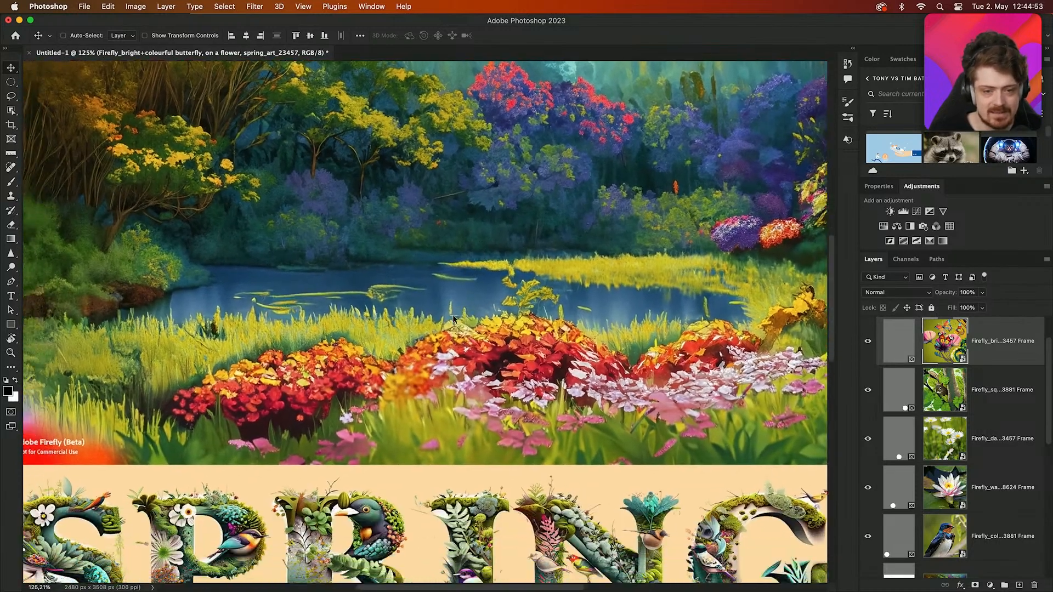
{"action": "scroll", "coordinate": [453, 319], "scroll_direction": "up", "scroll_amount": 4}
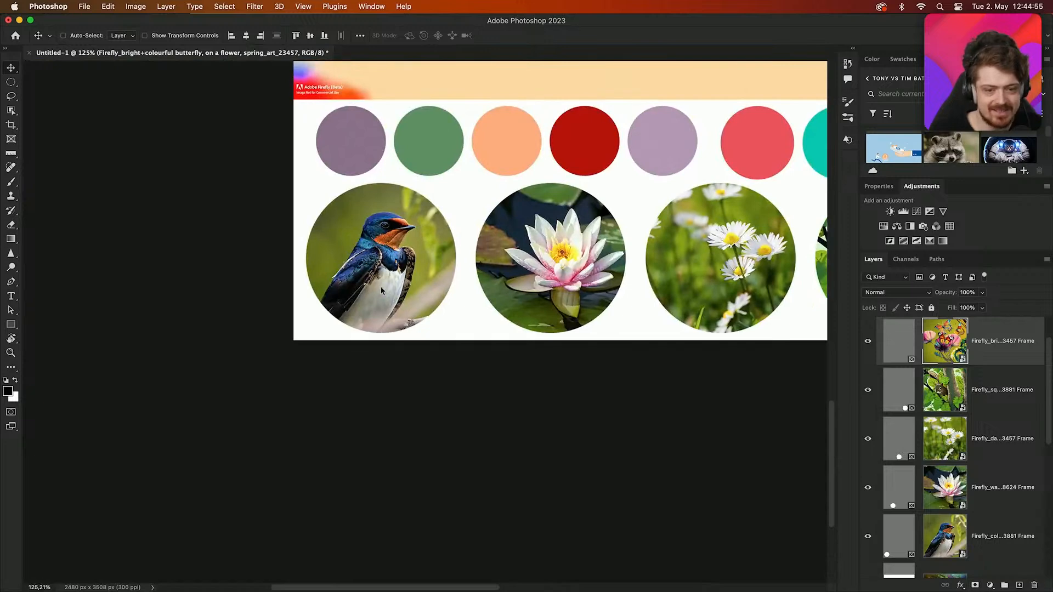
{"action": "scroll", "coordinate": [453, 319], "scroll_direction": "up", "scroll_amount": 8}
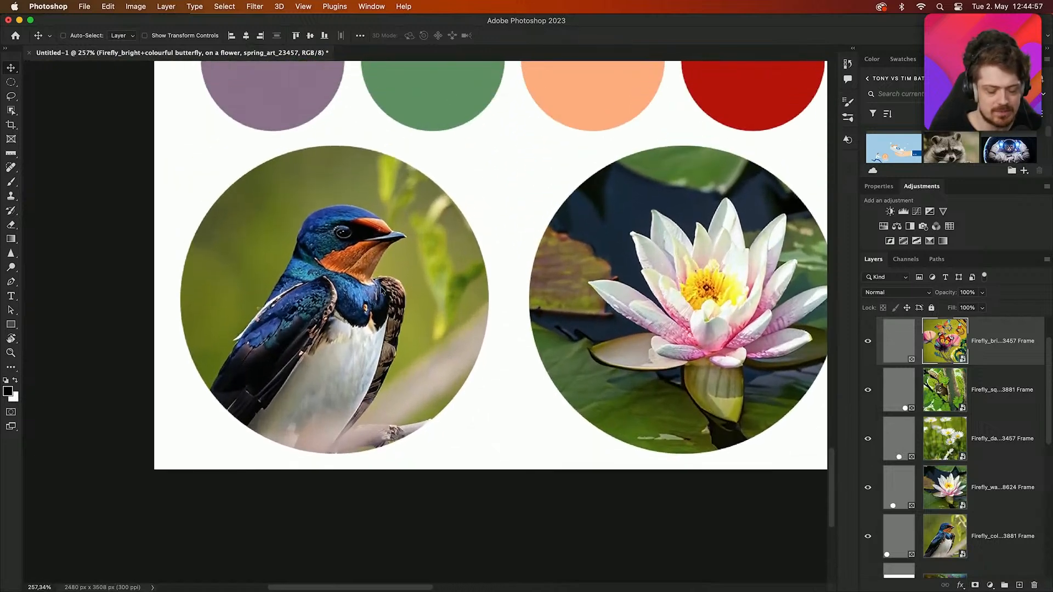
{"action": "scroll", "coordinate": [382, 290], "scroll_direction": "right", "scroll_amount": 5}
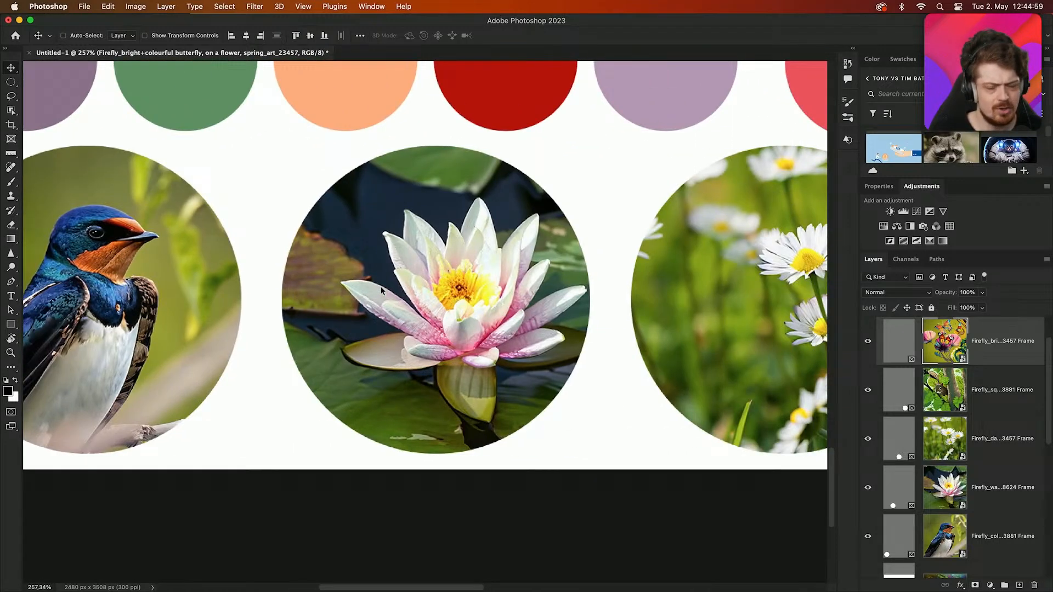
{"action": "scroll", "coordinate": [381, 290], "scroll_direction": "right", "scroll_amount": 8}
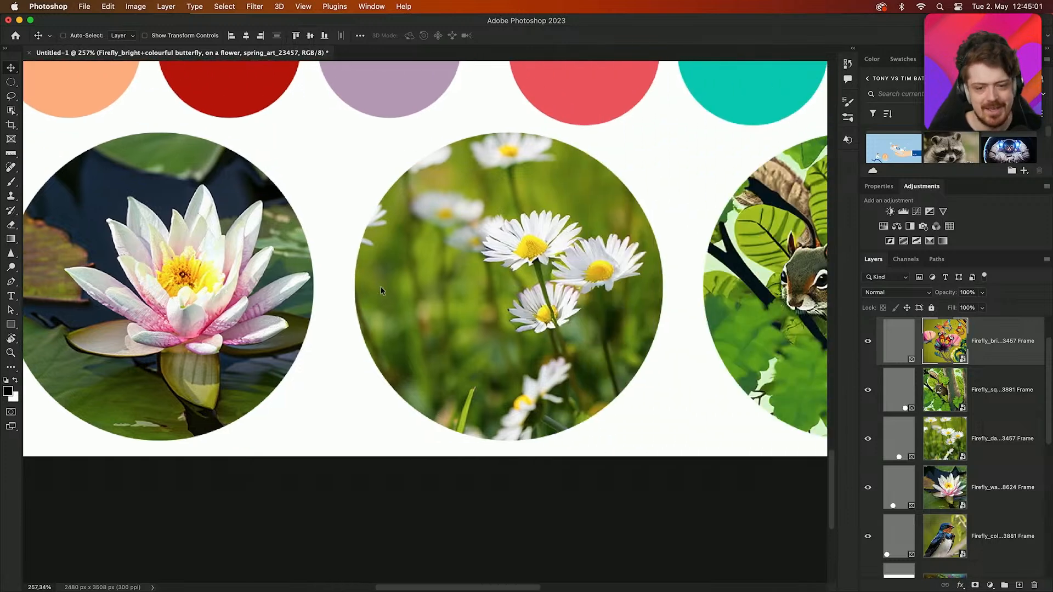
{"action": "scroll", "coordinate": [380, 285], "scroll_direction": "right", "scroll_amount": 8}
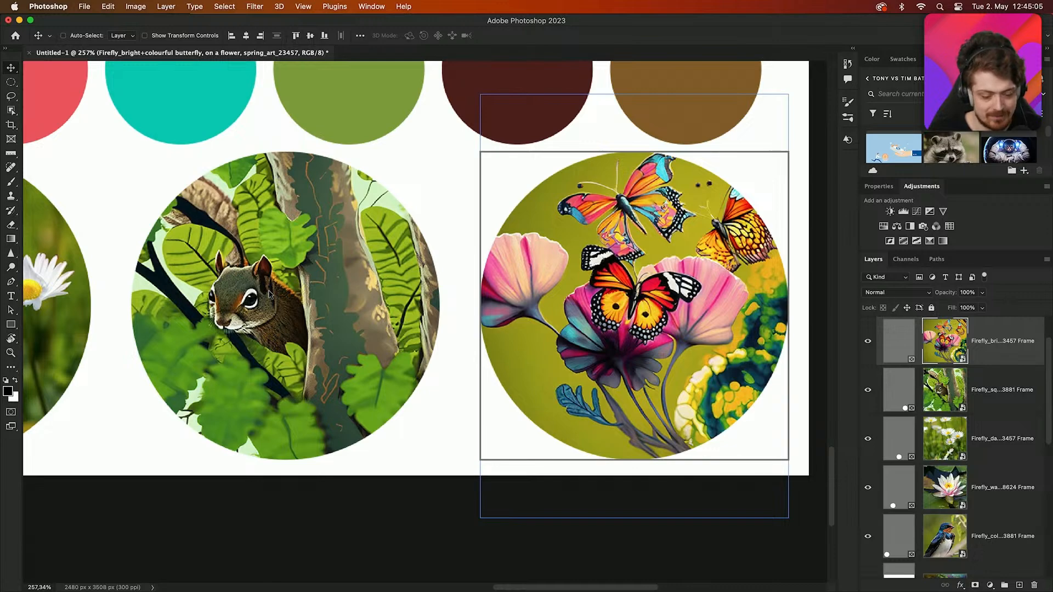
{"action": "scroll", "coordinate": [269, 294], "scroll_direction": "up", "scroll_amount": 1}
{"action": "scroll", "coordinate": [269, 290], "scroll_direction": "down", "scroll_amount": 3}
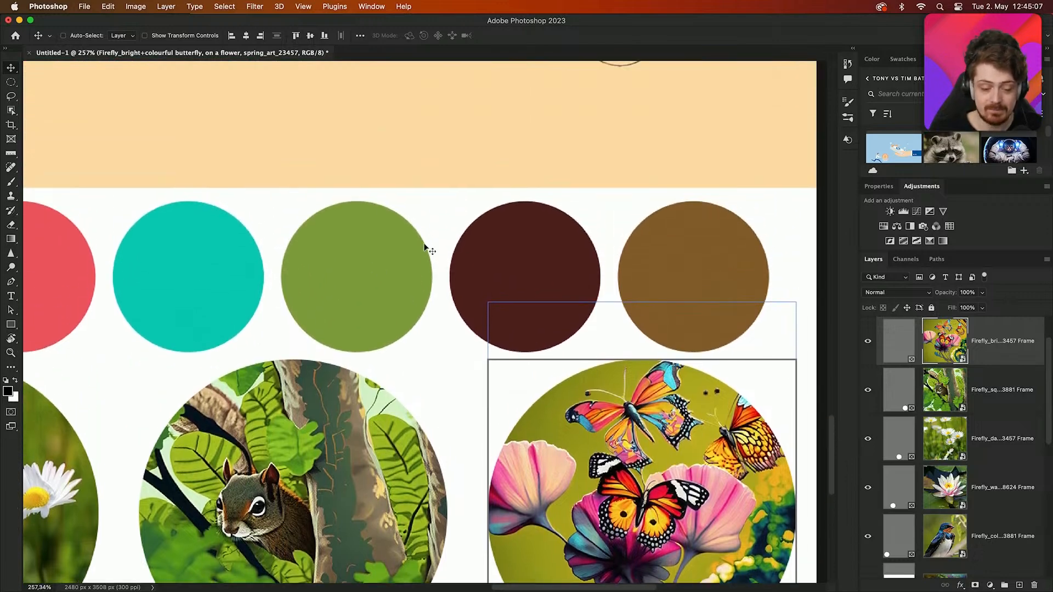
{"action": "scroll", "coordinate": [425, 247], "scroll_direction": "down", "scroll_amount": 2}
{"action": "scroll", "coordinate": [425, 247], "scroll_direction": "left", "scroll_amount": 5}
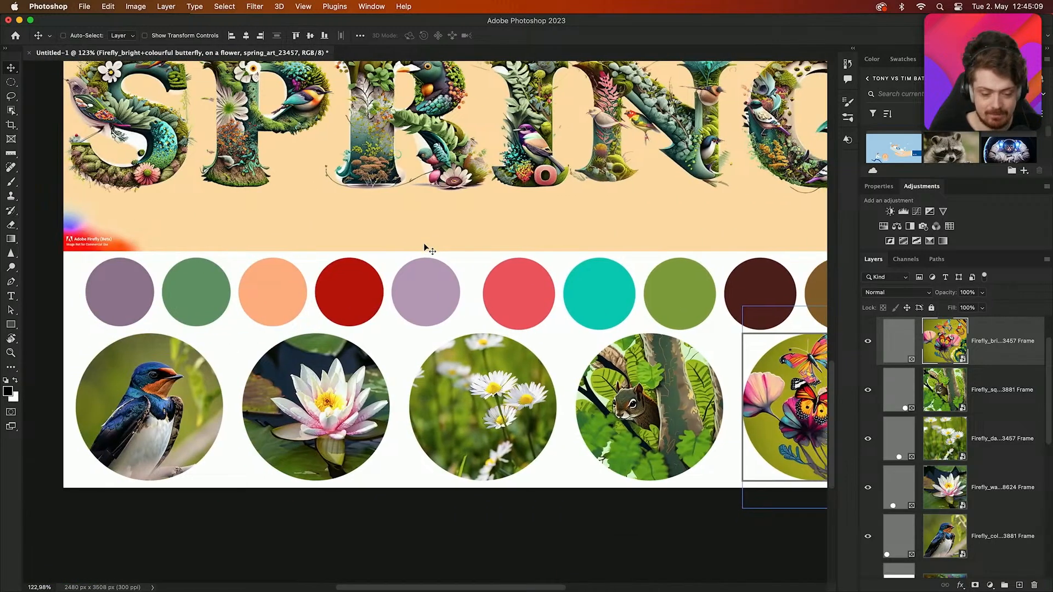
{"action": "scroll", "coordinate": [425, 247], "scroll_direction": "right", "scroll_amount": 3}
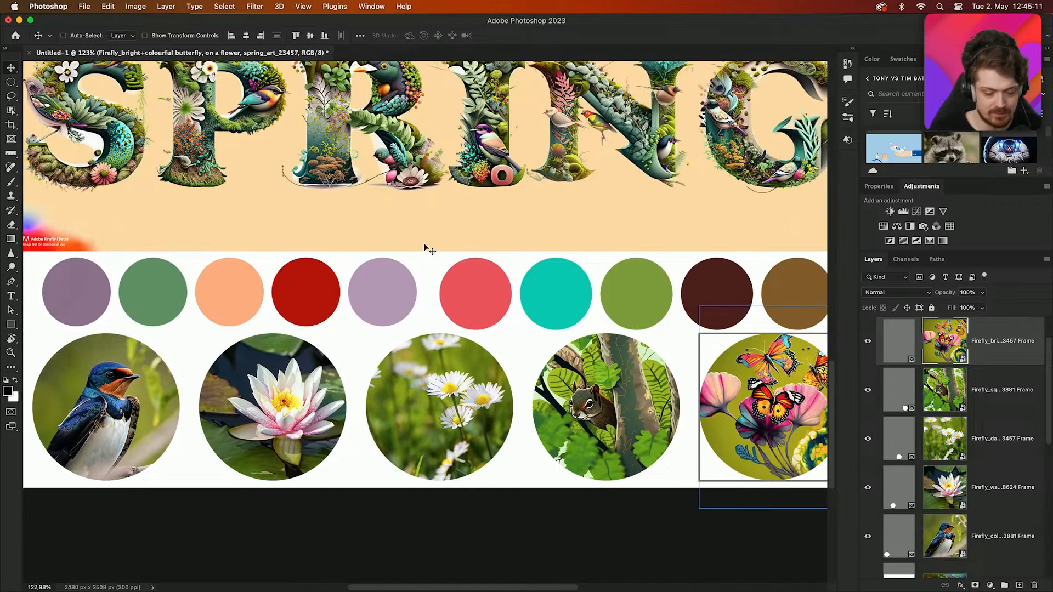
- Inspect the details of the decorated SPRING lettering and review it within the overall layout
{"action": "scroll", "coordinate": [425, 247], "scroll_direction": "up", "scroll_amount": 5}
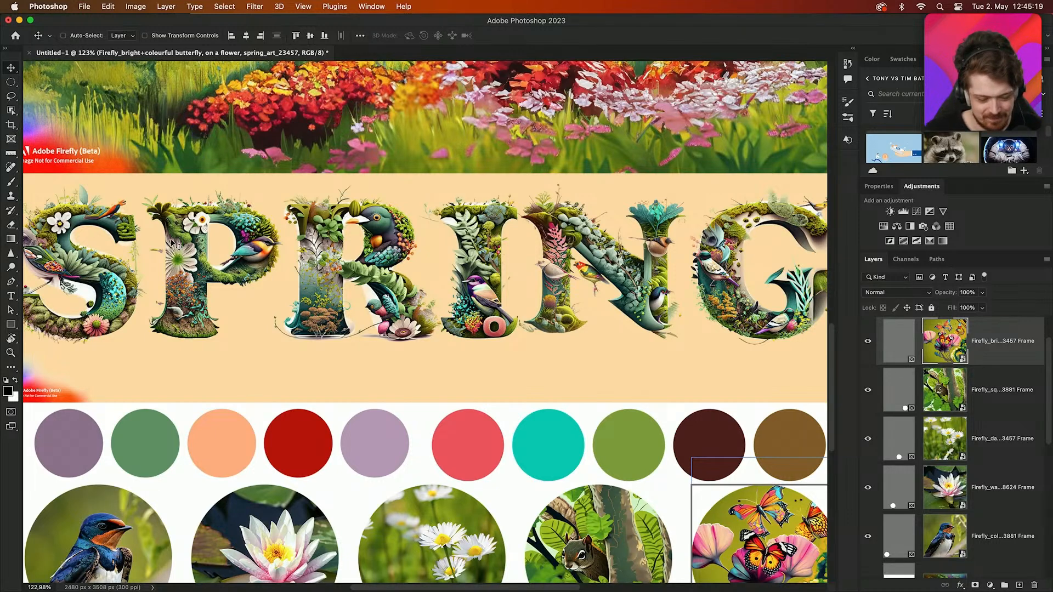
{"action": "scroll", "coordinate": [172, 242], "scroll_direction": "left", "scroll_amount": 5}
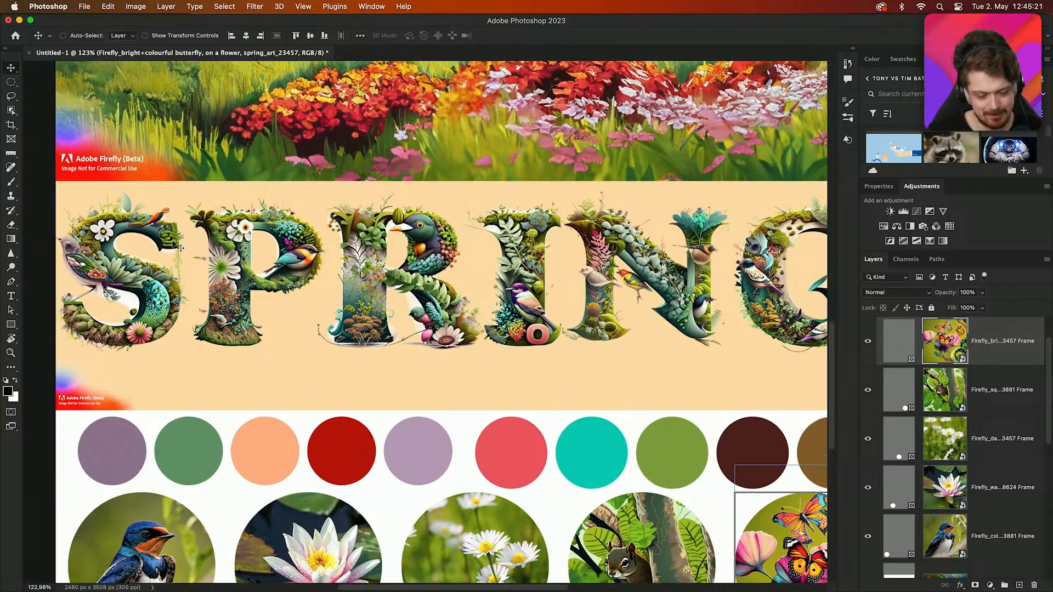
{"action": "scroll", "coordinate": [108, 253], "scroll_direction": "up", "scroll_amount": 4}
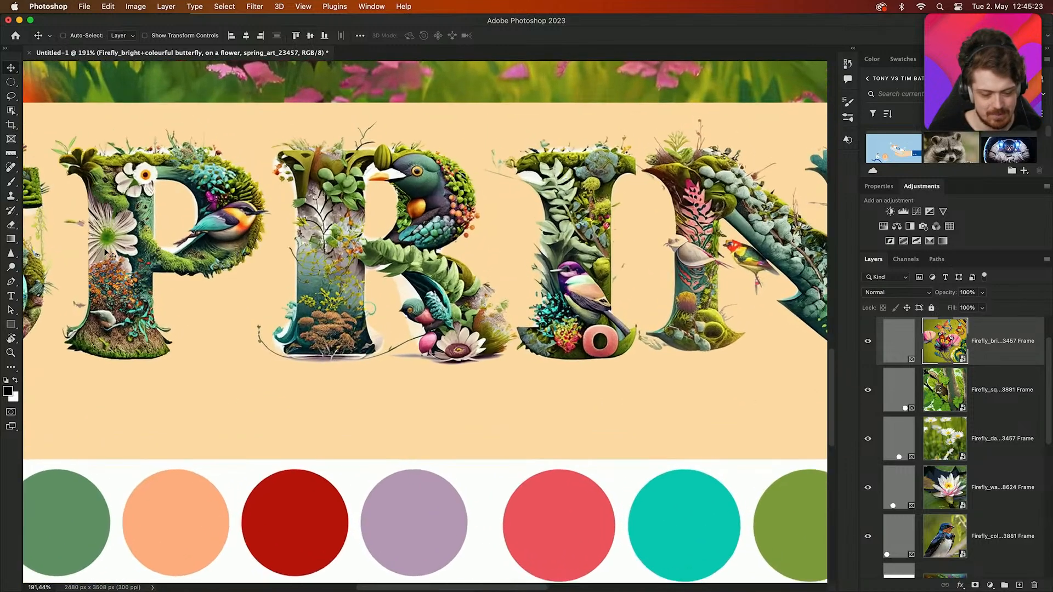
{"action": "scroll", "coordinate": [107, 252], "scroll_direction": "up", "scroll_amount": 4}
{"action": "scroll", "coordinate": [106, 251], "scroll_direction": "right", "scroll_amount": 5}
{"action": "scroll", "coordinate": [104, 249], "scroll_direction": "left", "scroll_amount": 10}
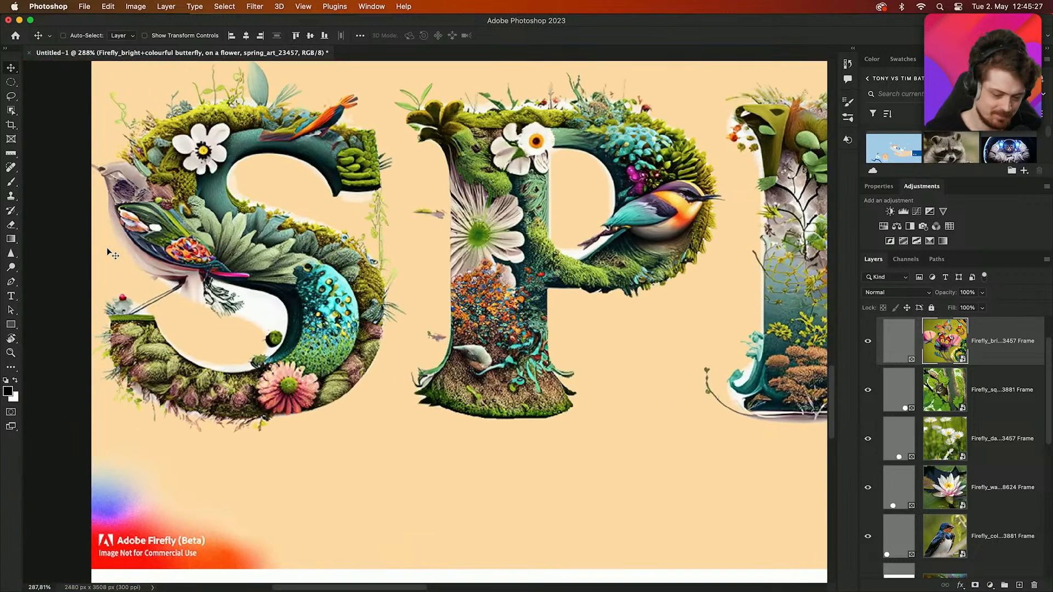
{"action": "scroll", "coordinate": [108, 251], "scroll_direction": "right", "scroll_amount": 10}
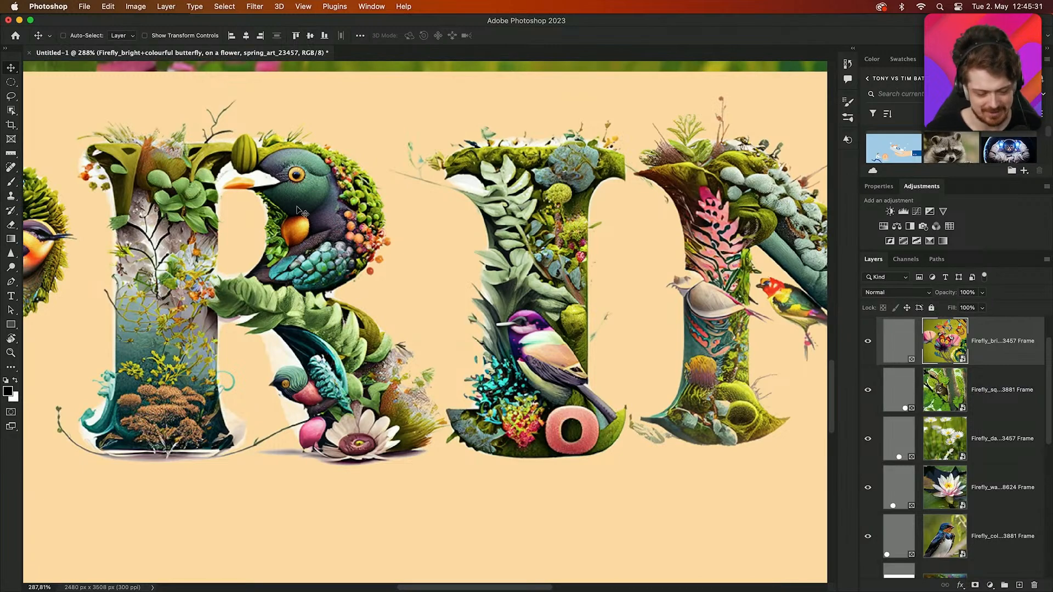
{"action": "scroll", "coordinate": [299, 210], "scroll_direction": "down", "scroll_amount": 5}
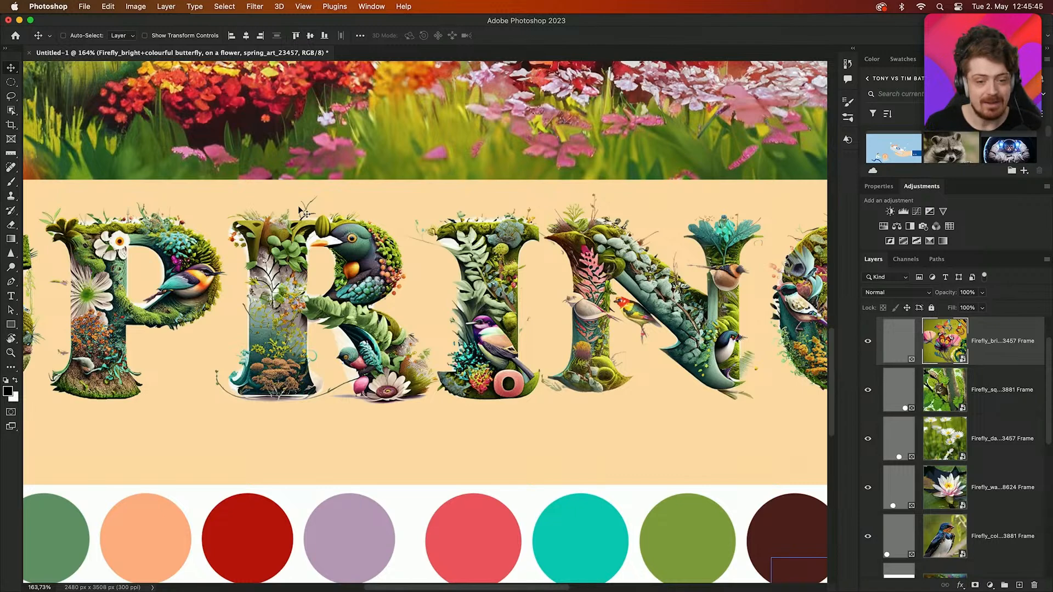
{"action": "scroll", "coordinate": [299, 210], "scroll_direction": "down", "scroll_amount": 5}
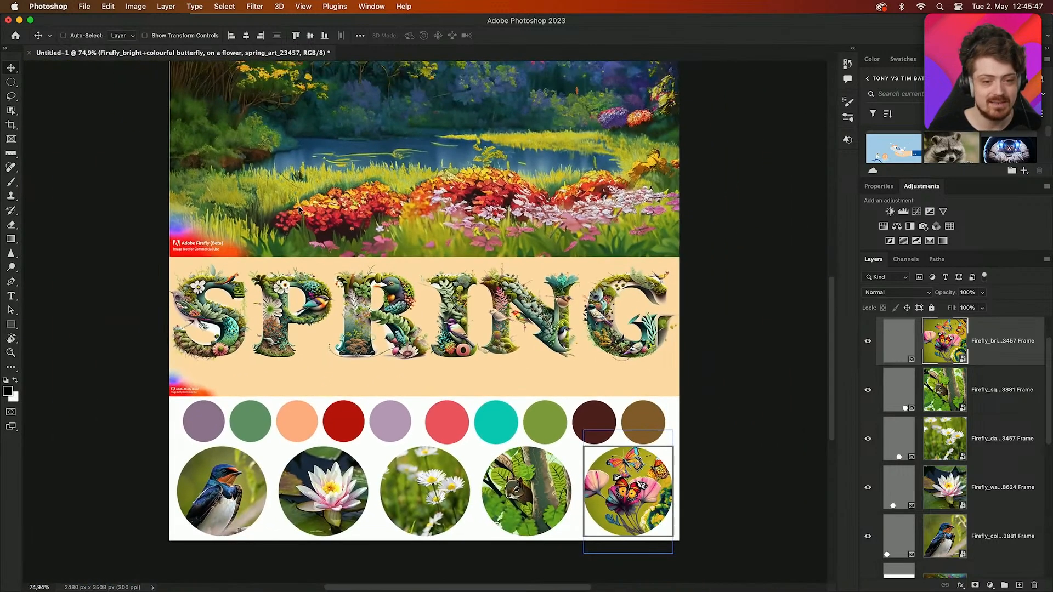